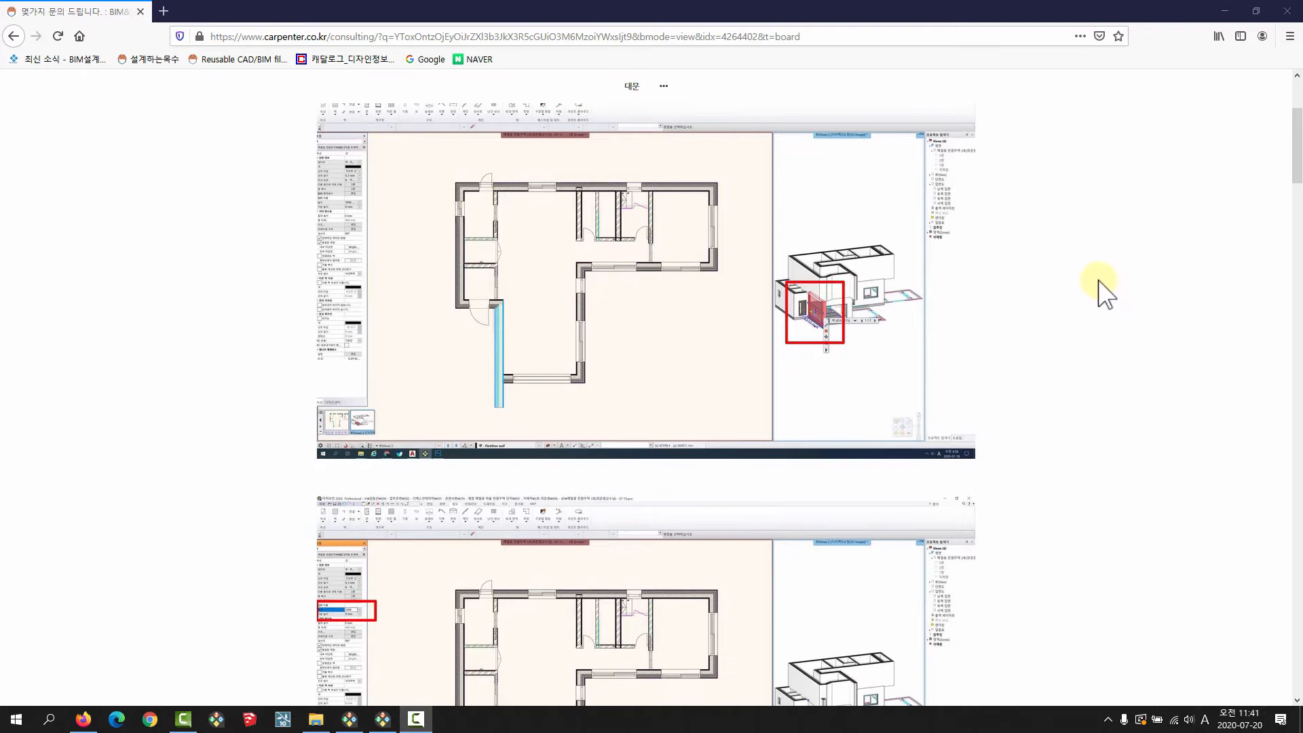
Read the forum question about changing a wall's height and examine its attached plan and 3D screenshots
scroll(1105, 291, "up", 2)
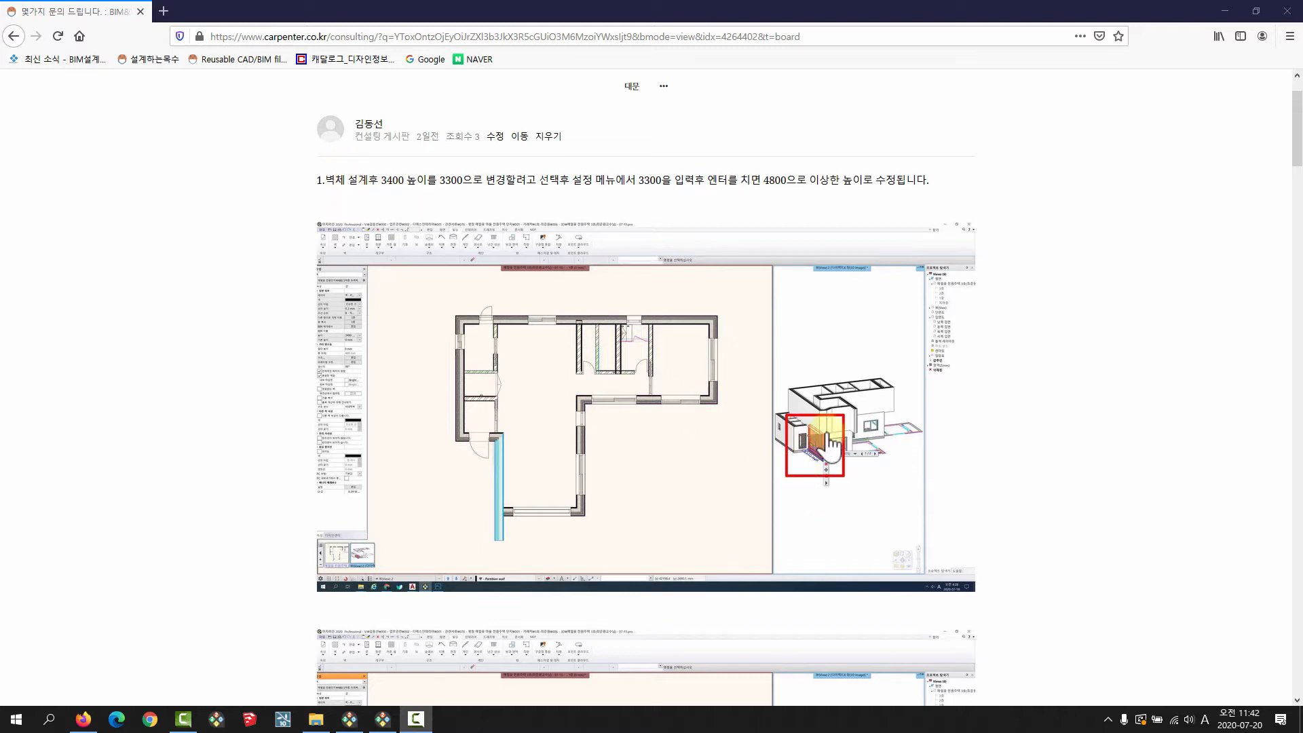
scroll(787, 462, "down", 4)
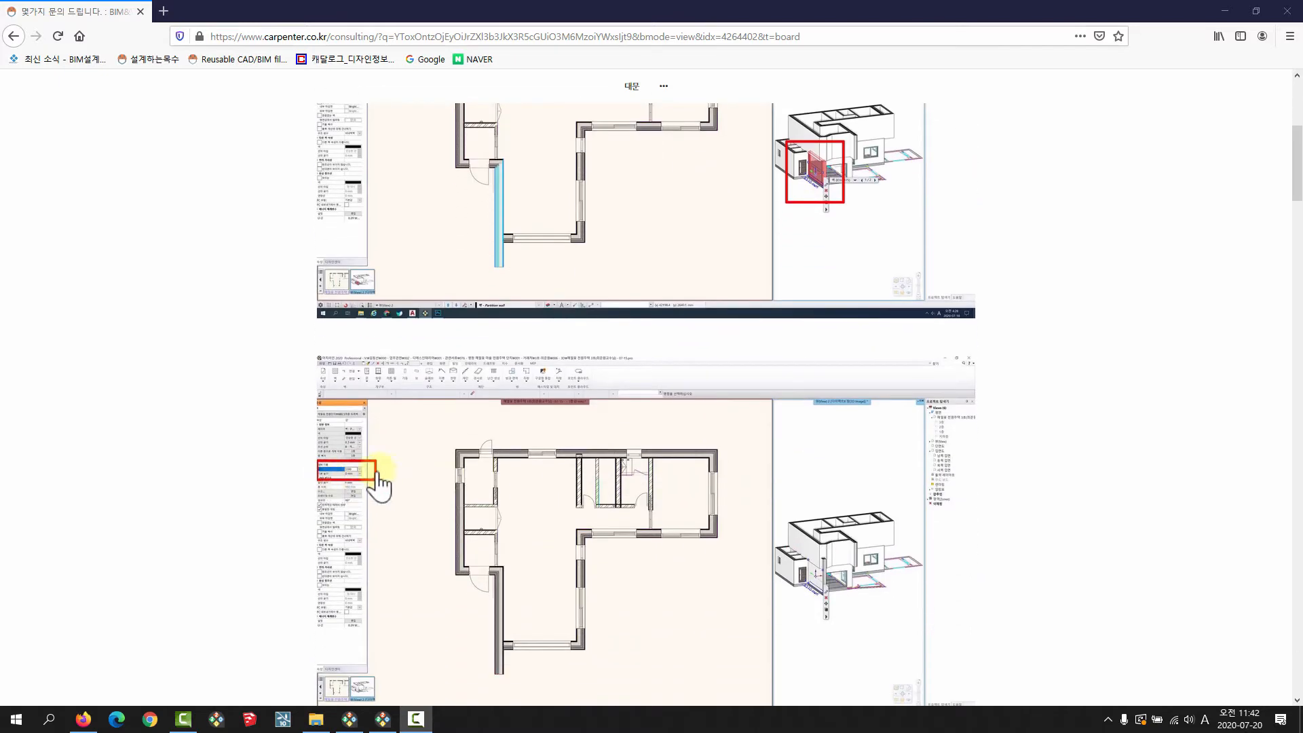
scroll(465, 484, "down", 3)
scroll(420, 515, "down", 5)
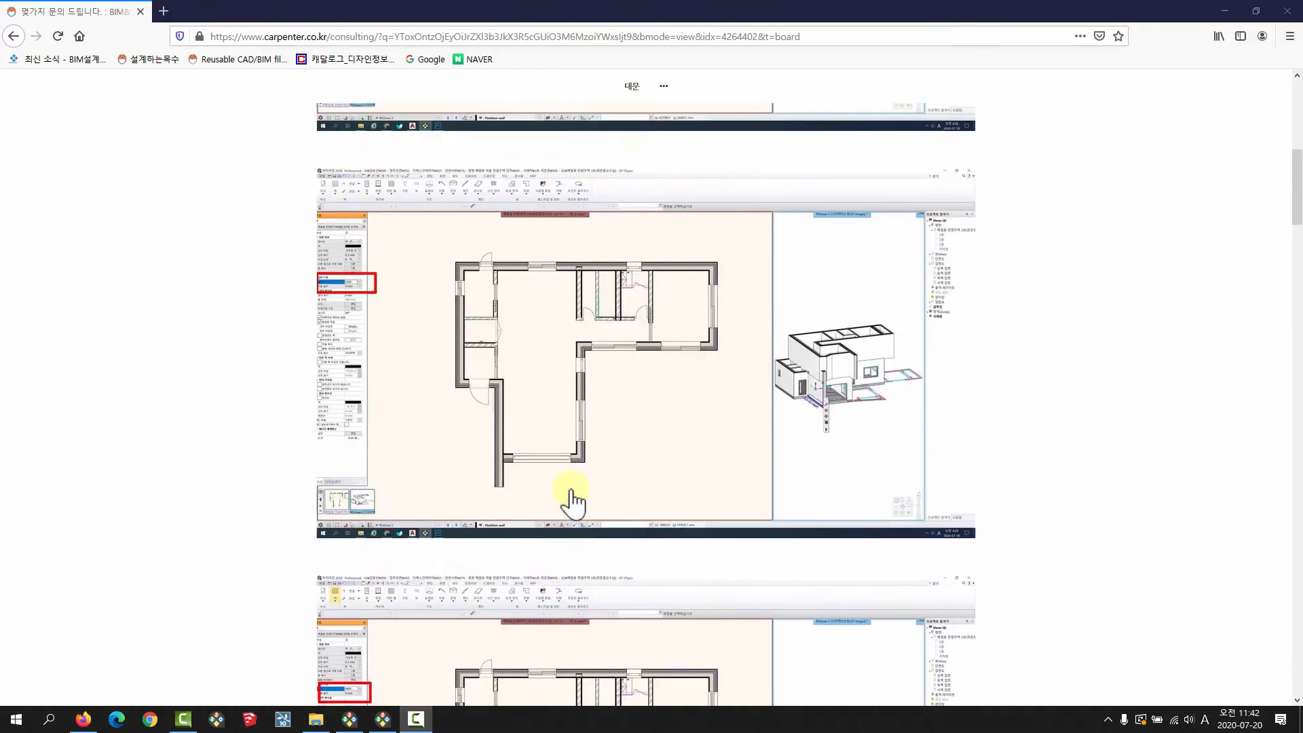
scroll(646, 403, "up", 3)
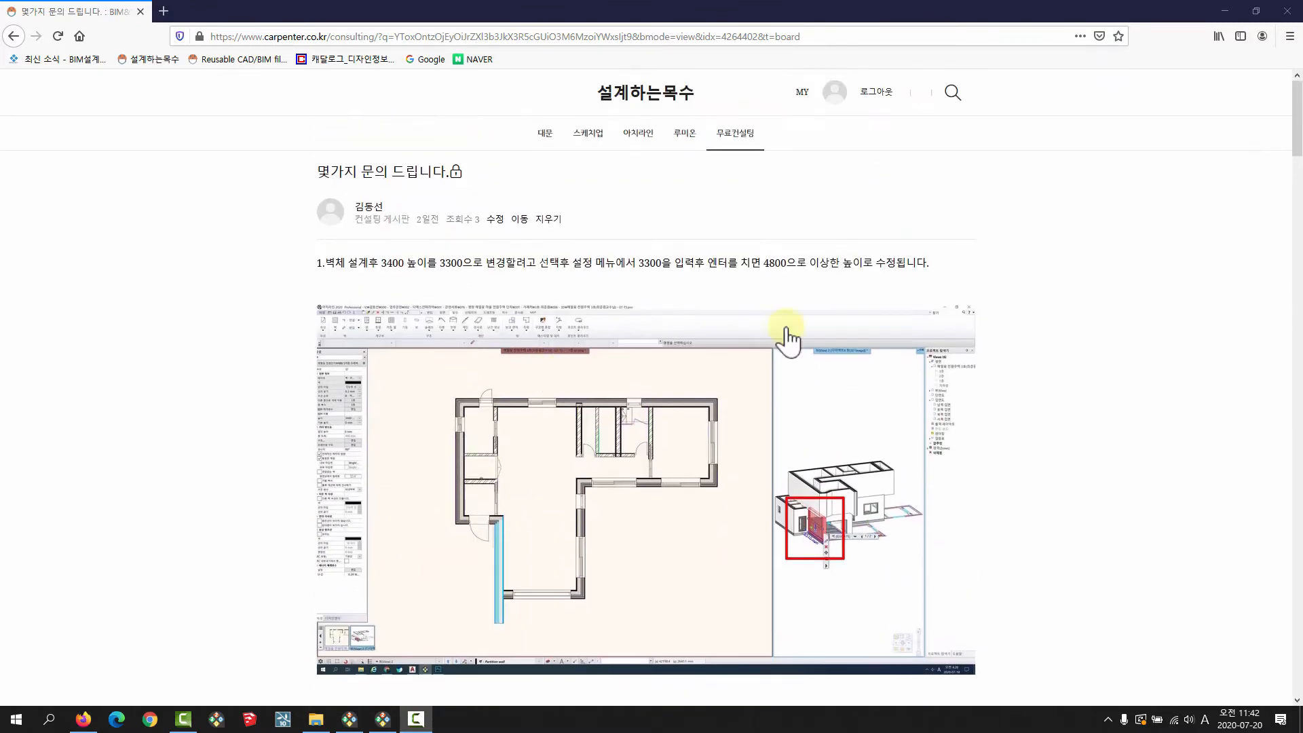
Switch to ARCHLine (아키라인 2020) and display the 1층 plan, with the long wall beside the entrance framed in the 3D view
left_click(1224, 11)
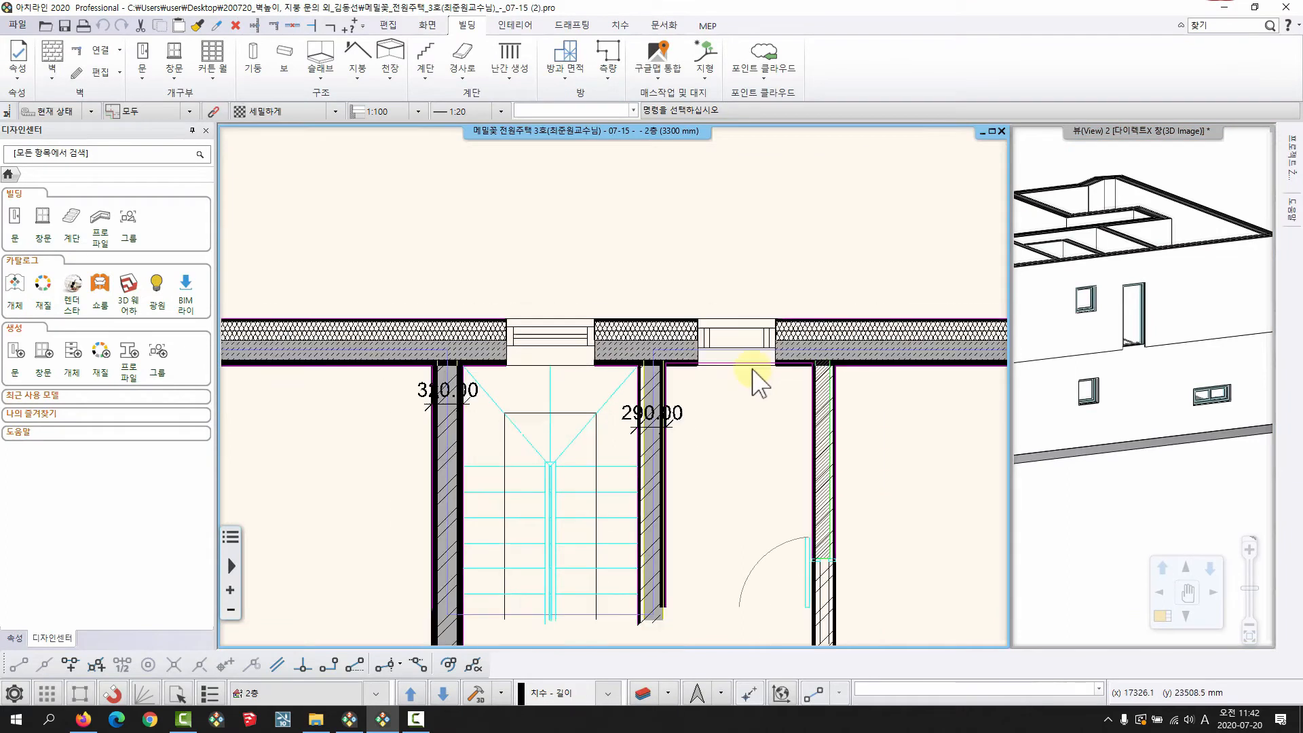
scroll(746, 376, "down", 3)
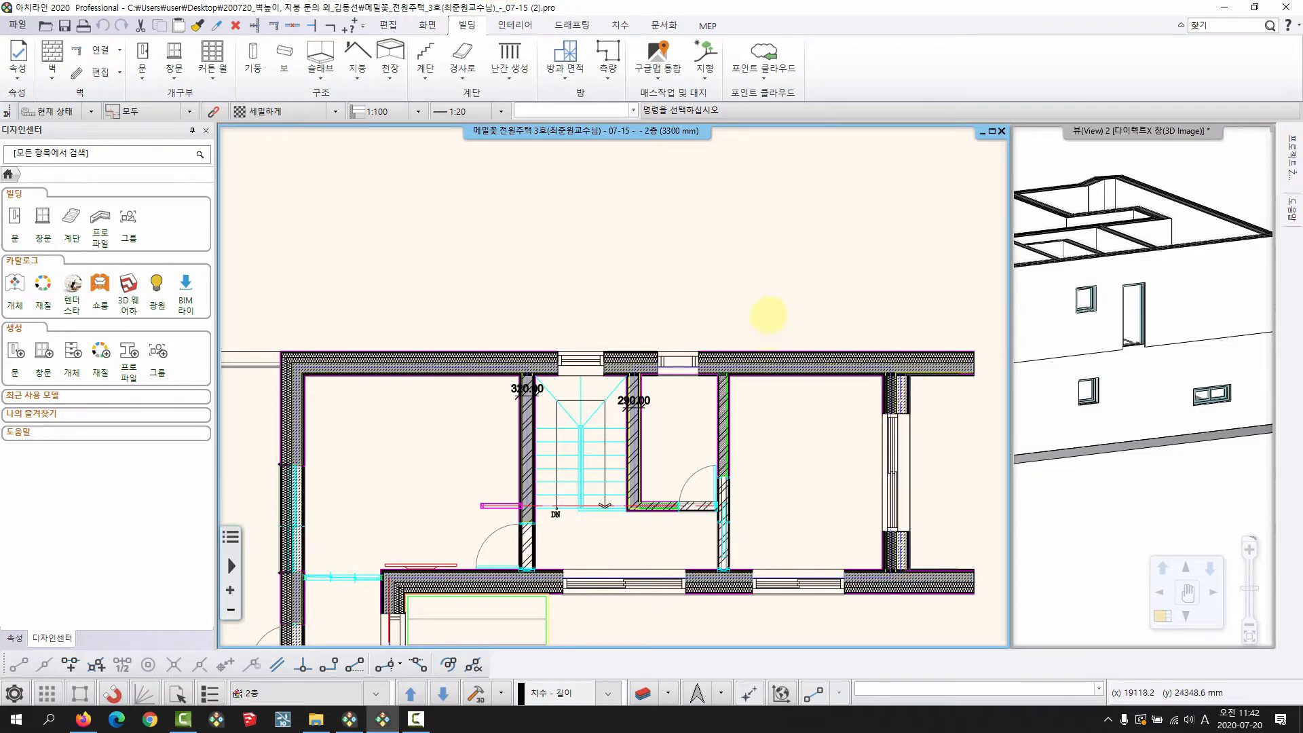
middle_click_drag(770, 314, 783, 273)
left_click(1163, 620)
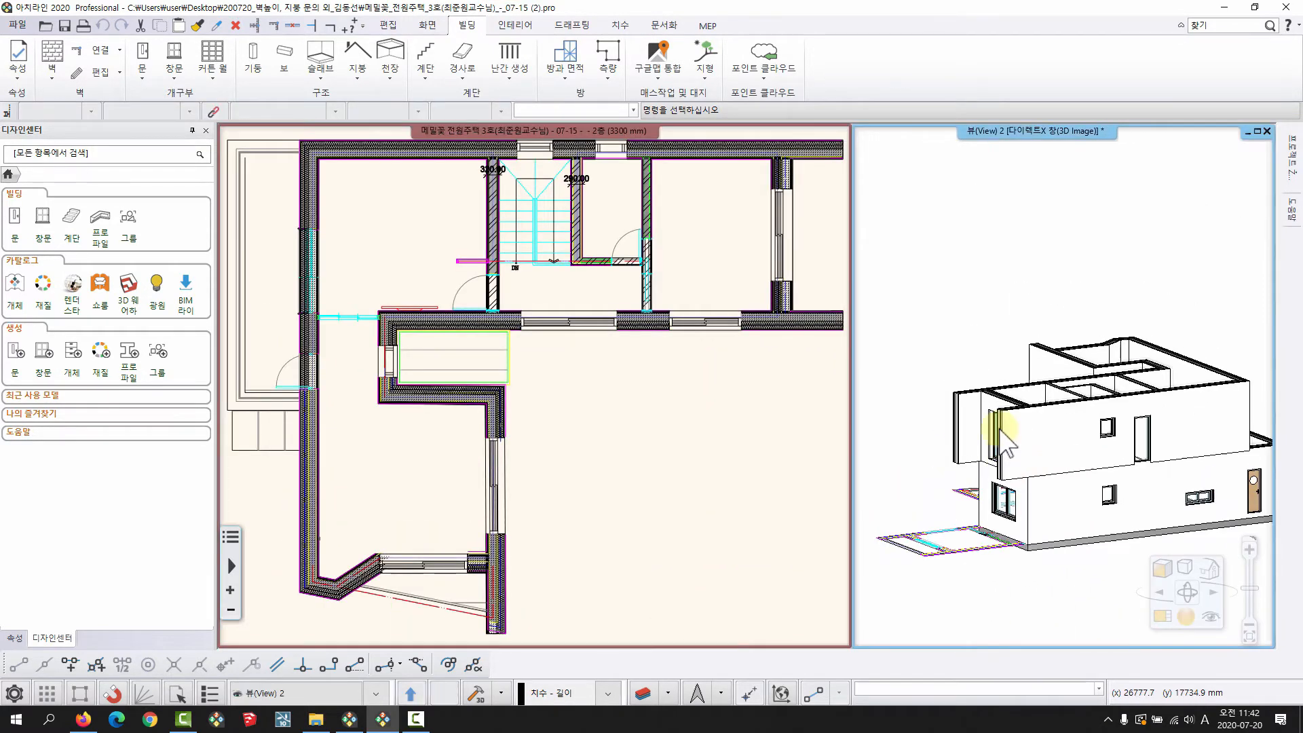
scroll(999, 408, "up", 5)
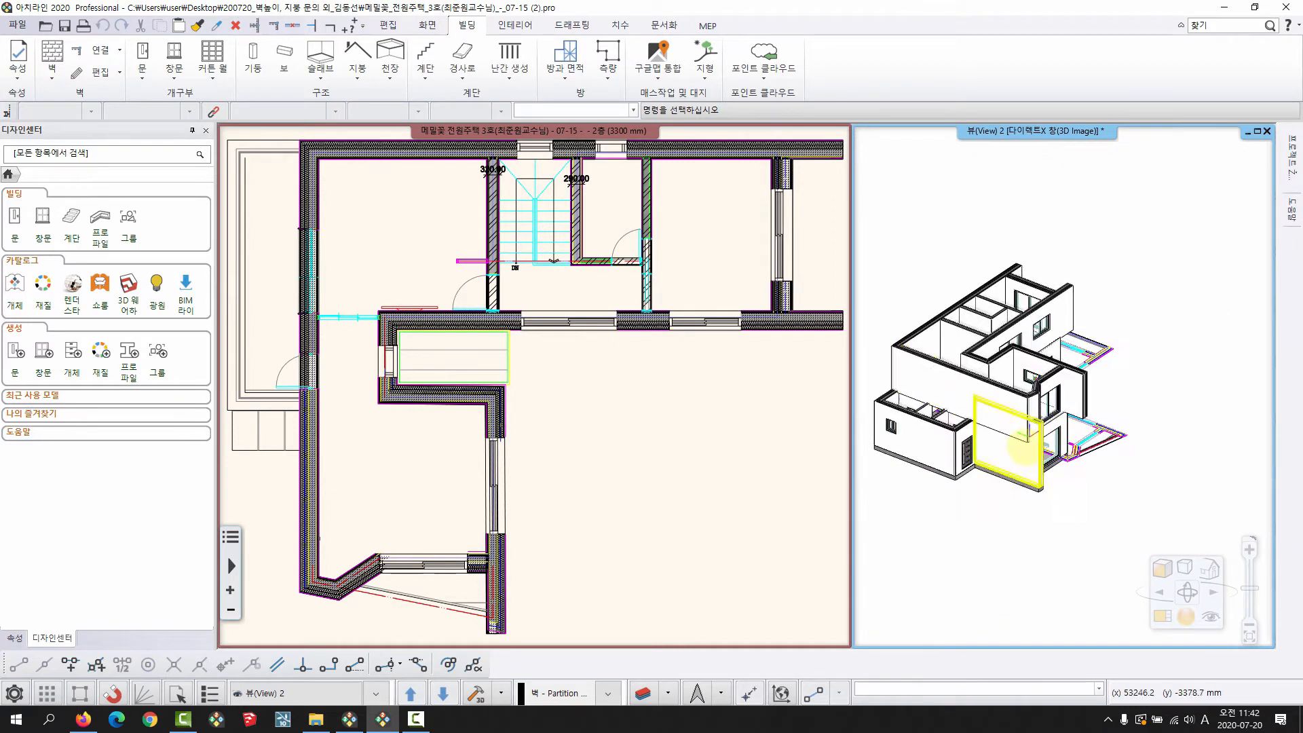
middle_click_drag(1012, 479, 1036, 409)
scroll(1037, 409, "up", 1)
middle_click_drag(594, 491, 667, 393)
middle_click_drag(582, 429, 576, 492)
key("Page_Down")
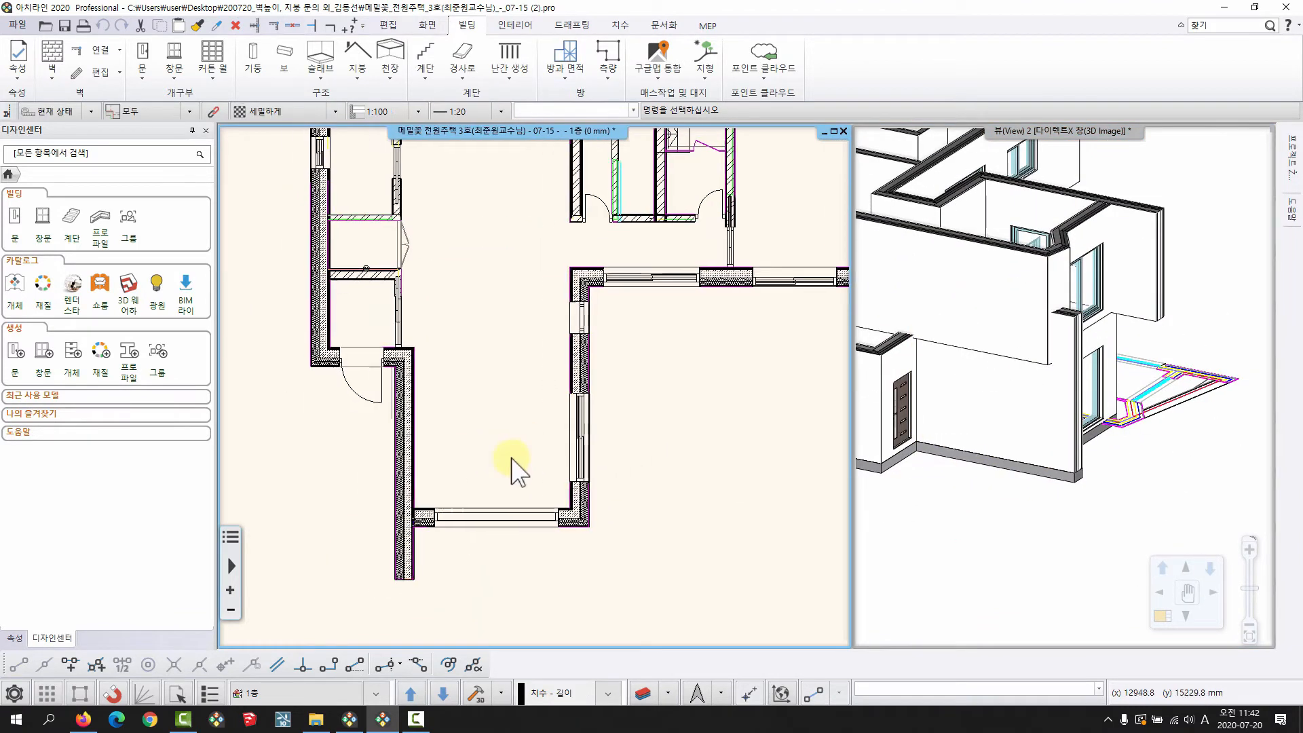
Set the height of the long exterior wall beside the entrance door to 5500 mm
left_click(405, 550)
middle_click_drag(438, 486, 488, 461)
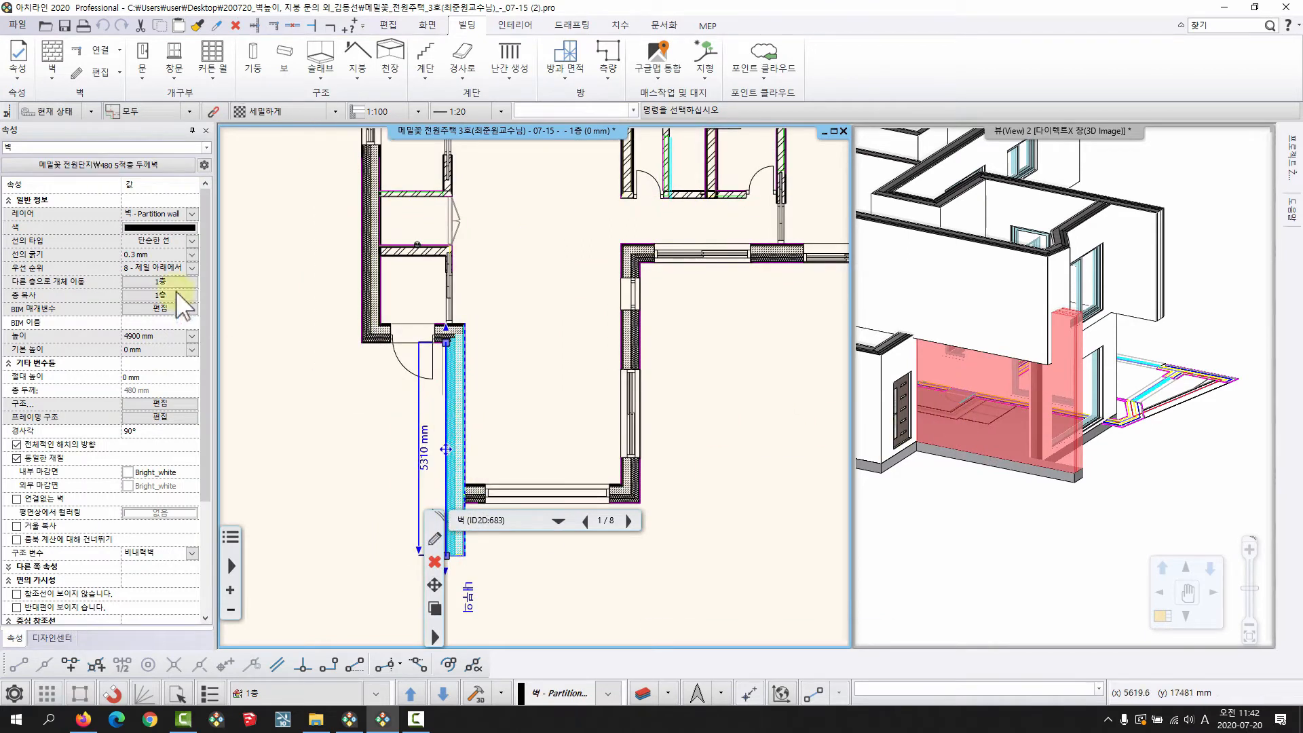
left_click(148, 337)
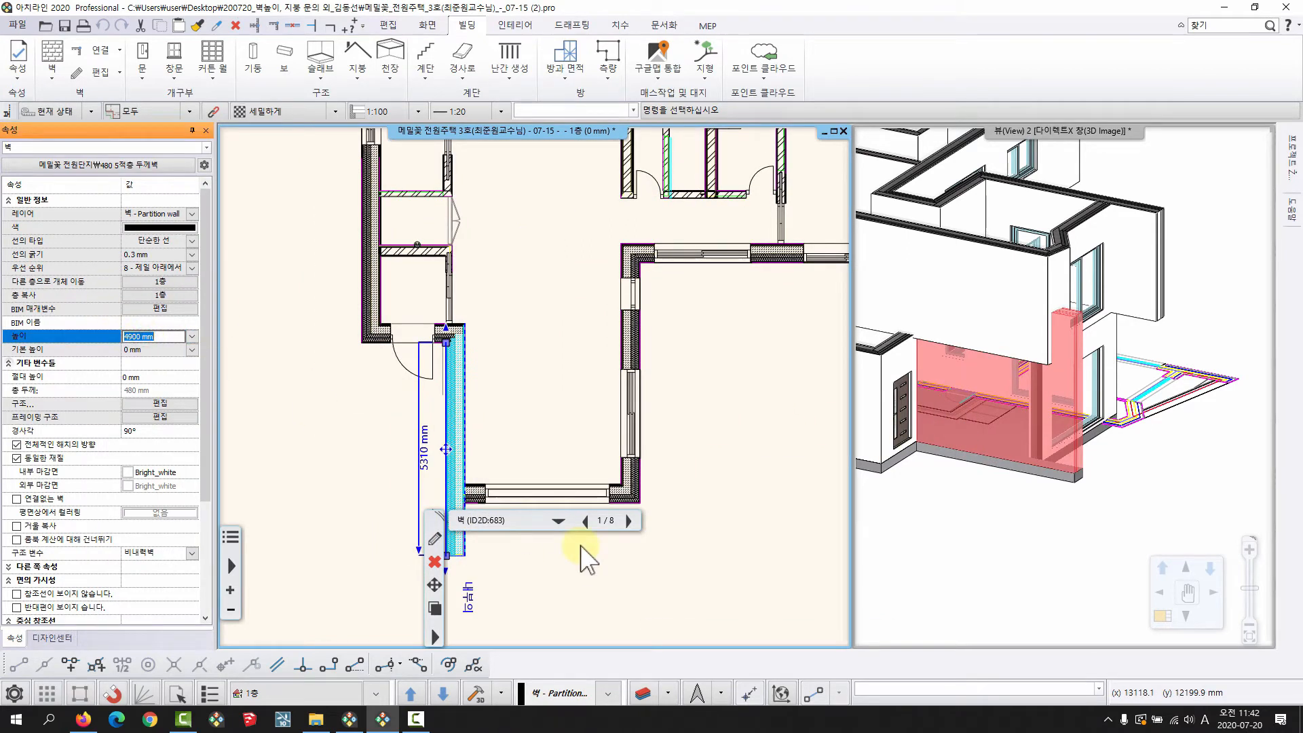
type("5500")
key("Return")
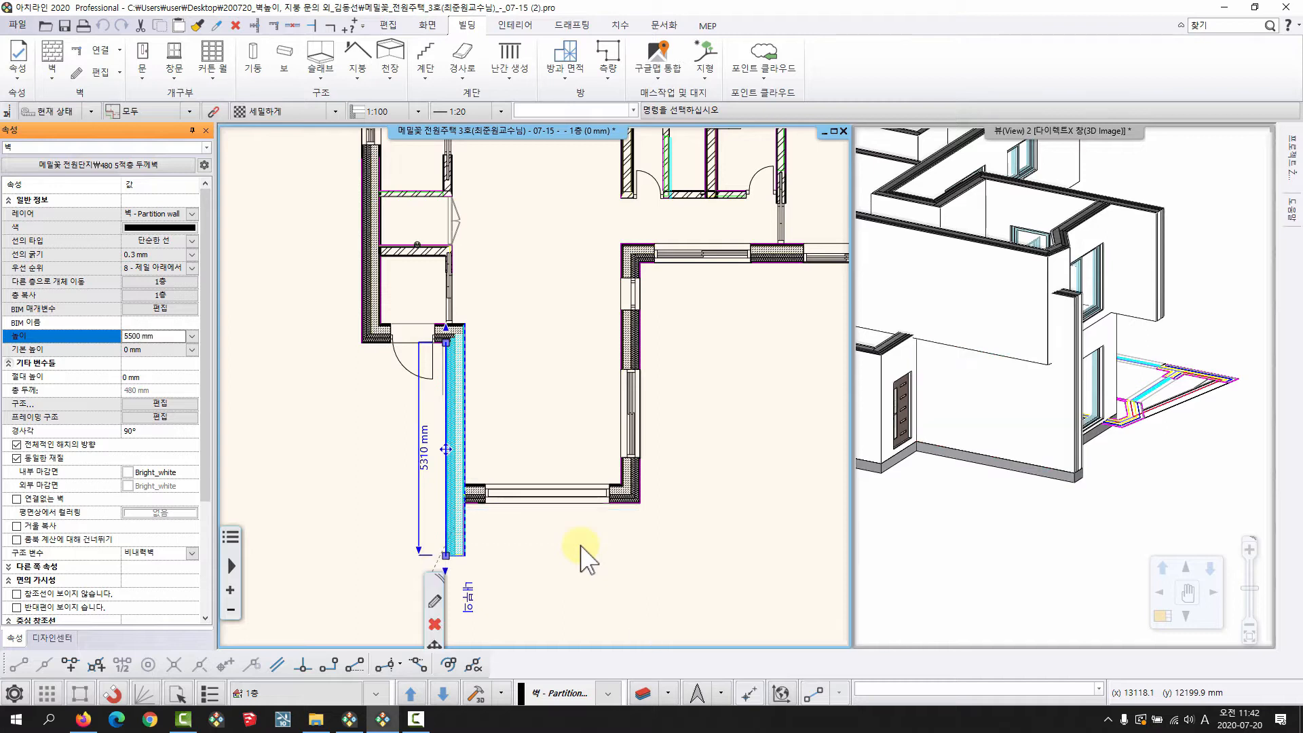
Examine the long entrance wall in the 3D view and identify it in the 1층 plan
middle_click_drag(1105, 390, 1107, 428)
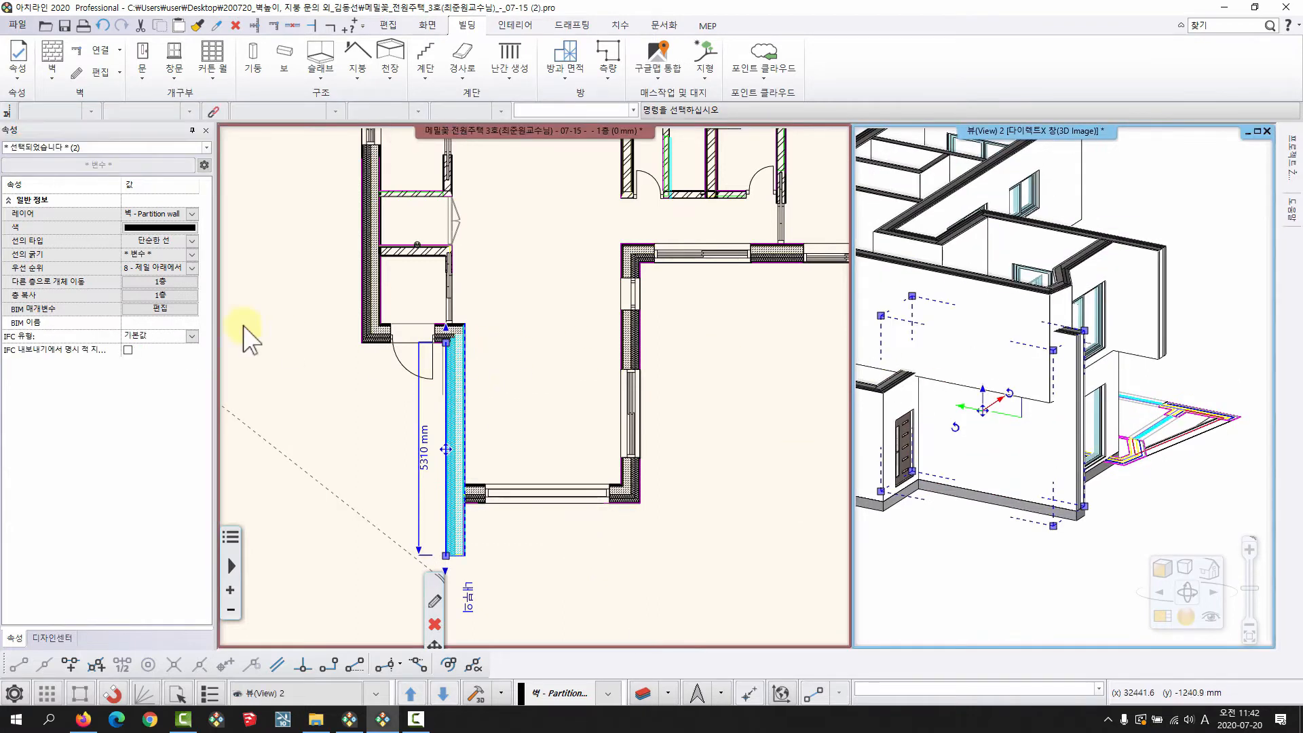
middle_click_drag(511, 429, 544, 413)
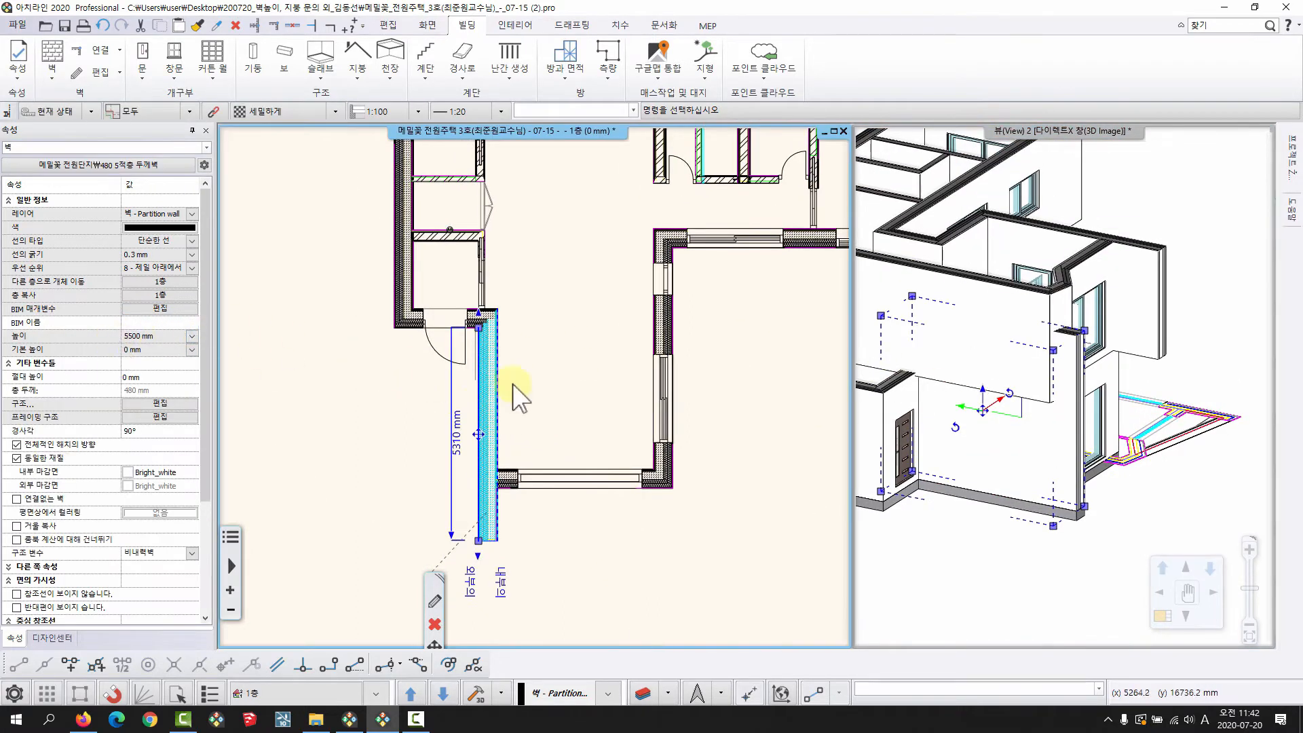
left_click(537, 407)
middle_click_drag(1068, 430, 1024, 474)
scroll(1068, 404, "up", 2)
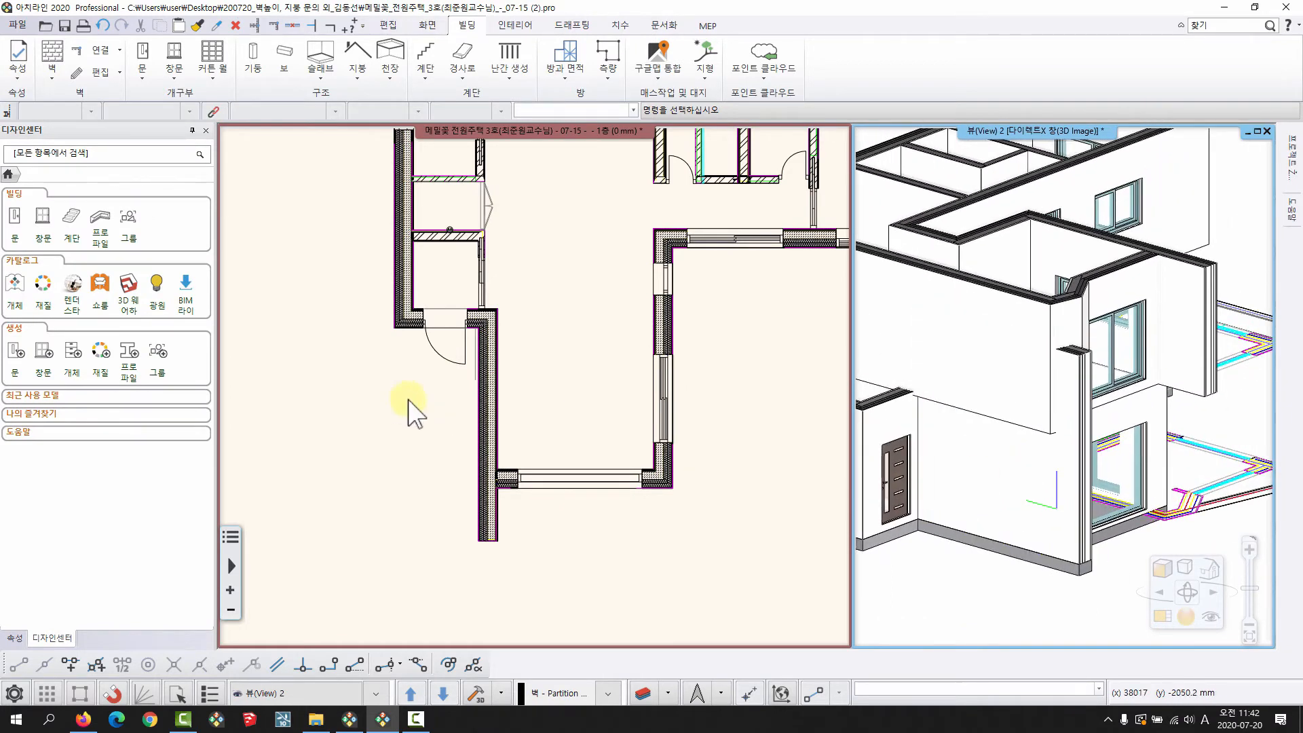
scroll(415, 407, "up", 2)
left_click(528, 434)
middle_click_drag(528, 434, 513, 440)
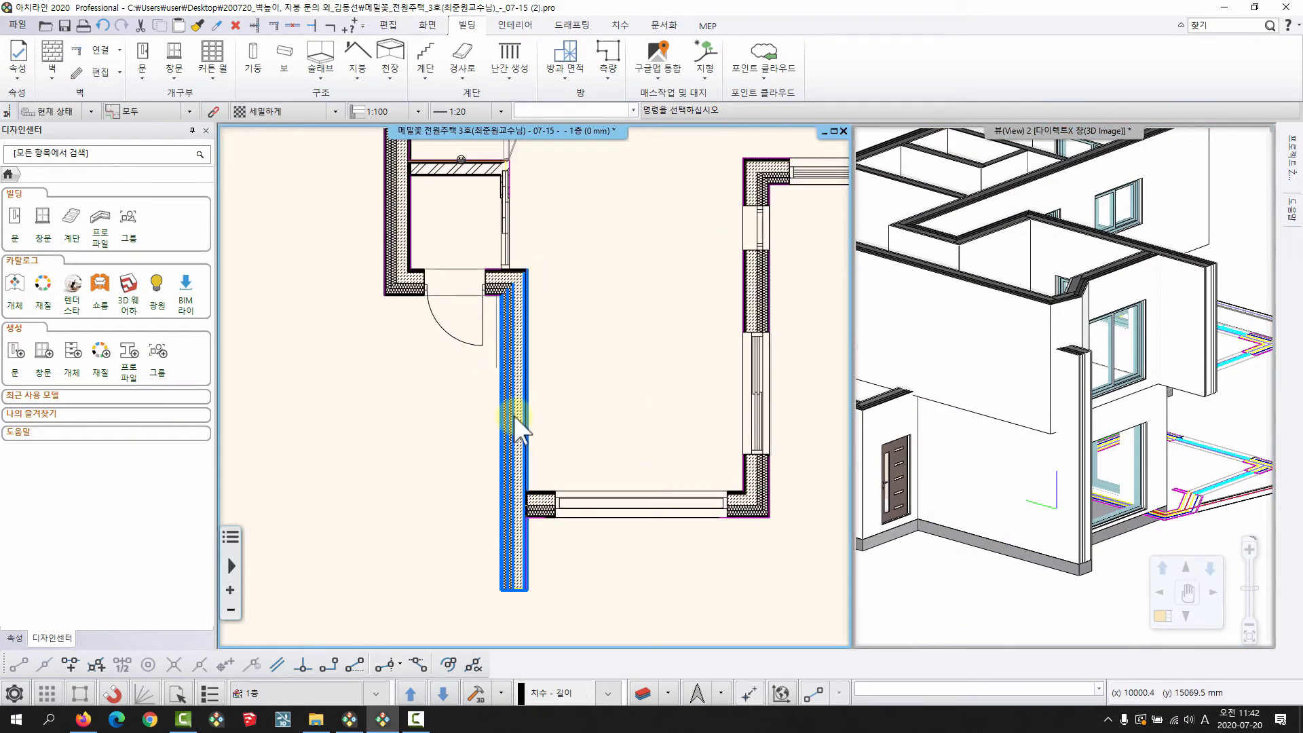
left_click(514, 405)
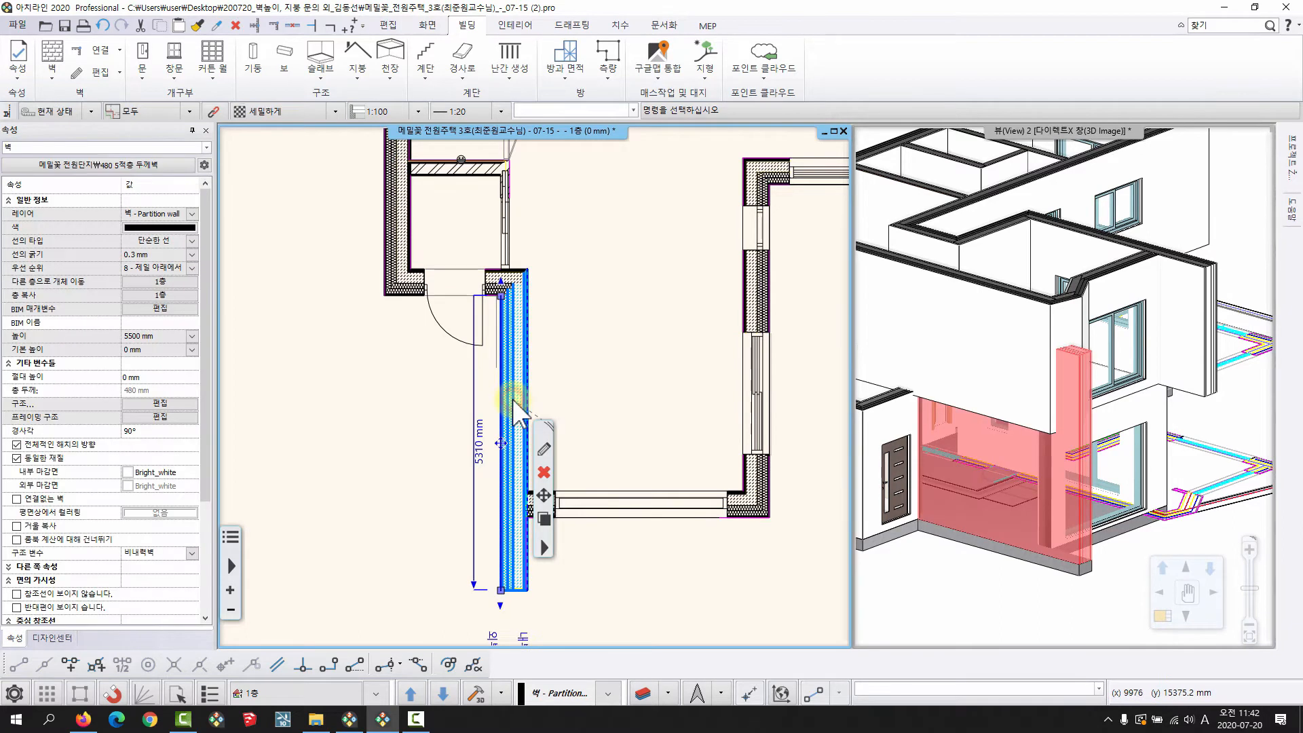
key("Escape")
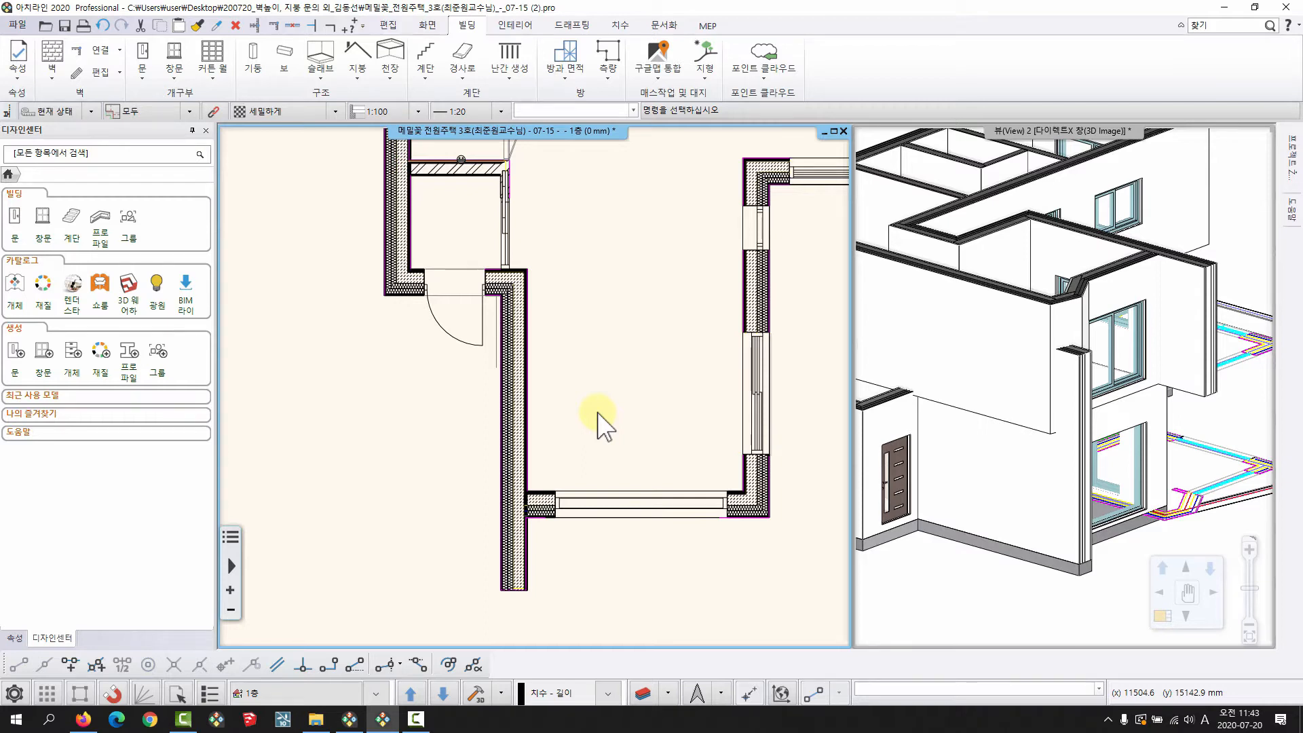
Open the entrance wall's layer structure and check the height of its individual layers down to the 200 mm concrete layer
middle_click_drag(520, 416, 488, 413)
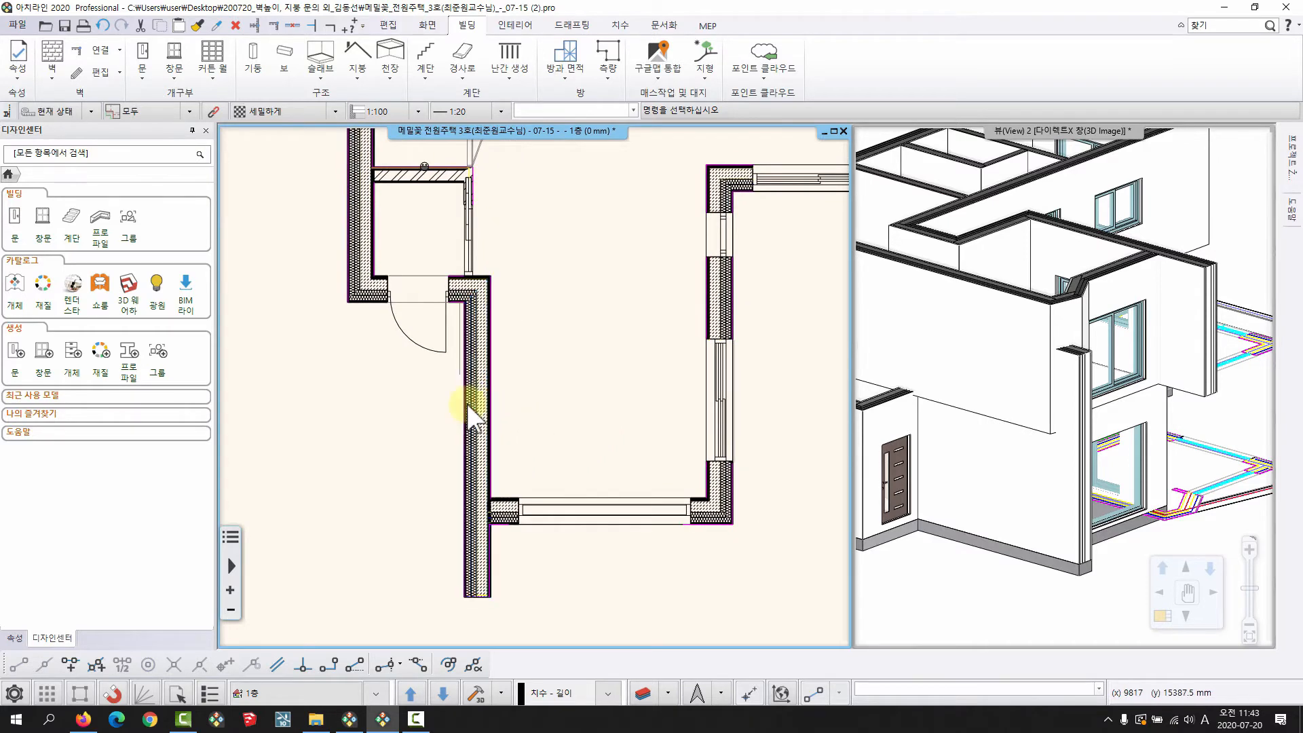
left_click(470, 406)
right_click(470, 406)
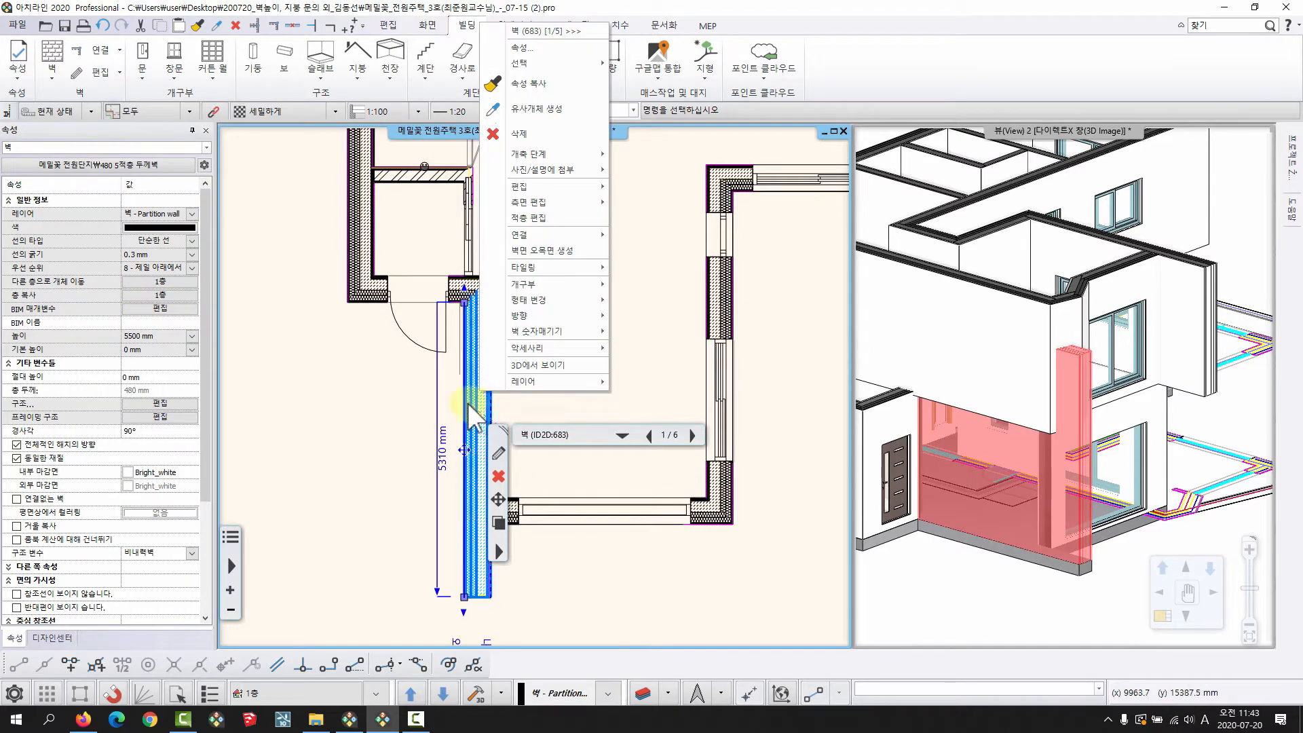
left_click(527, 48)
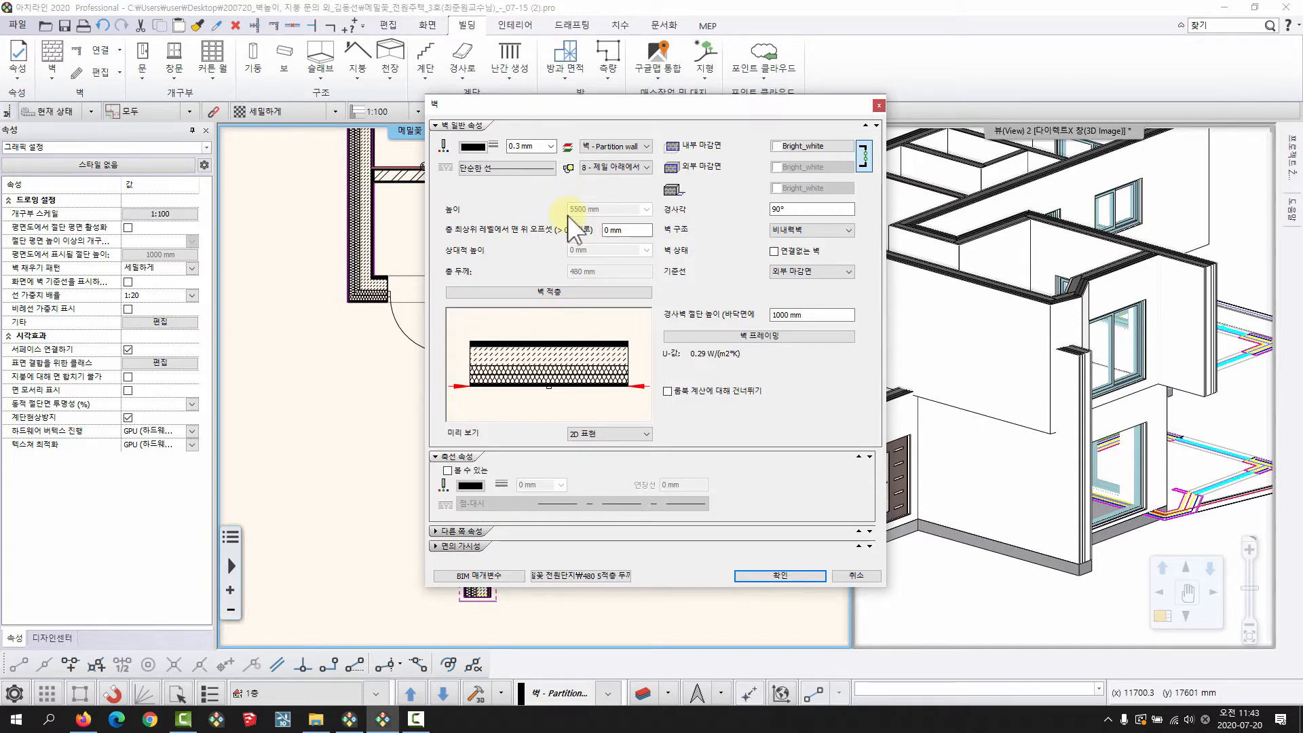
left_click(518, 292)
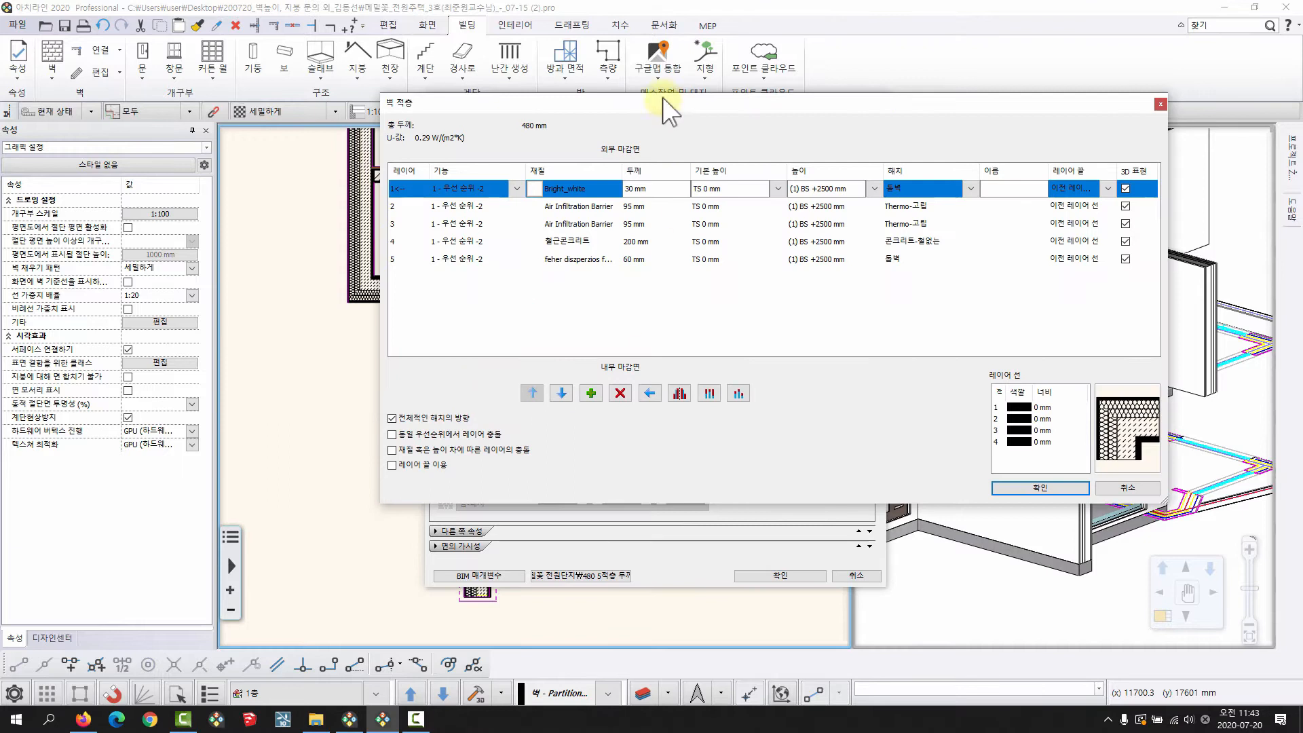
left_click_drag(660, 98, 560, 92)
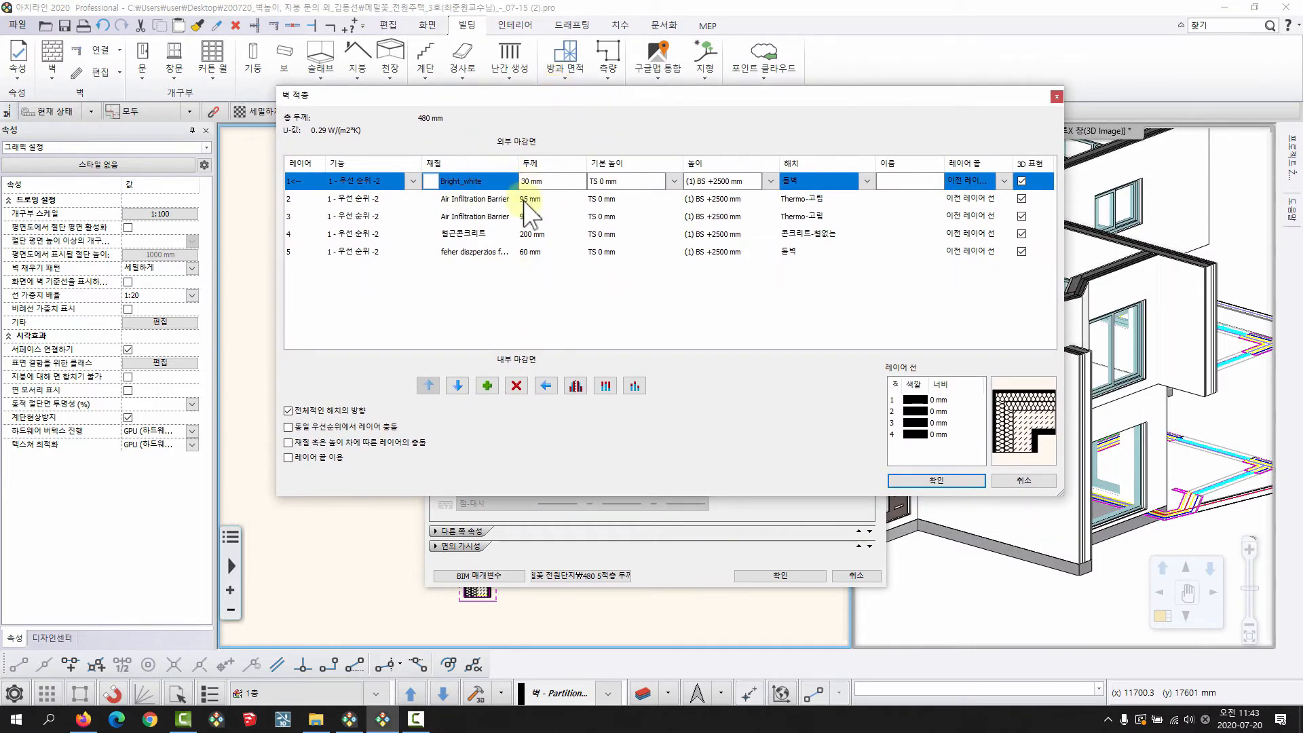
left_click(718, 198)
left_click(716, 214)
left_click(716, 235)
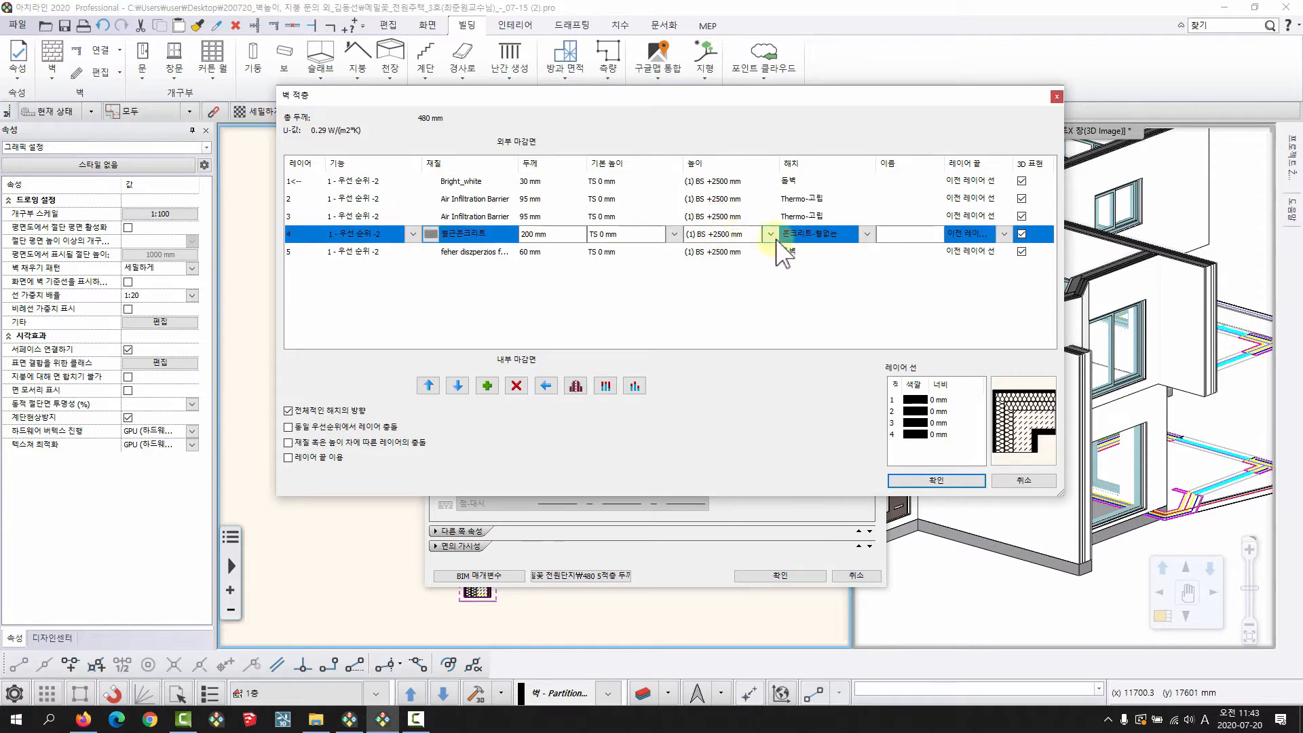
Examine the top boundary, storey and additional top height parameters of the 200 mm concrete layer, leaving them unmodified
left_click(771, 234)
left_click(703, 248)
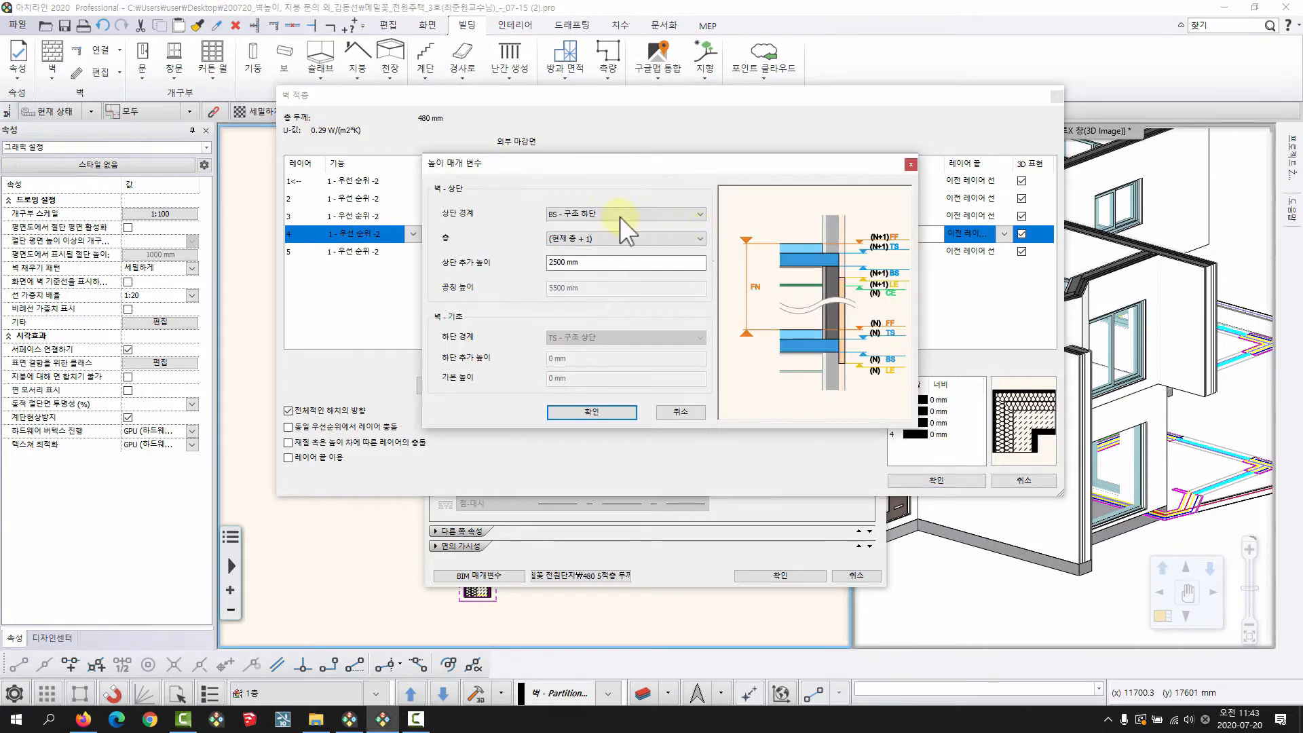
left_click(578, 262)
double_click(577, 262)
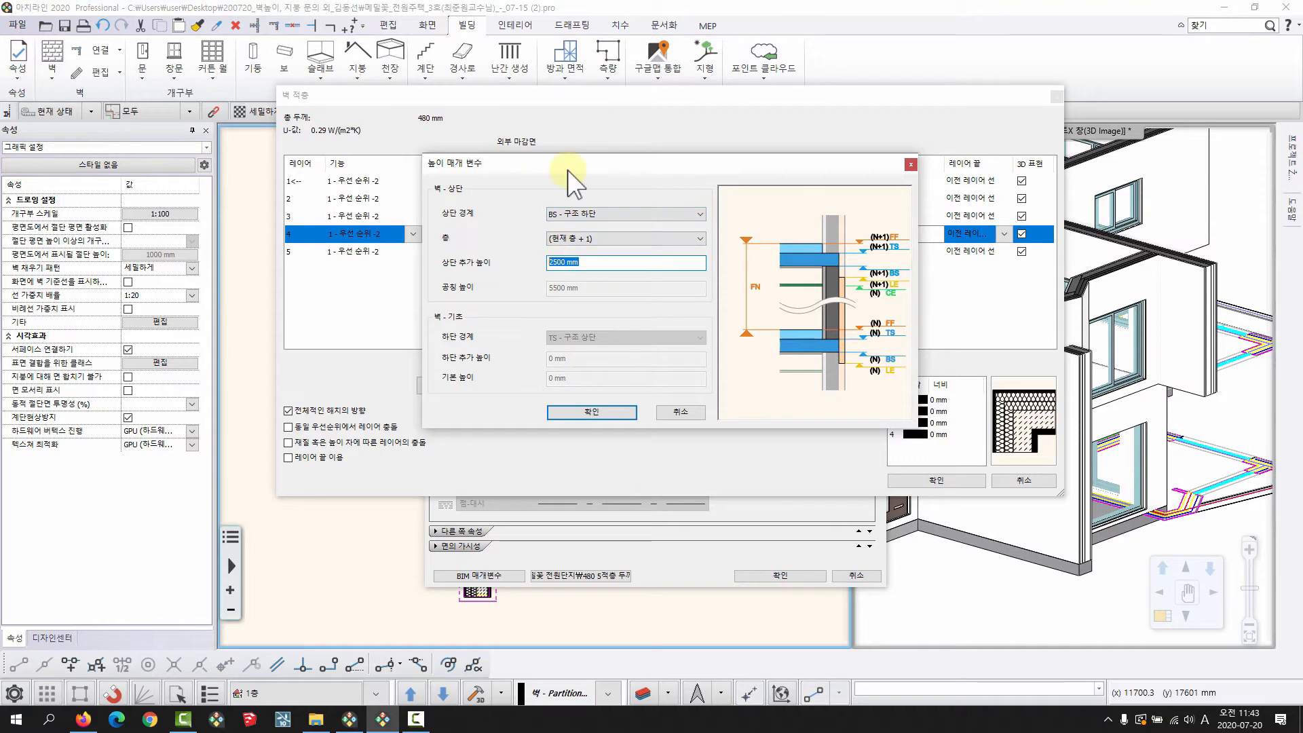
left_click_drag(622, 163, 635, 139)
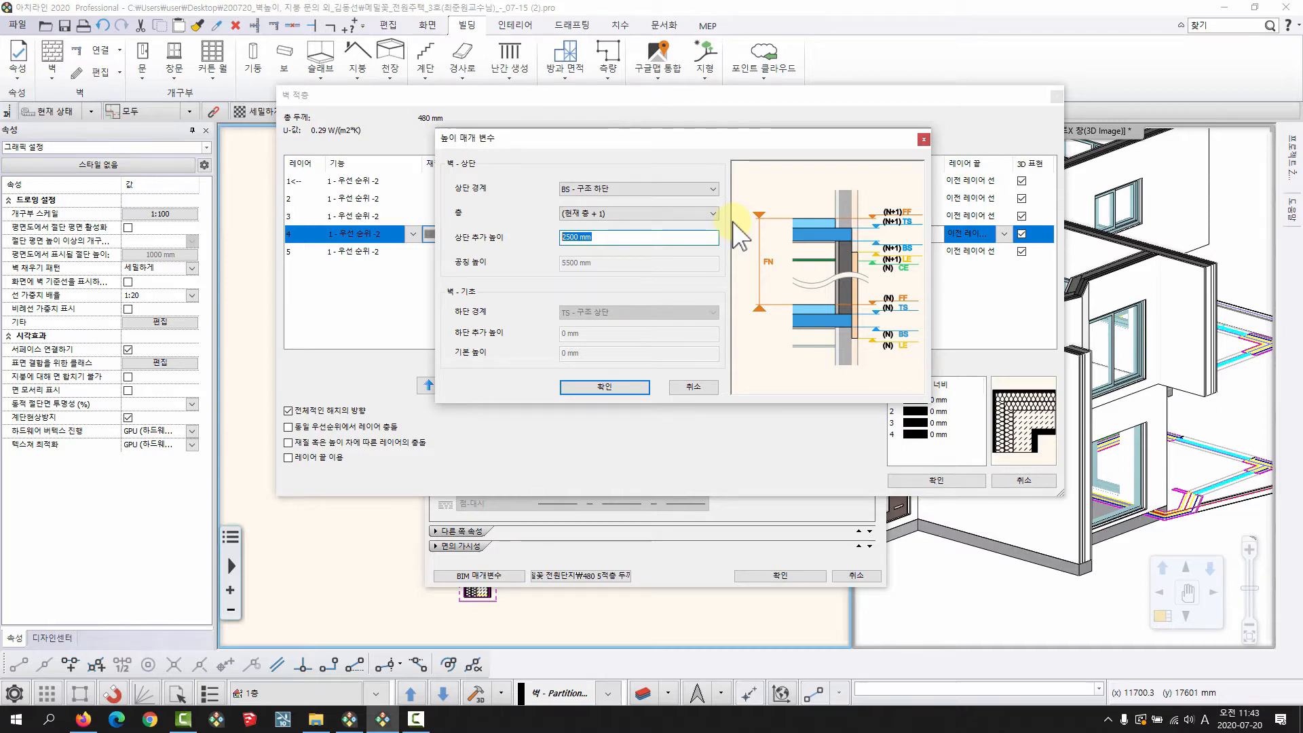
left_click_drag(641, 139, 653, 144)
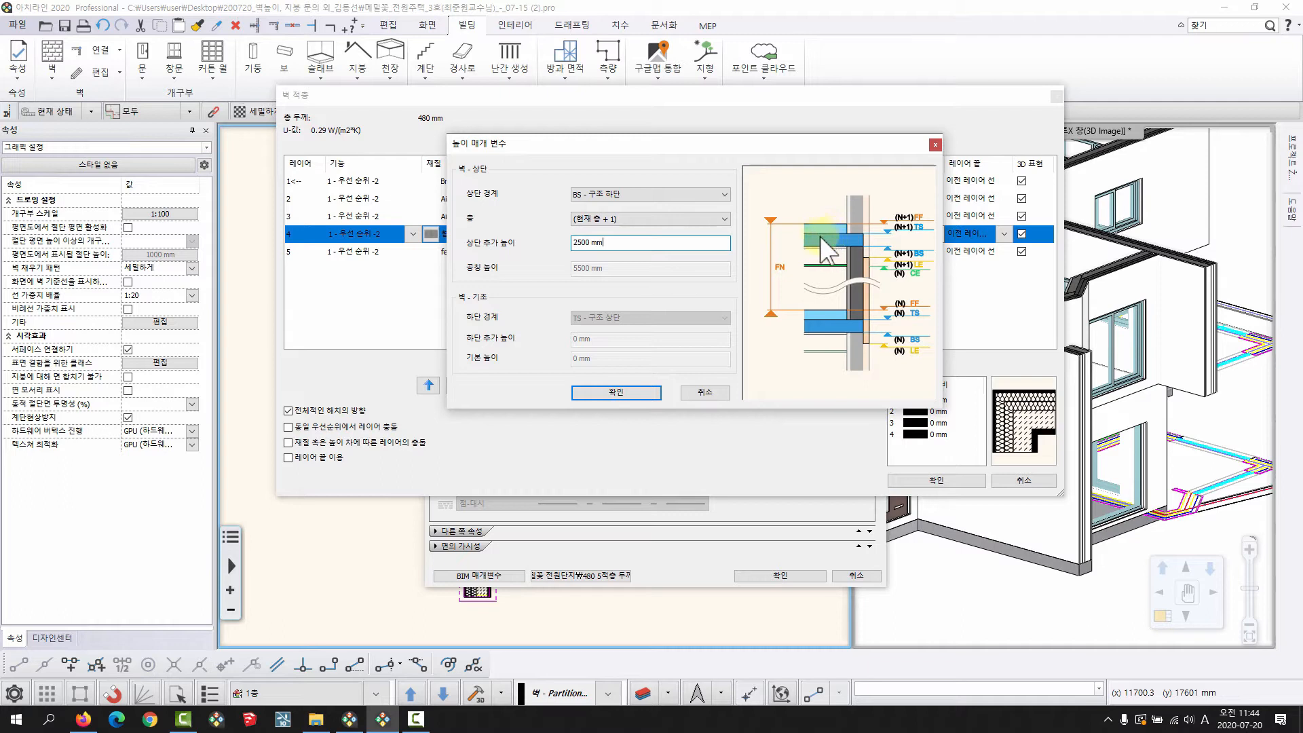
double_click(625, 242)
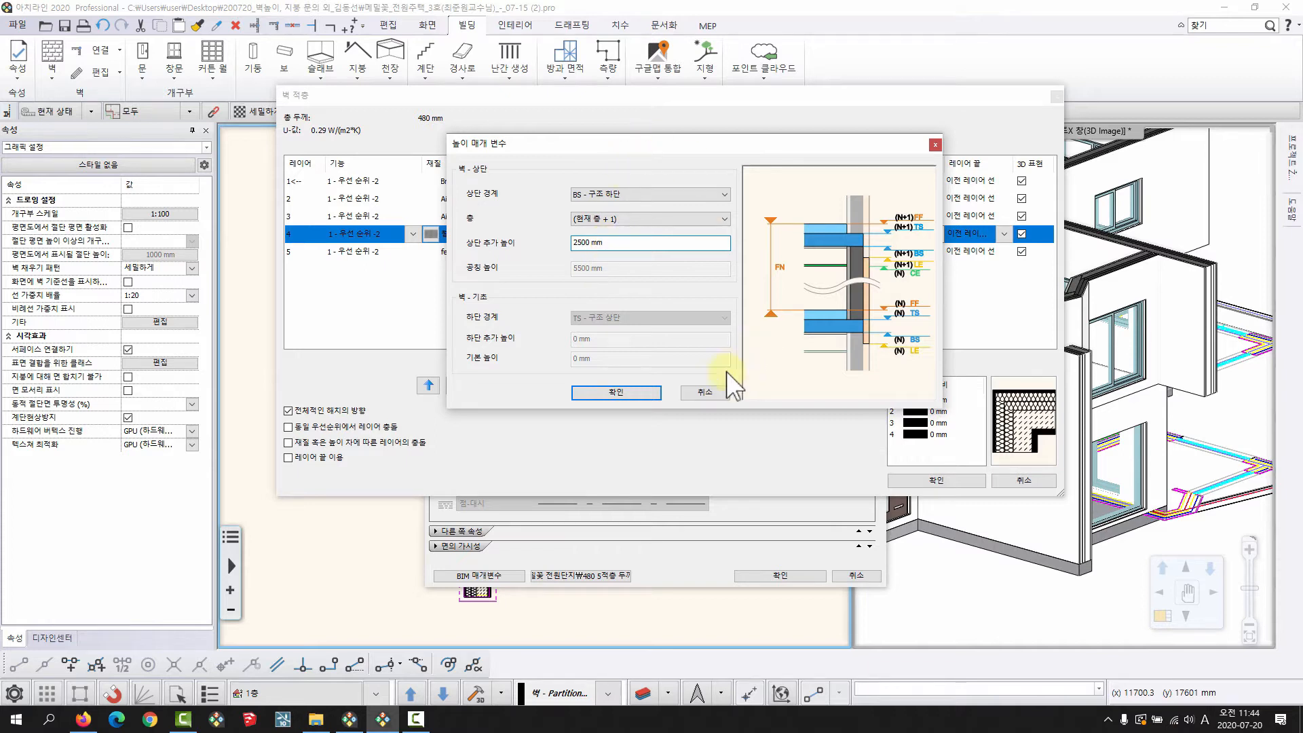
left_click(705, 392)
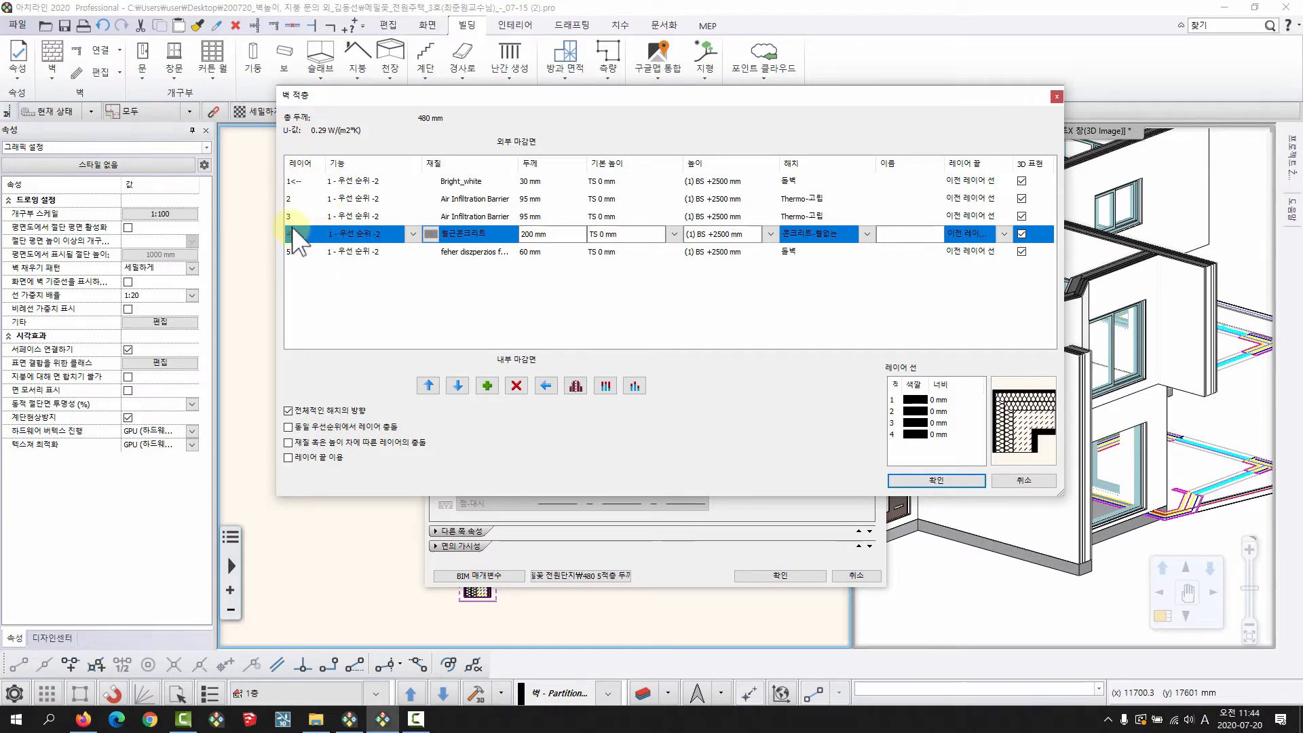
Make the 200 mm concrete layer the wall's reference layer and apply the wall properties
left_click(546, 382)
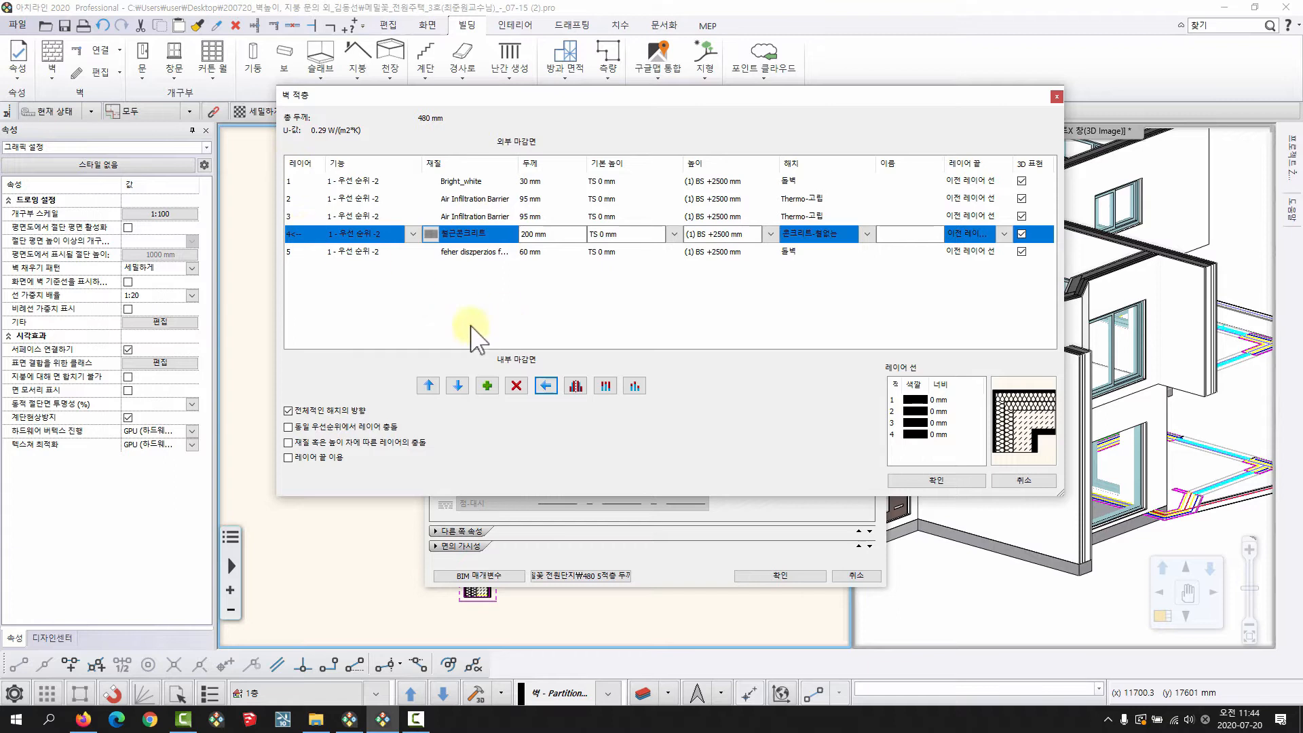
left_click(948, 481)
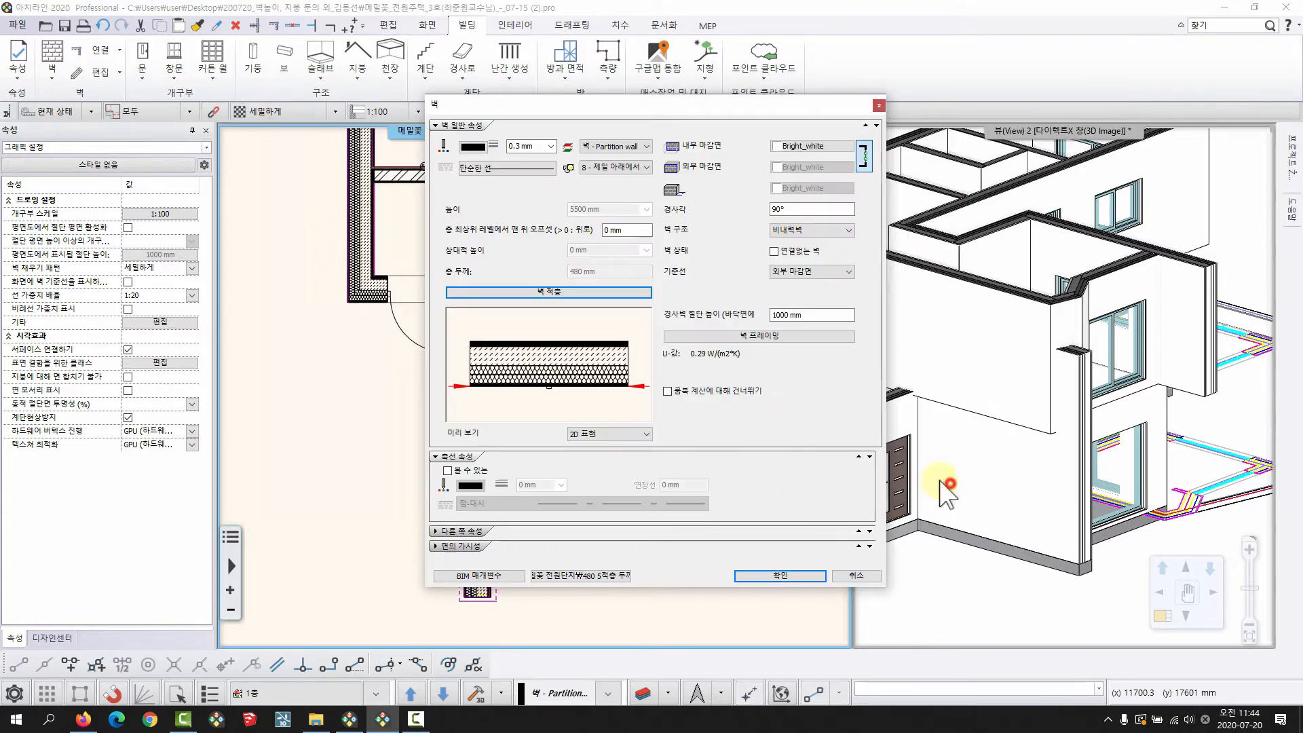
left_click(768, 575)
Set the height of the long entrance wall in the 1층 plan to 3300 mm
left_click(500, 333)
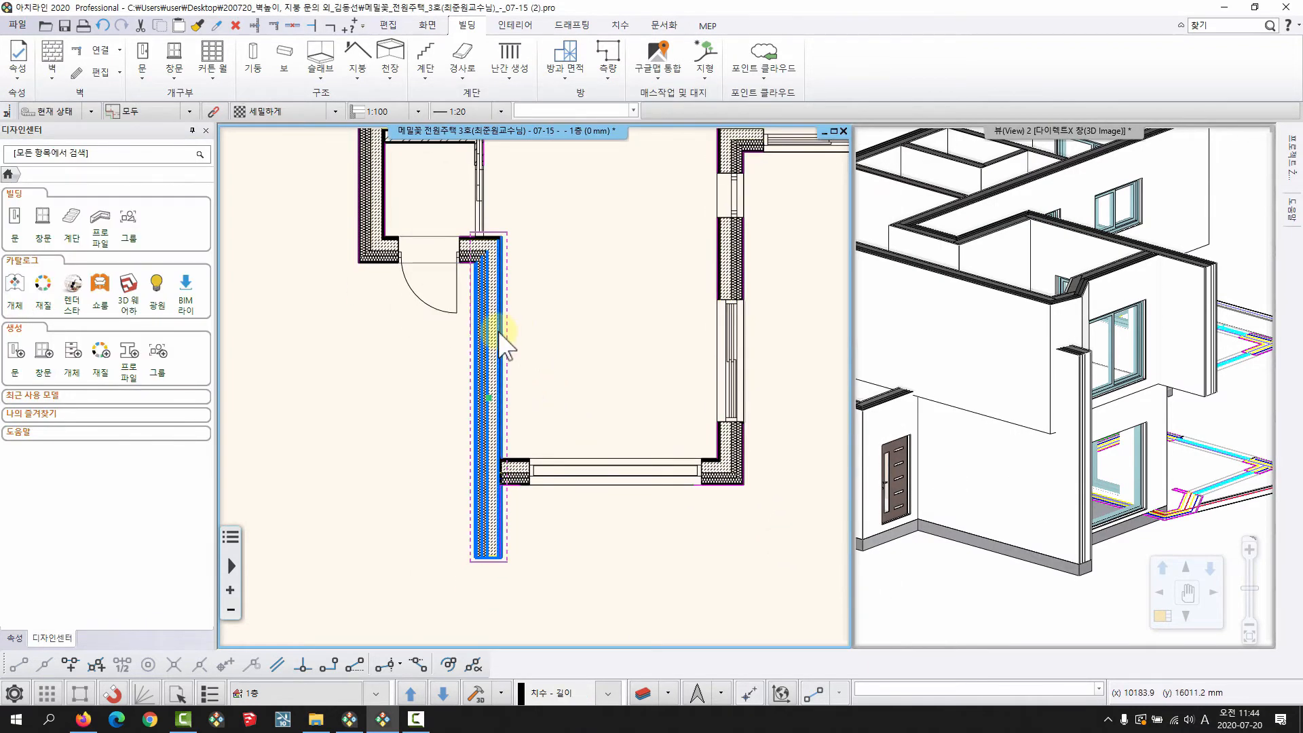
left_click(493, 514)
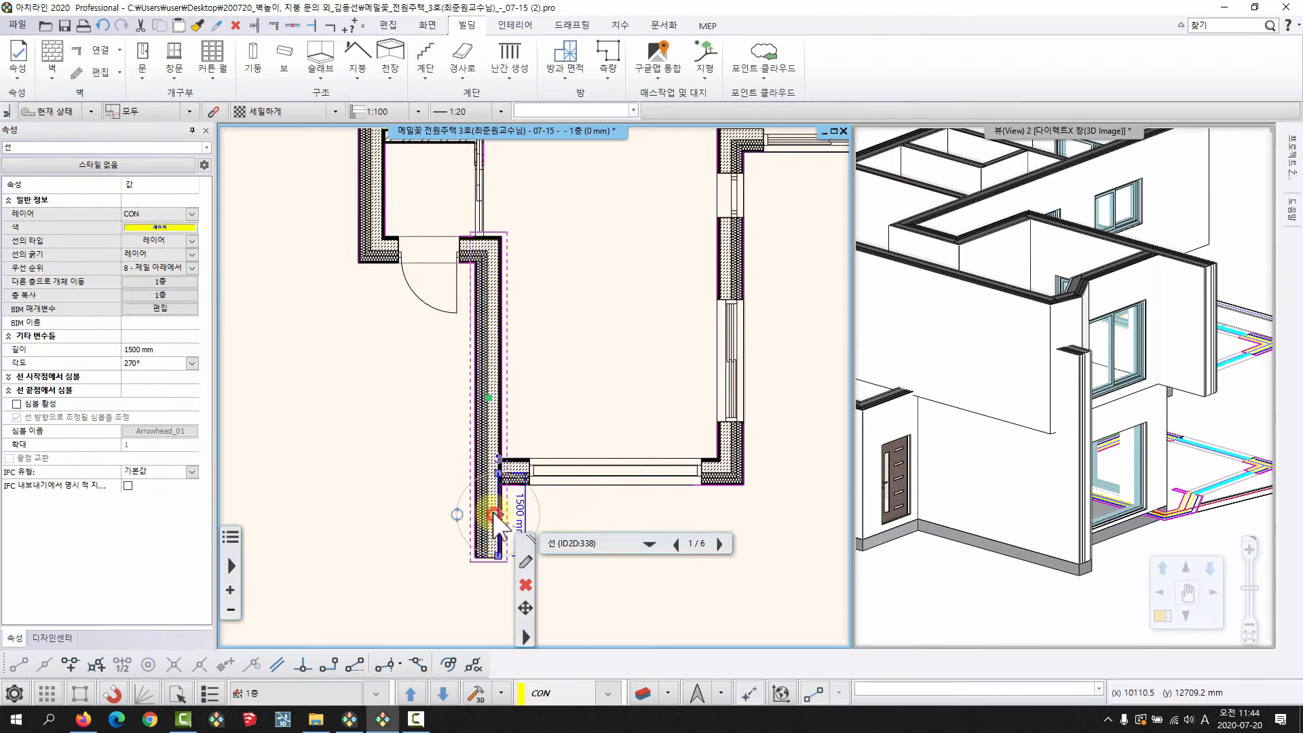
scroll(494, 515, "up", 3)
left_click(719, 544)
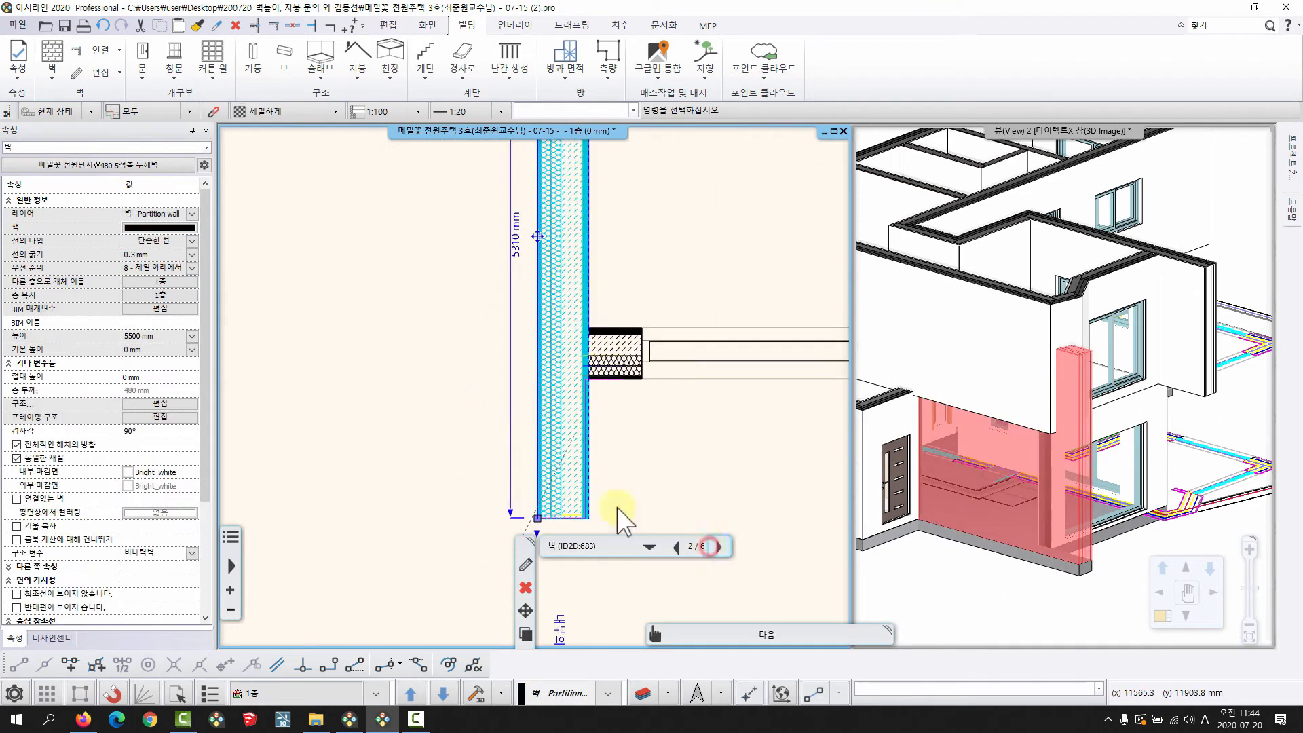
left_click(143, 336)
type("330")
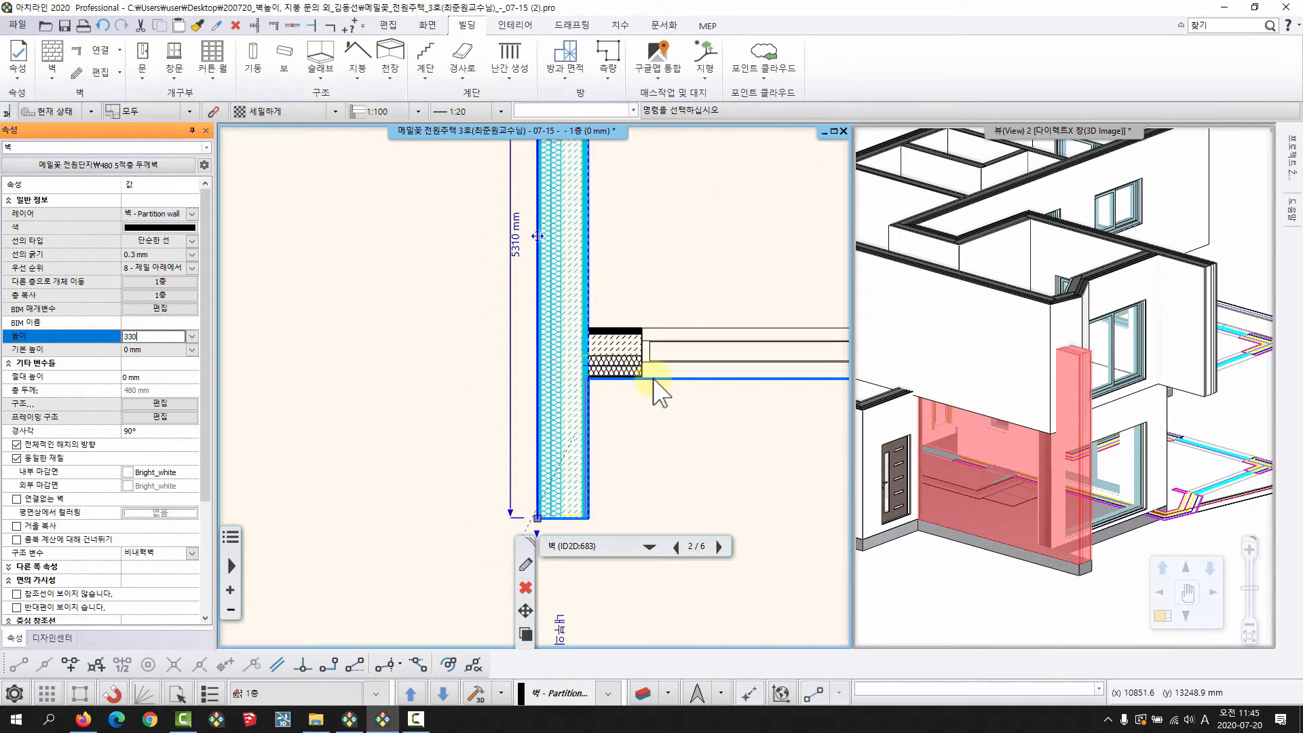
type("0")
key("Return")
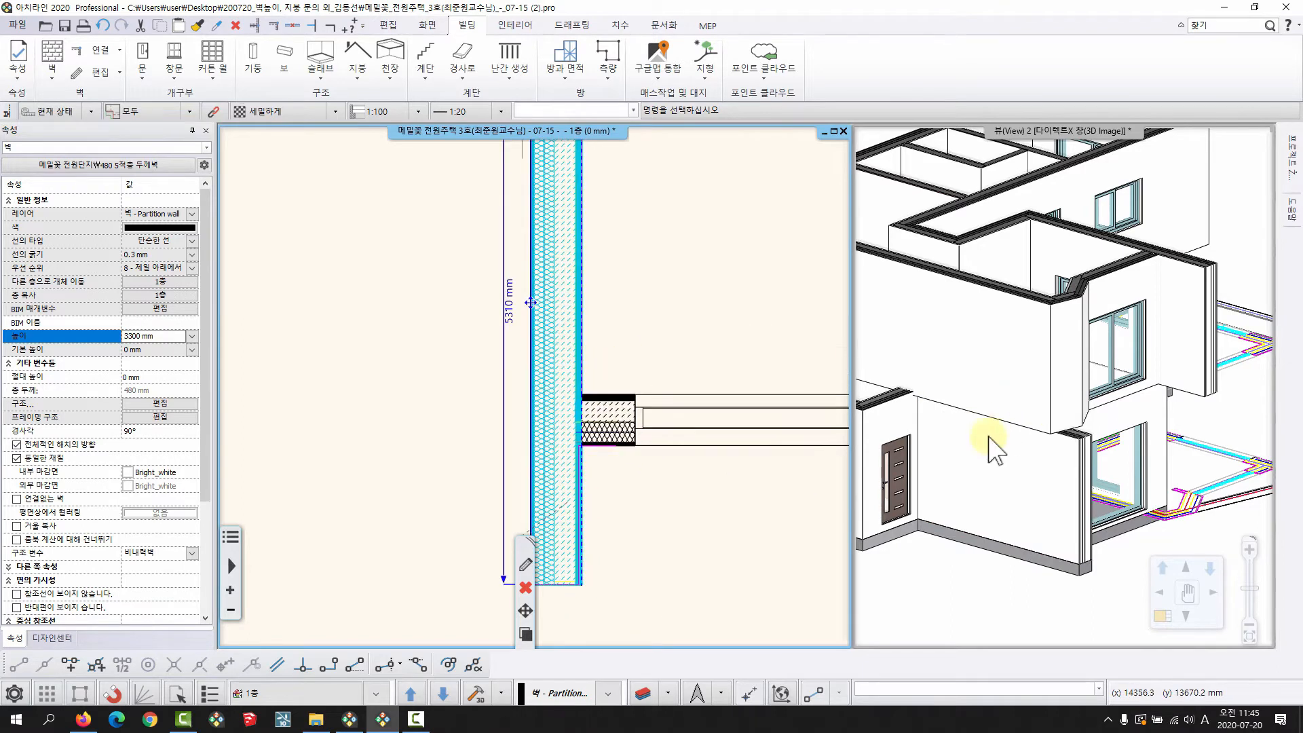
left_click(988, 438)
Start copying properties from the long entrance wall, keeping every wall property included
middle_click_drag(1093, 457, 1060, 400)
middle_click_drag(548, 377, 506, 416)
scroll(507, 462, "down", 3)
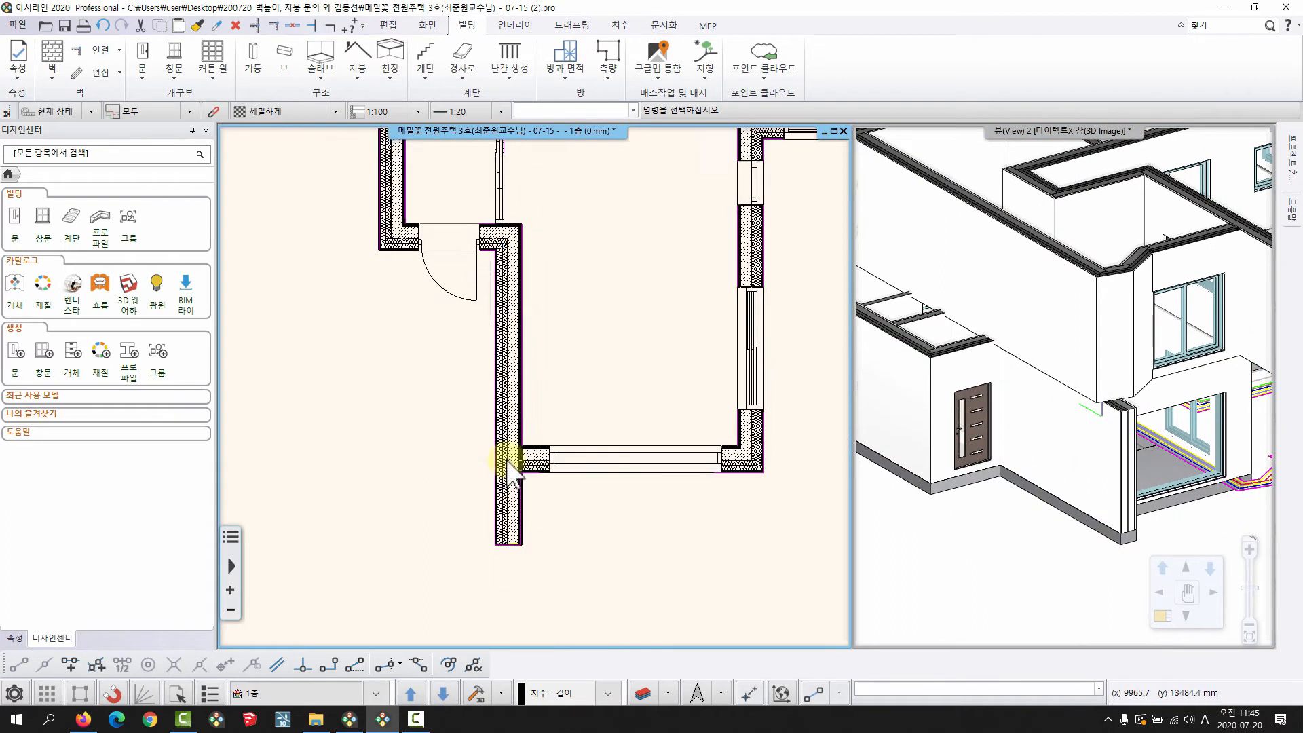
scroll(513, 468, "up", 2)
left_click(521, 492)
left_click(758, 549)
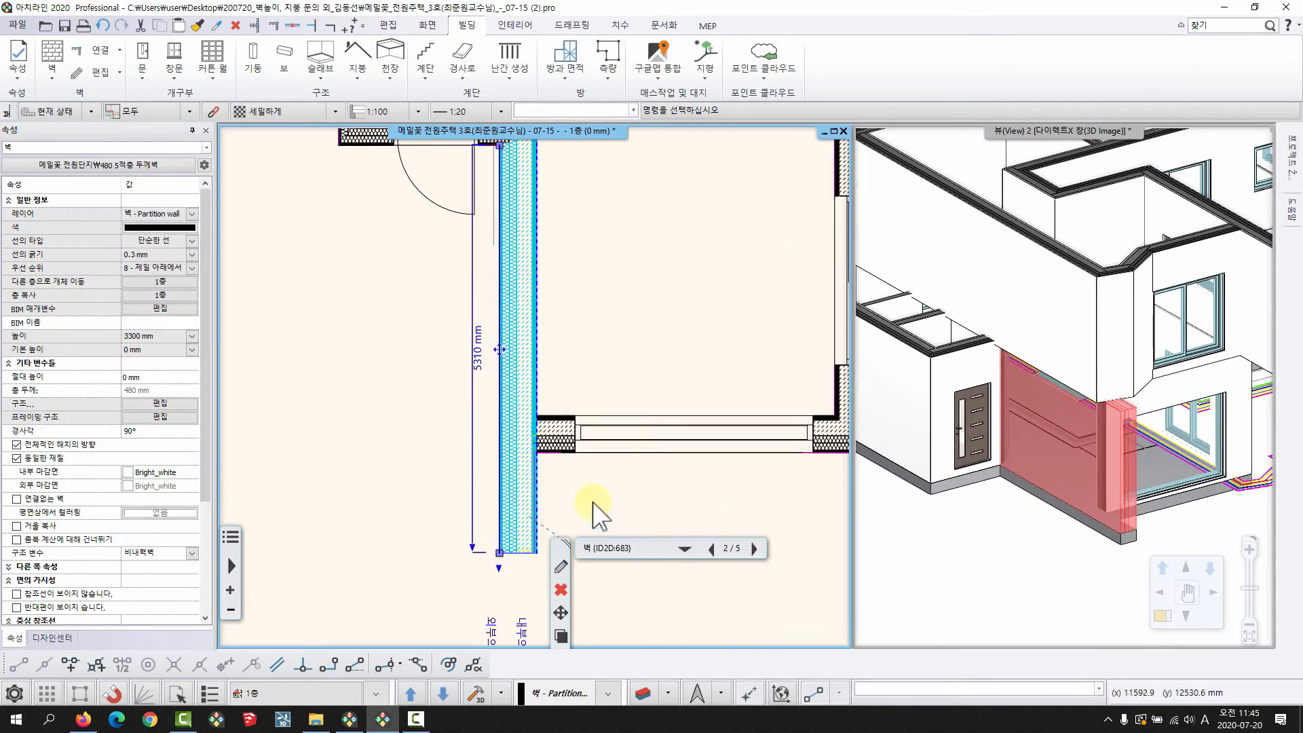
left_click_drag(563, 543, 569, 395)
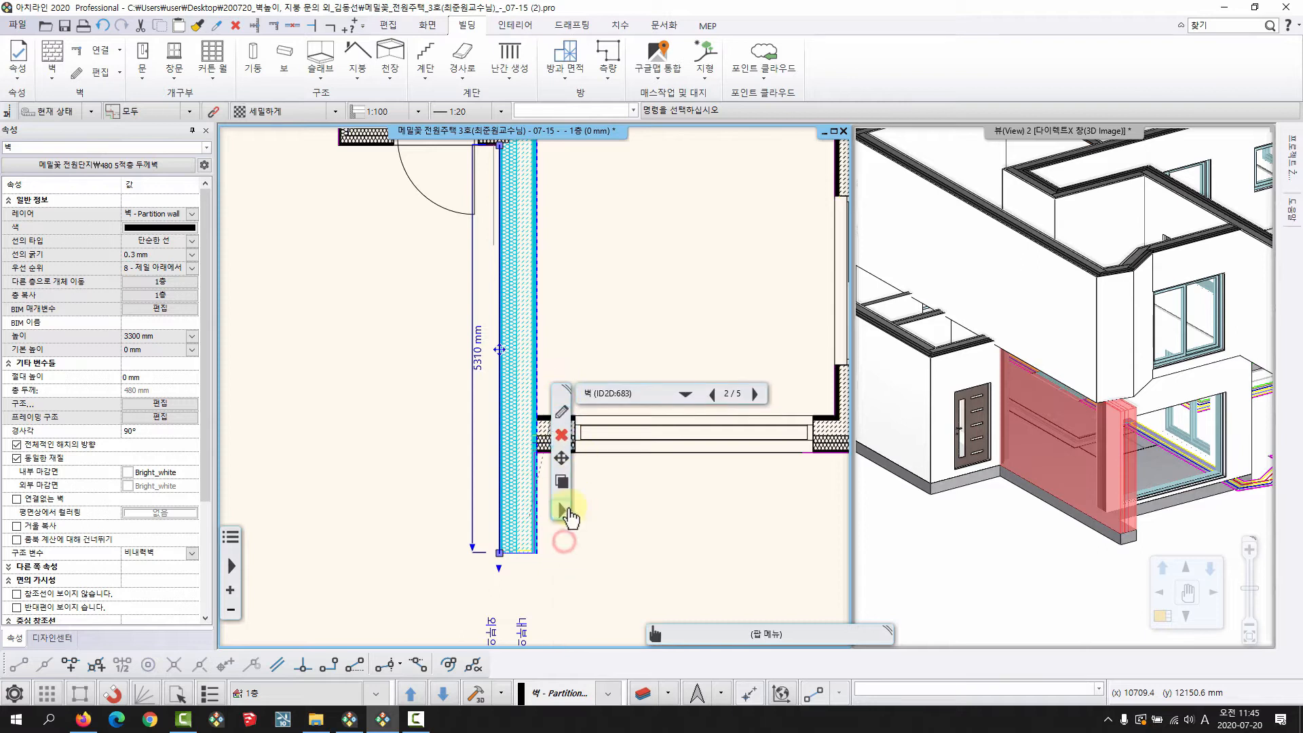
left_click(564, 507)
left_click(618, 194)
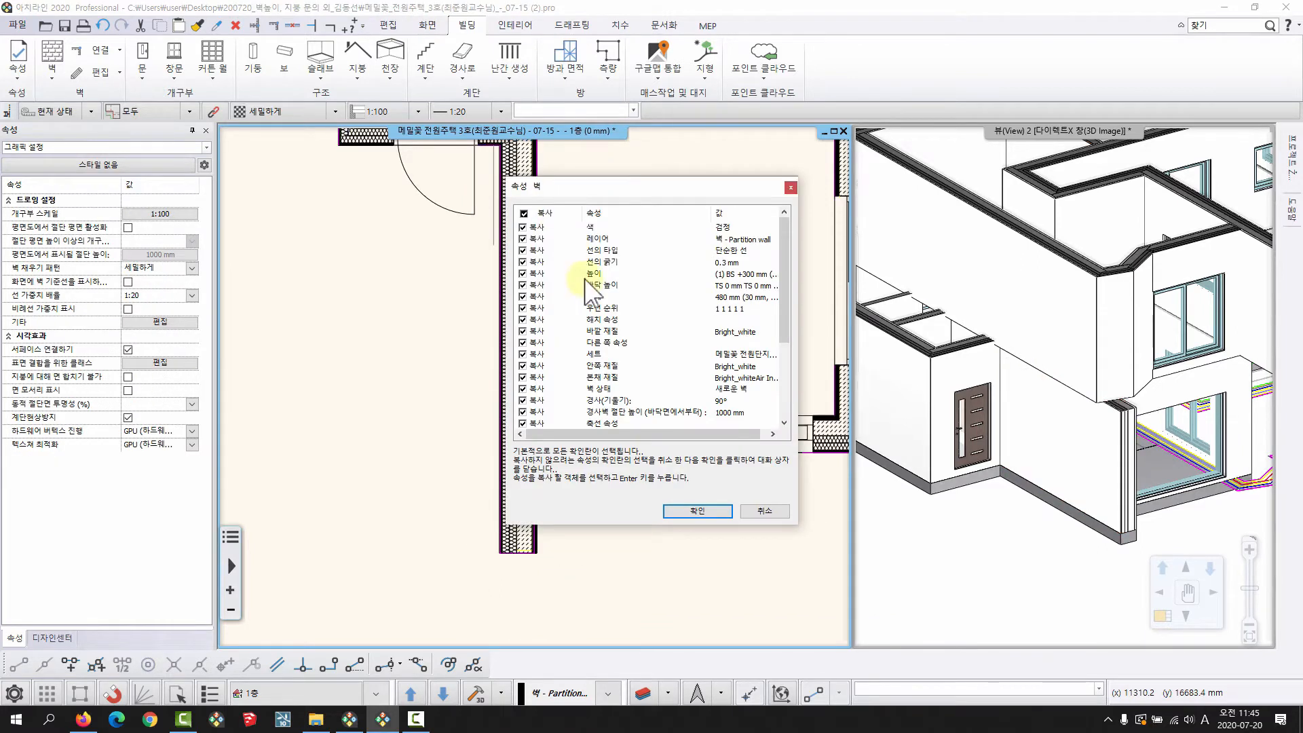
scroll(670, 339, "down", 4)
scroll(668, 344, "up", 4)
left_click(708, 510)
Apply the copied properties to the entrance door wall, the adjoining long exterior side wall and the exterior wall at the plan's upper edge
middle_click_drag(474, 220, 521, 467)
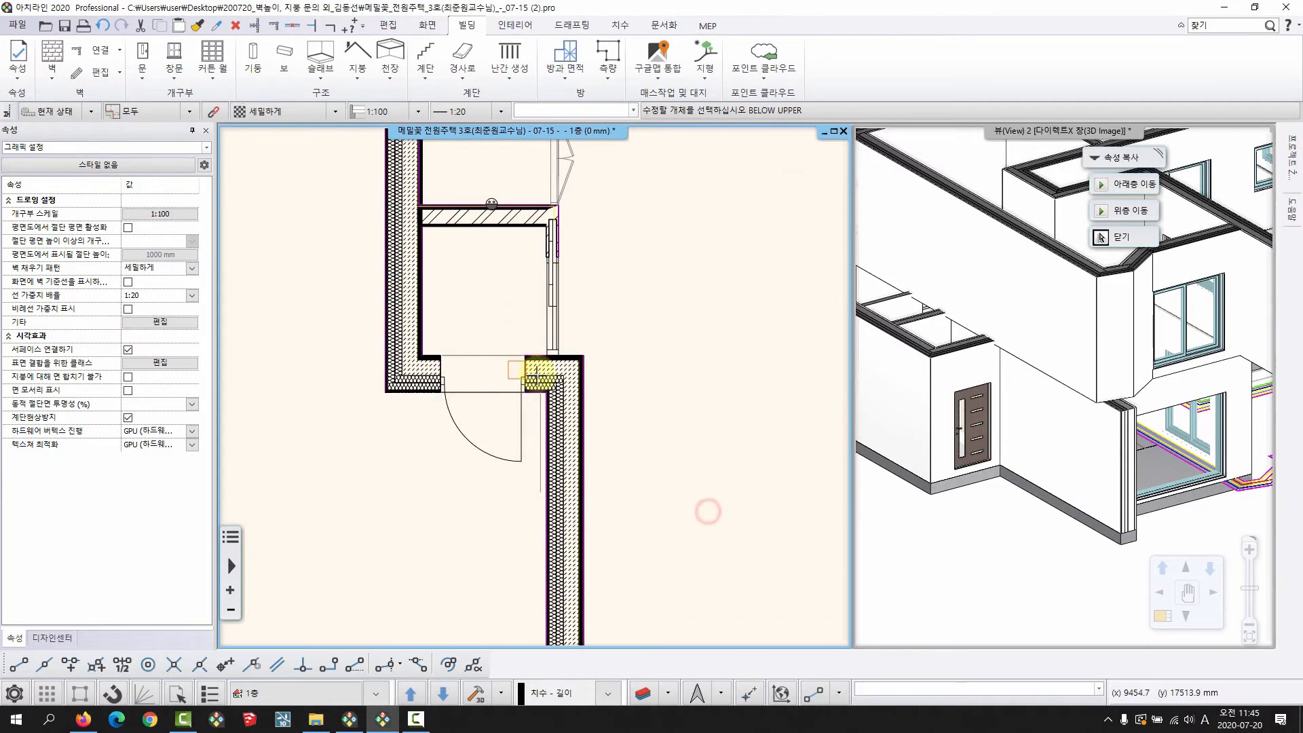
left_click(547, 375)
left_click(405, 339)
scroll(471, 303, "down", 2)
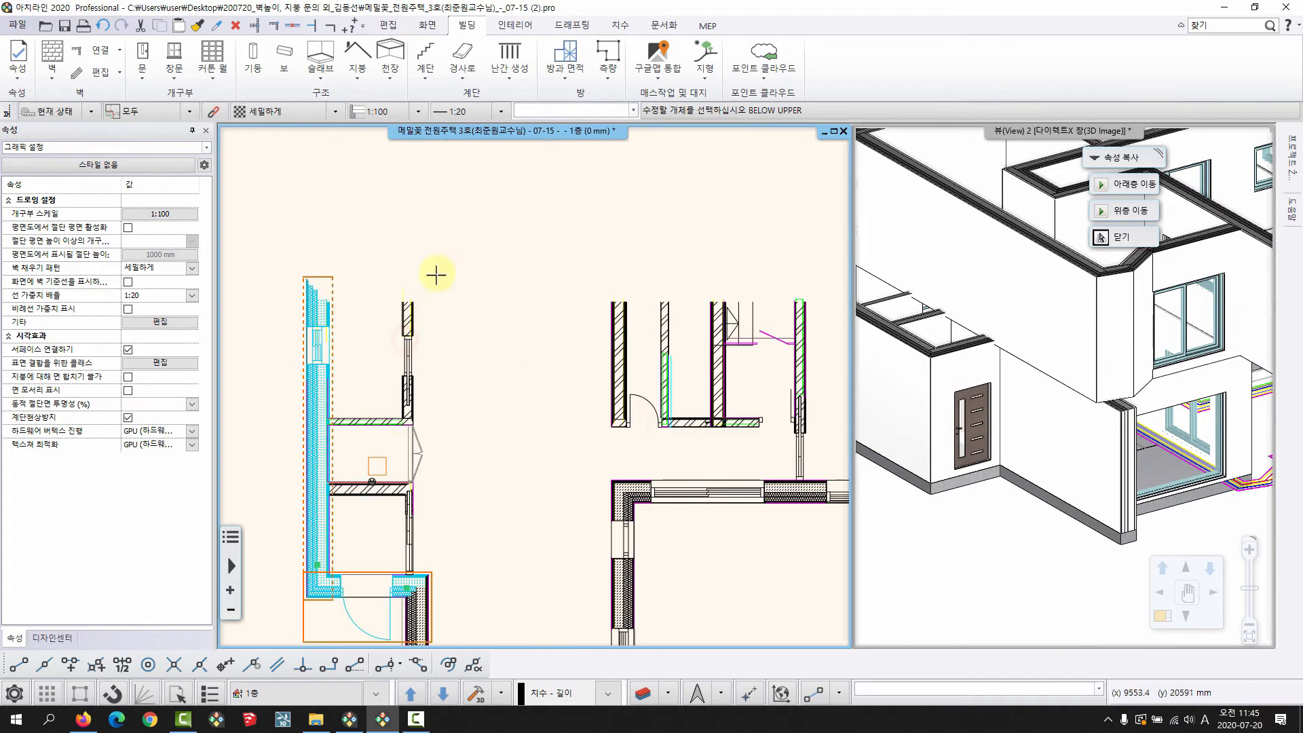
left_click(442, 299)
key("Return")
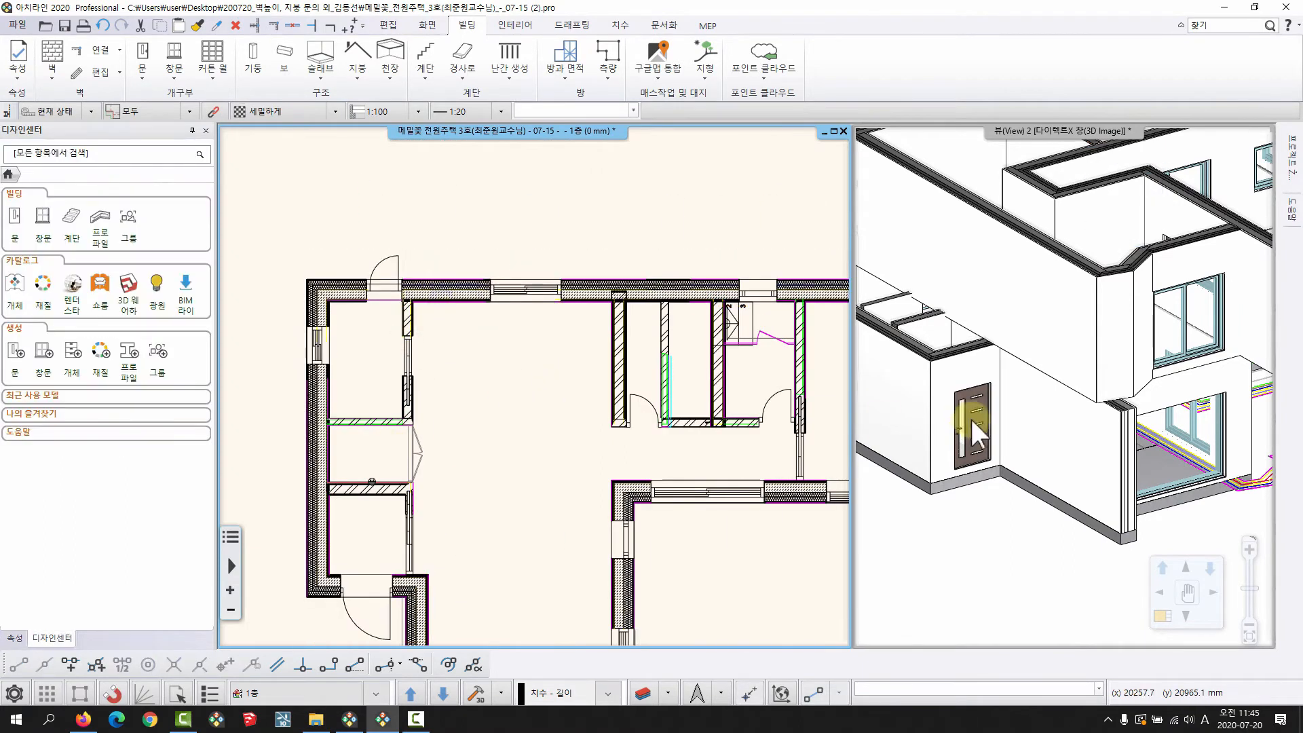
Test the entrance door wall's height by setting it to 3500 mm and returning it to 3300 mm
mouse_move(977, 393)
middle_mouse_down()
mouse_move(1145, 367)
mouse_move(962, 351)
mouse_move(945, 395)
middle_mouse_up()
middle_click_drag(992, 314, 991, 360)
left_click(1005, 354)
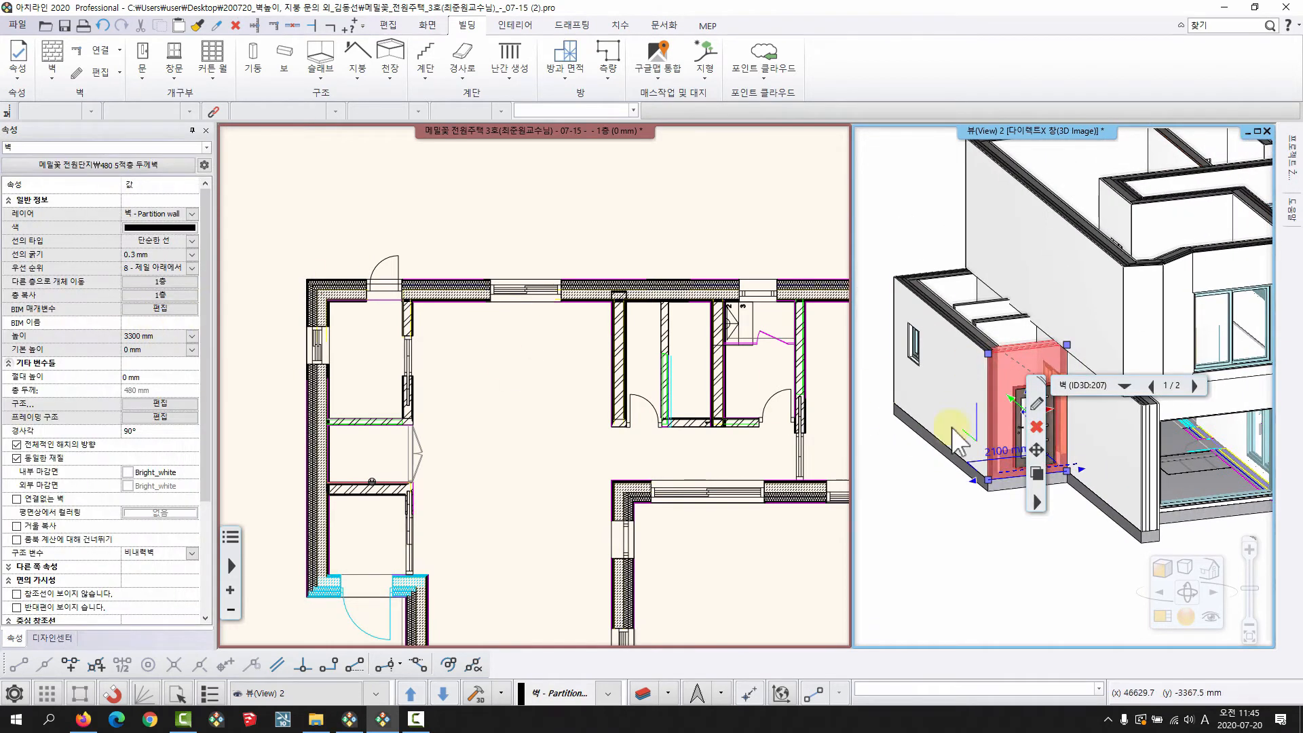
left_click(154, 335)
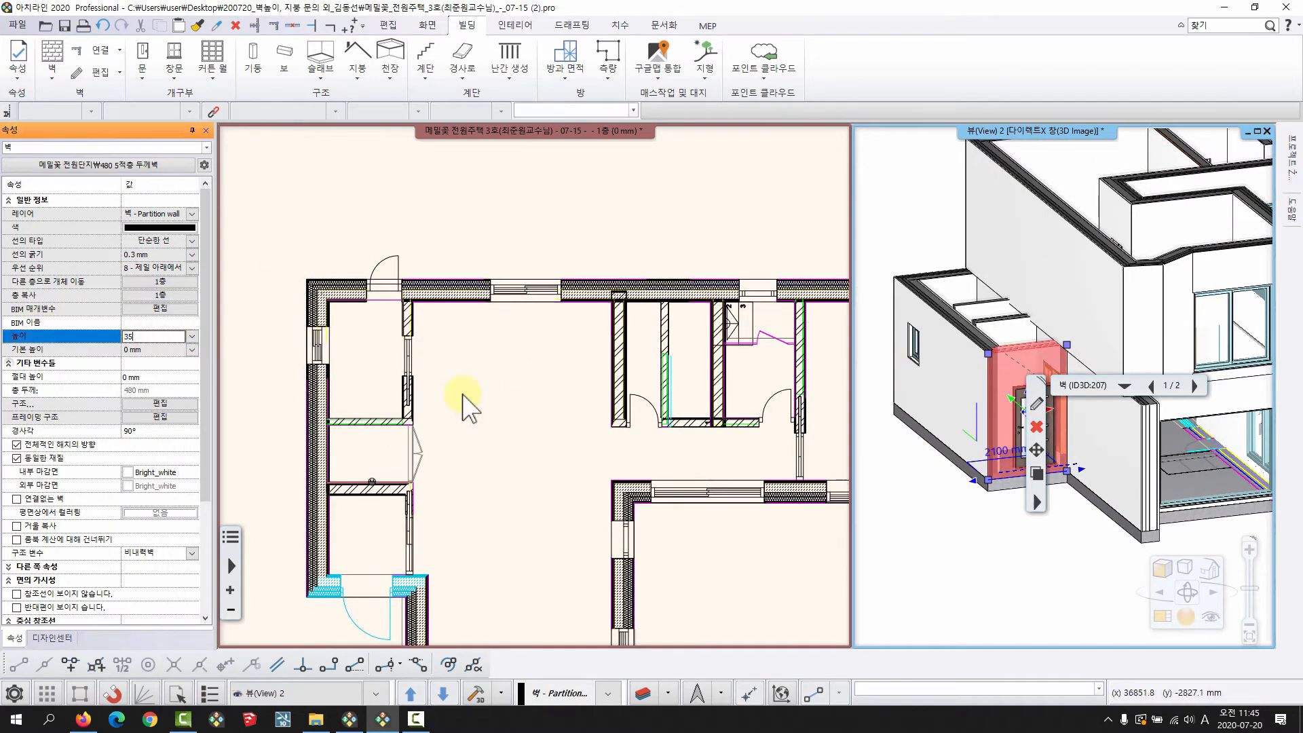
type("3500")
key("Return")
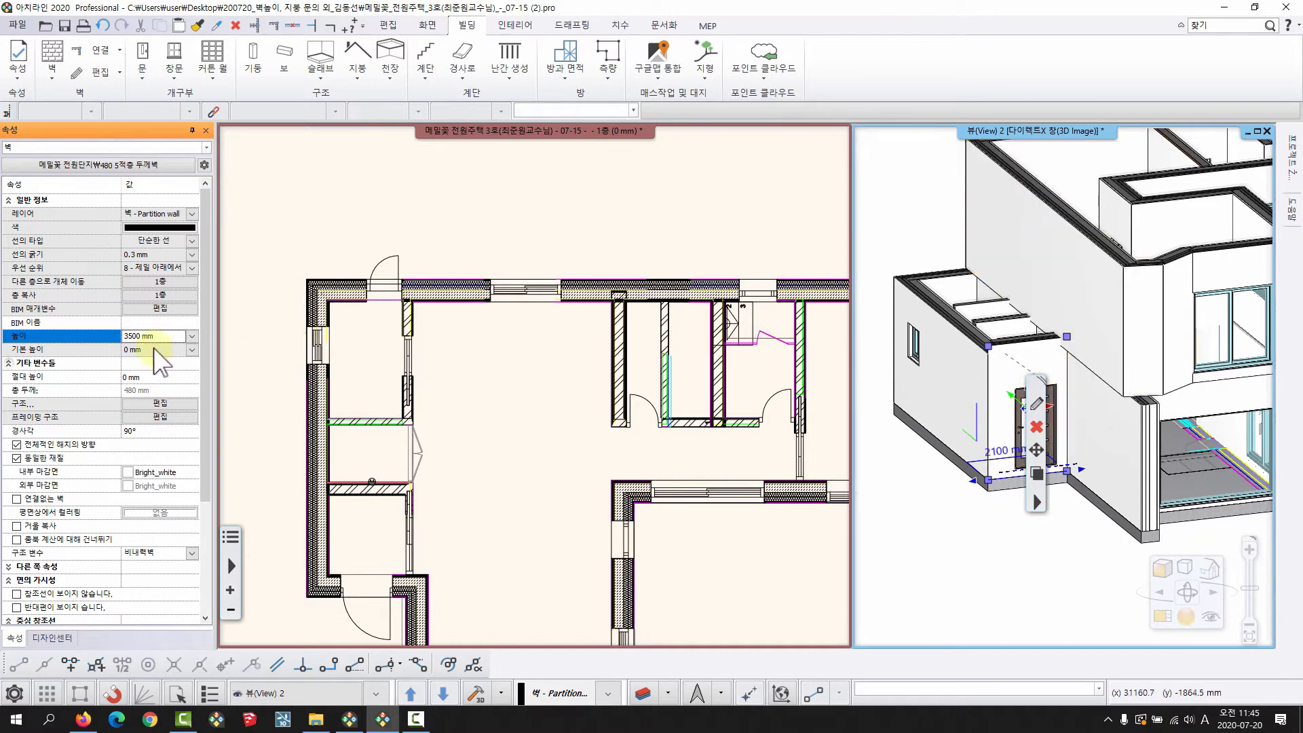
left_click(134, 332)
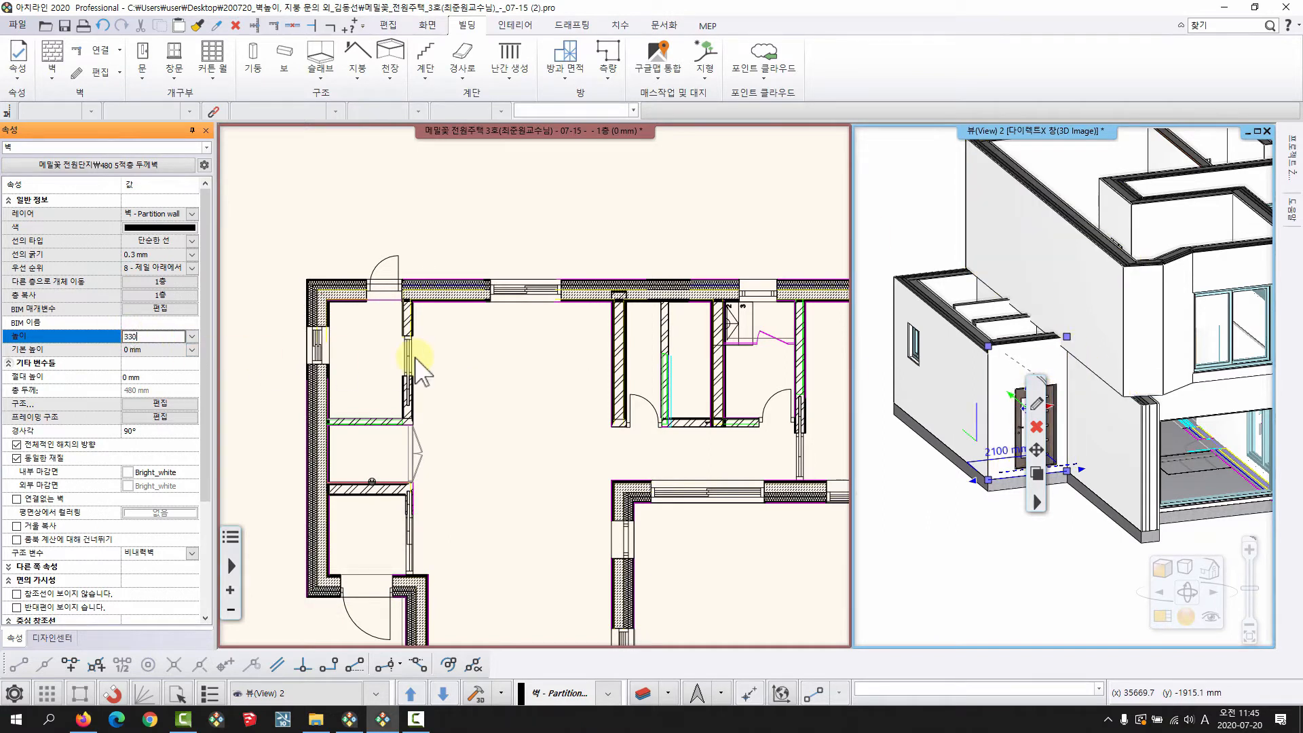
type("0")
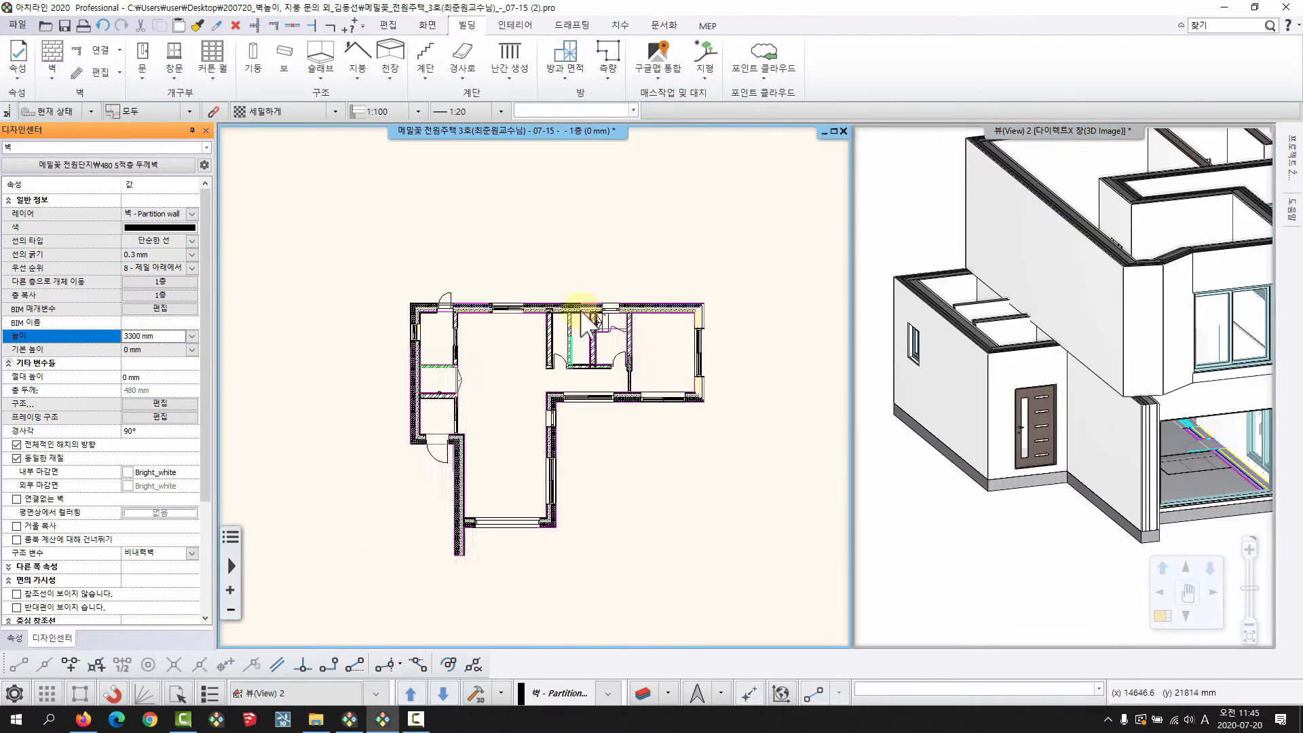
Turn off all layers in the 1층벽체 layer filter for the 3D view
left_click_drag(981, 380, 1023, 438)
left_click(750, 183)
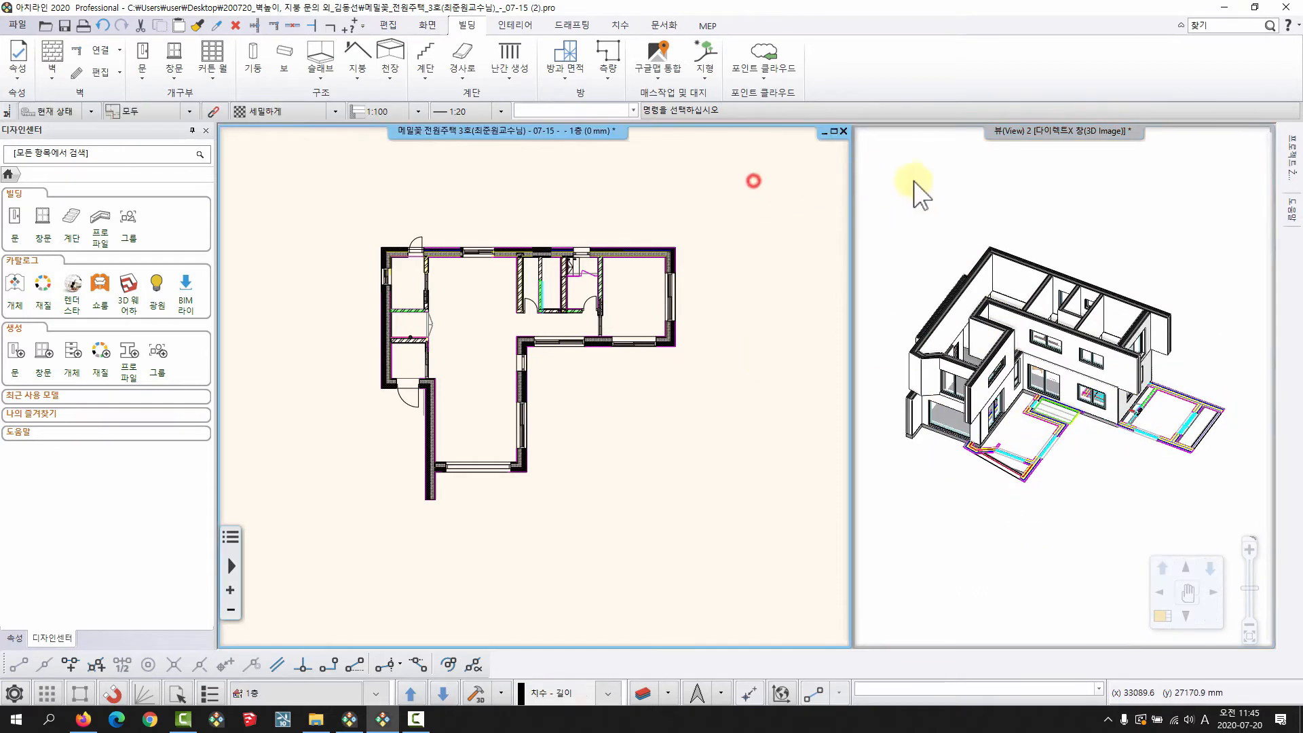
left_click(922, 183)
left_click(771, 188)
left_click(922, 206)
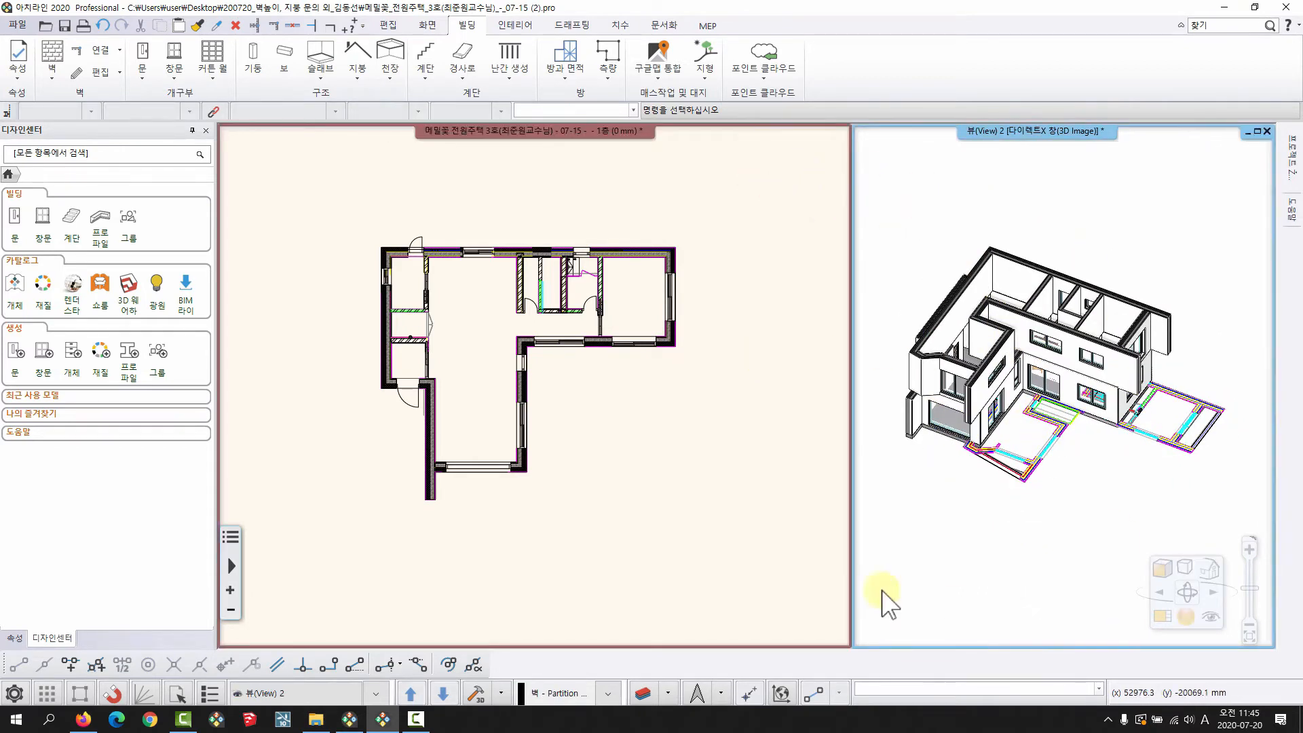
left_click(642, 692)
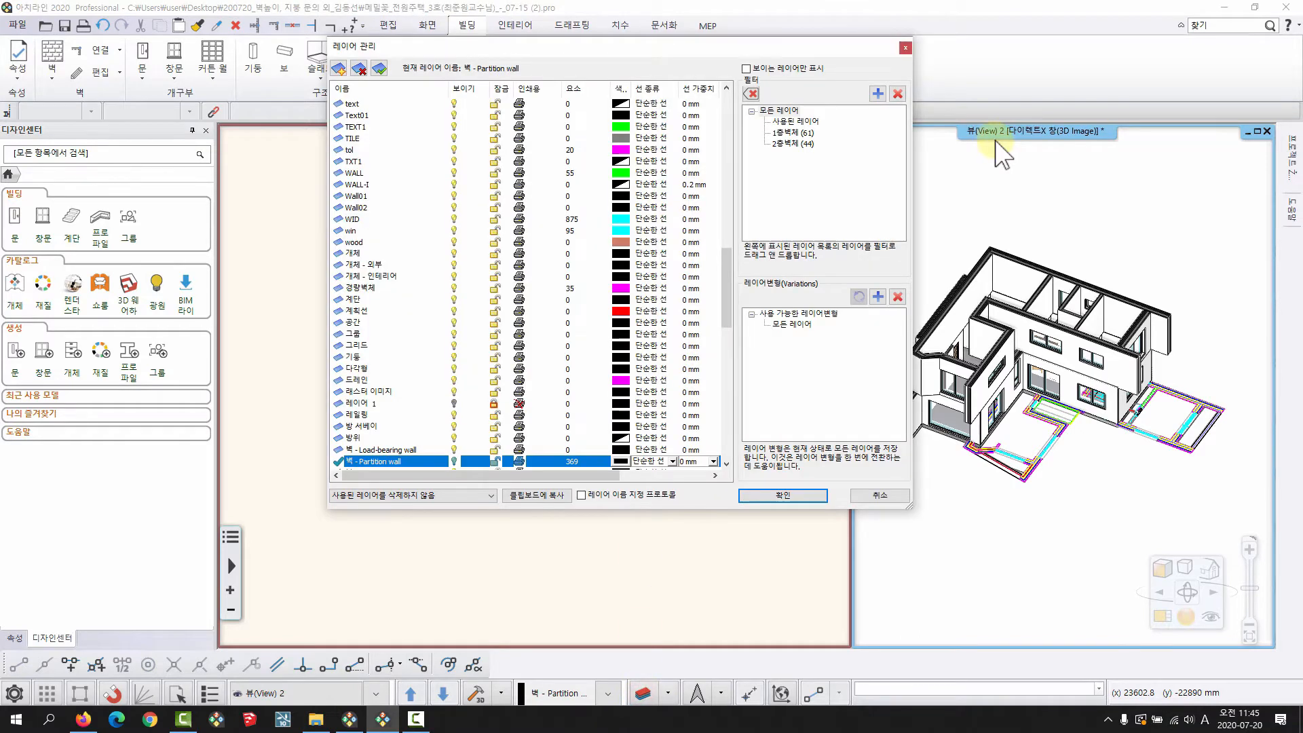
left_click_drag(787, 51, 424, 64)
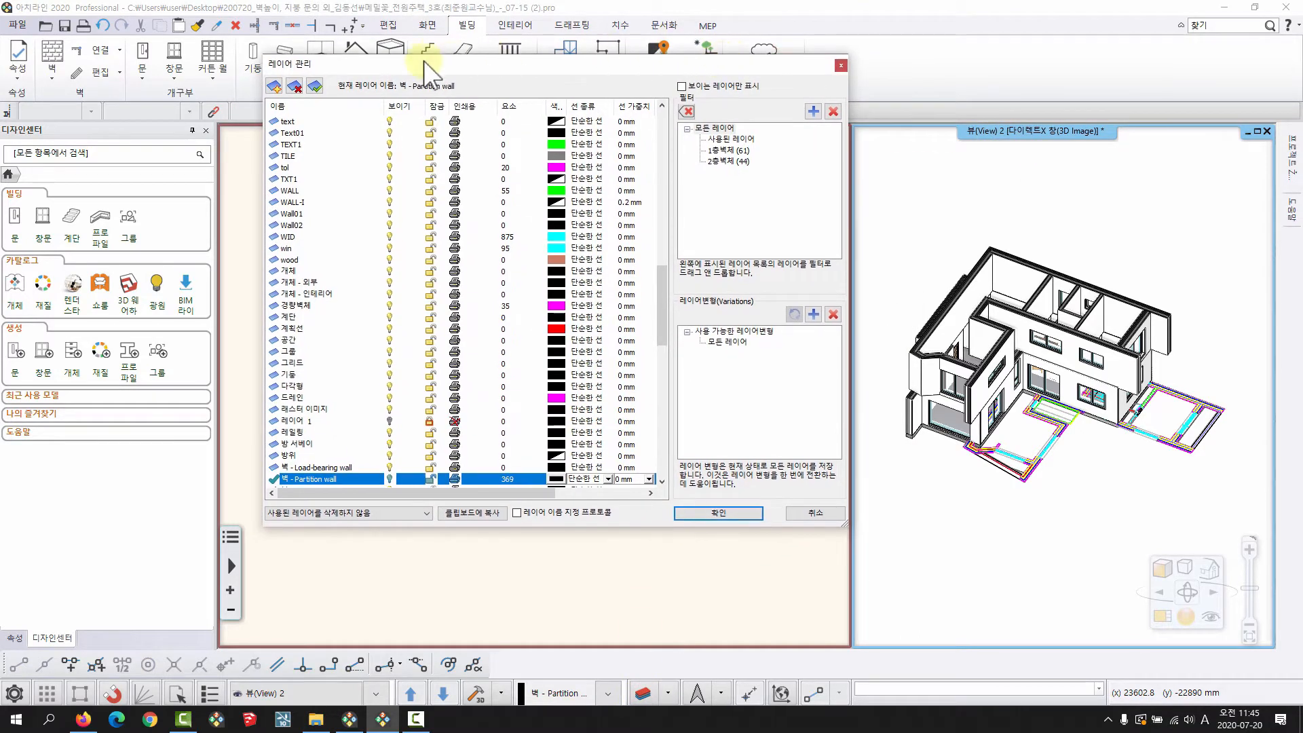
left_click(737, 151)
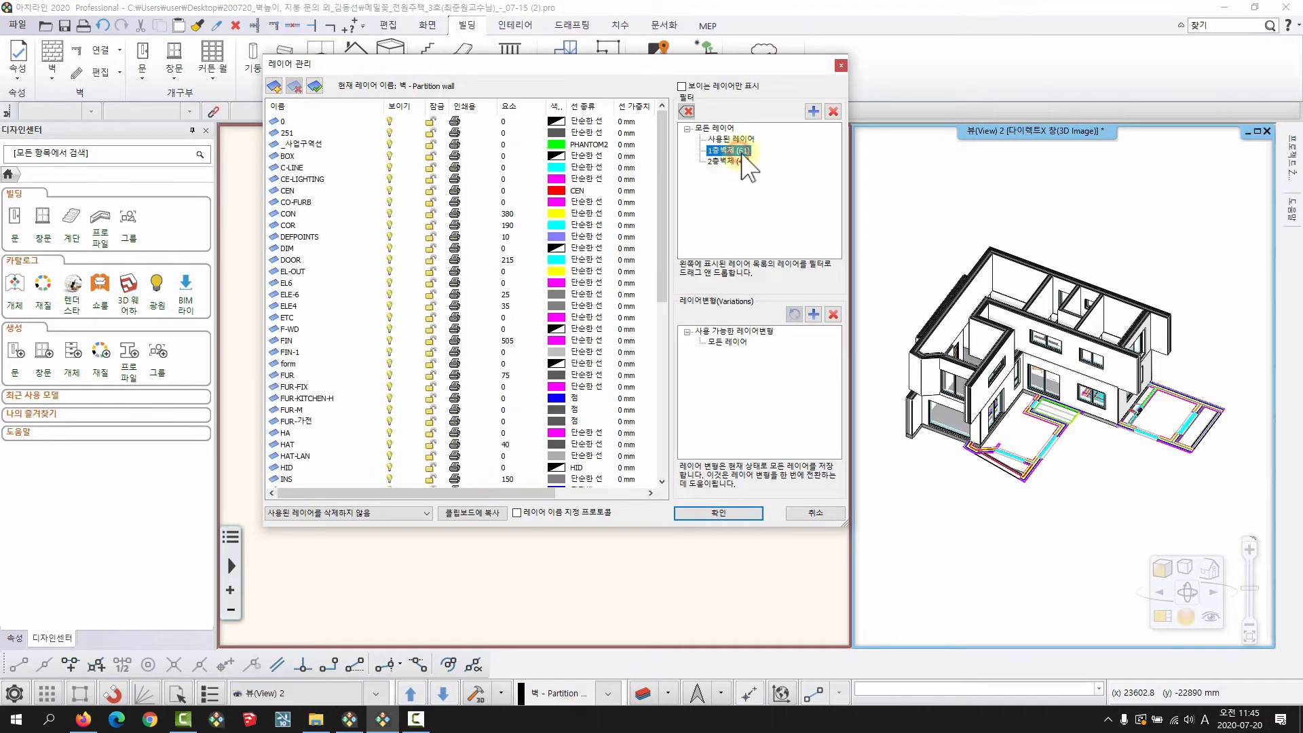
left_click(728, 161)
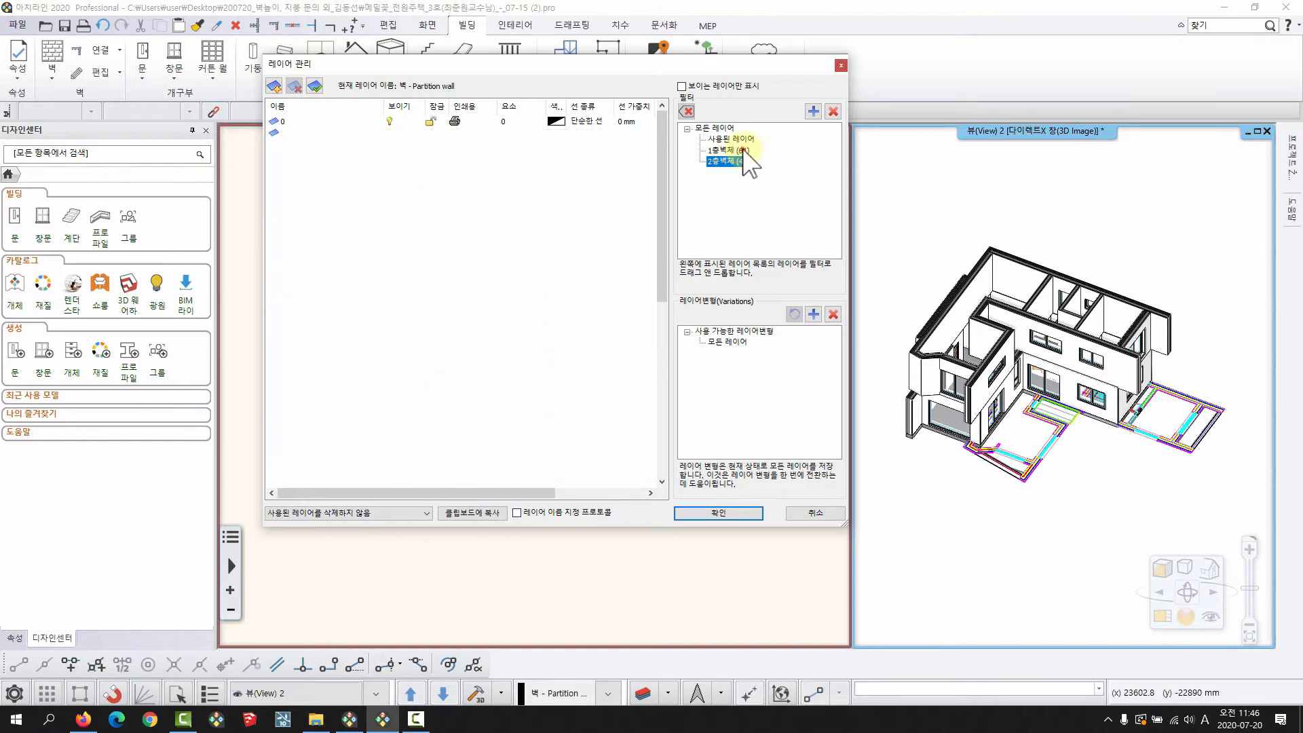
left_click(740, 151)
right_click(743, 151)
left_click(779, 176)
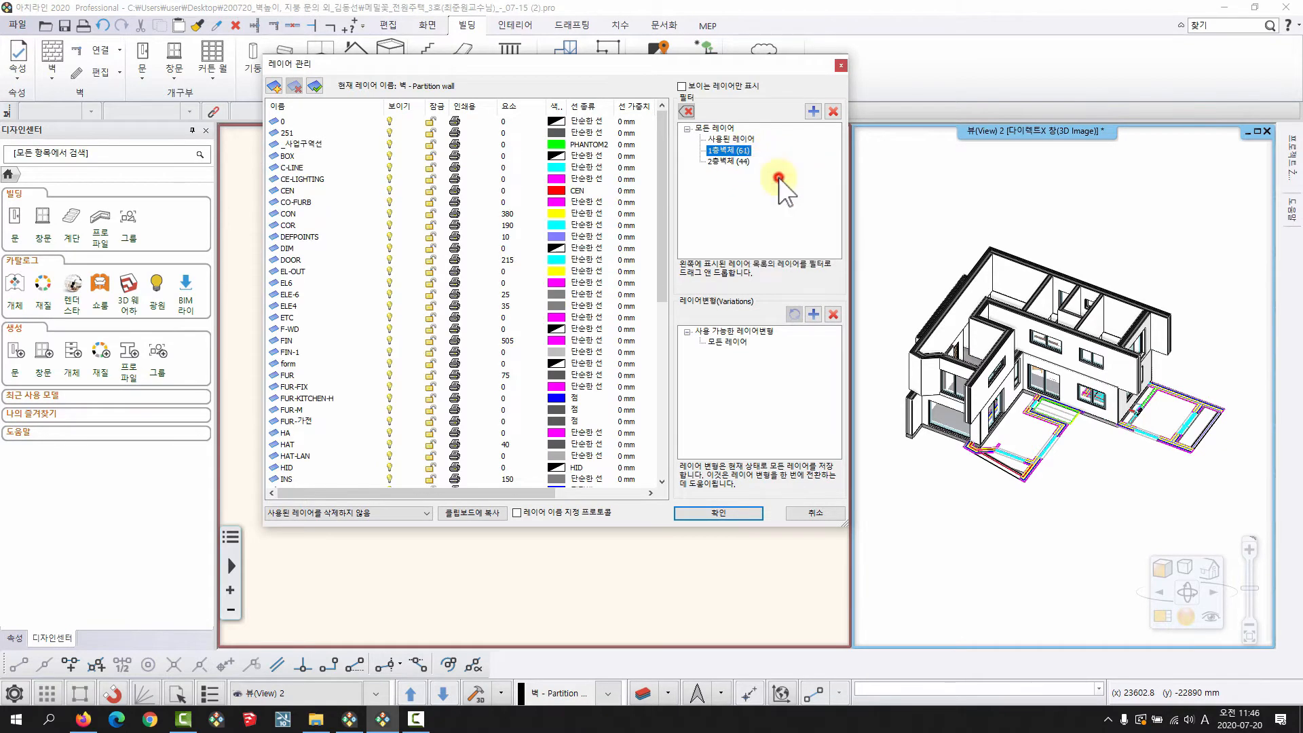
Turn off all layers in the 2층벽체 layer filter and apply the layer settings
left_click(732, 163)
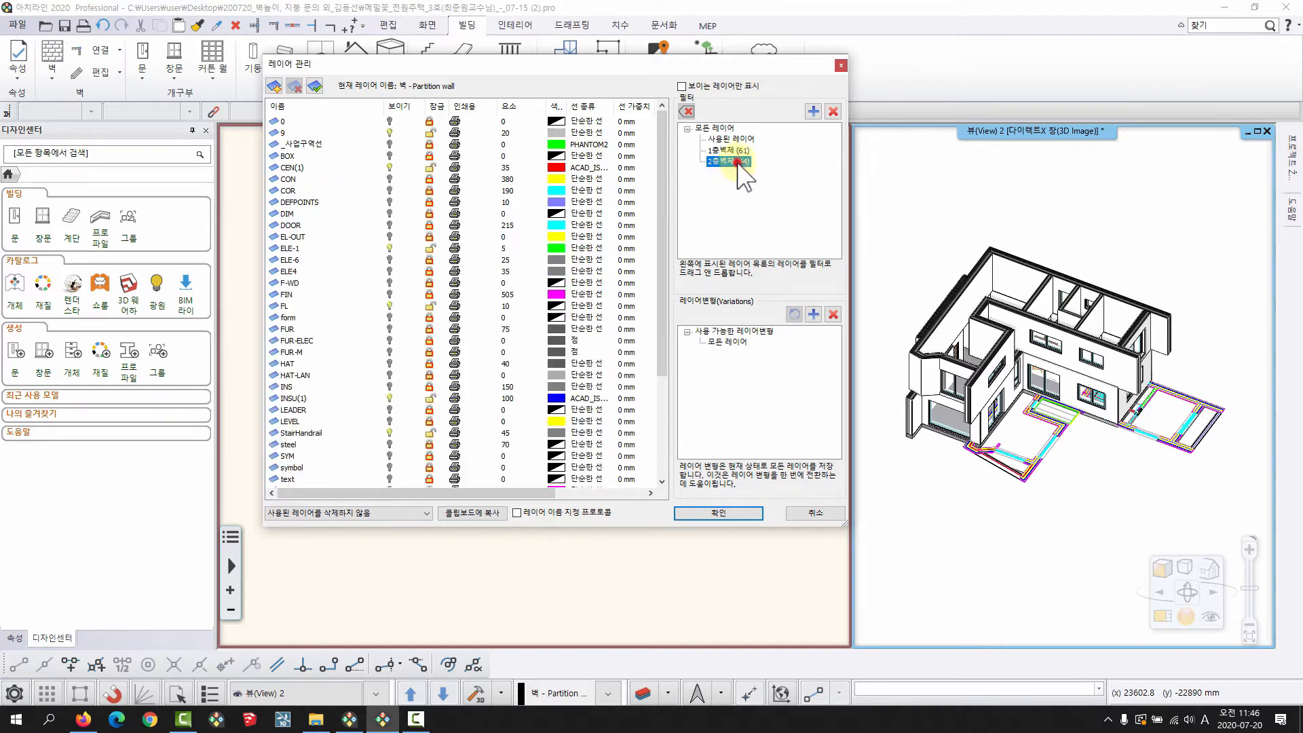
right_click(739, 162)
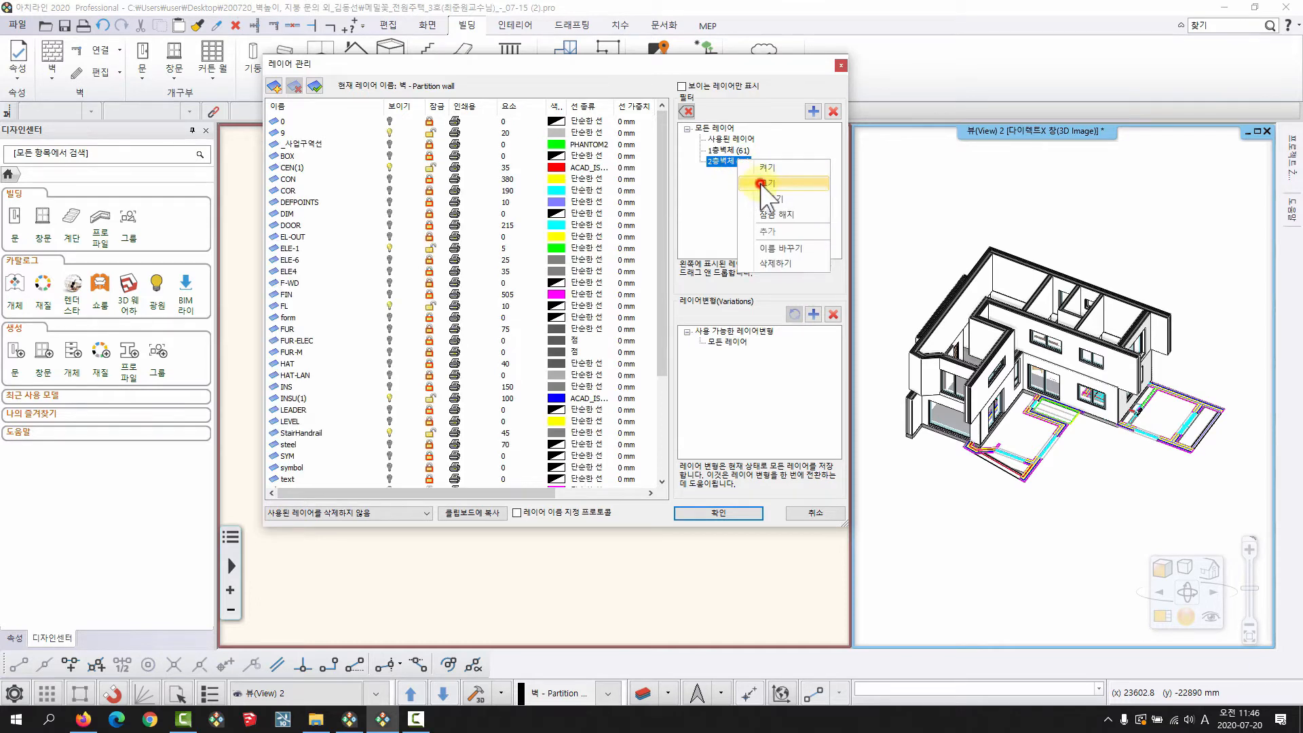
left_click(760, 184)
left_click(737, 151)
left_click(734, 161)
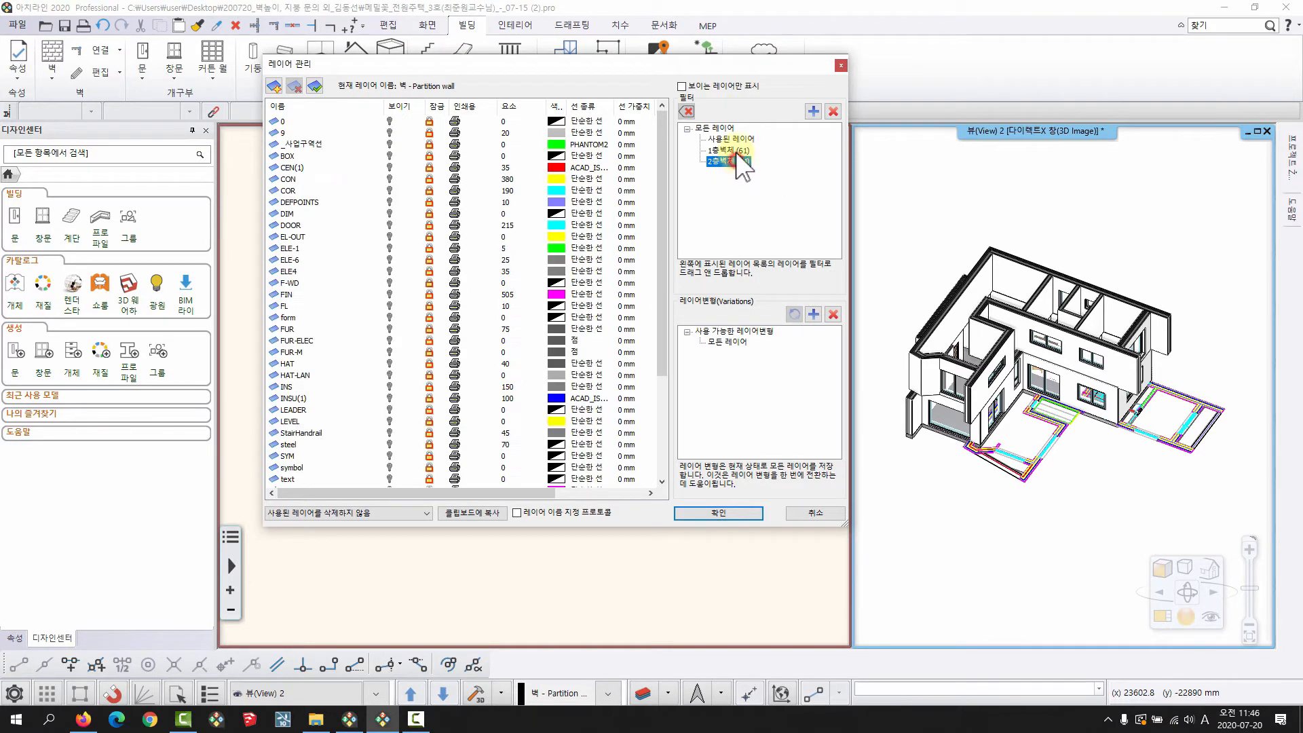
left_click(734, 150)
left_click(730, 161)
left_click(721, 513)
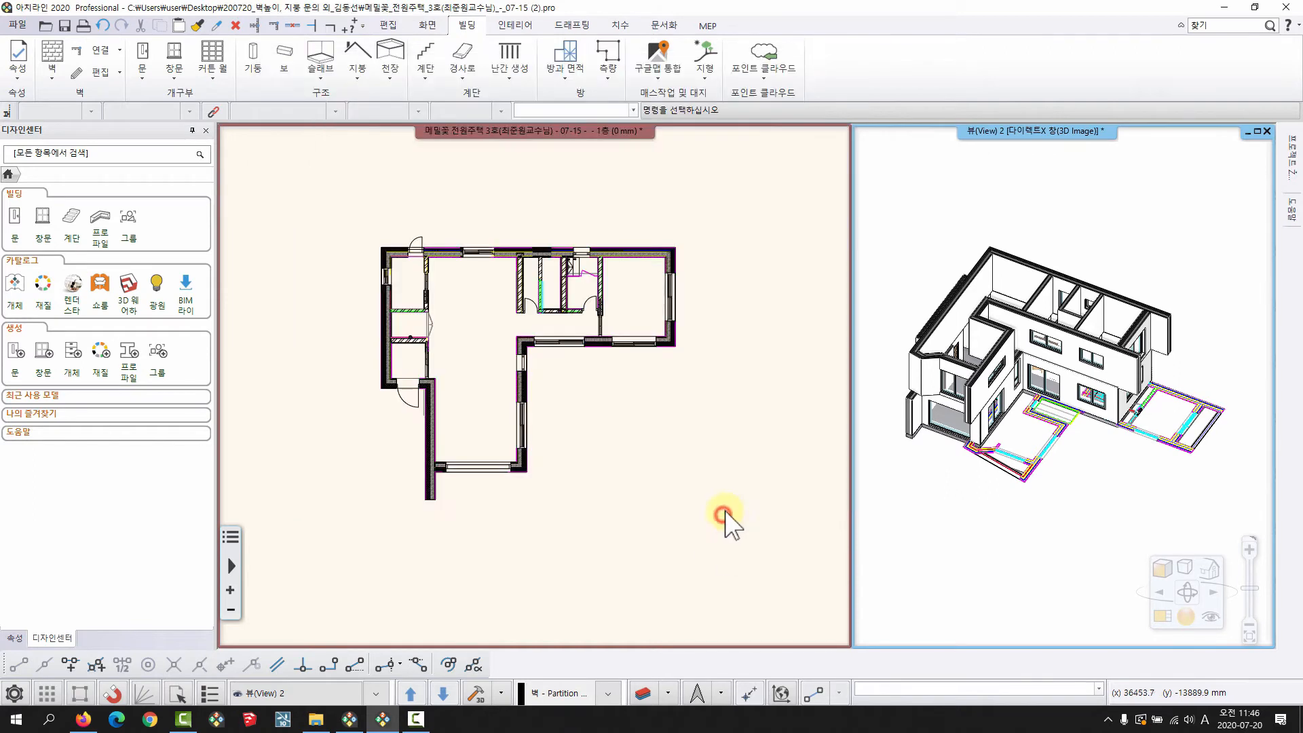
Rebuild the 3D model of the house
left_click(473, 691)
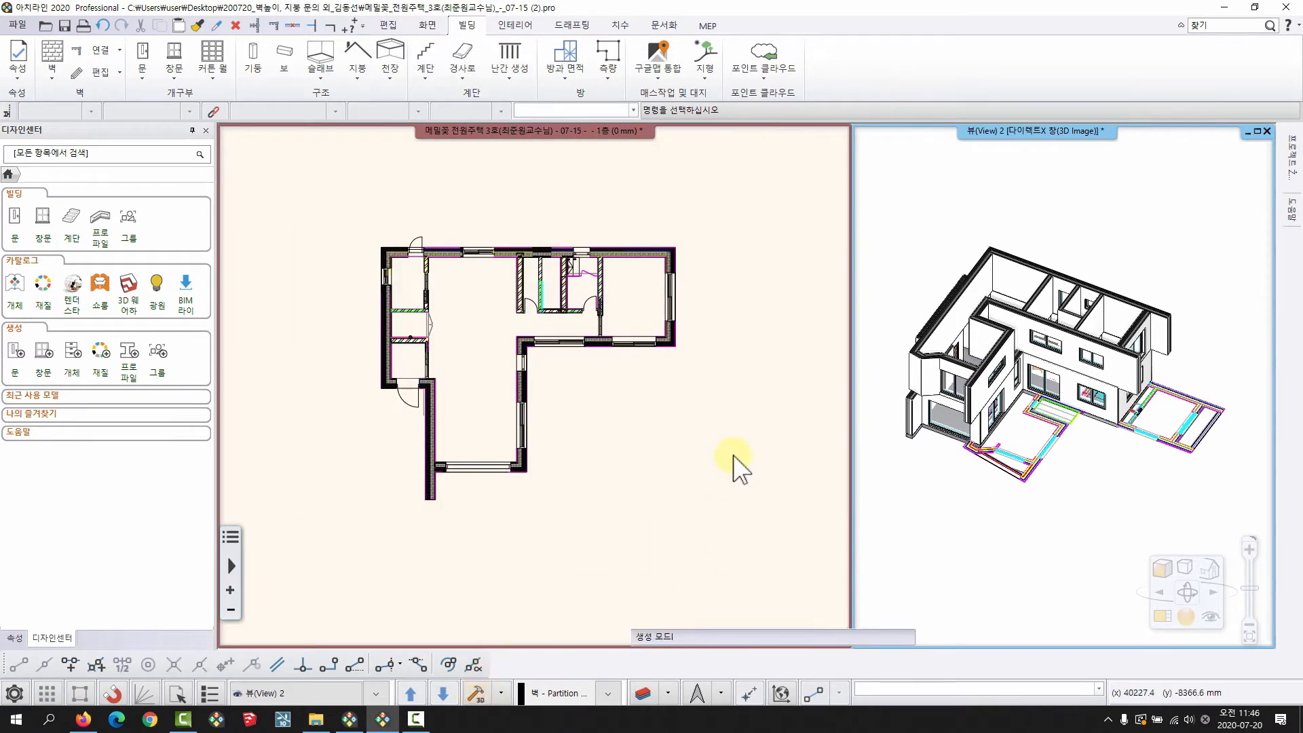
scroll(1149, 459, "down", 2)
mouse_move(1148, 459)
middle_mouse_down()
mouse_move(1105, 435)
mouse_move(1097, 472)
middle_mouse_up()
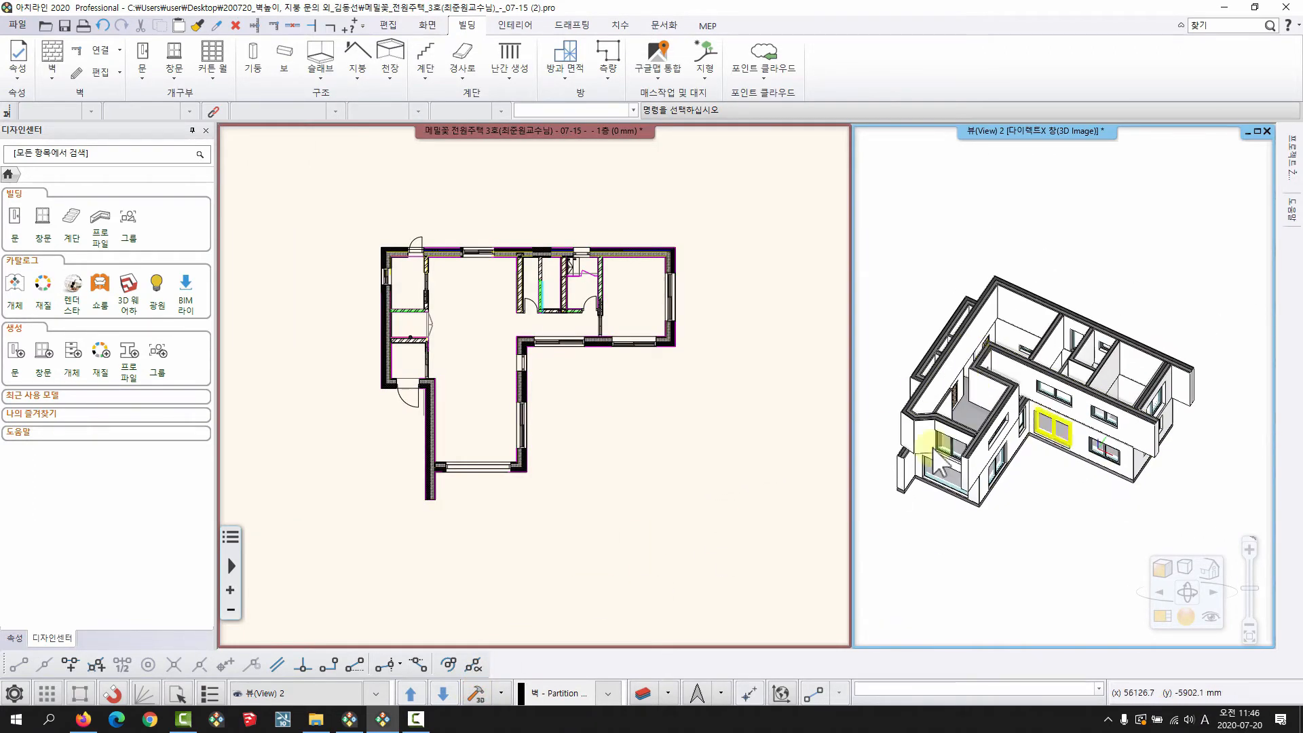
middle_click_drag(576, 390, 587, 395)
middle_click_drag(1140, 548, 1146, 556)
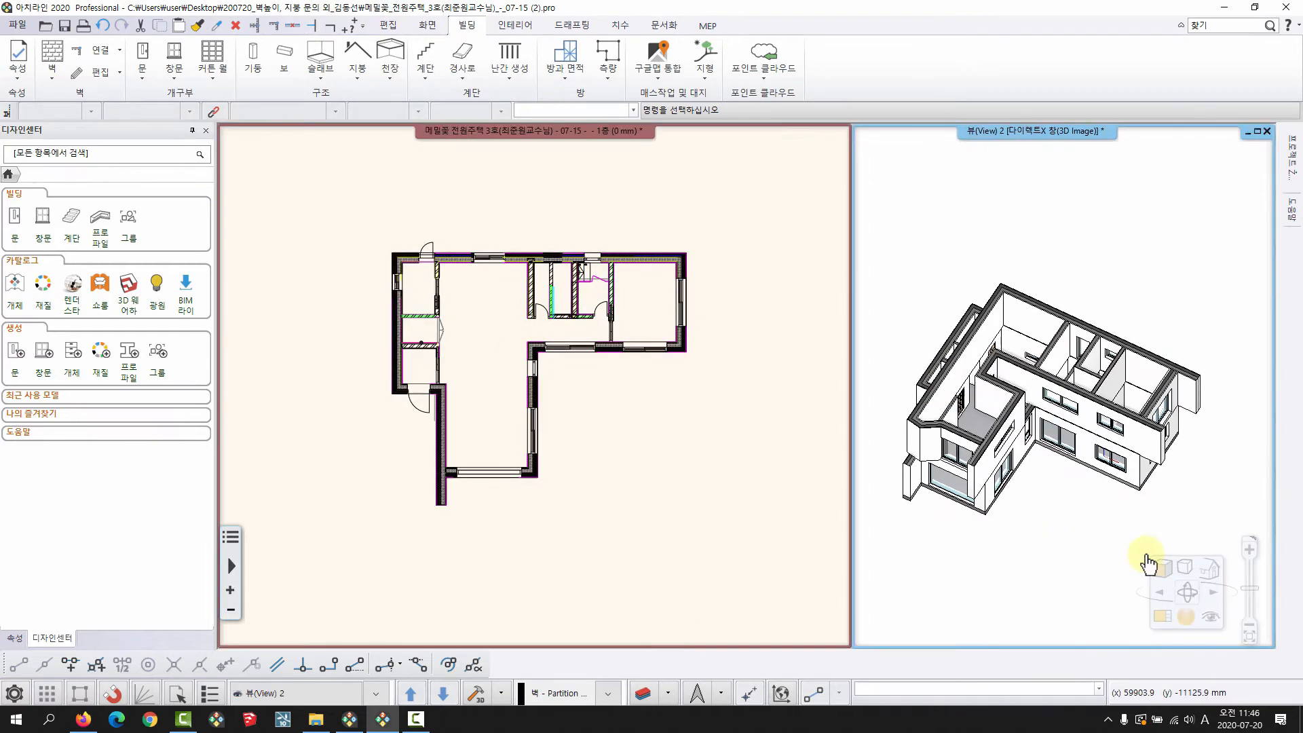
Switch the 3D view to X-ray display with the floor plan shown in it, and inspect the entrance side
left_click(1163, 568)
left_click(1163, 569)
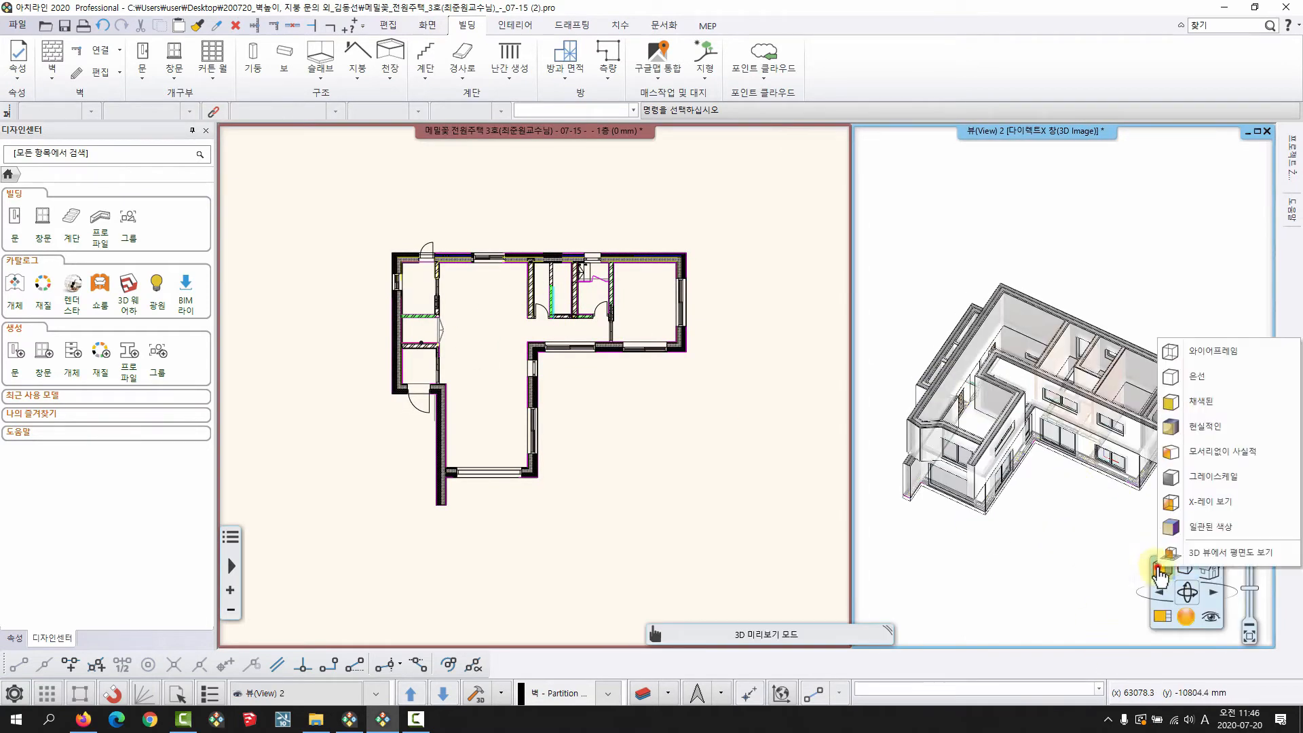
left_click(1216, 549)
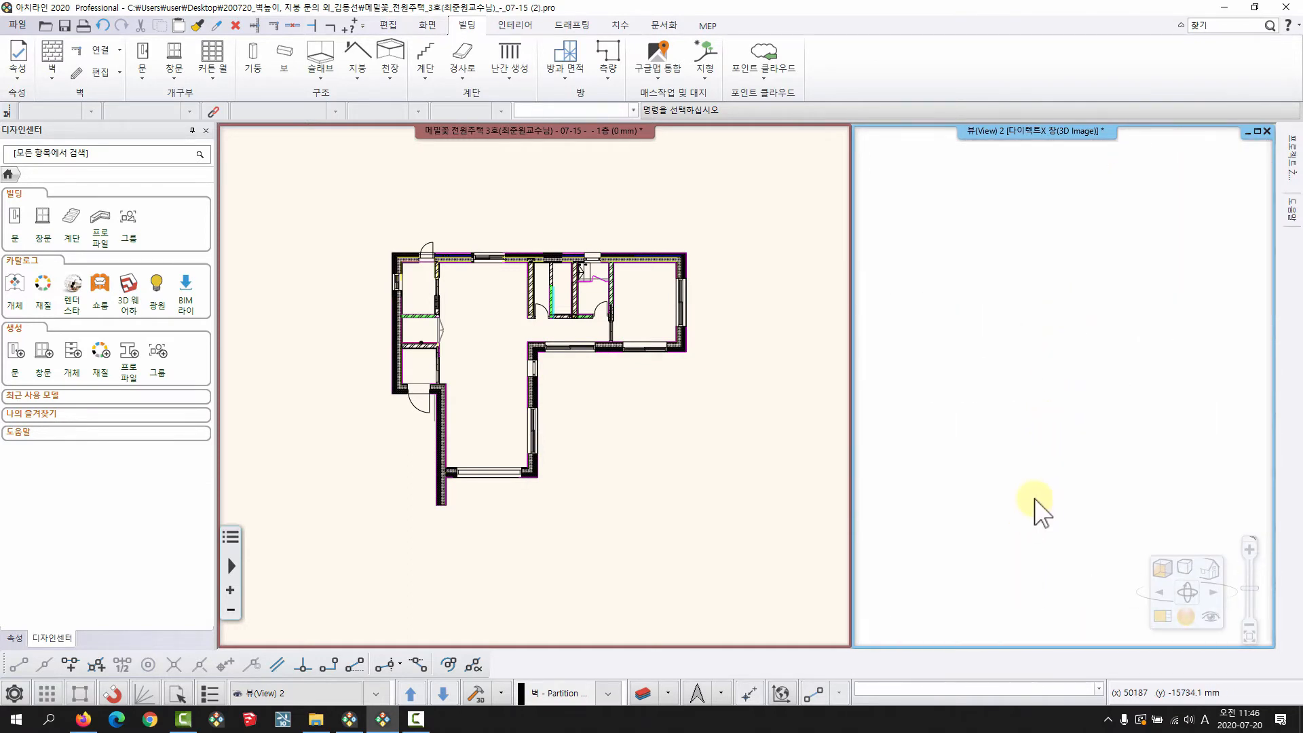
middle_click(1036, 499)
scroll(942, 468, "up", 5)
middle_click_drag(942, 468, 1036, 476)
scroll(1005, 487, "down", 5)
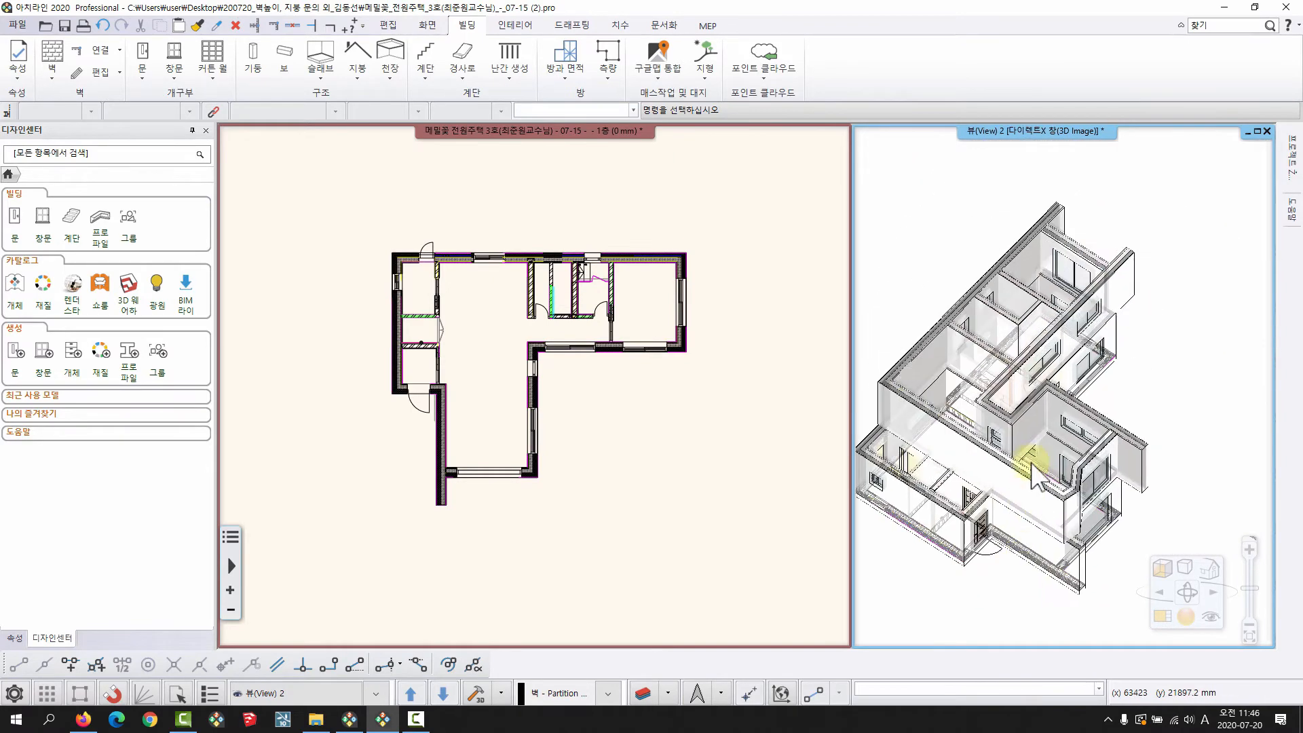
middle_click_drag(992, 430, 1050, 405)
middle_click_drag(640, 388, 649, 407)
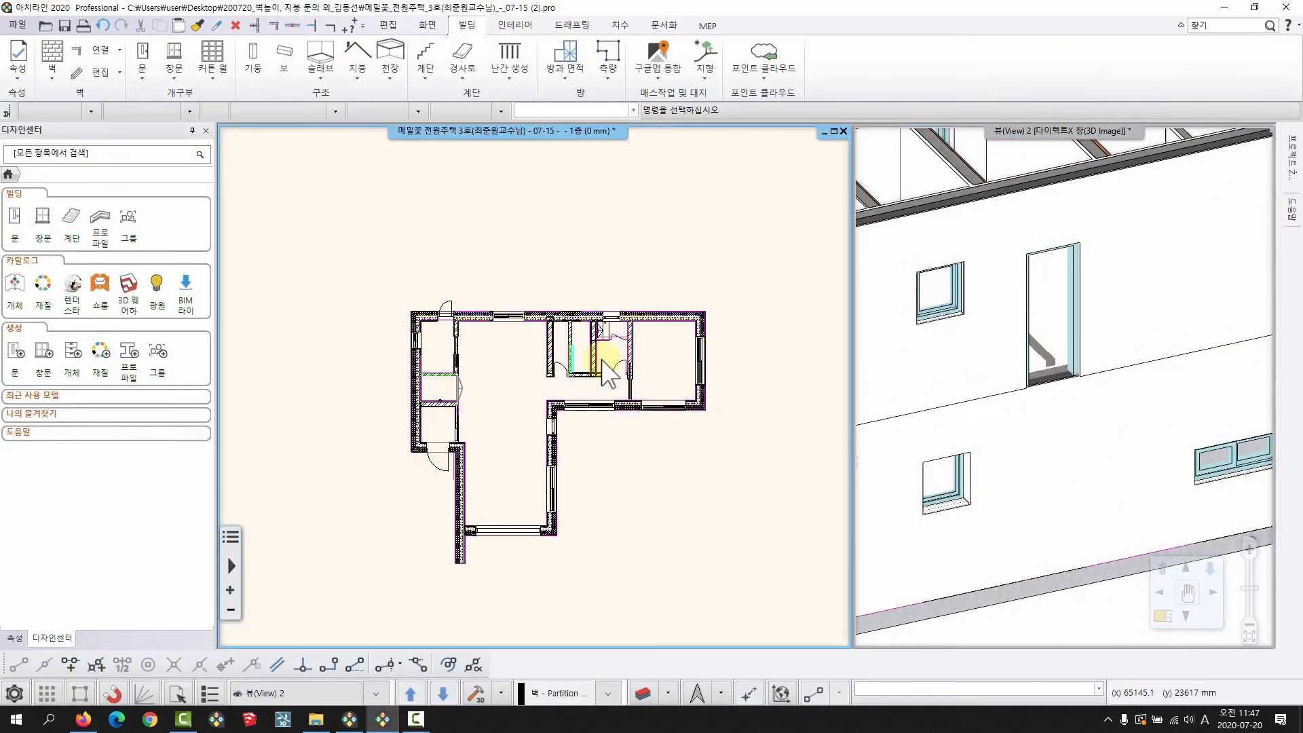
Locate the tall upper window of the 3D view in the floor plan using the show-in-plan command
scroll(591, 346, "up", 3)
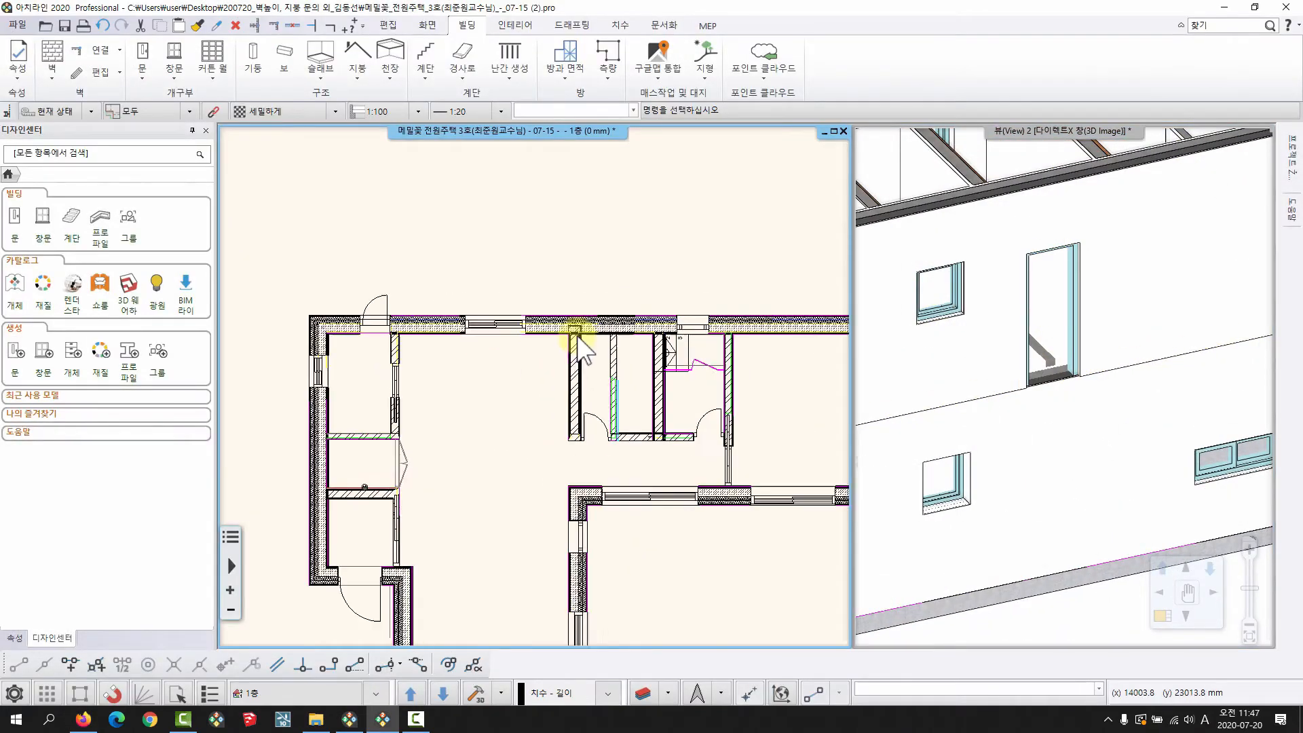
scroll(577, 343, "up", 2)
scroll(530, 275, "down", 5)
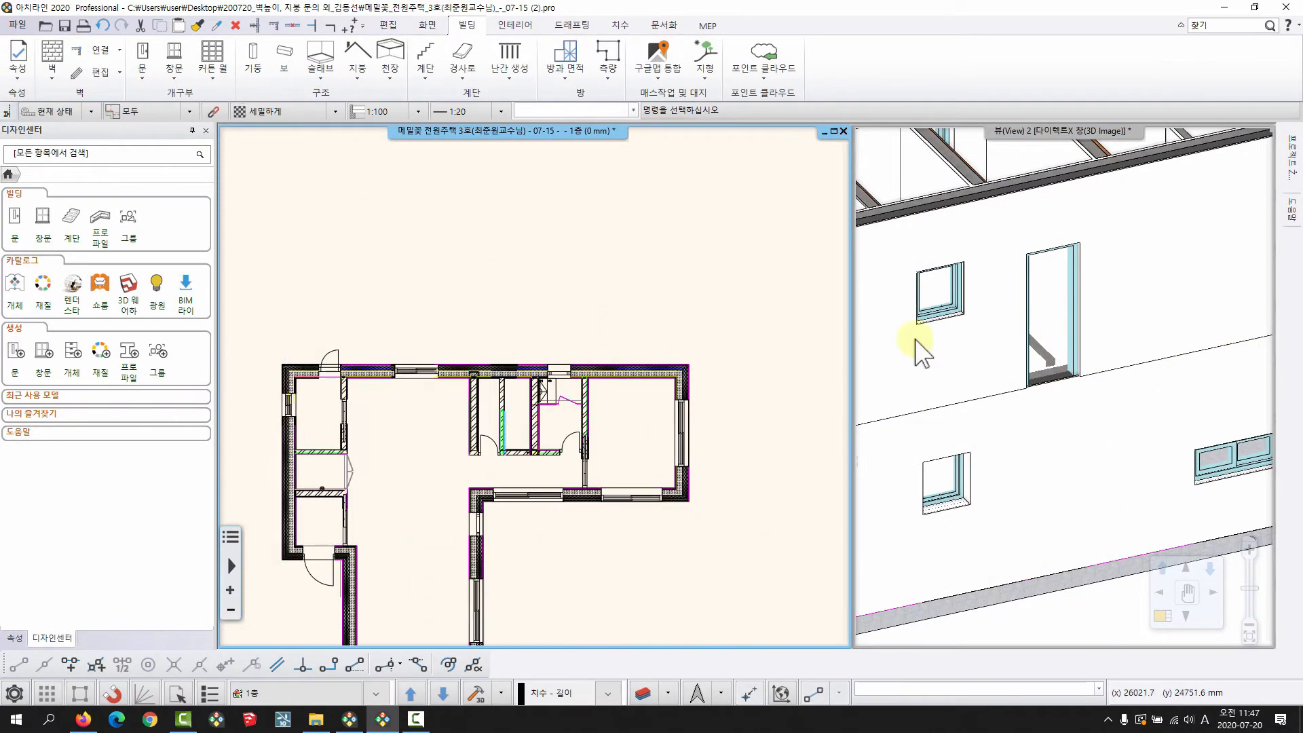
left_click(1055, 297)
right_click(1053, 283)
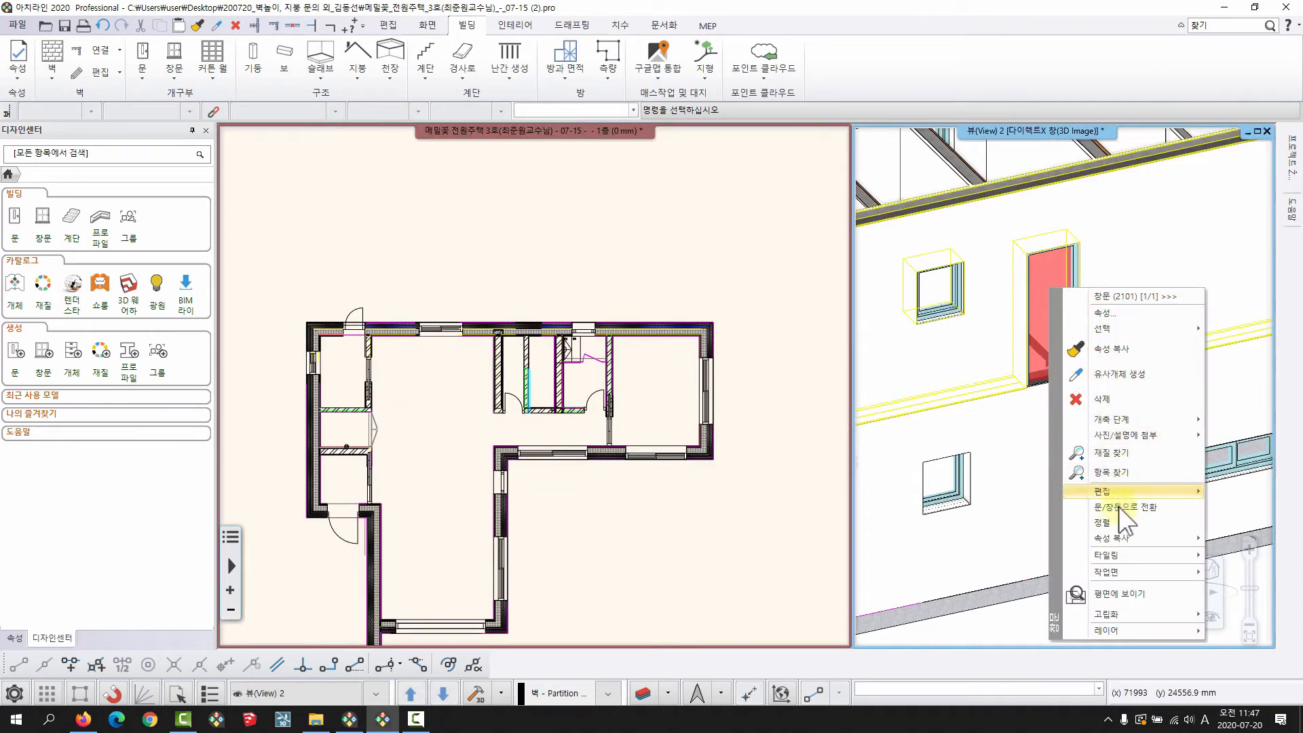
left_click(1127, 594)
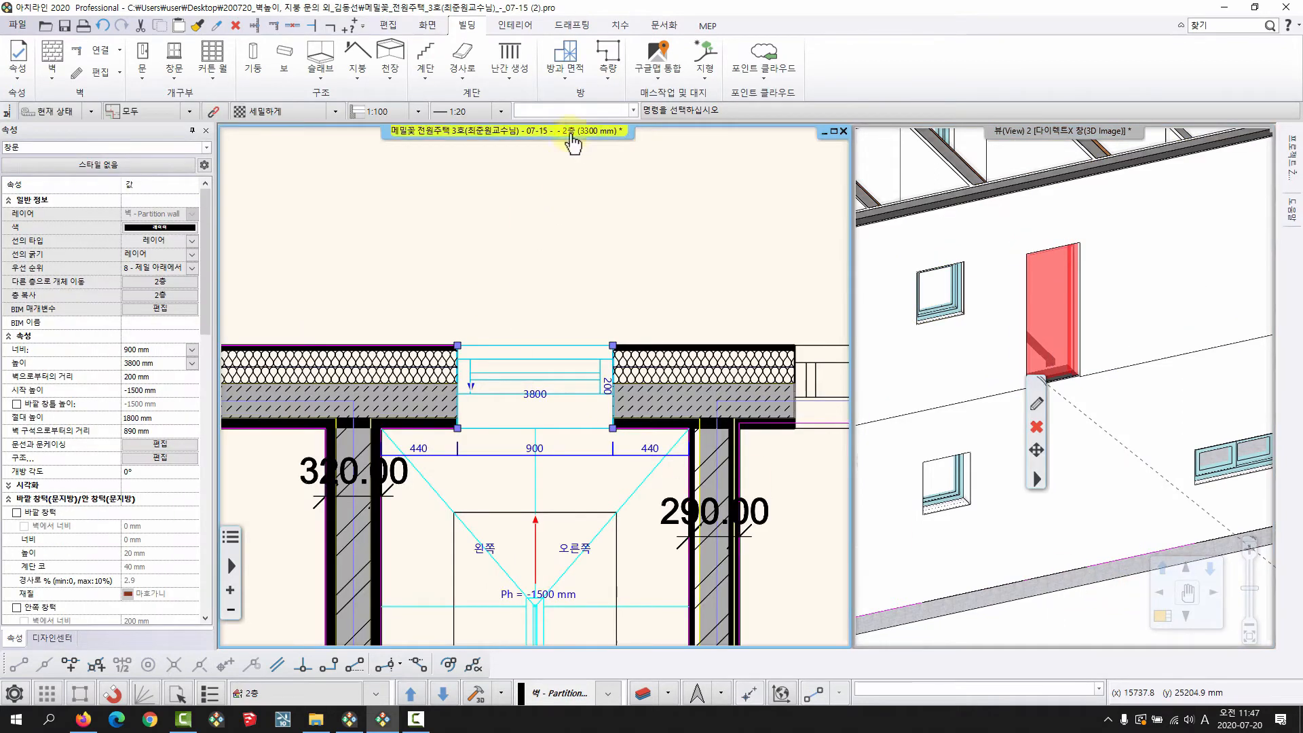
scroll(617, 296, "down", 4)
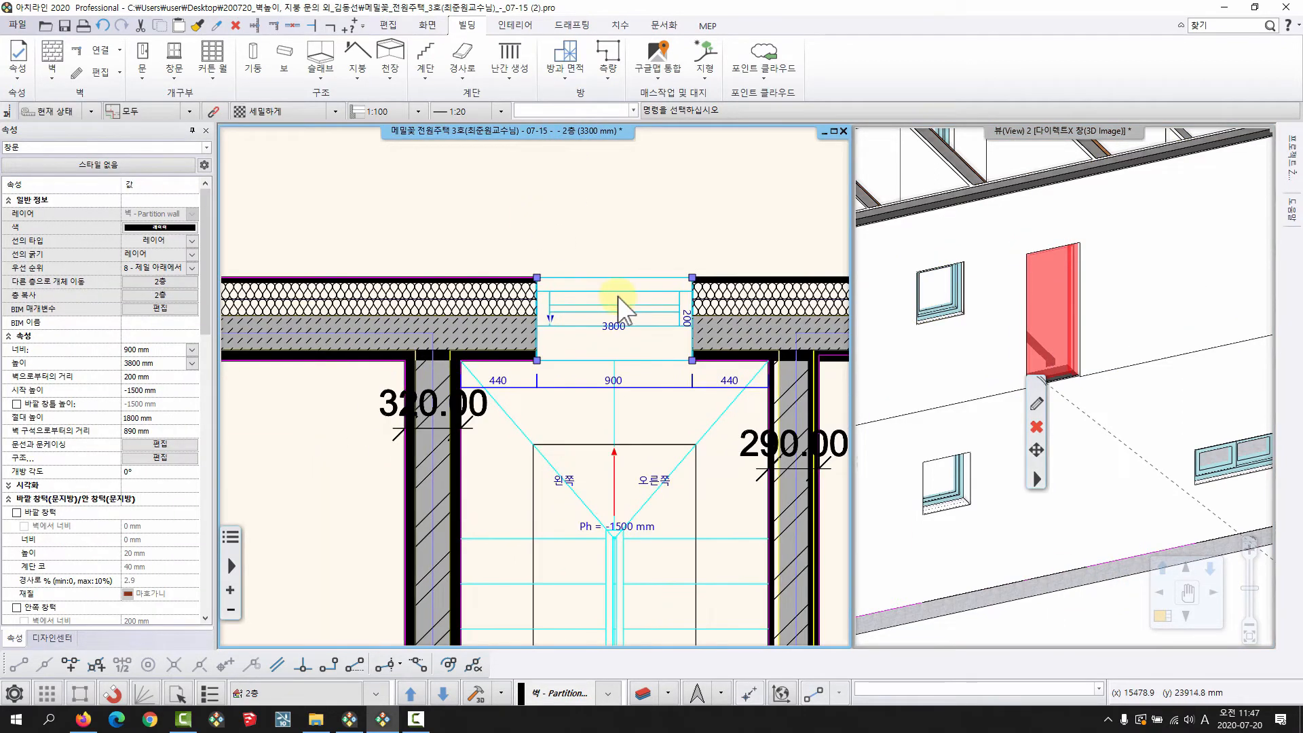
Compare the 2층 and 1층 plans at the tall window, checking the partition wall that meets the exterior wall on 1층
key("Escape")
middle_click_drag(643, 312, 568, 329)
left_click(591, 286)
scroll(568, 329, "up", 4)
key("Escape")
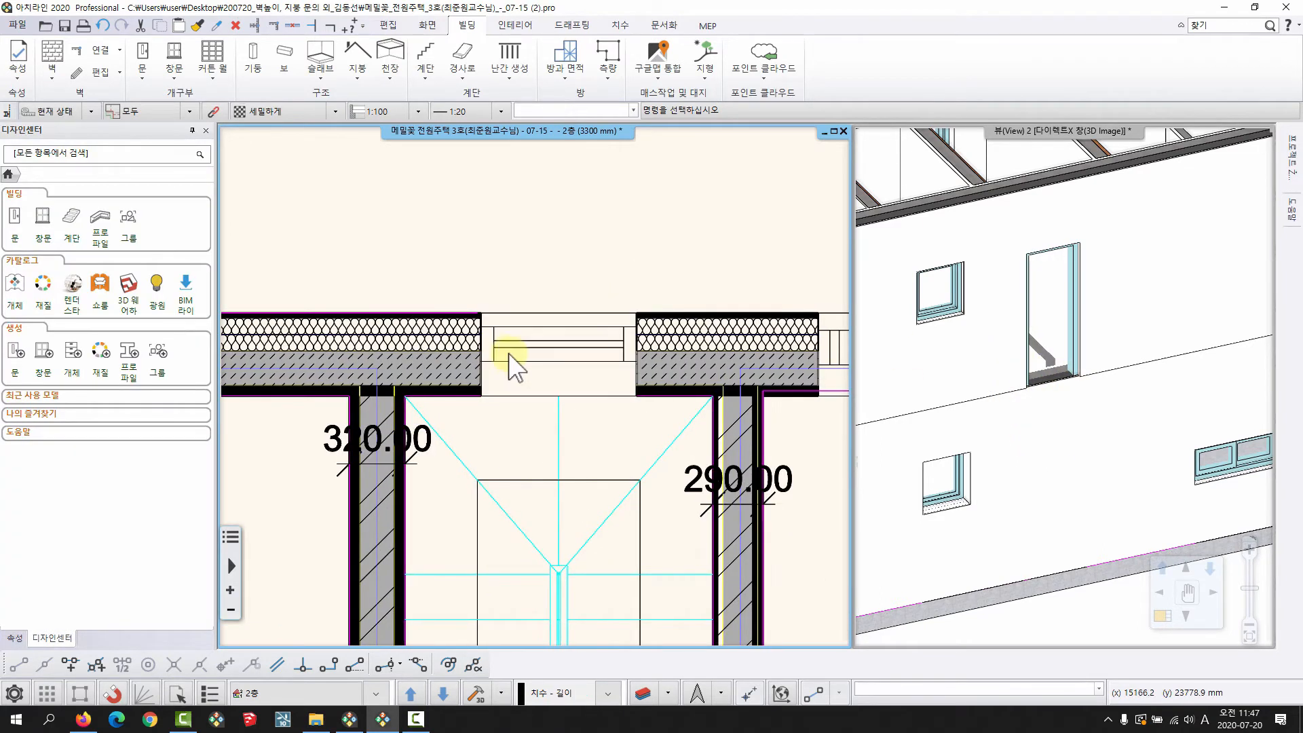
middle_click_drag(530, 347, 532, 329)
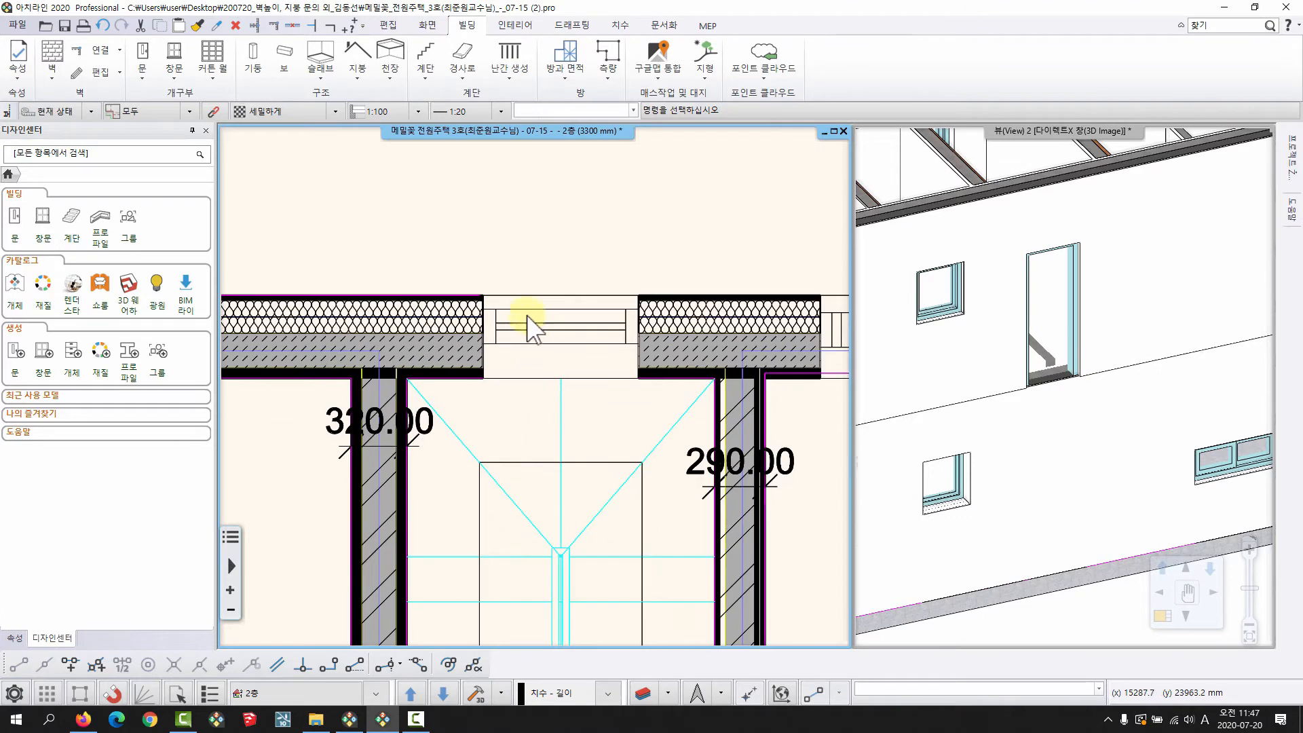
left_click(442, 692)
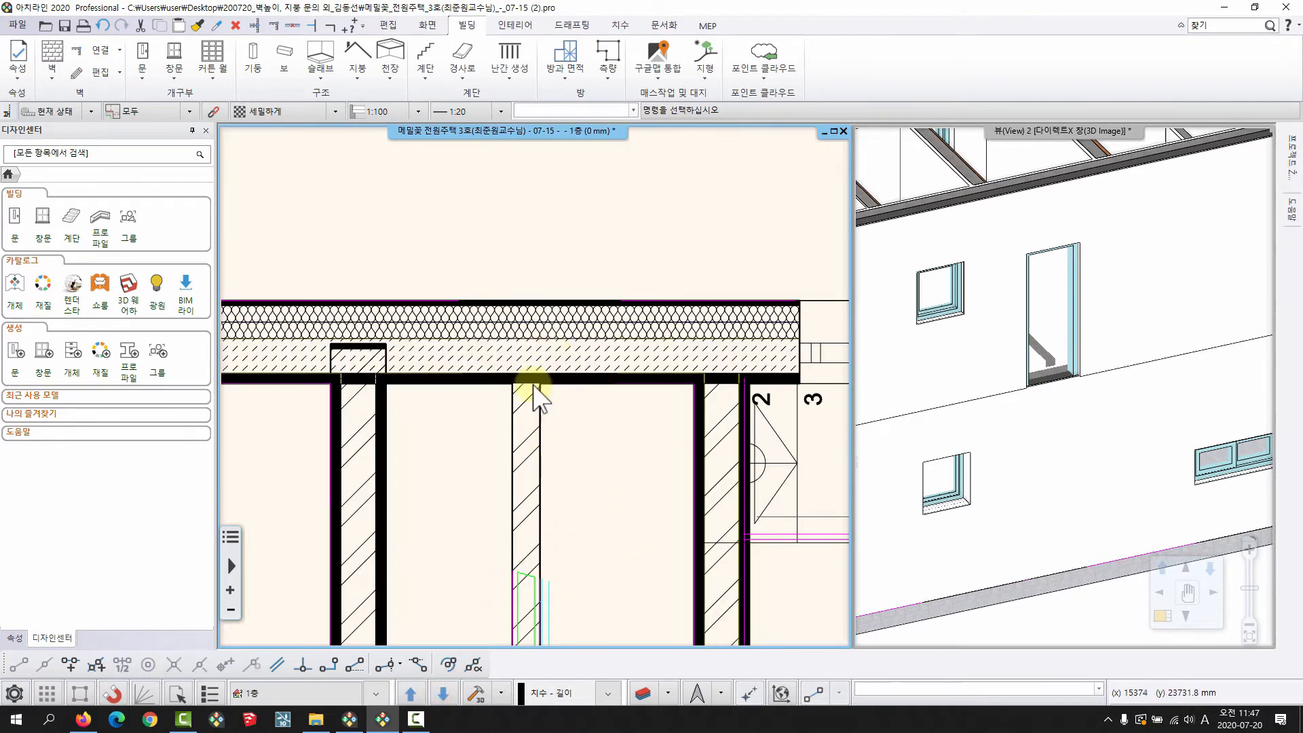
key("ctrl+Up")
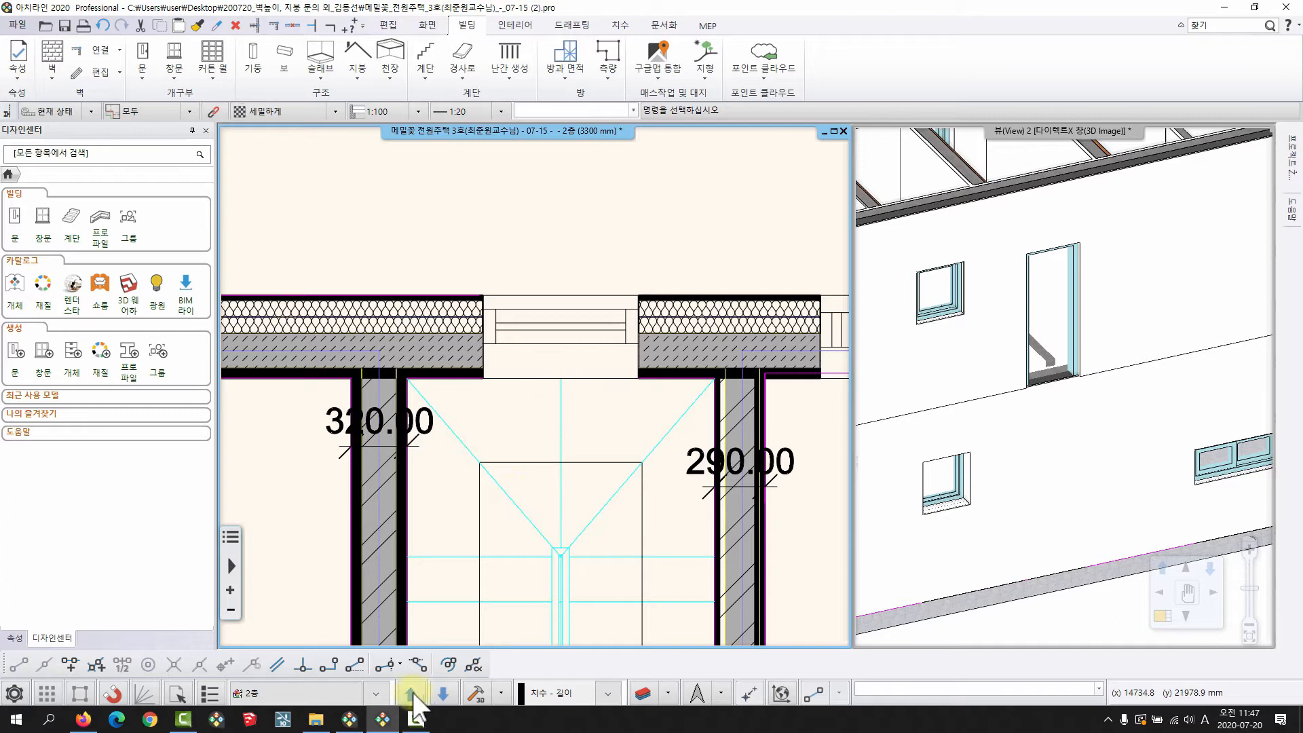
left_click(445, 692)
left_click(534, 490)
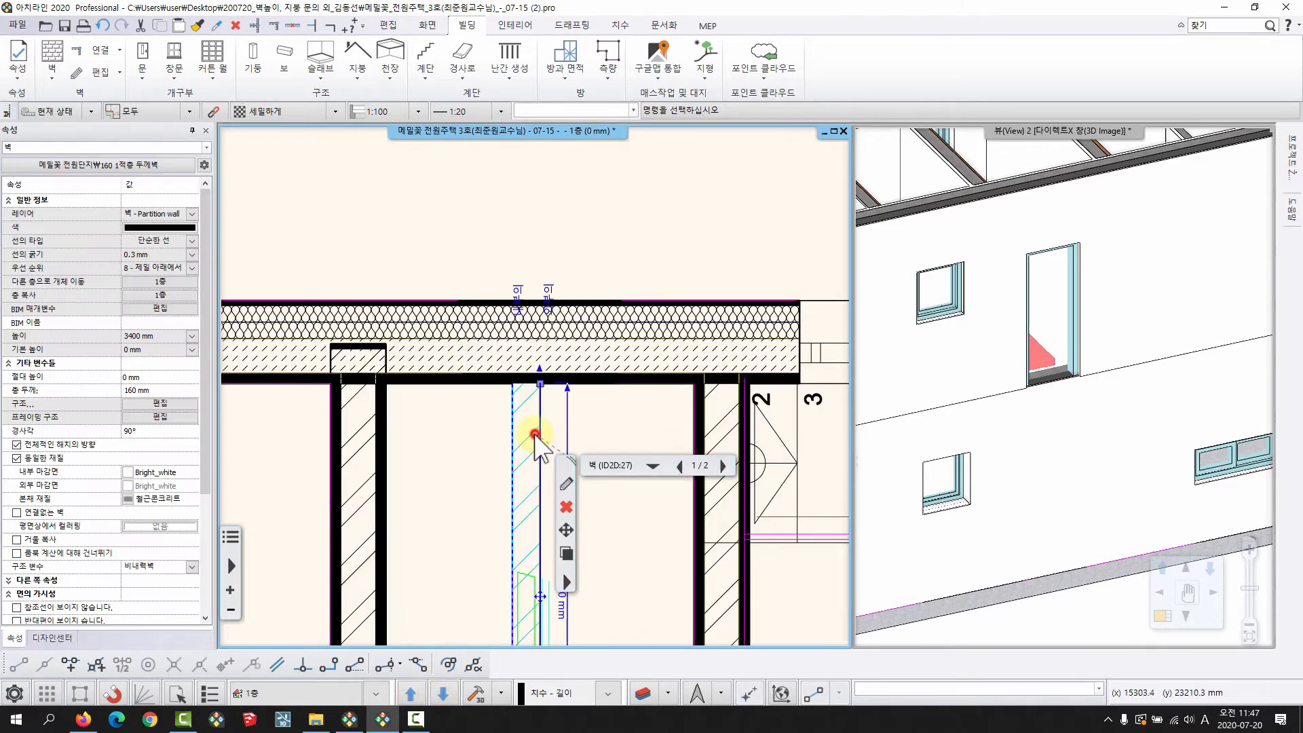
left_click(472, 549)
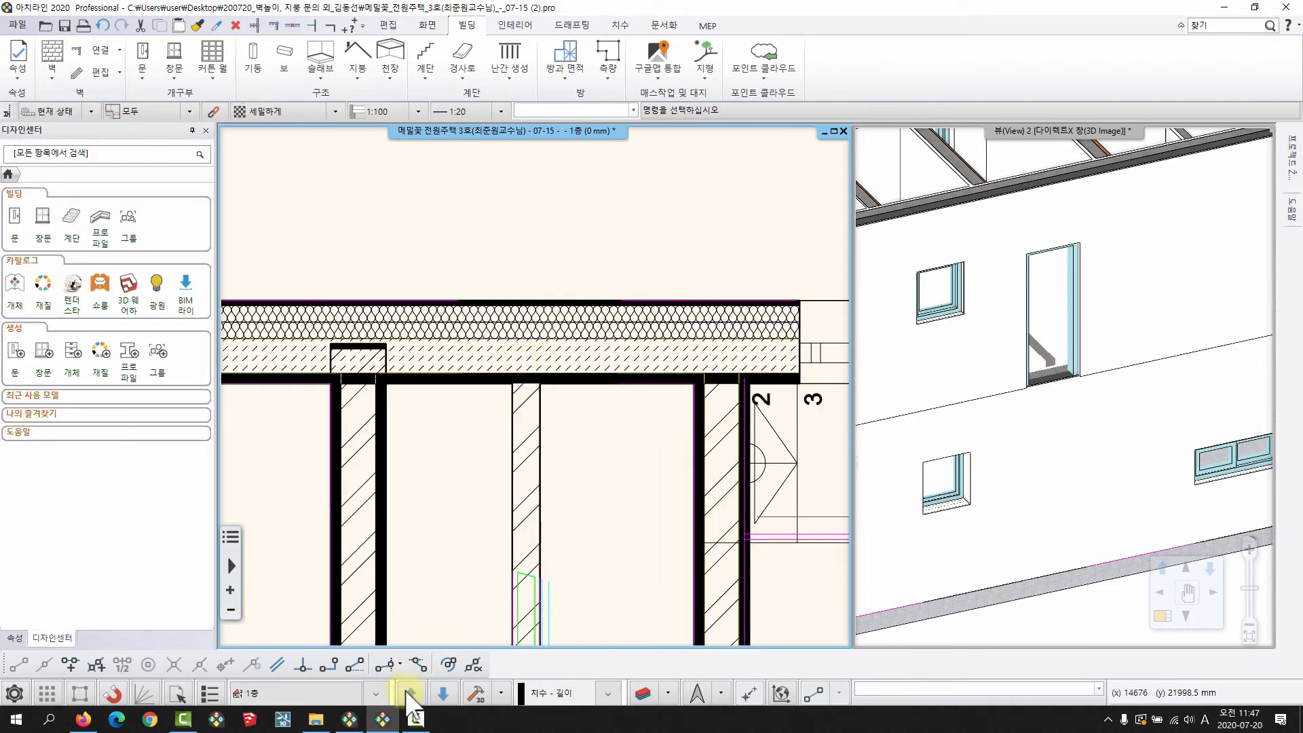
left_click(407, 692)
middle_click_drag(601, 380, 593, 392)
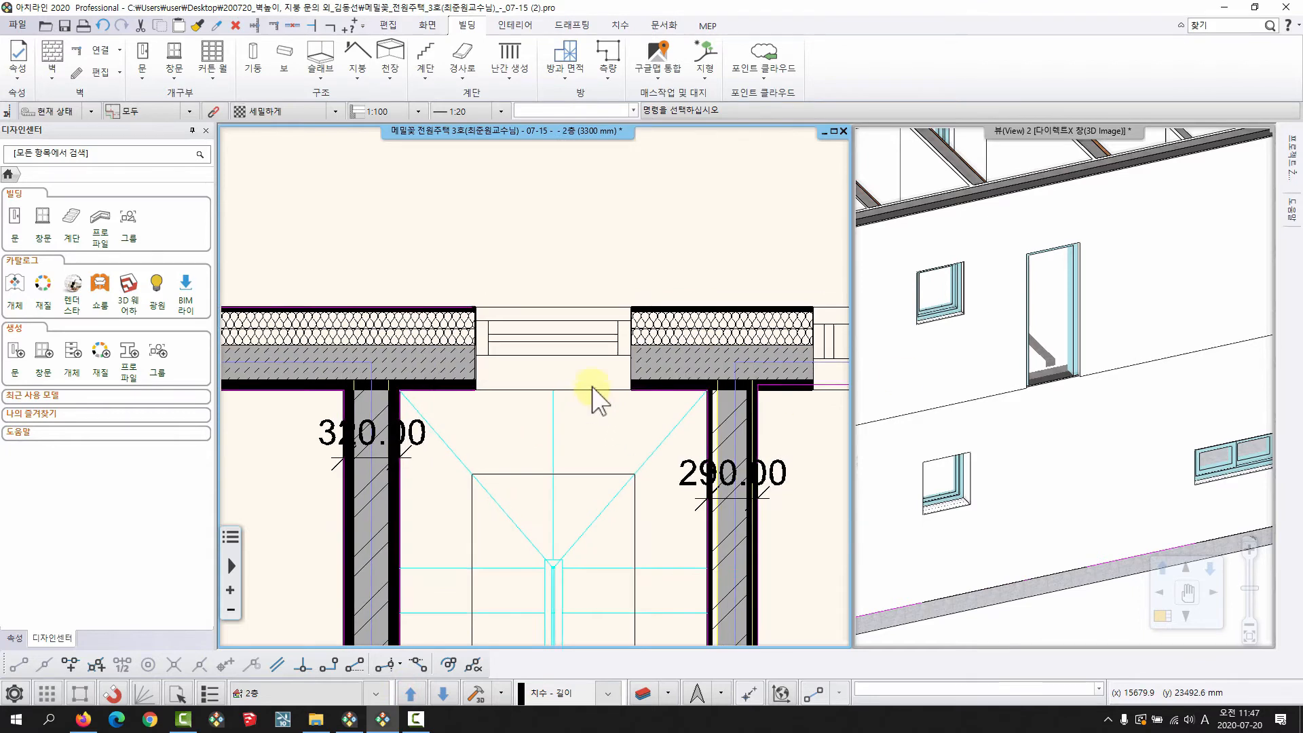
Try to create a similar window in the first-floor exterior wall directly below the tall upper window, aligned to its midpoint
middle_click_drag(1057, 308, 1034, 314)
left_click(1032, 312)
right_click(1032, 308)
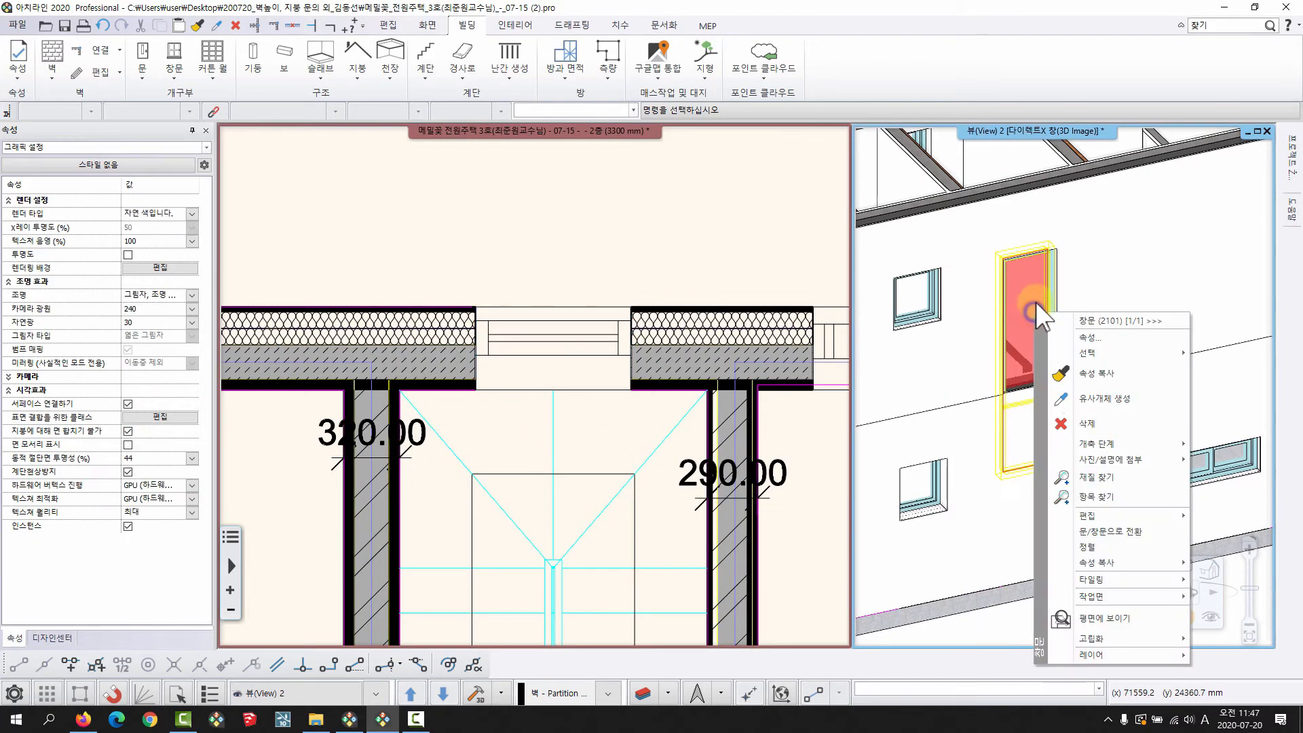
left_click(1092, 401)
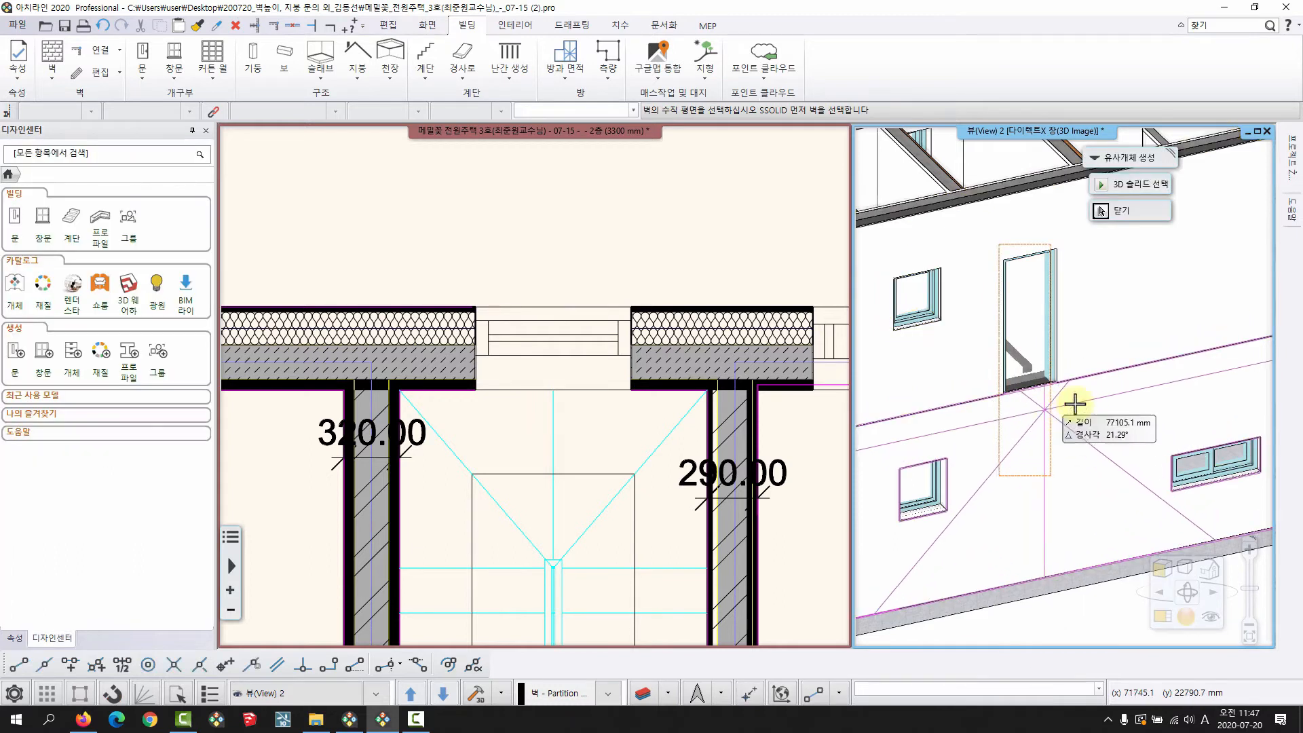
left_click(1036, 448)
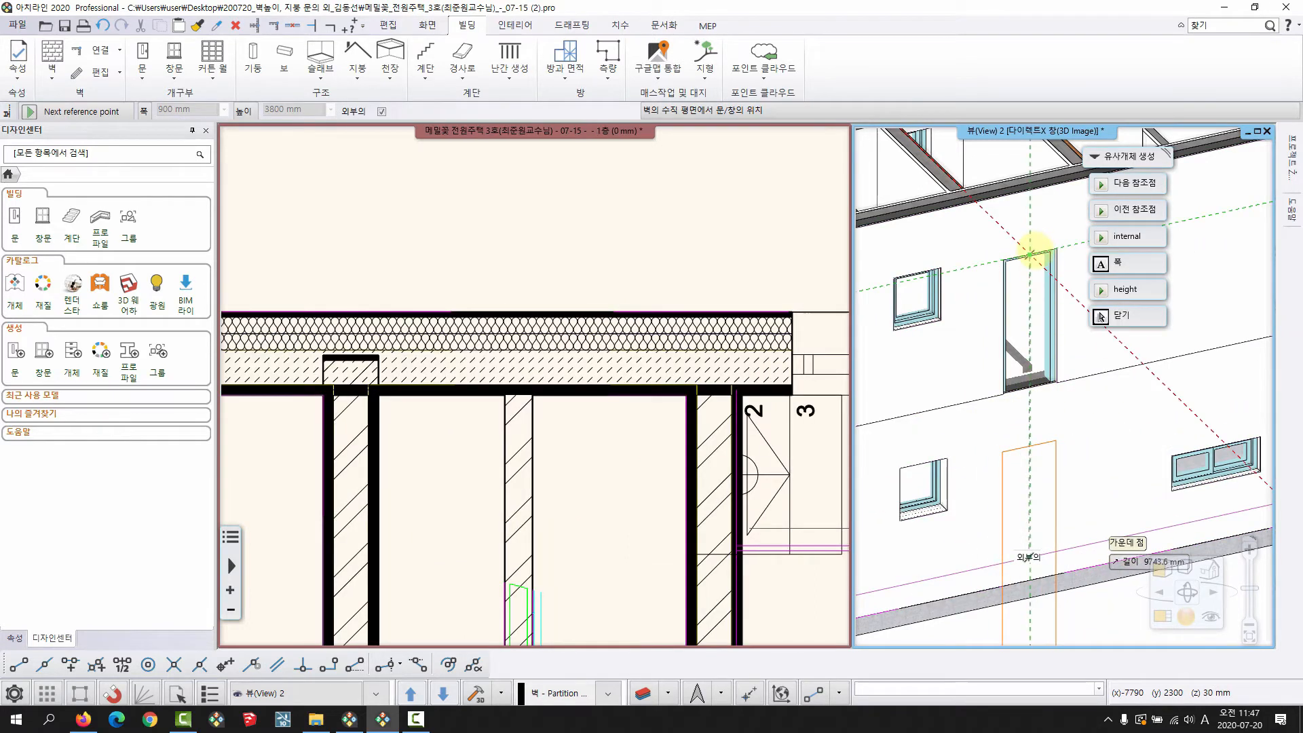
left_click(1030, 254)
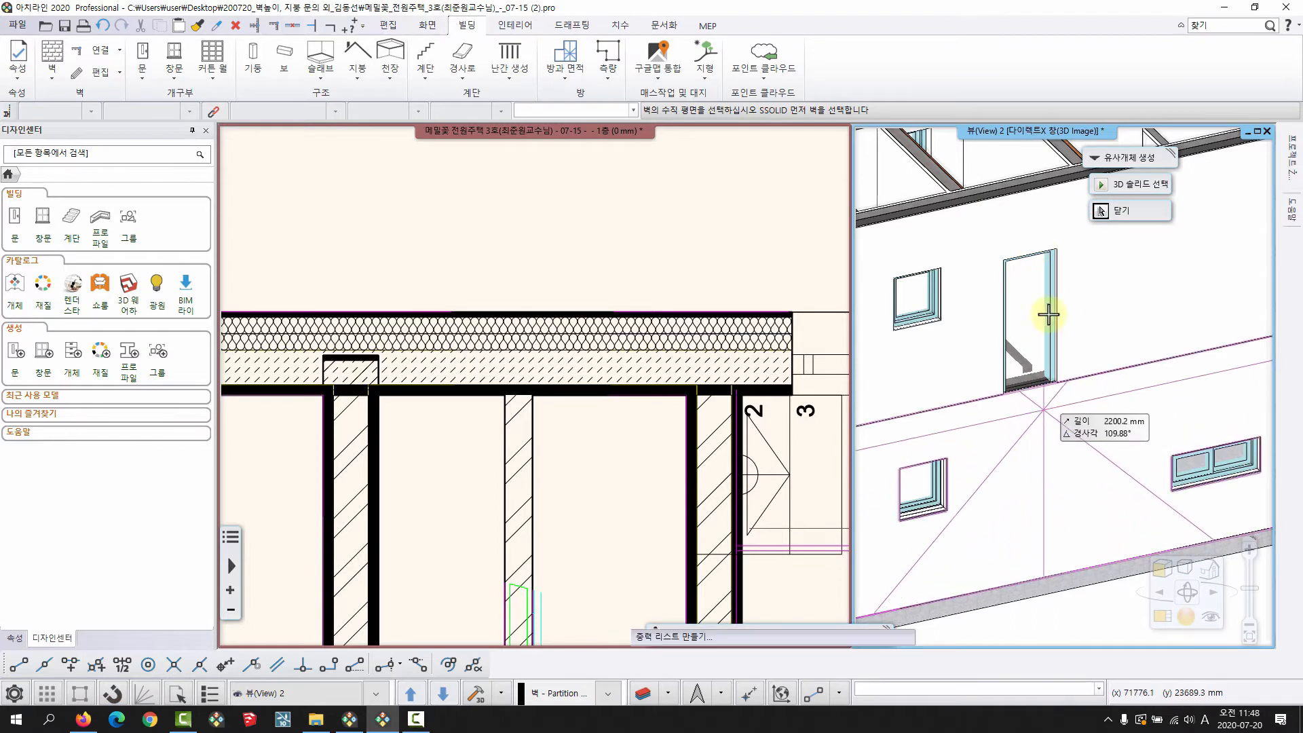
left_click(1032, 486)
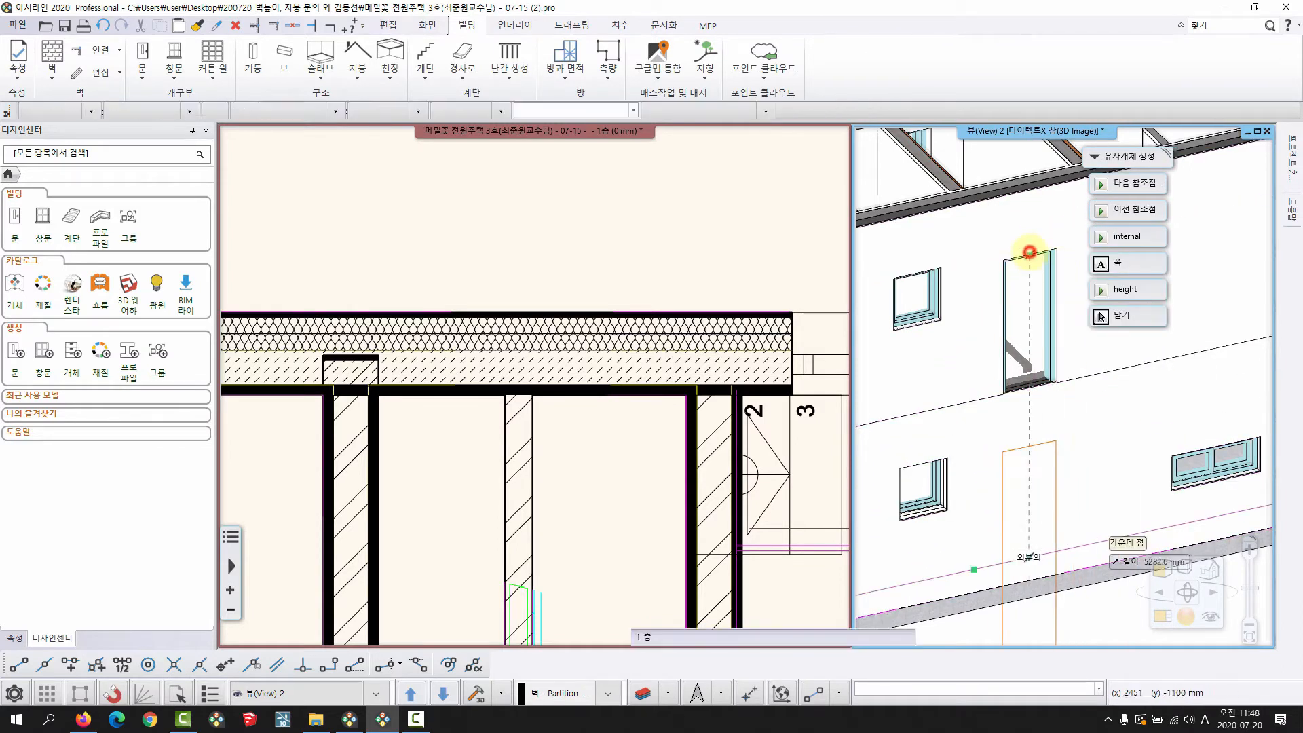
left_click(1029, 252)
right_click(1055, 471)
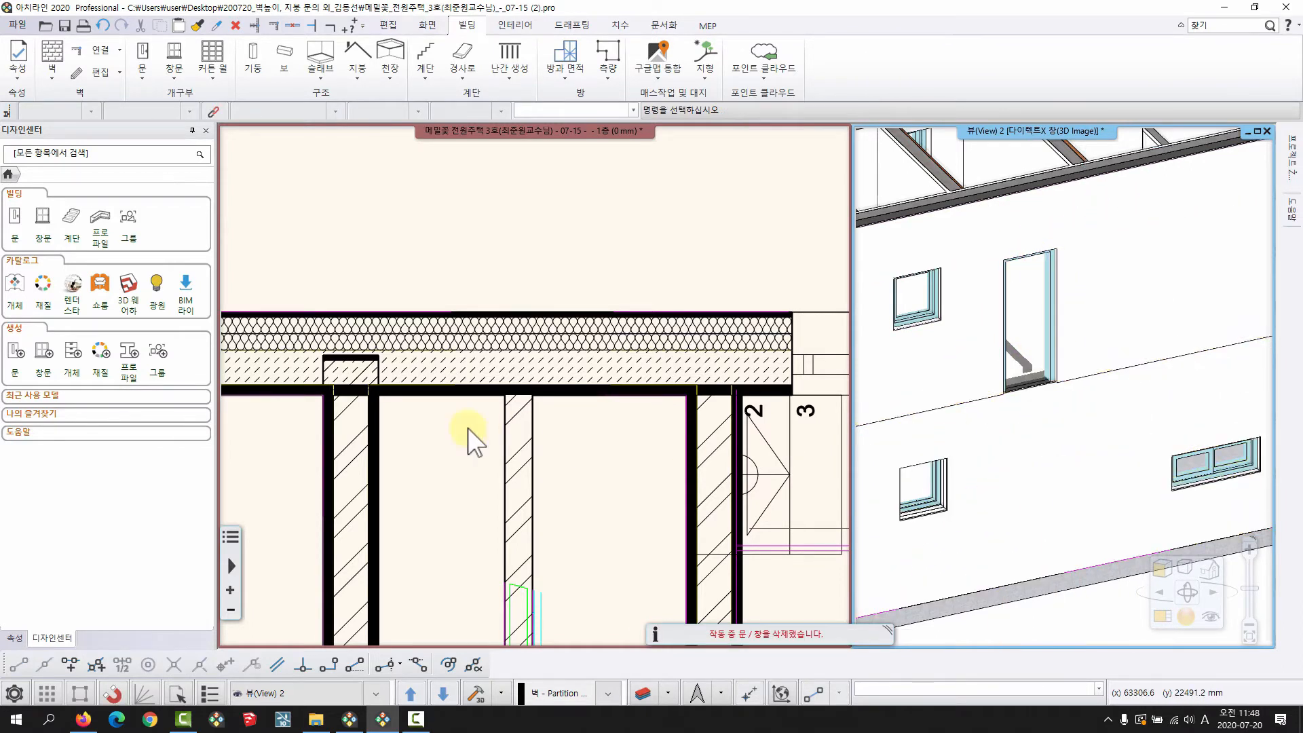
Shorten the 160 mm partition wall on 1층 to about 1920 mm, pulling its end away from the exterior wall
left_click(473, 441)
left_click(531, 424)
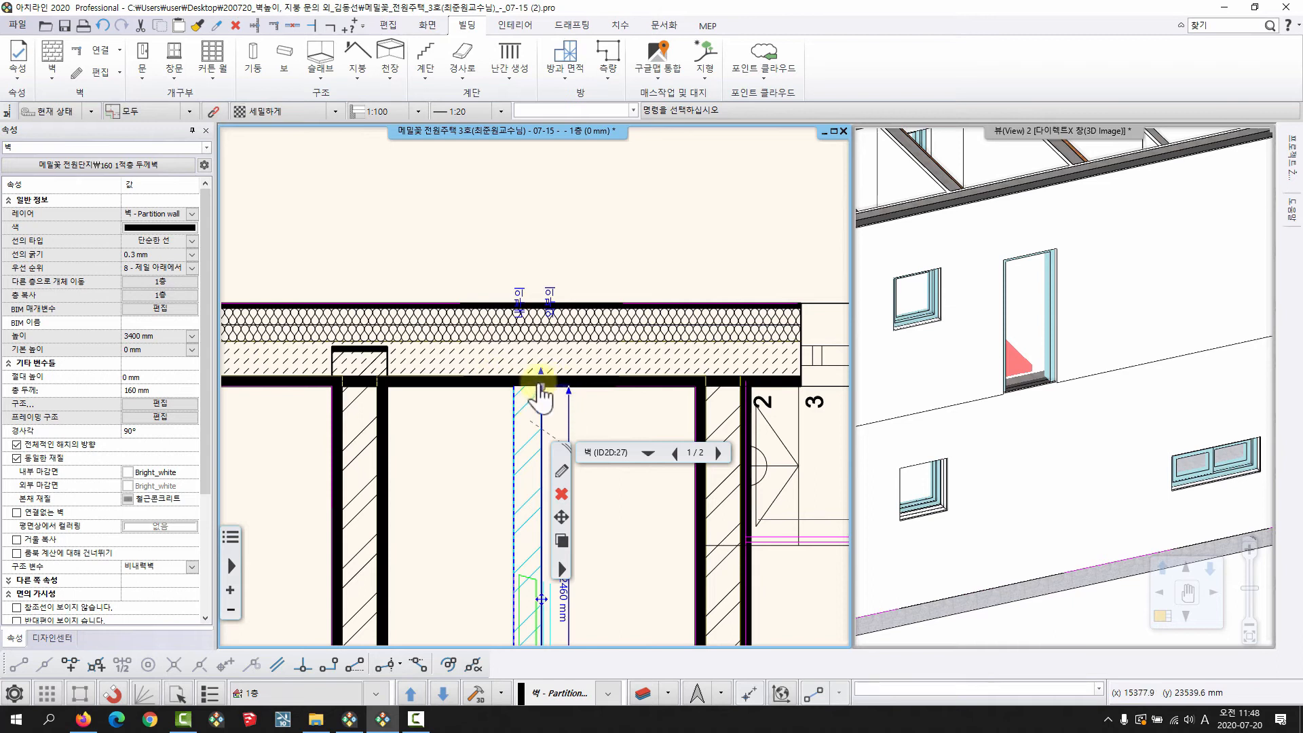
middle_click_drag(564, 401, 540, 328)
left_click(517, 313)
left_click(536, 330)
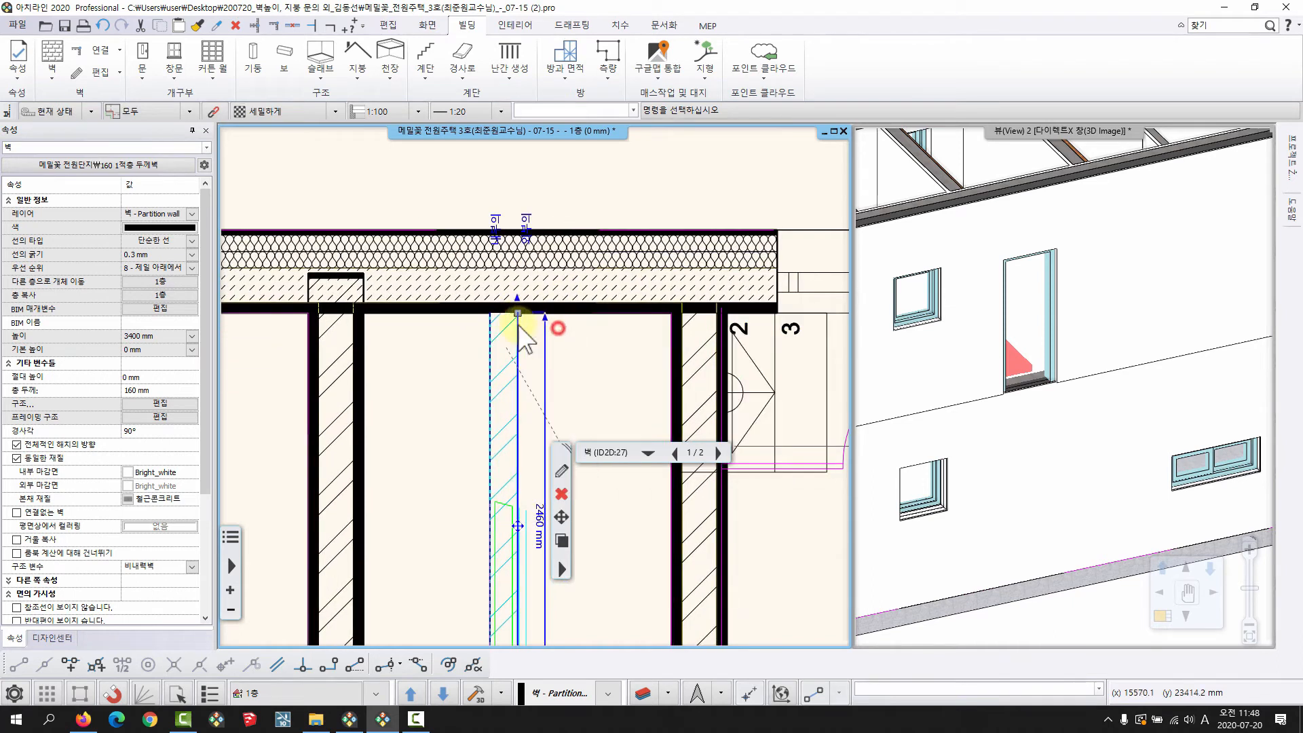
left_click(519, 411)
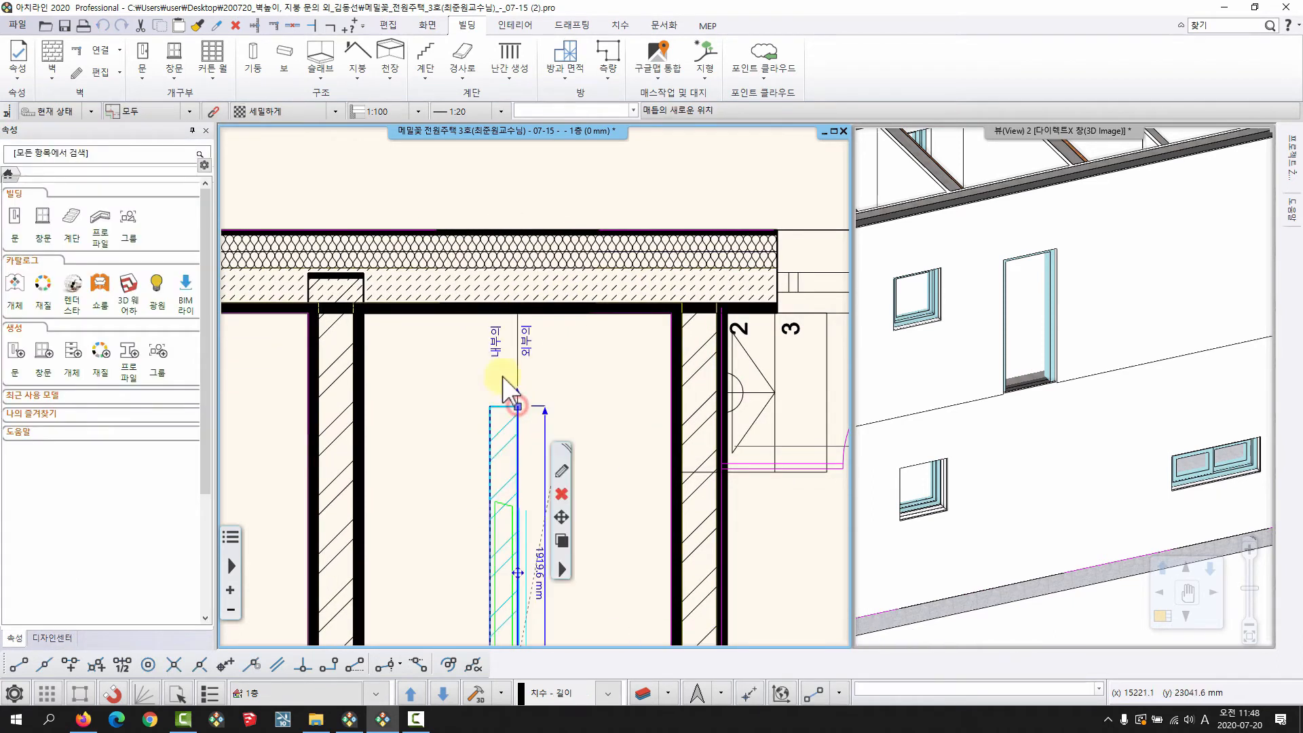
key("Escape")
Create a similar copy of the tall upper window in the first-floor exterior wall, aligned to the upper window's midpoint
left_click(1031, 328)
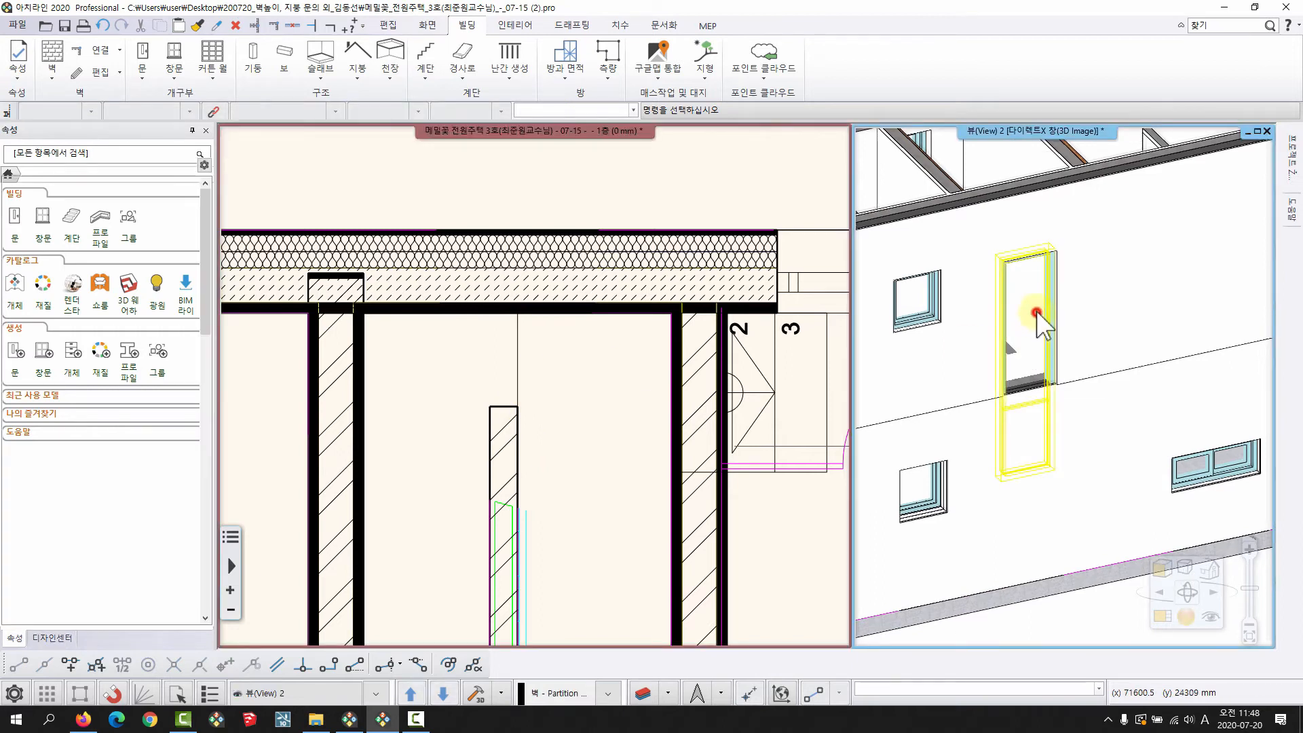
right_click(1036, 311)
left_click(1106, 397)
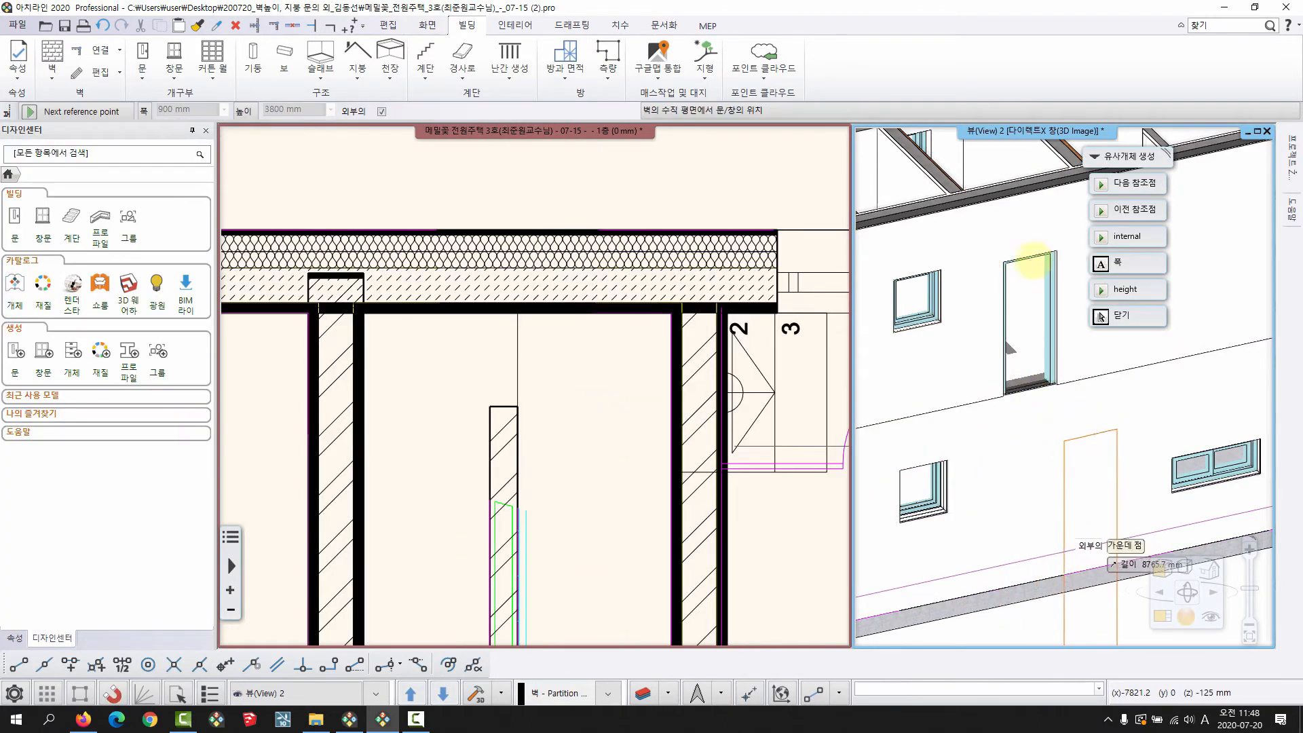
left_click(1030, 256)
key("Escape")
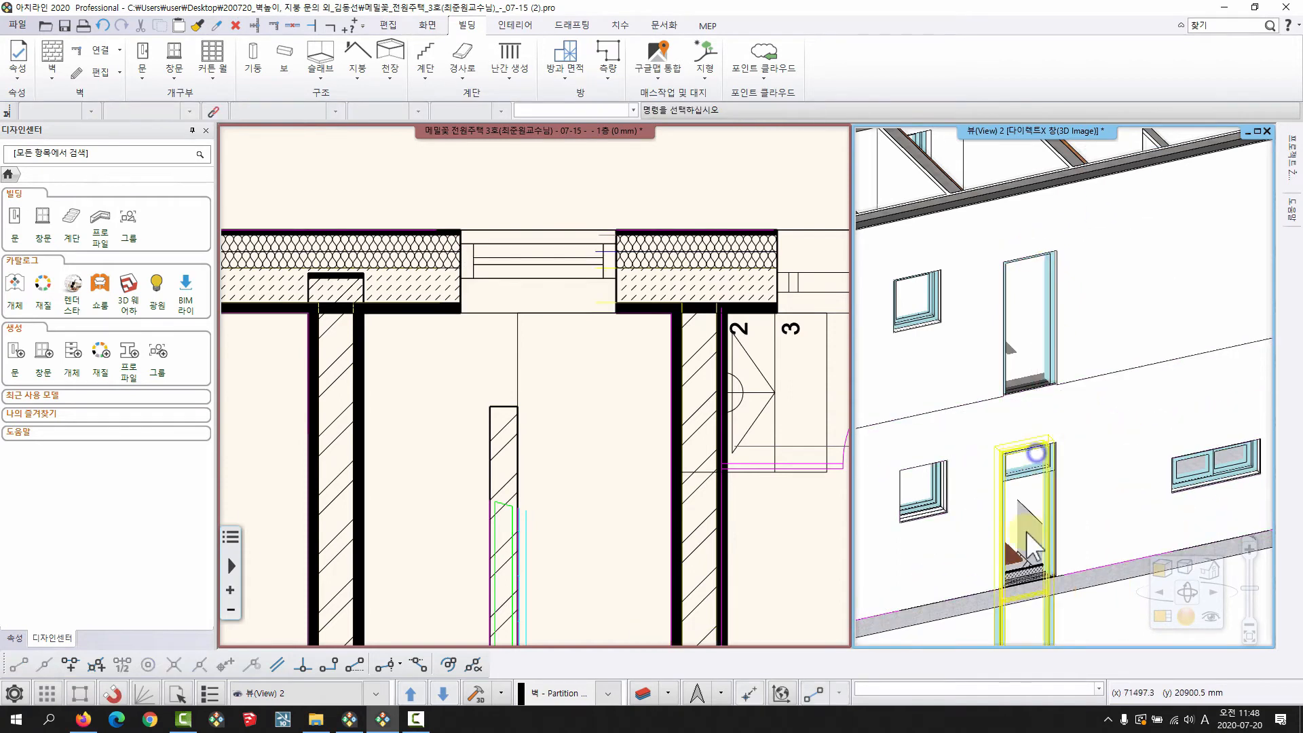
Examine the placement of the copied first-floor window against the tall window above it in the 3D view
middle_click_drag(1032, 519, 1019, 474)
left_click(1019, 515)
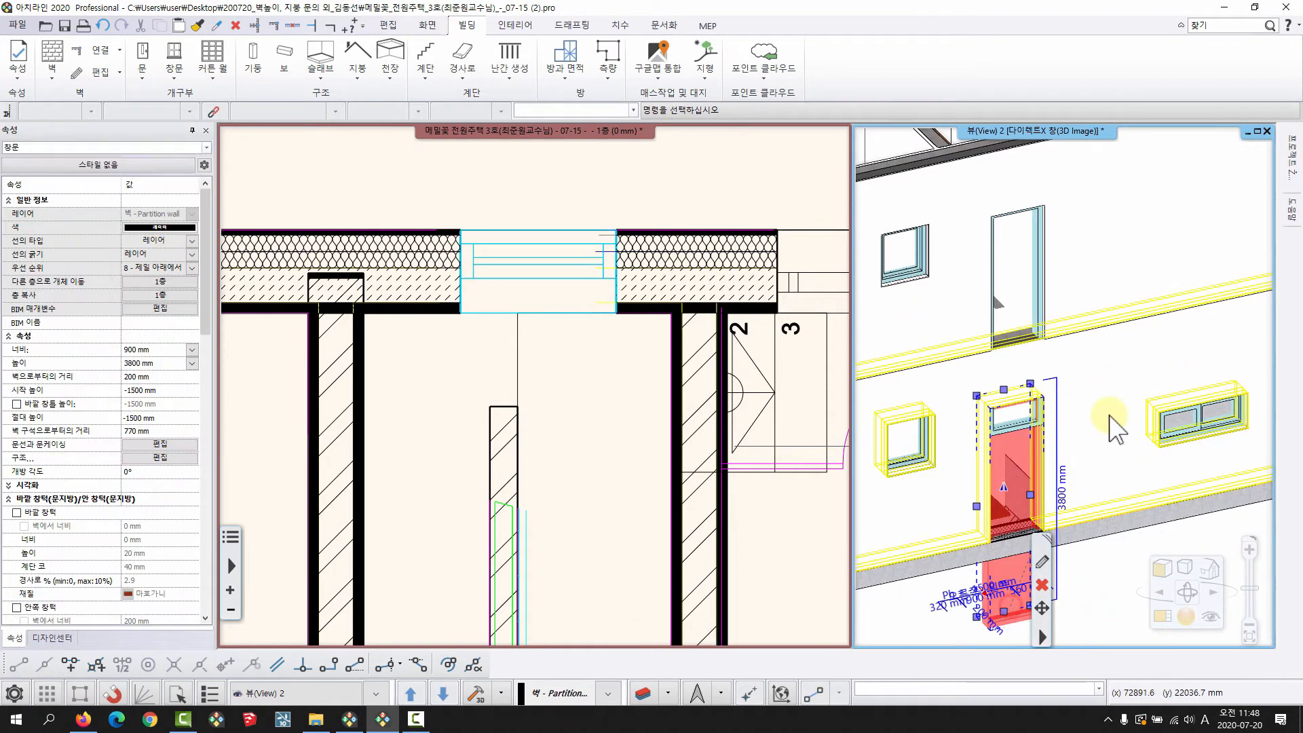
key("Escape")
left_click(1019, 254)
scroll(1015, 299, "up", 1)
middle_click_drag(1017, 308, 960, 289)
middle_click_drag(973, 597, 1001, 557)
left_click(998, 572)
middle_click_drag(1062, 455, 1090, 488)
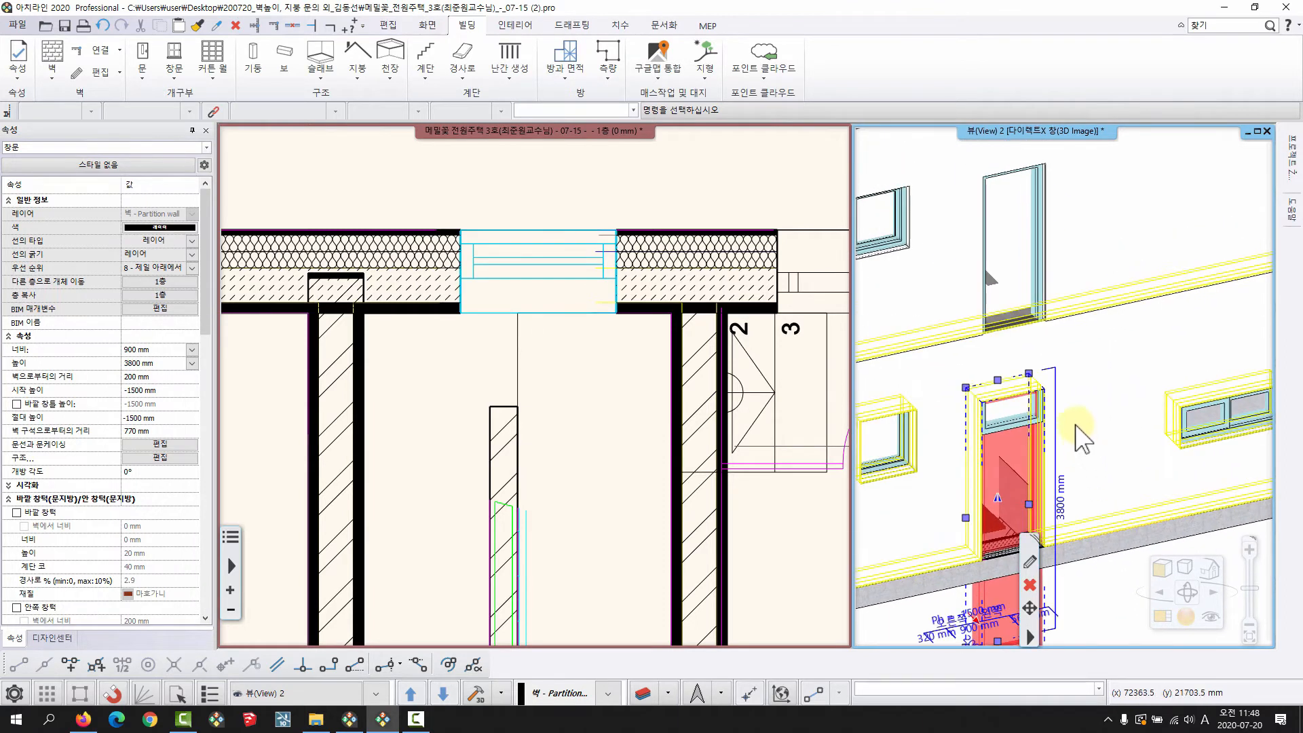
Check the height and start height properties of the upper window and the copied lower window
key("Escape")
left_click(1001, 211)
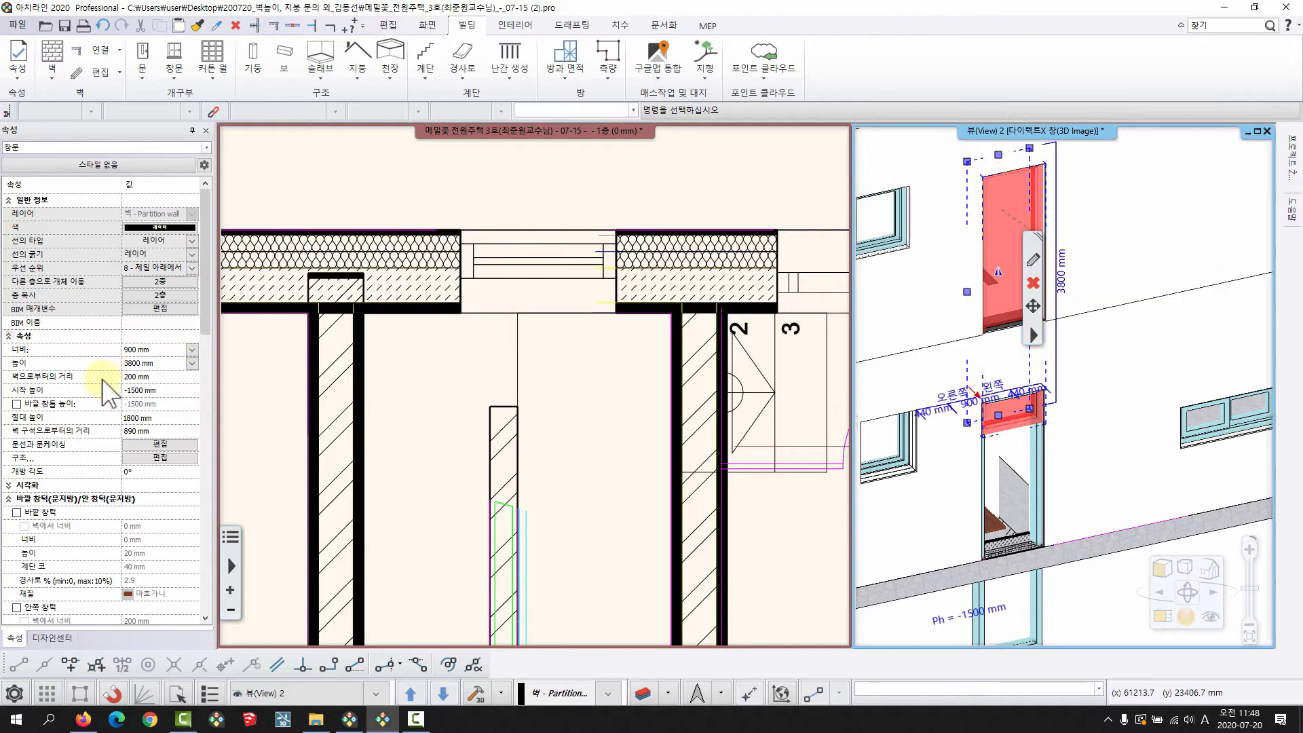
left_click(169, 391)
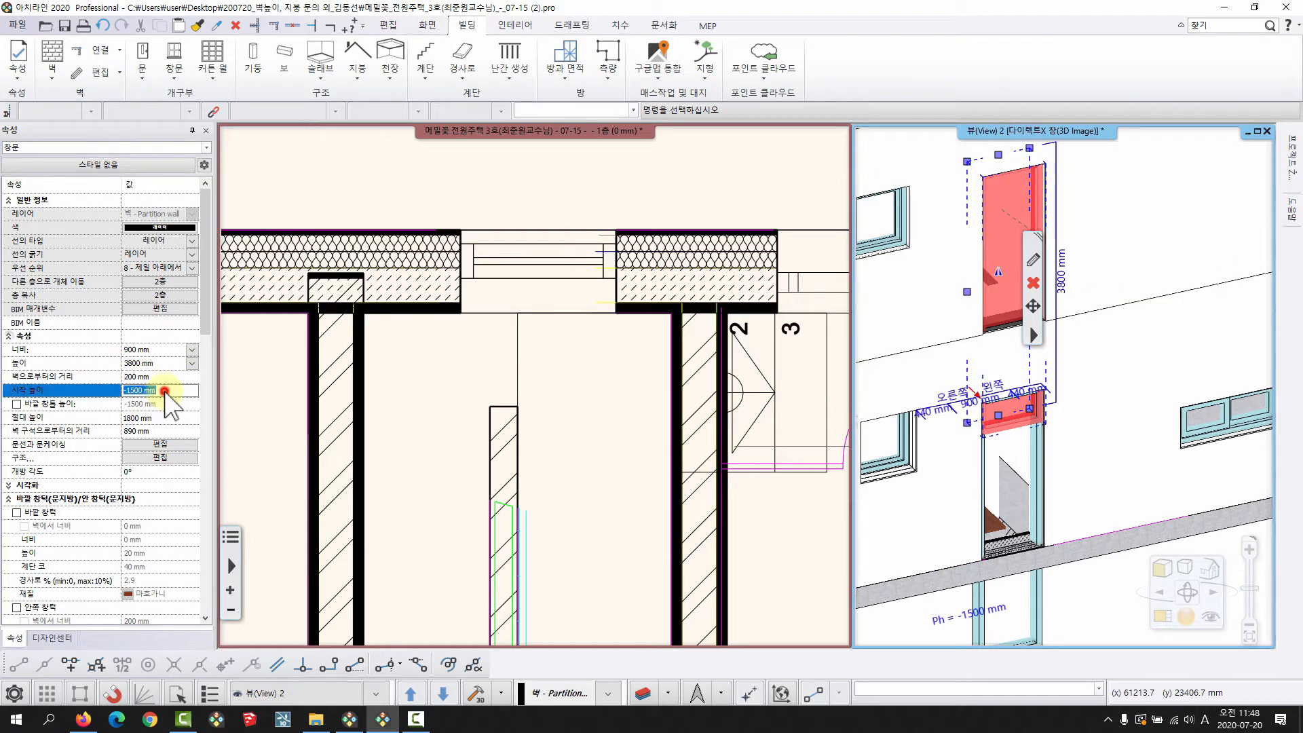
middle_click_drag(1047, 513, 1080, 421)
key("Escape")
left_click(1053, 522)
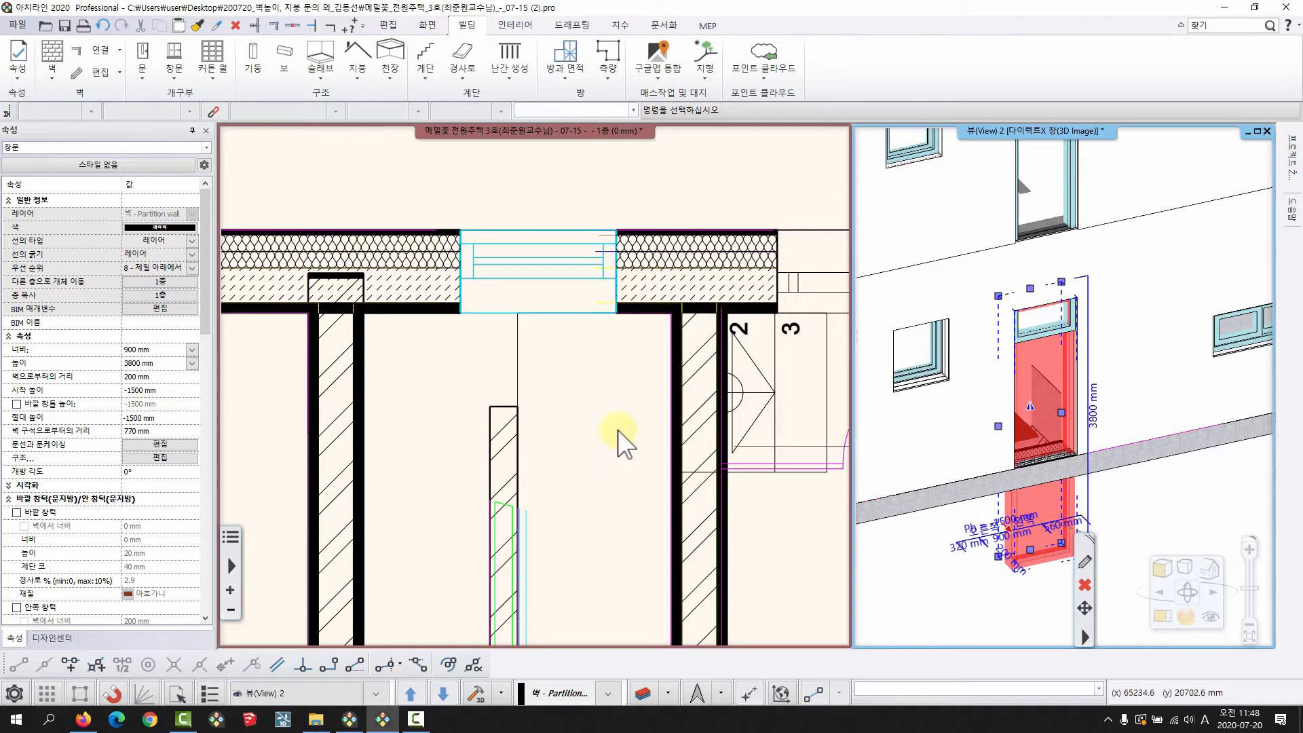
middle_click_drag(1088, 407, 1077, 430)
key("Escape")
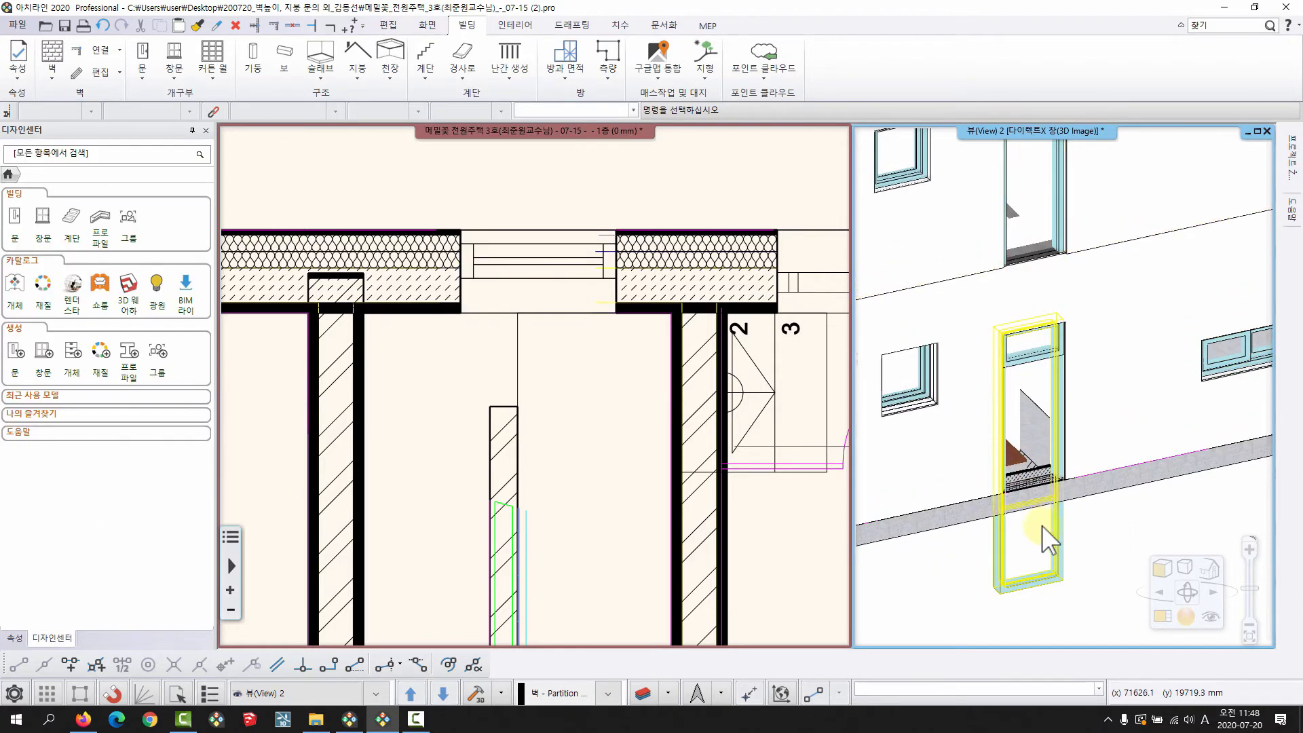
Turn on the opening-only option (열기 전용) in the copied lower window's properties
left_click(1042, 526)
right_click(1023, 552)
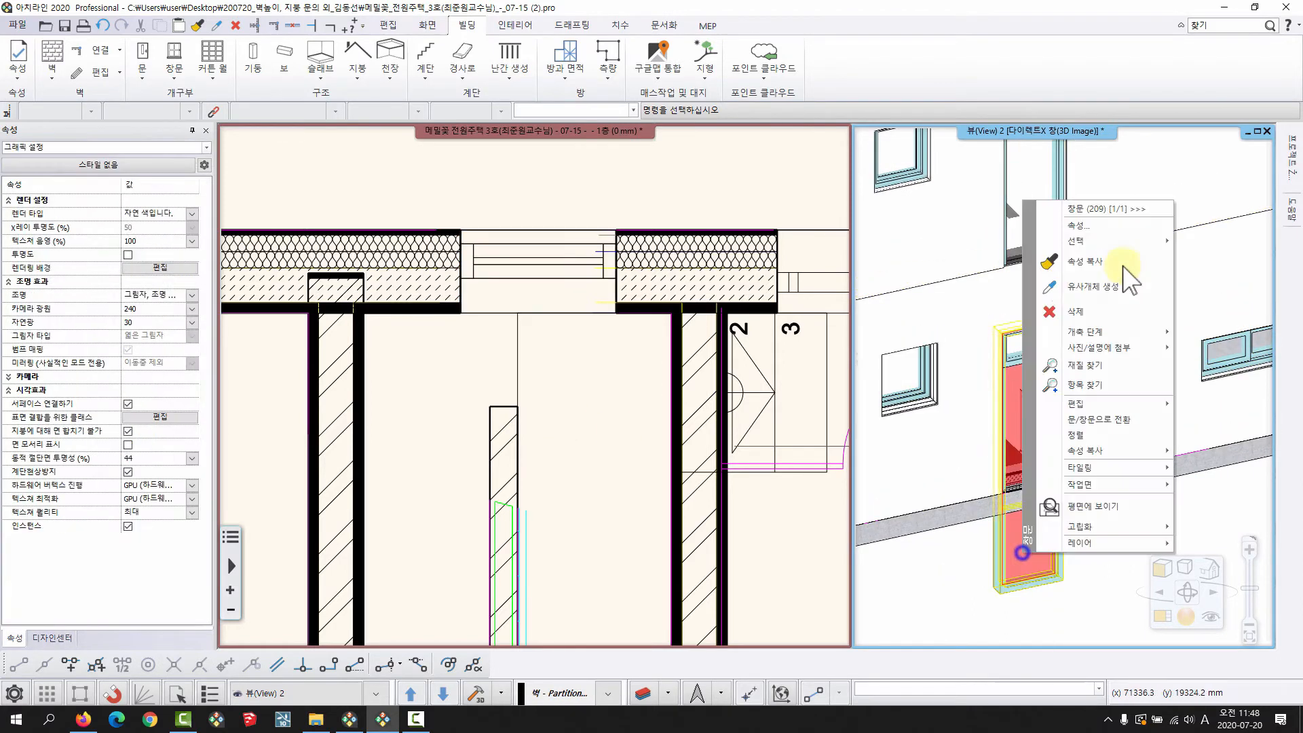
left_click(1084, 225)
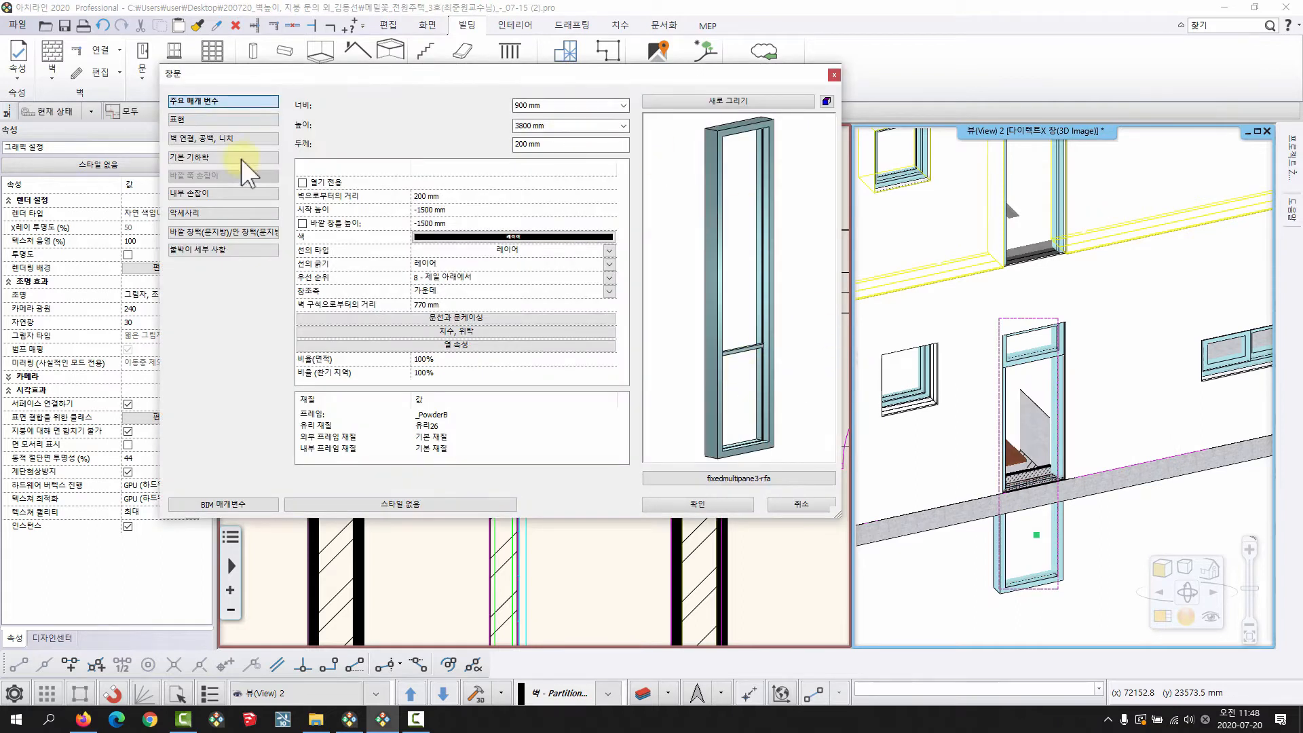
left_click(302, 183)
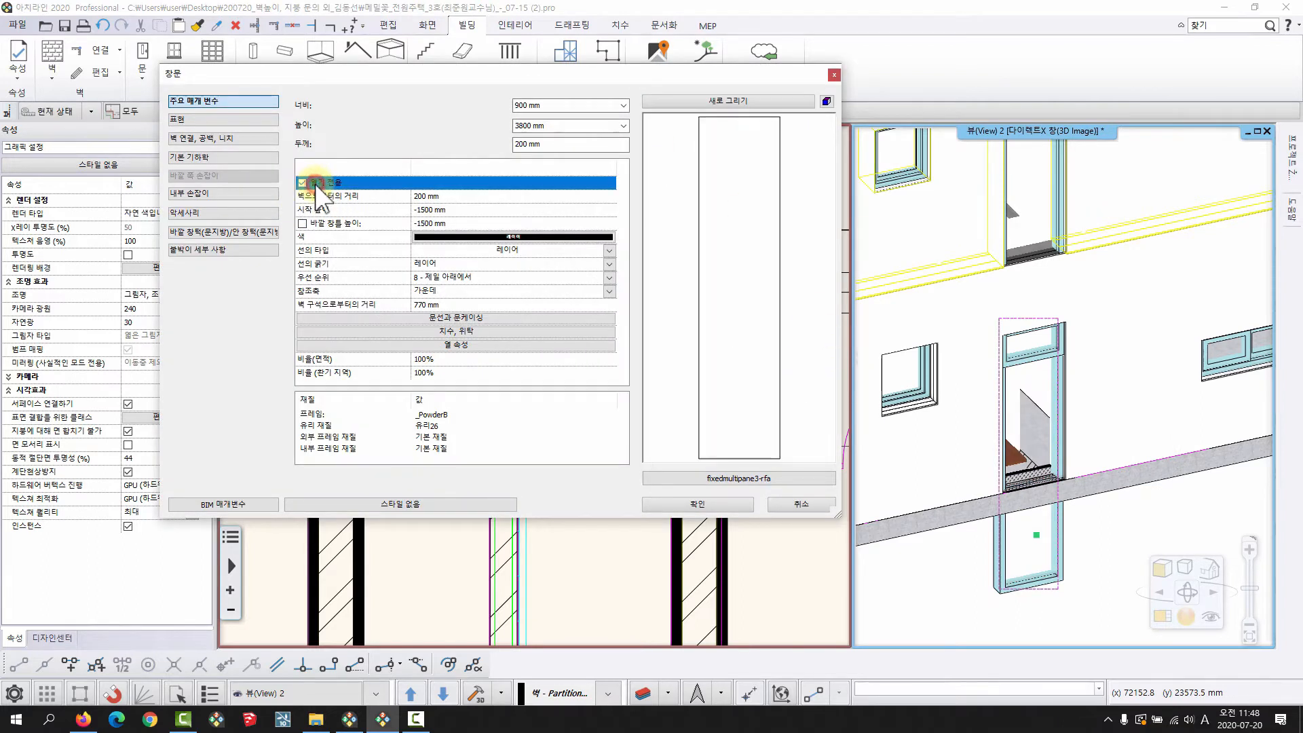
left_click(724, 506)
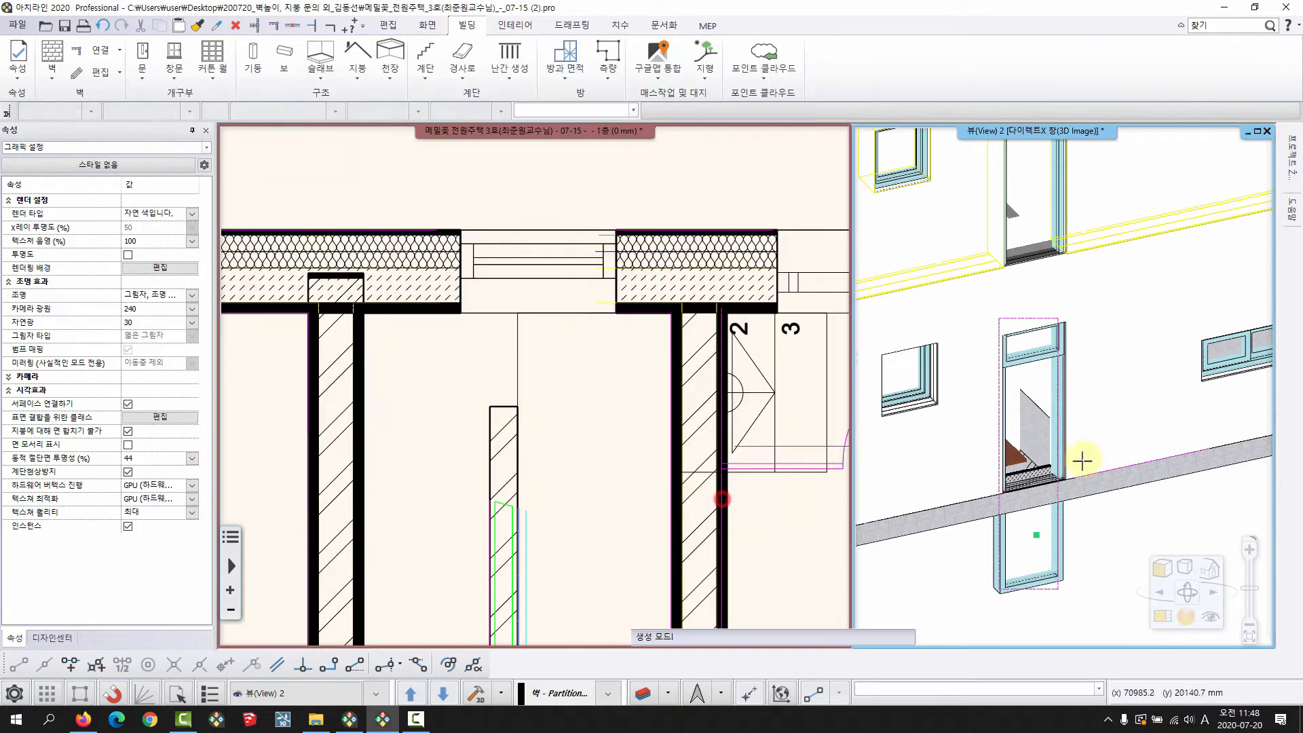
key("Escape")
middle_click_drag(1030, 431, 1017, 483)
scroll(1016, 483, "up", 1)
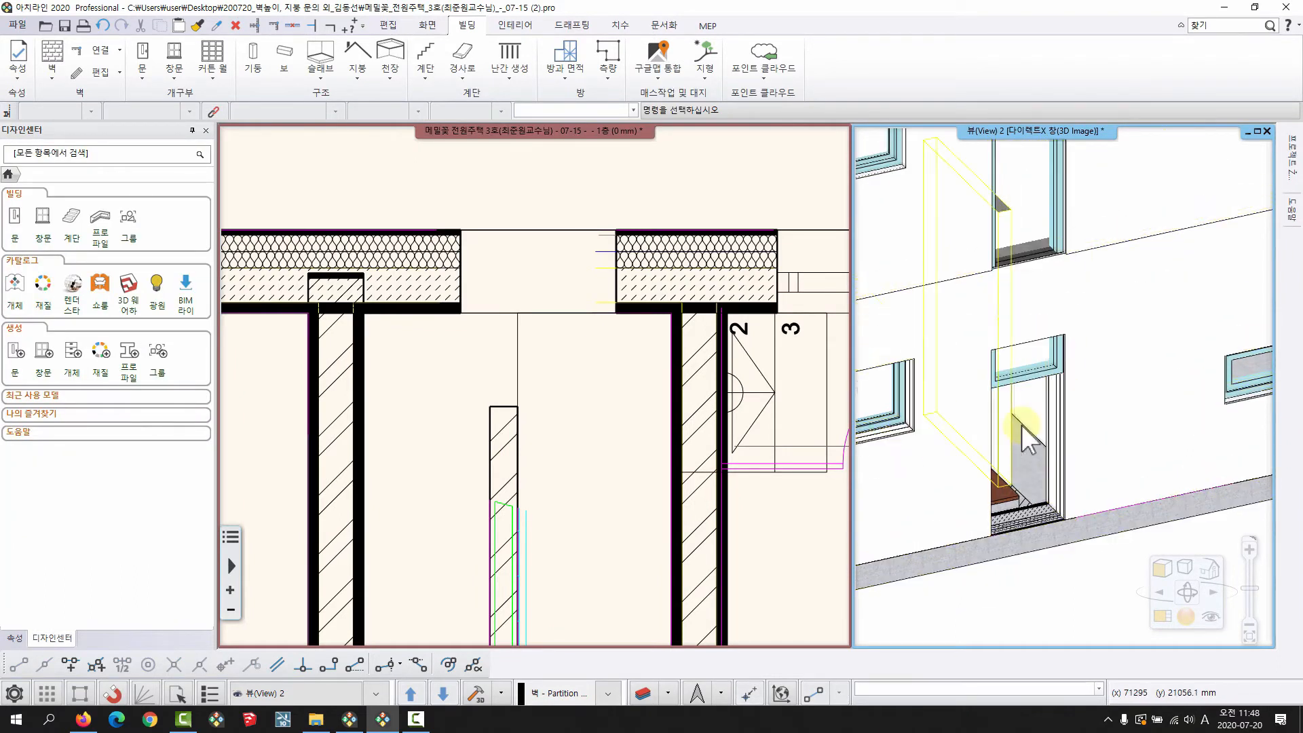
Check the start height and absolute height properties of the tall second-floor window
scroll(1019, 488, "up", 2)
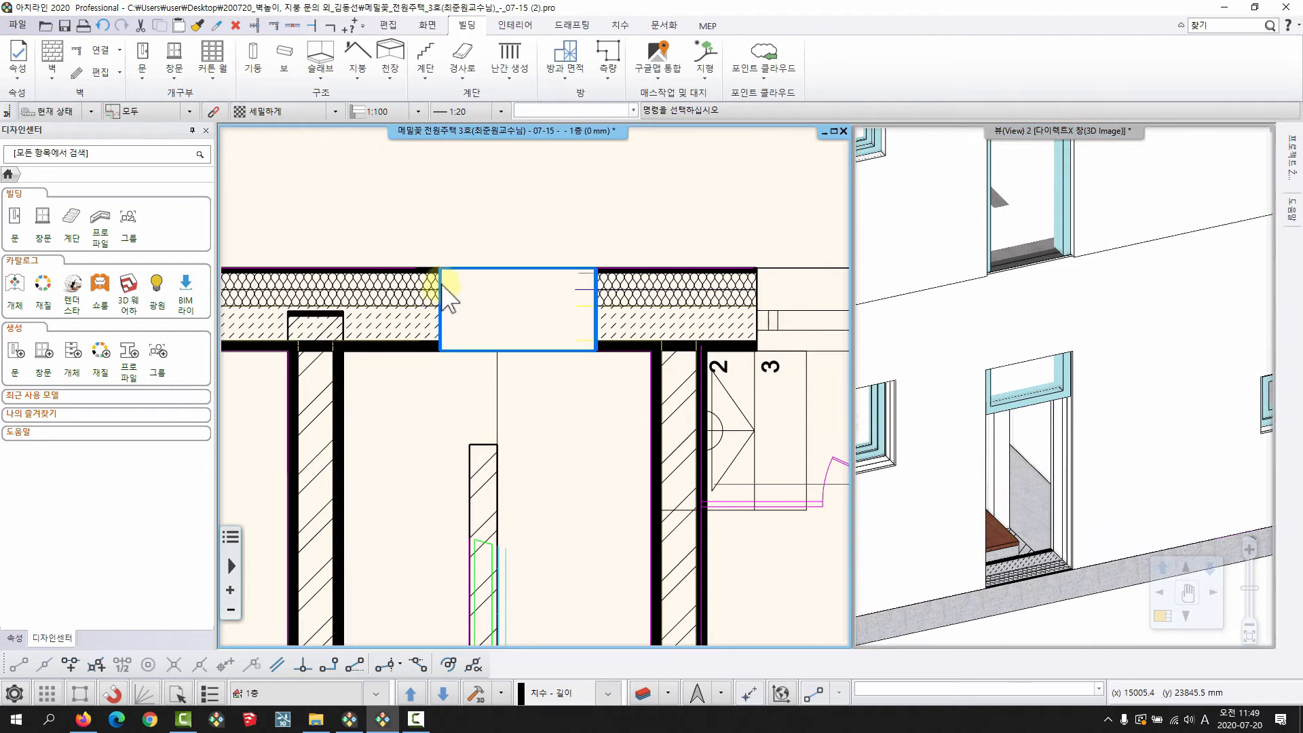
scroll(1100, 309, "down", 2)
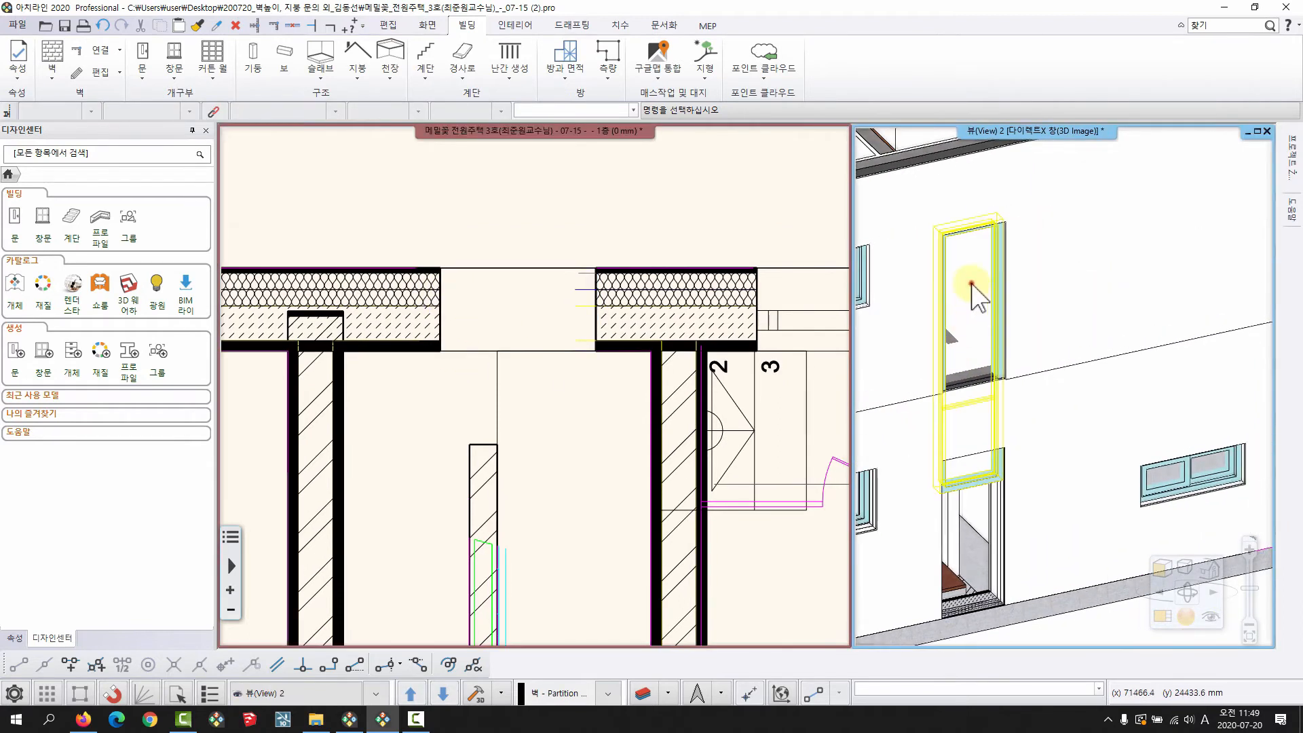
left_click(971, 279)
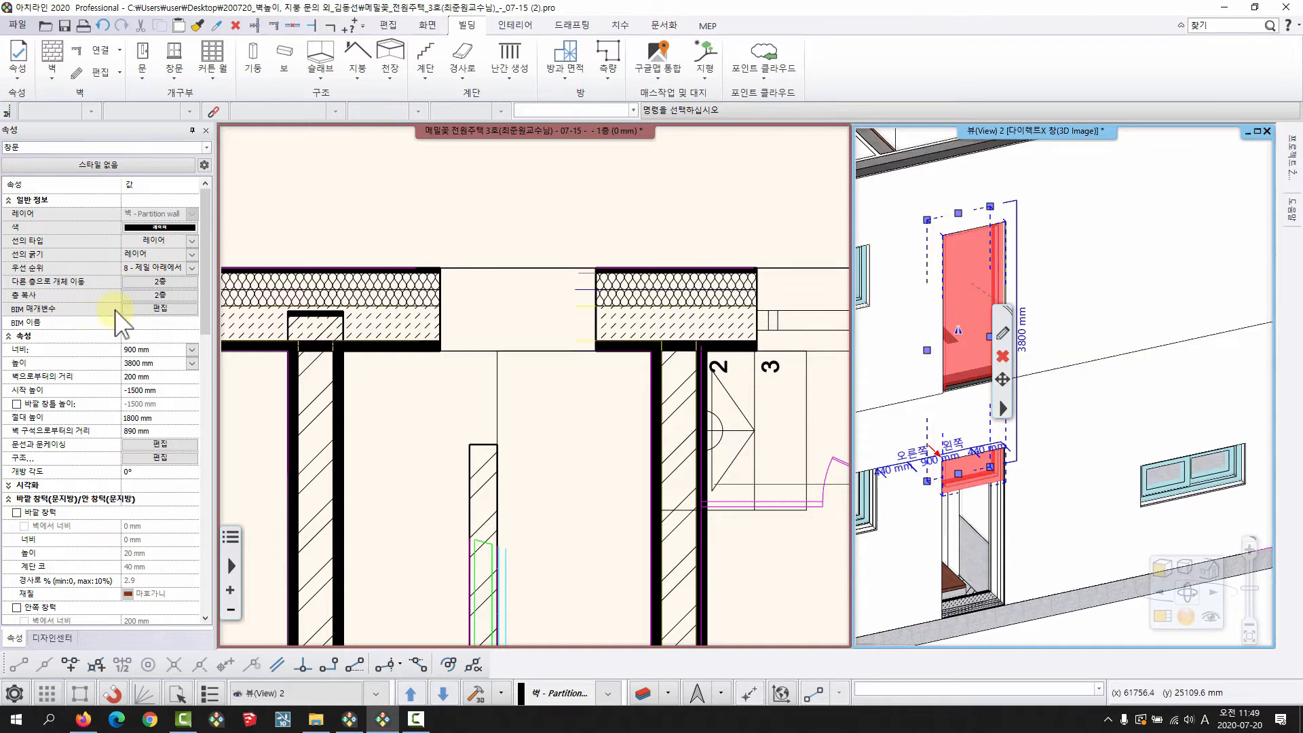
left_click(158, 390)
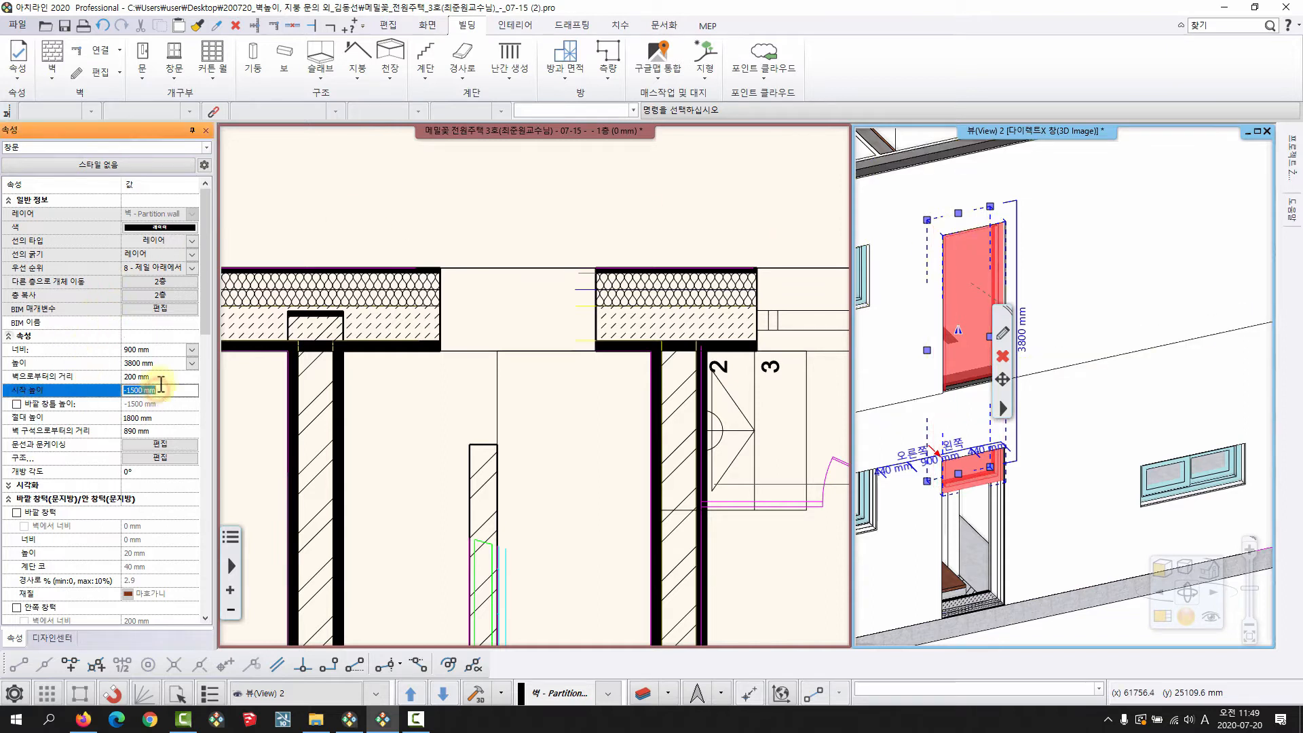
left_click(53, 417)
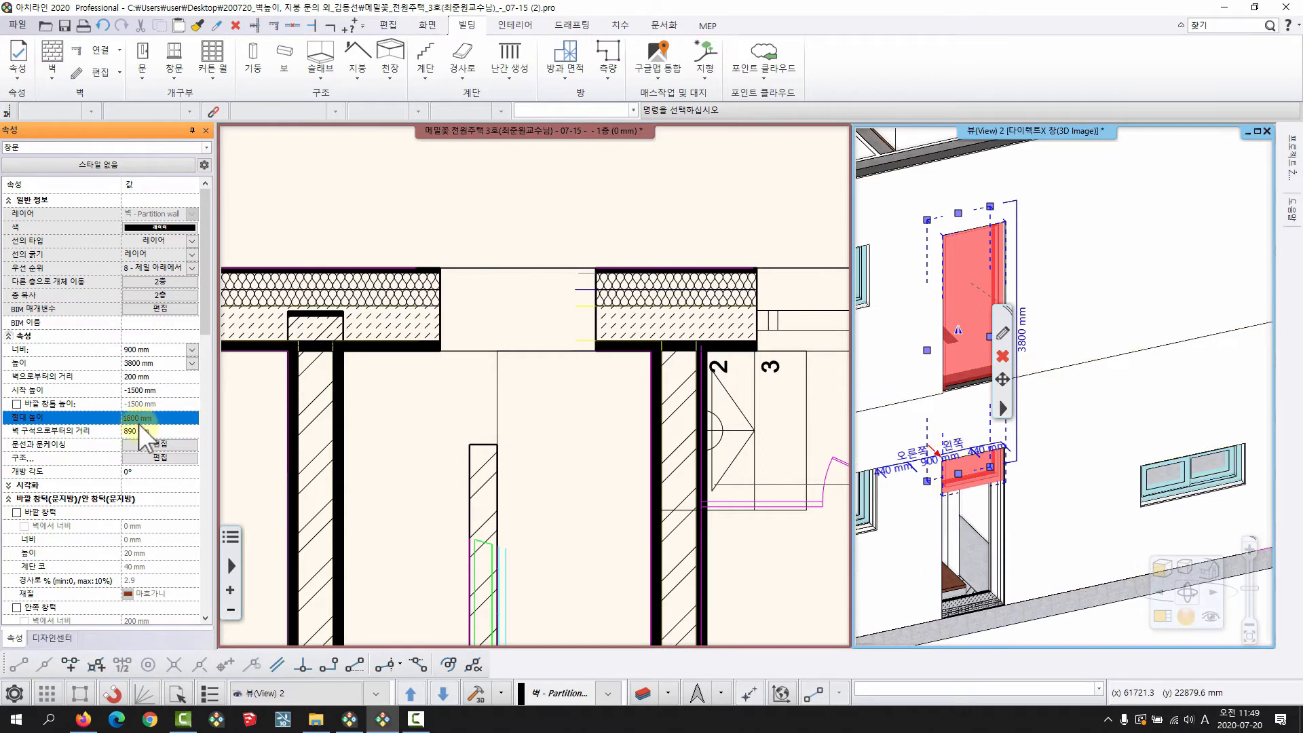
left_click(589, 407)
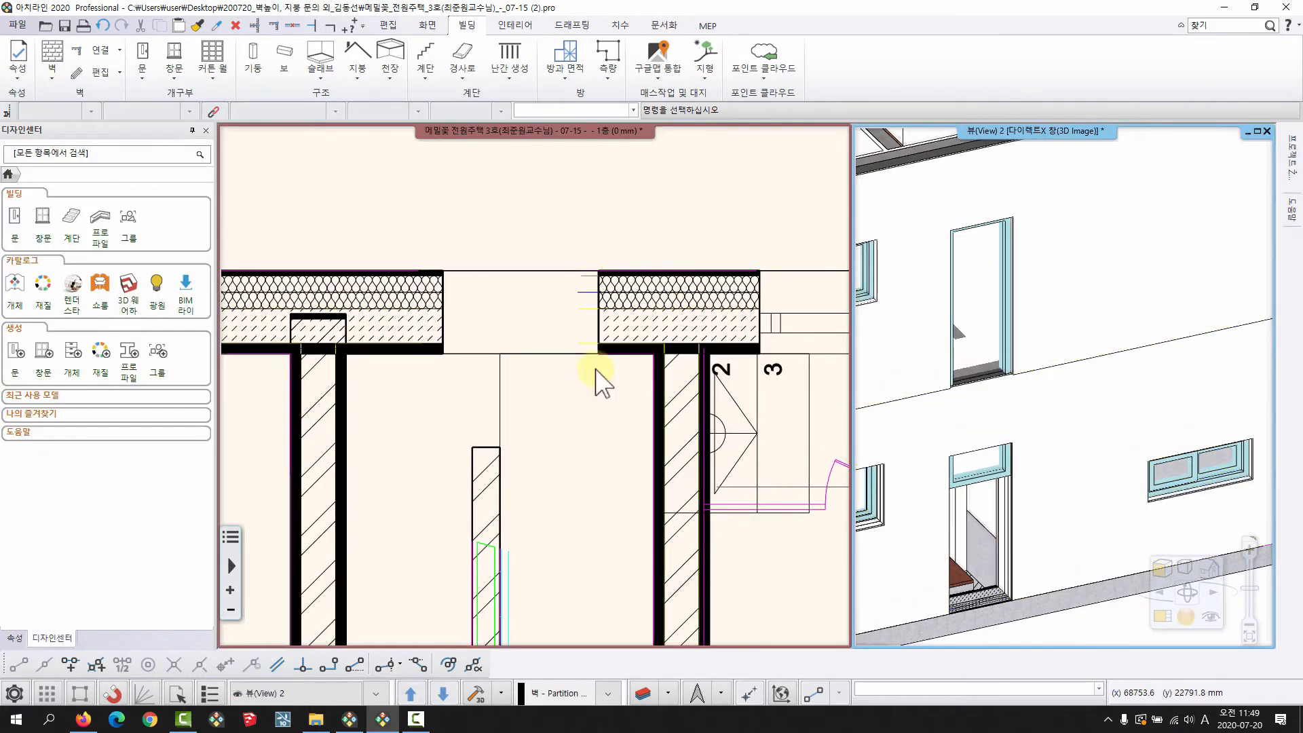
Set the start height (시작 높이) of the copied first-floor window opening to 1800 mm
left_click(450, 328)
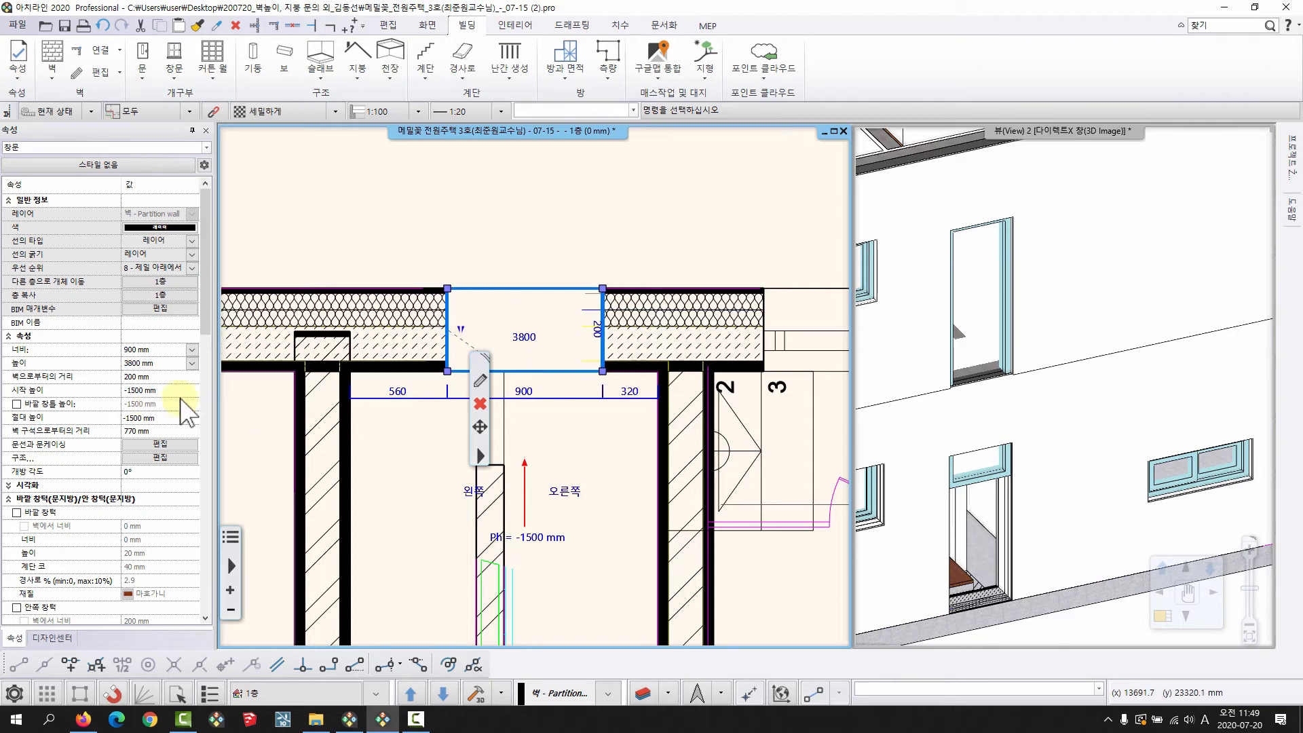
left_click(144, 377)
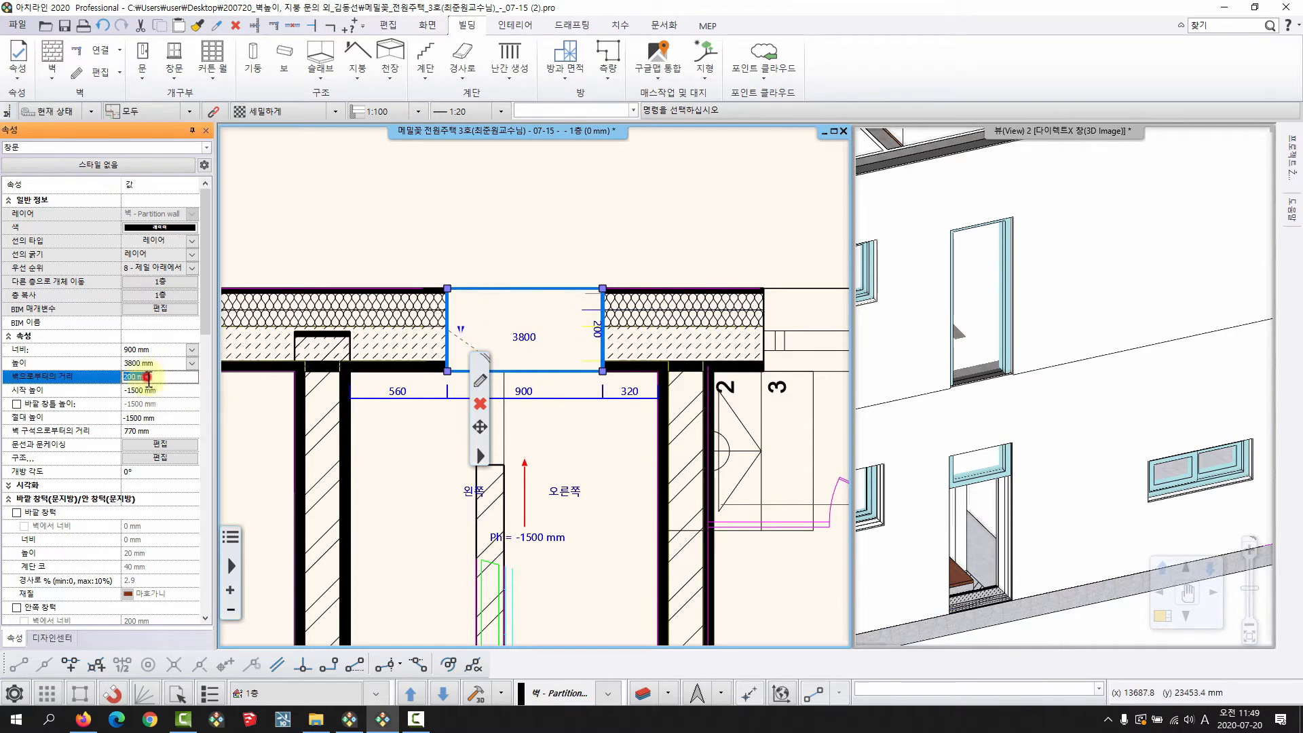
left_click(145, 391)
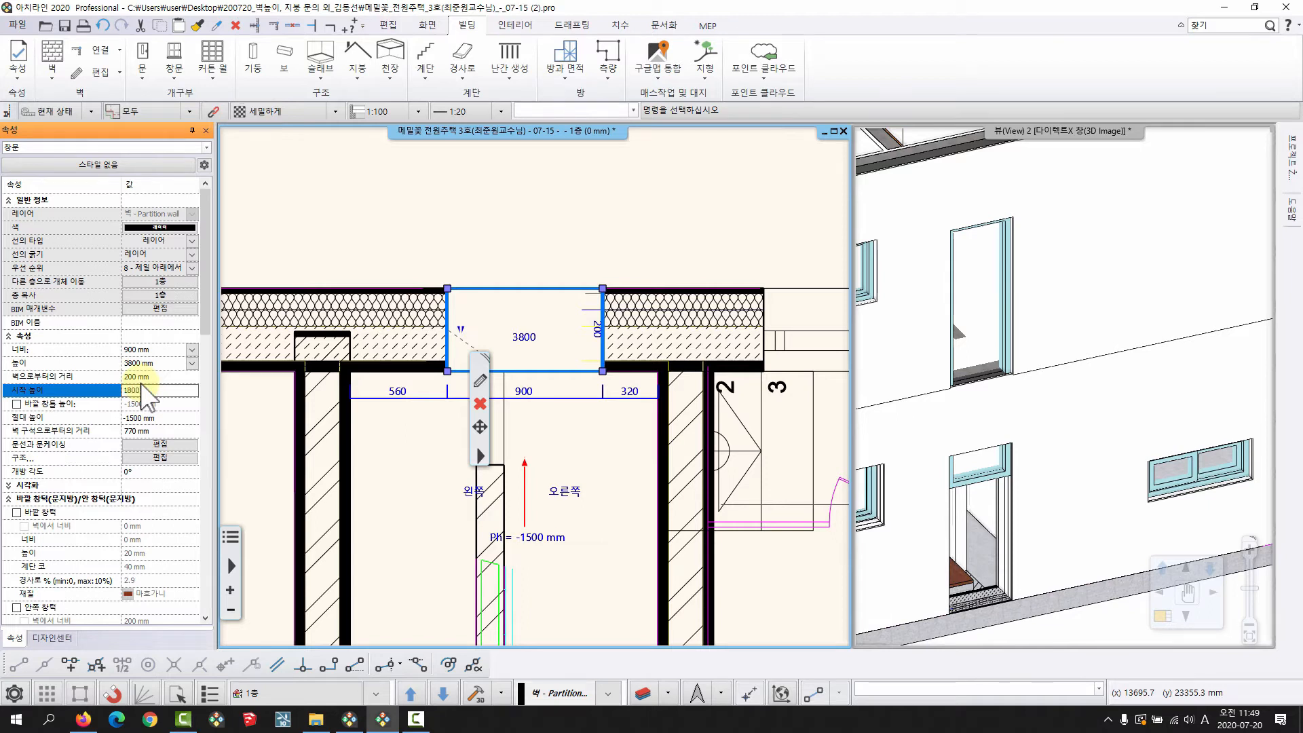
key("Return")
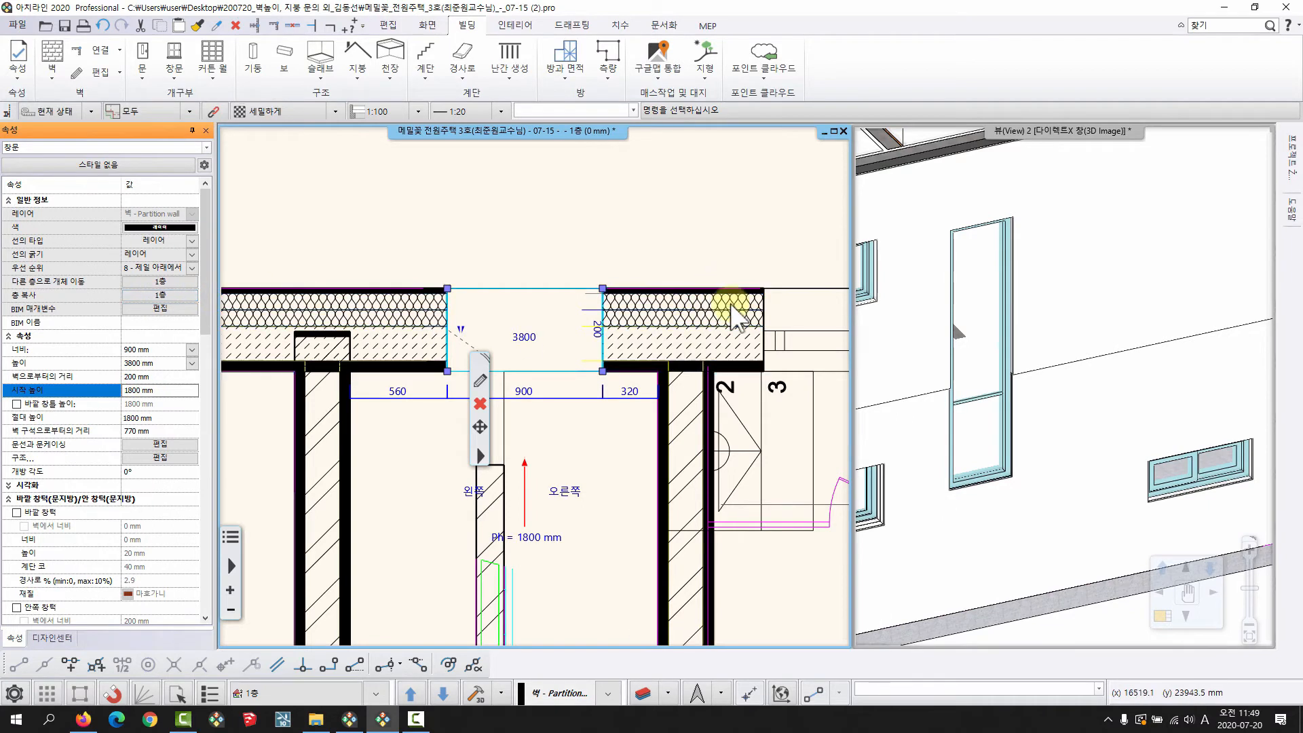
left_click(1099, 360)
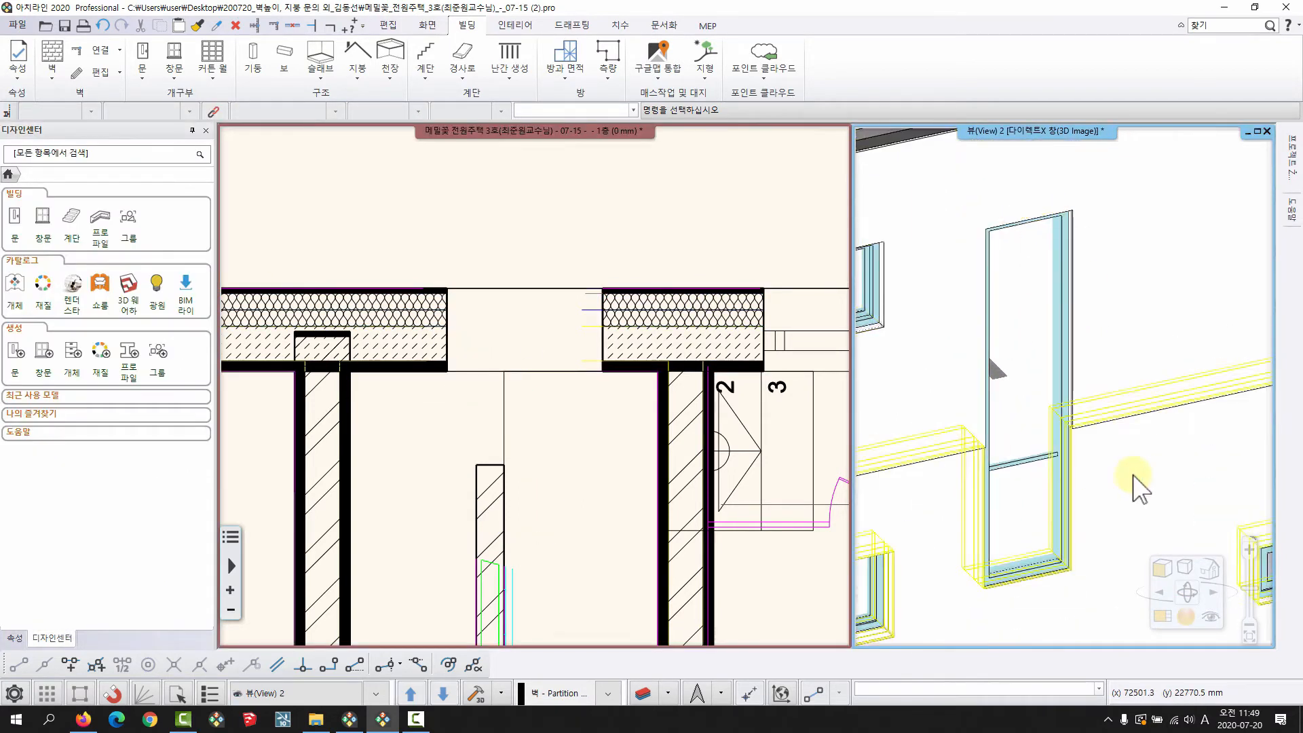
Examine the tall window and its opening through both floor walls from several angles in the enlarged 3D view
mouse_move(1123, 479)
middle_mouse_down()
mouse_move(1038, 468)
mouse_move(991, 436)
mouse_move(1000, 407)
middle_mouse_up()
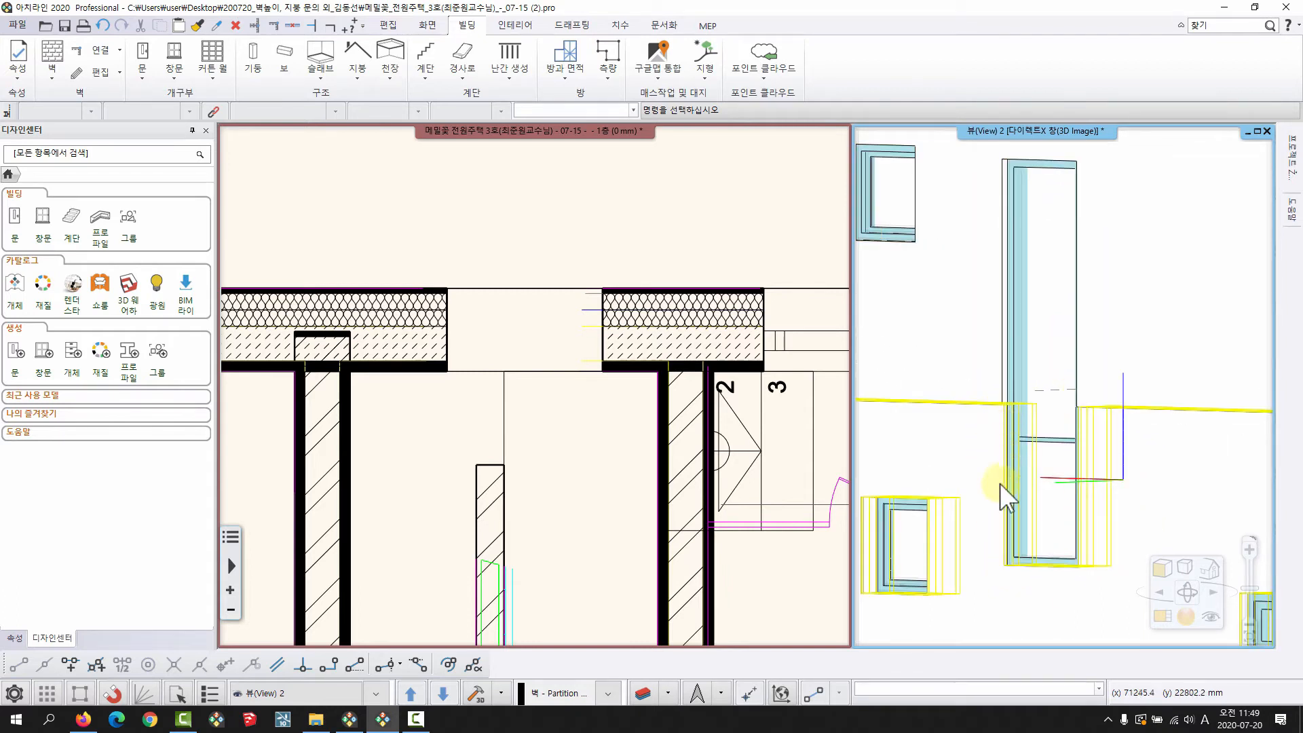
middle_click_drag(1001, 483, 1045, 227)
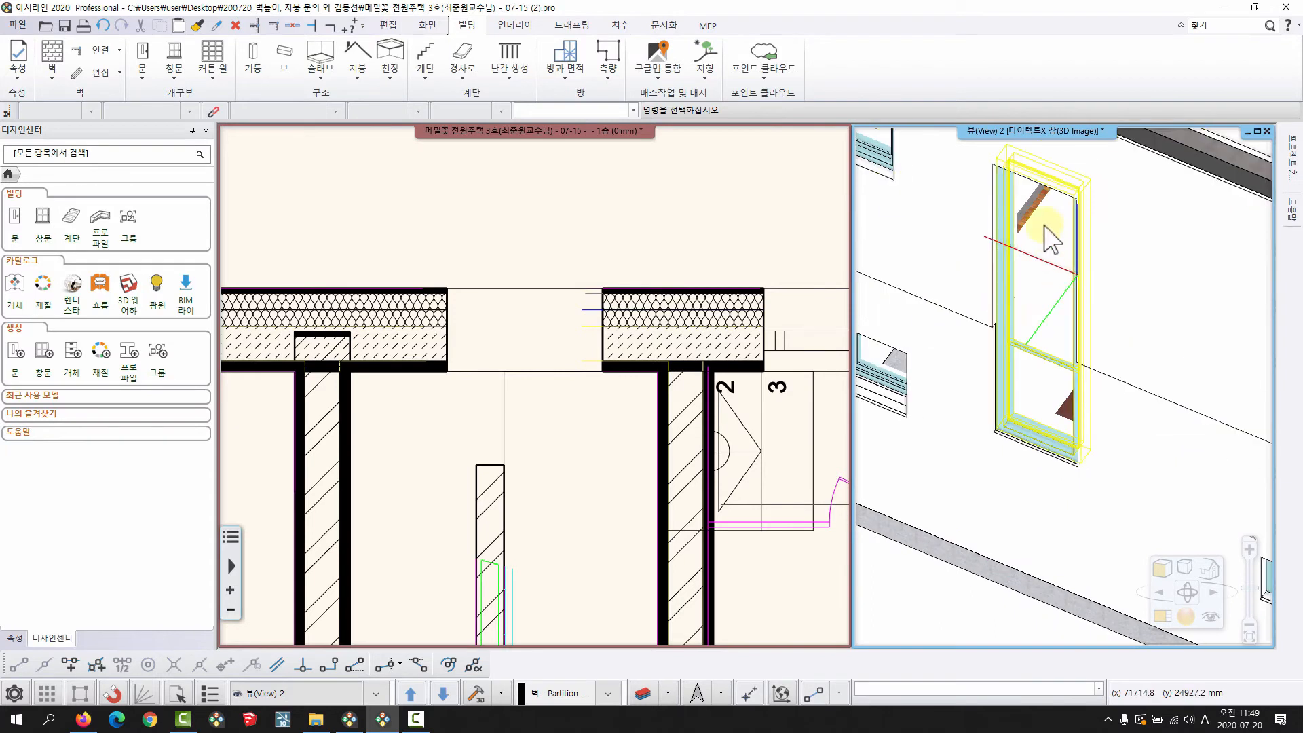
middle_click_drag(1059, 411, 1017, 353)
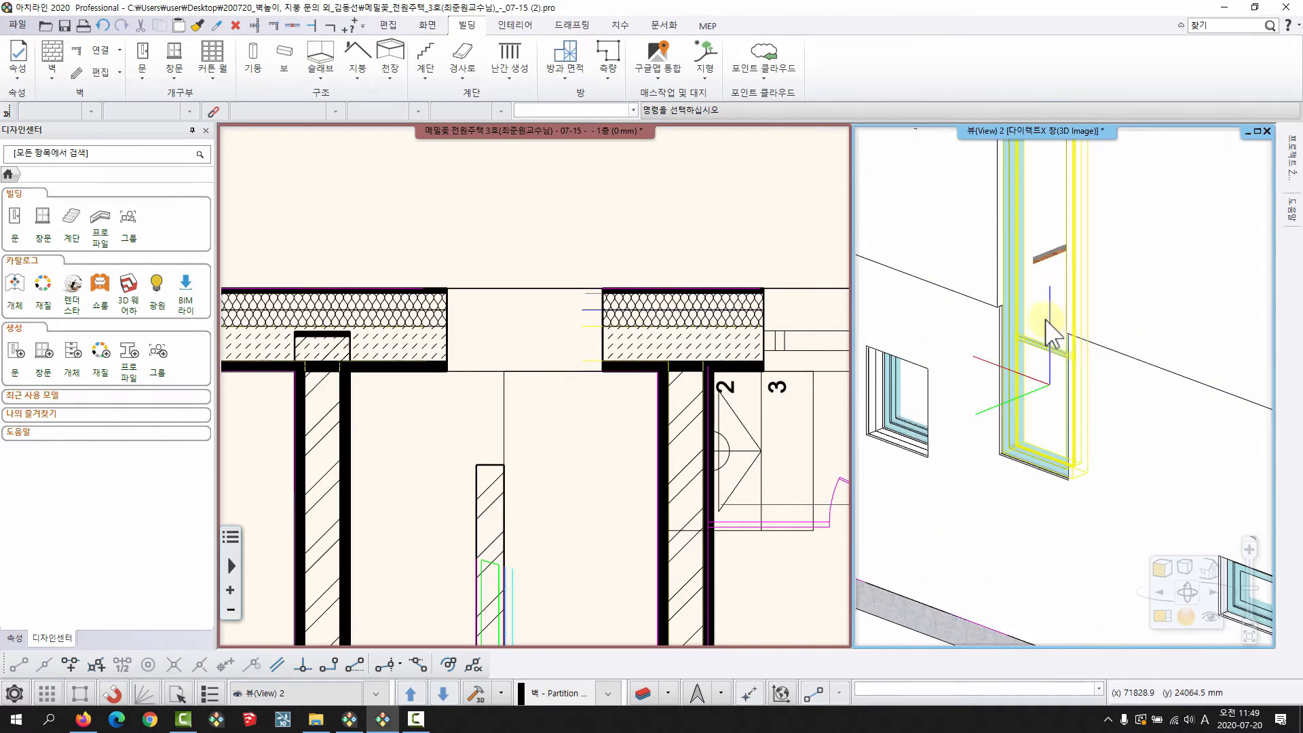
middle_click_drag(1058, 296, 1050, 324)
key("space")
middle_click_drag(879, 349, 538, 319)
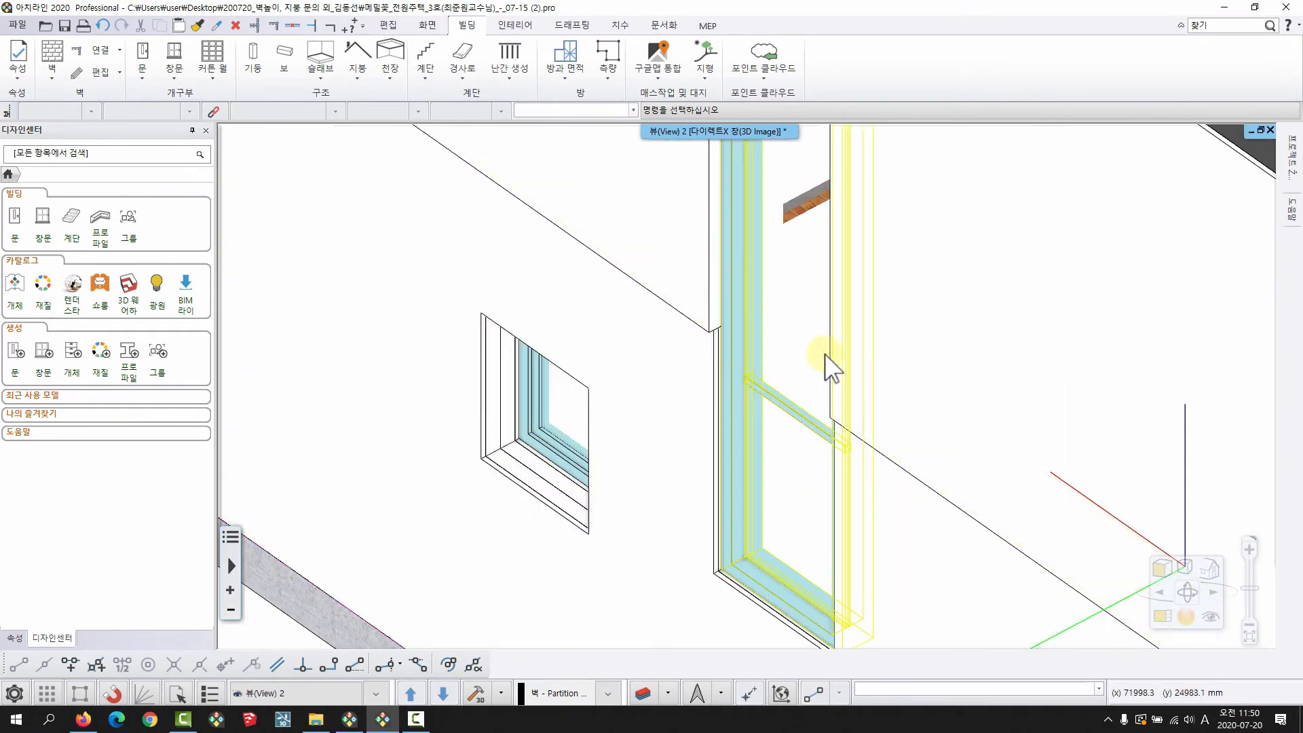
middle_click_drag(824, 354, 747, 273)
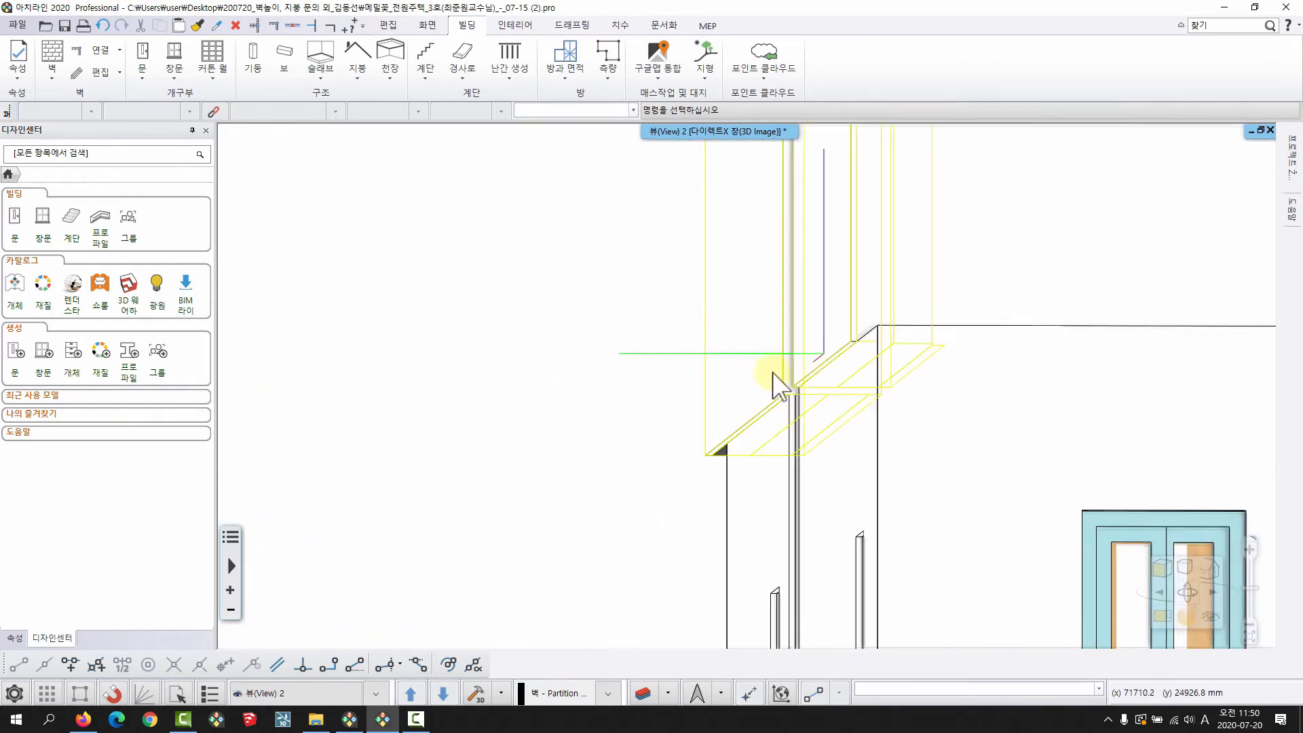
scroll(781, 386, "up", 5)
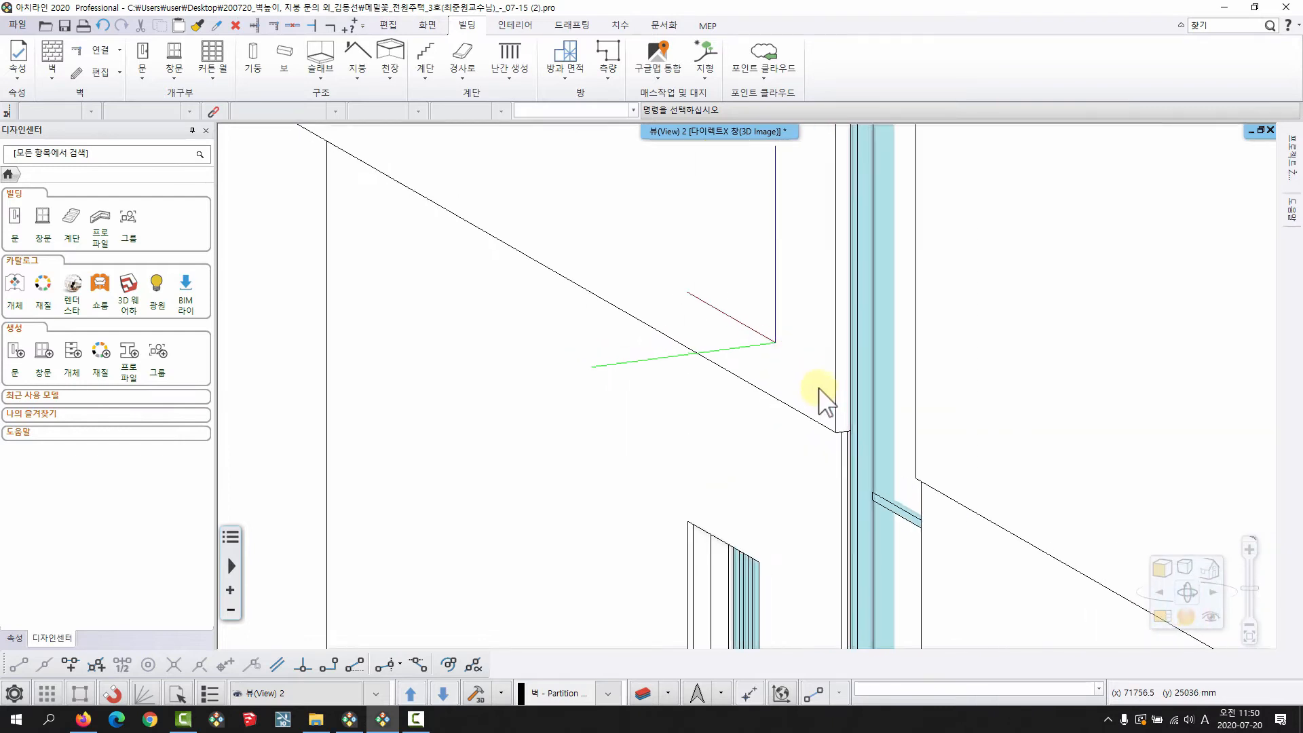
scroll(824, 400, "down", 5)
scroll(857, 436, "up", 6)
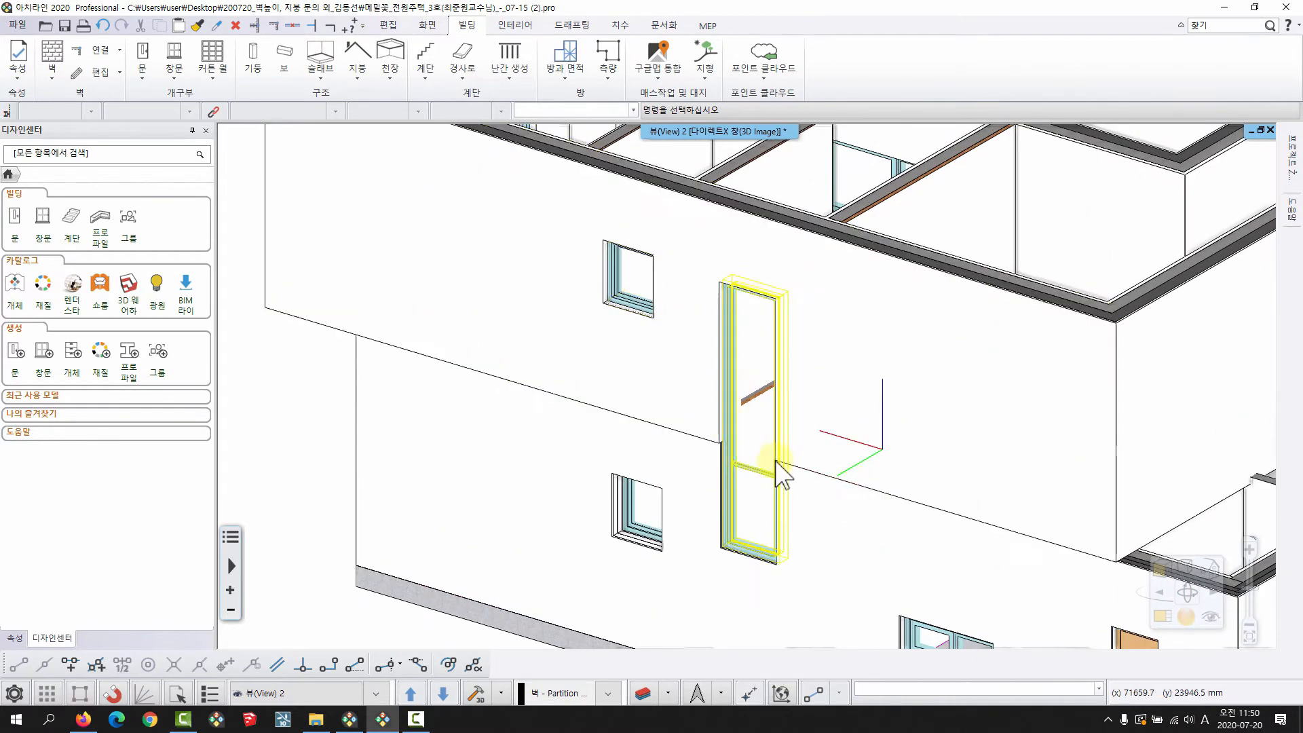
middle_click_drag(780, 474, 726, 456)
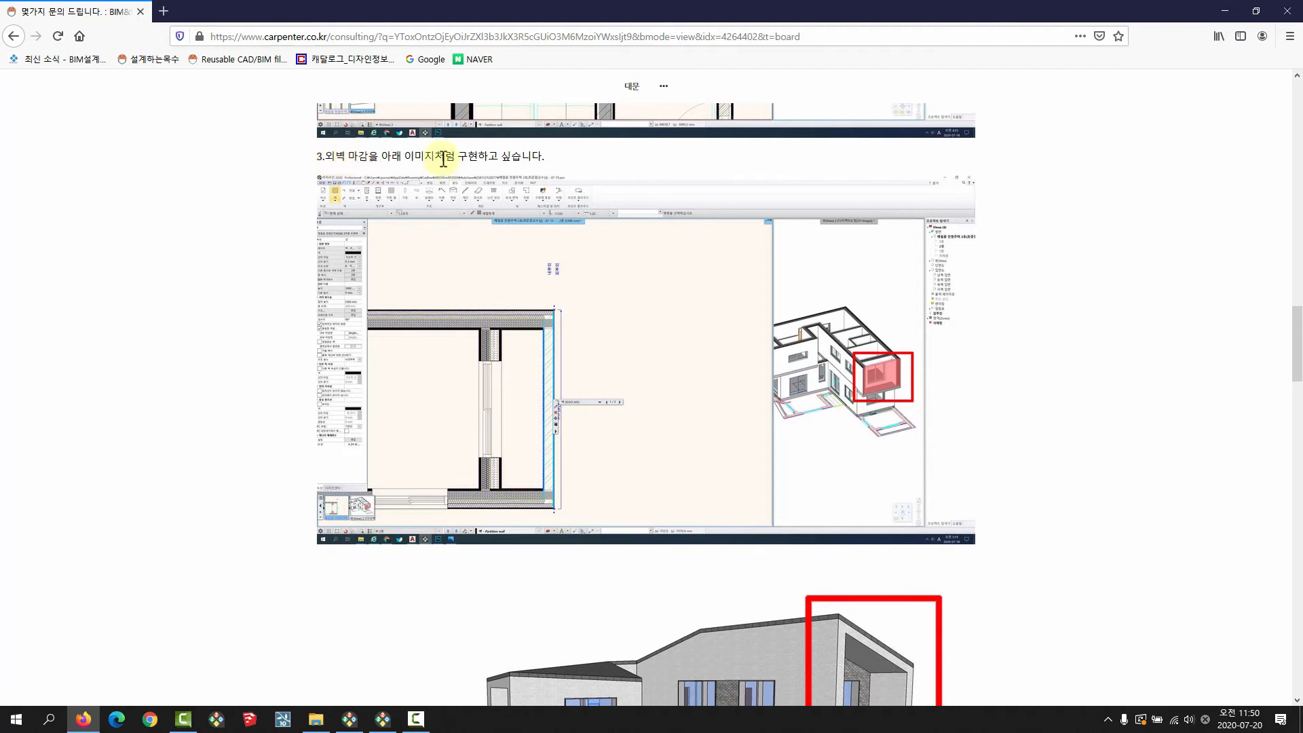
Read question 3 of the forum post about the exterior wall finish and examine its reference images
scroll(1069, 378, "down", 7)
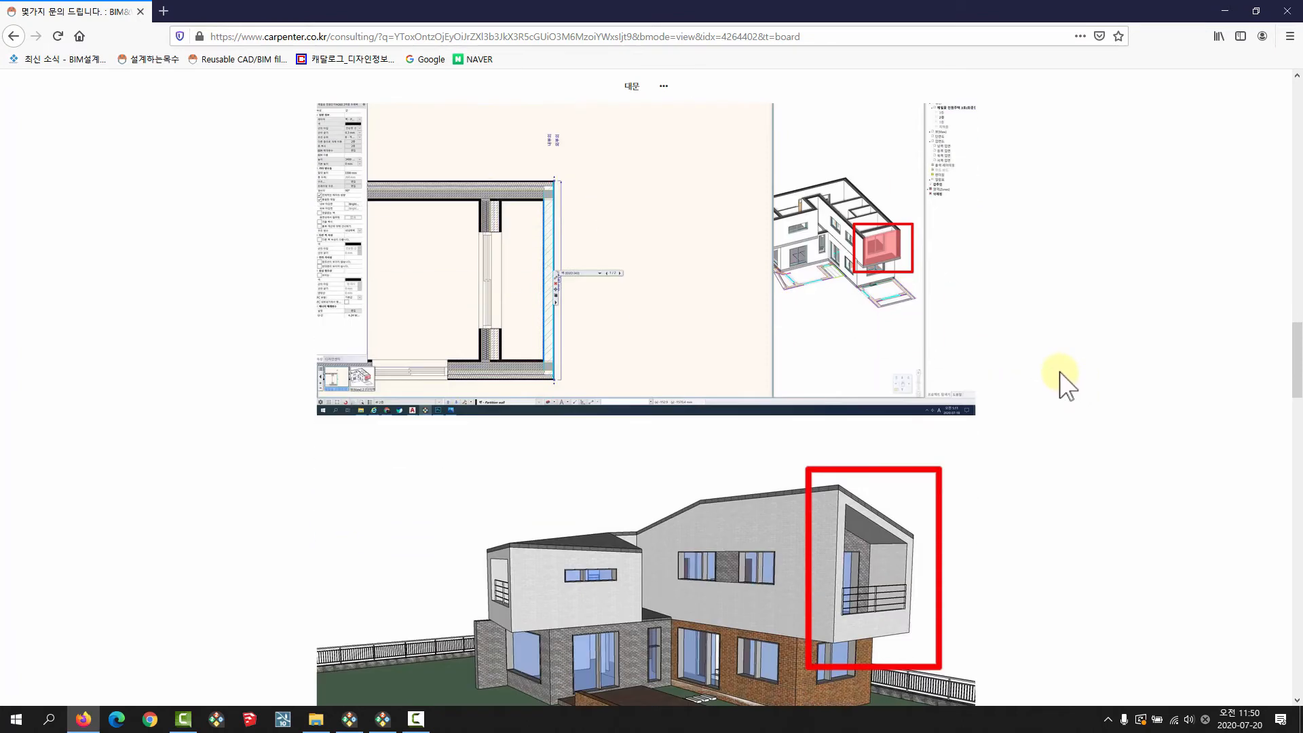
scroll(849, 311, "up", 2)
scroll(882, 342, "up", 1)
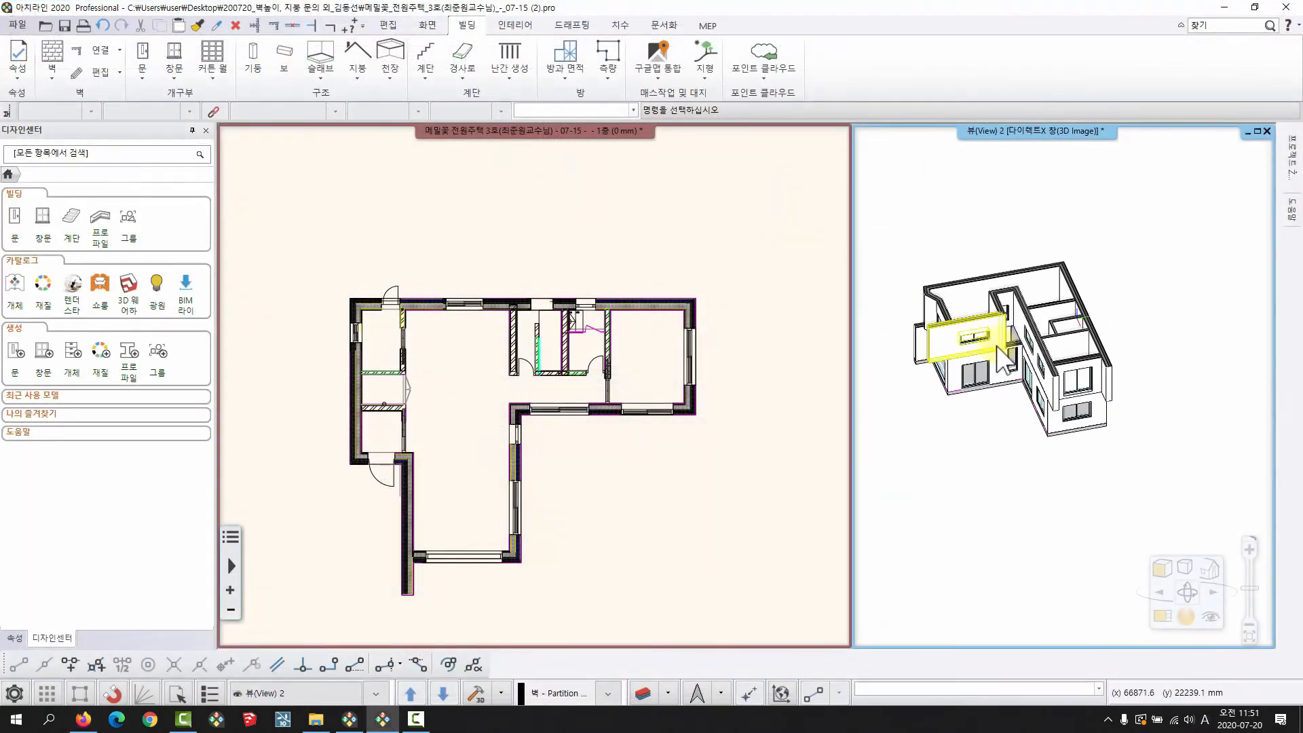
Make the second floor (2층) the active floor in the plan view
mouse_move(996, 345)
middle_mouse_down()
mouse_move(1059, 374)
mouse_move(988, 369)
middle_mouse_up()
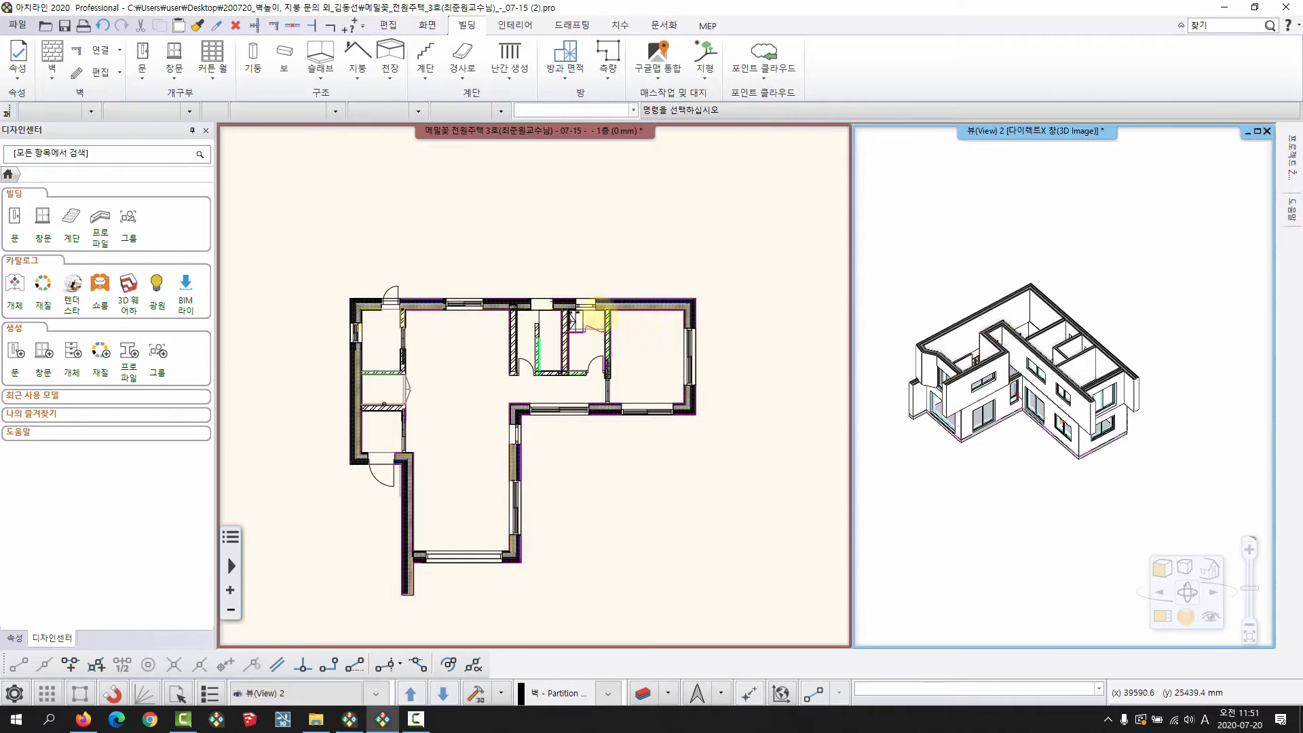
middle_click_drag(596, 317, 549, 292)
middle_click_drag(292, 346, 312, 330)
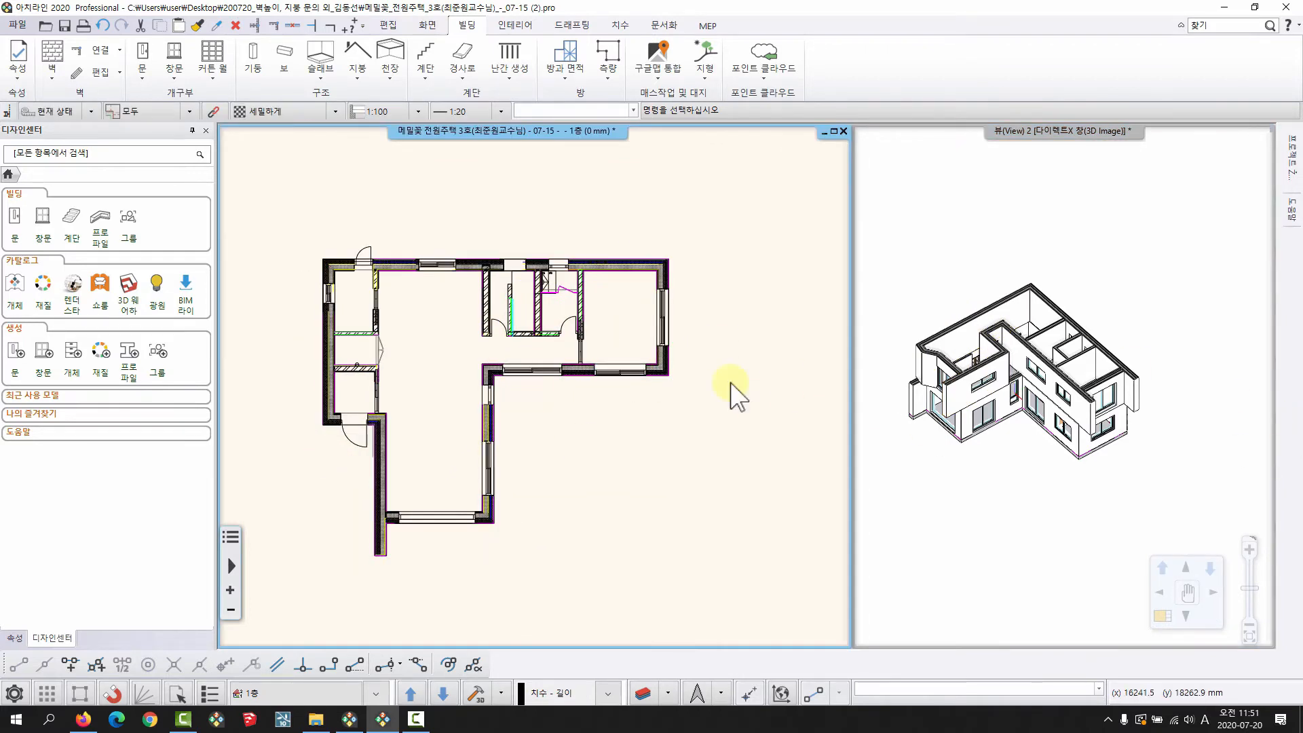
key("ctrl+Down")
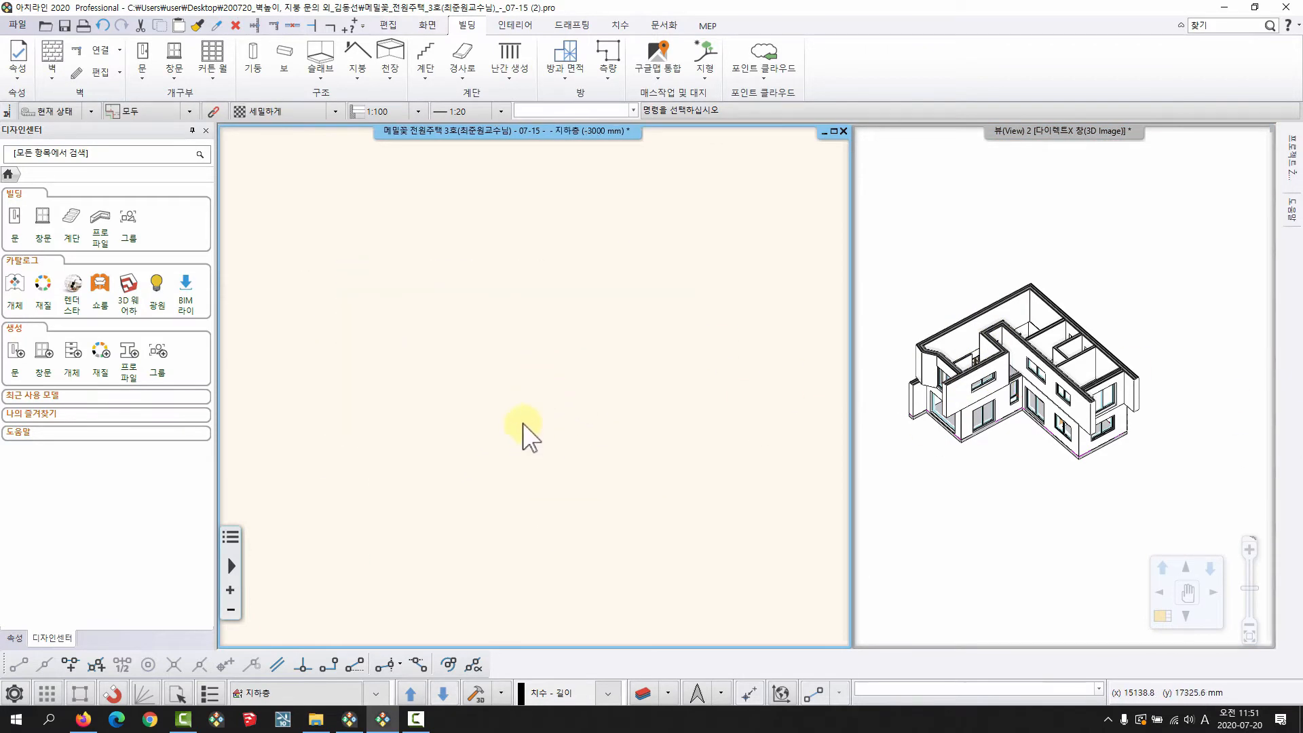
key("ctrl+Up")
key("ctrl+Up")
middle_click_drag(735, 289, 728, 338)
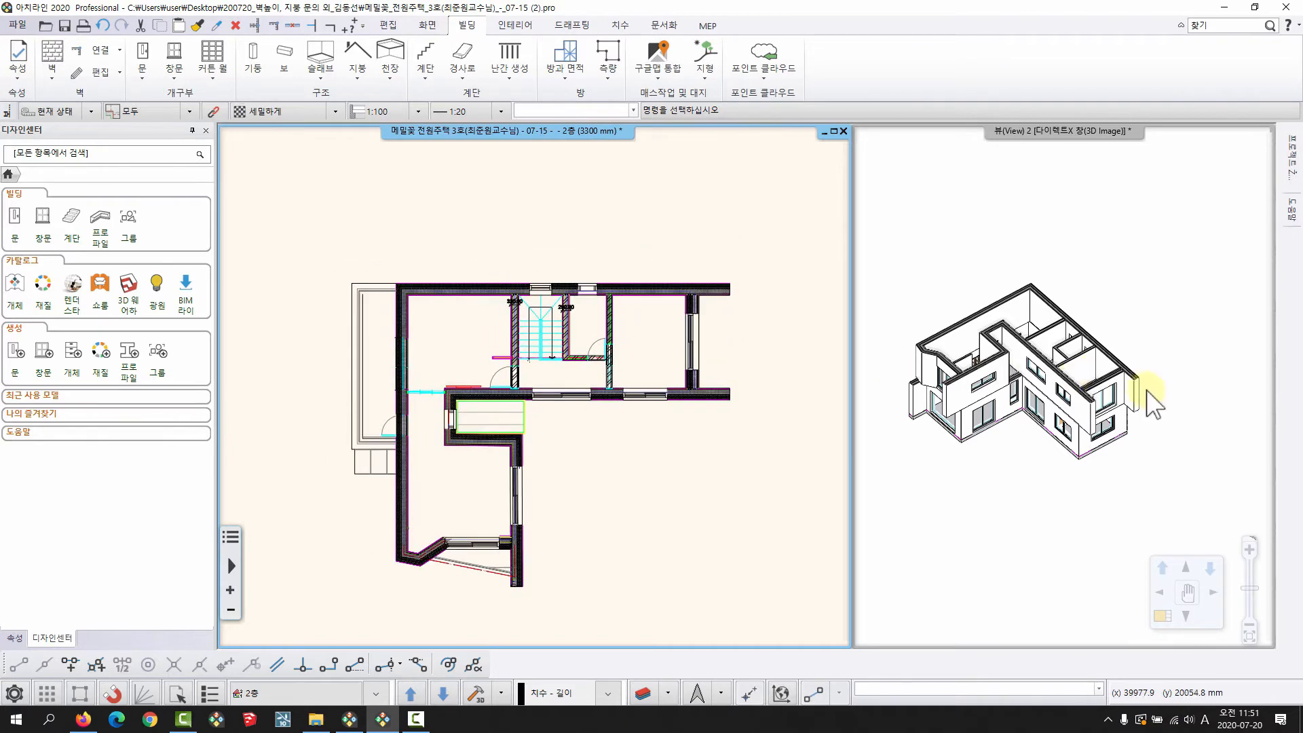
Draw a 4740 mm wall with the 1 적층 두께 300 벽 style, joining the outer ends of the two projecting second-floor walls
scroll(1142, 390, "up", 5)
middle_click_drag(1114, 390, 1071, 409)
middle_click_drag(685, 400, 584, 409)
scroll(586, 421, "up", 2)
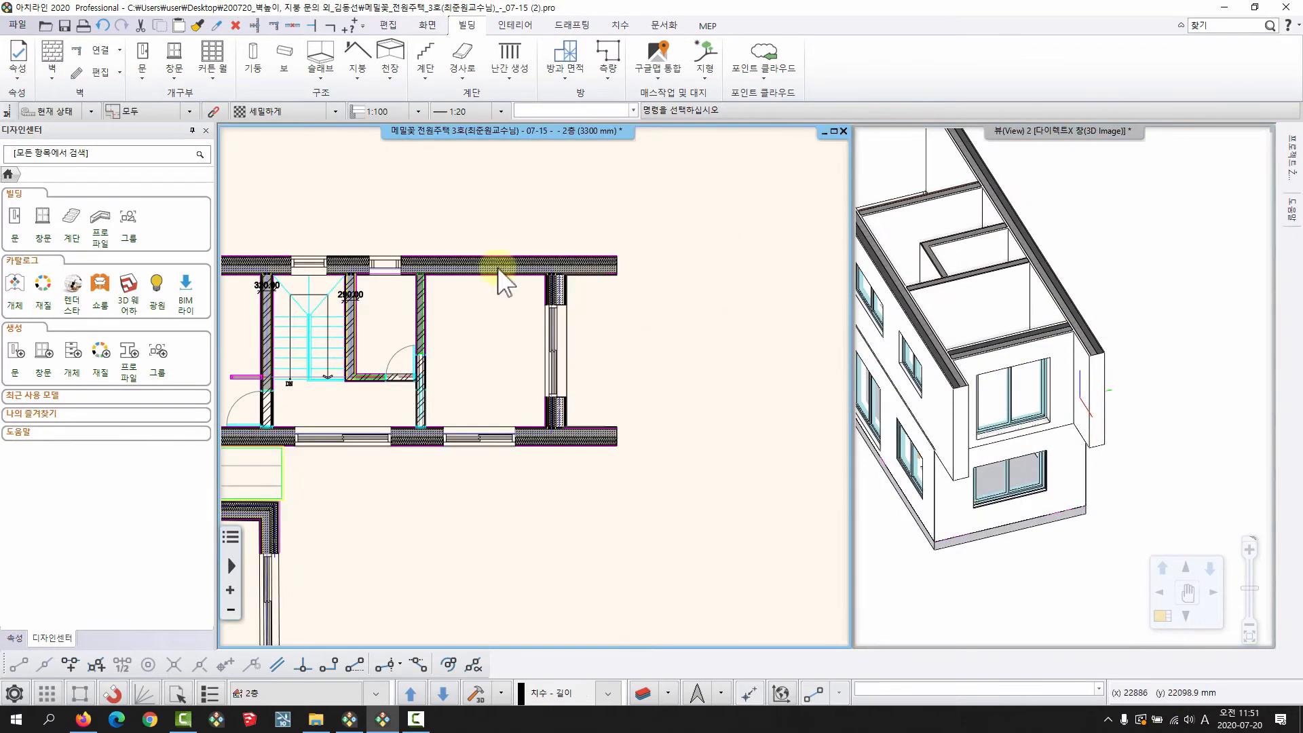
left_click(53, 74)
left_click(51, 114)
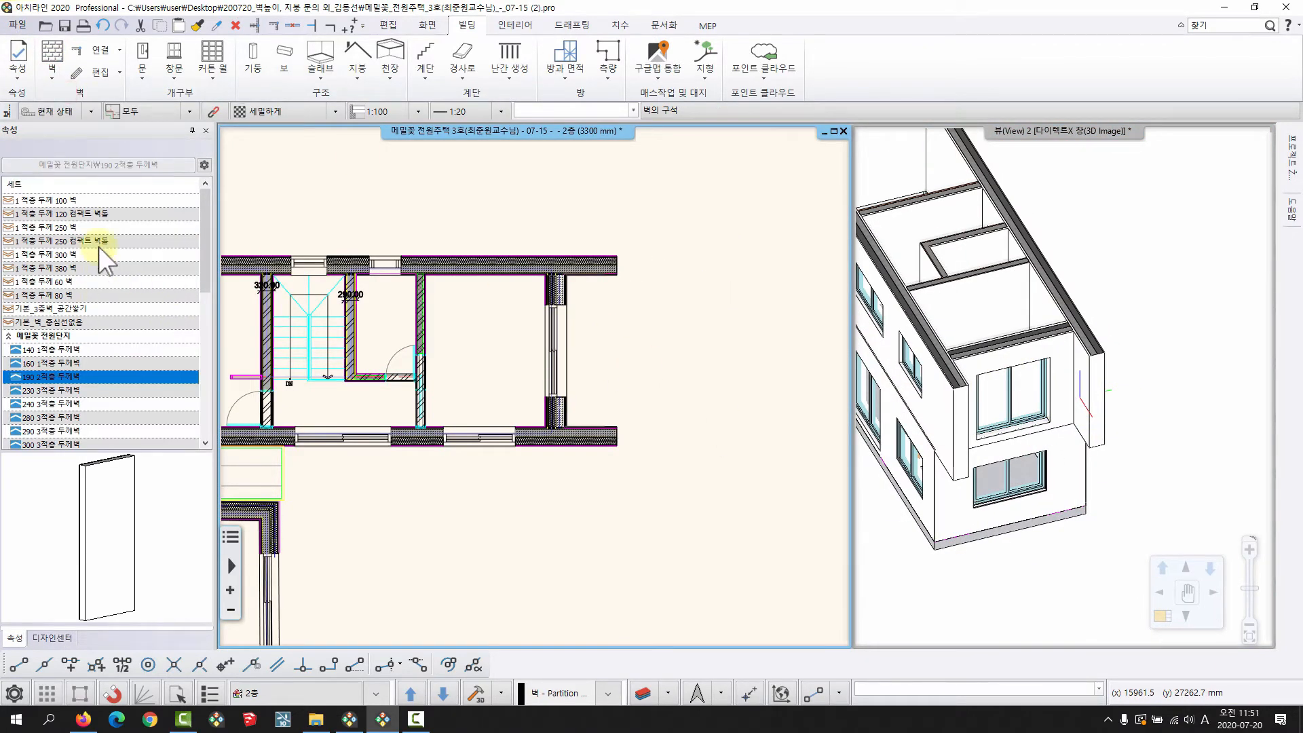
left_click(309, 295)
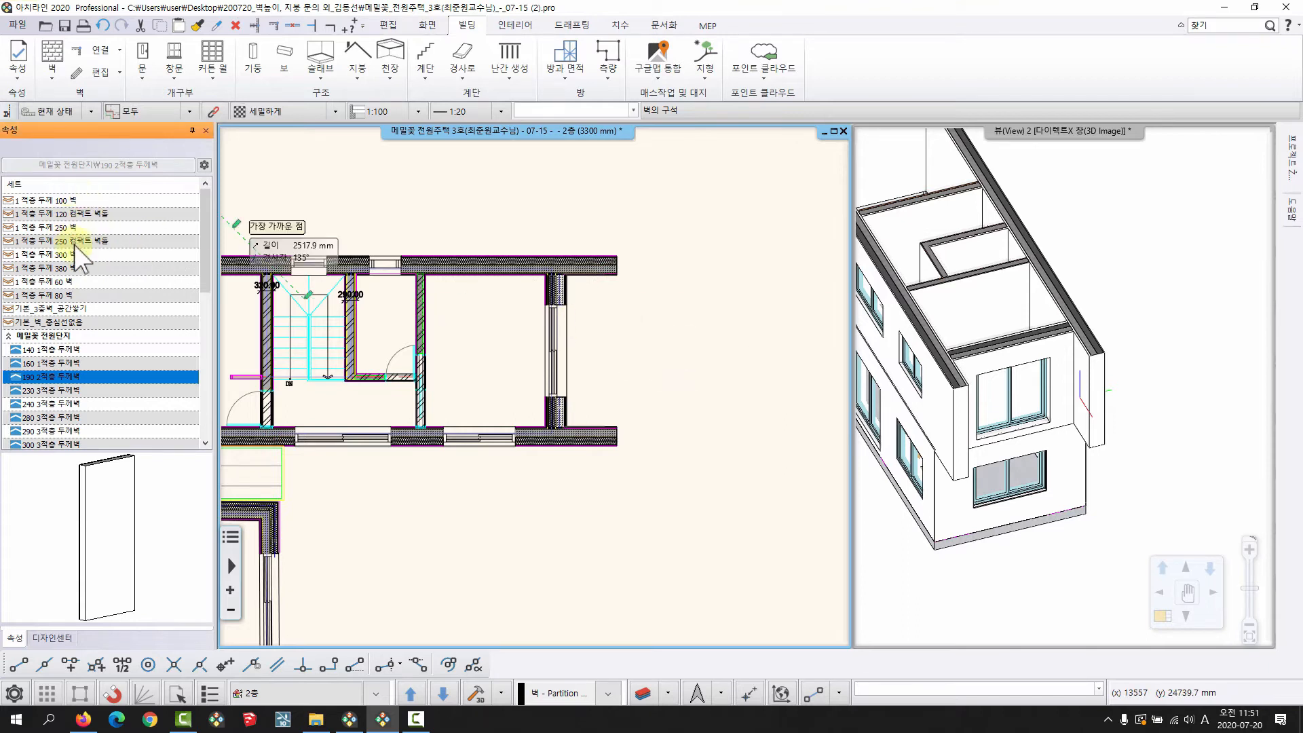
left_click(78, 255)
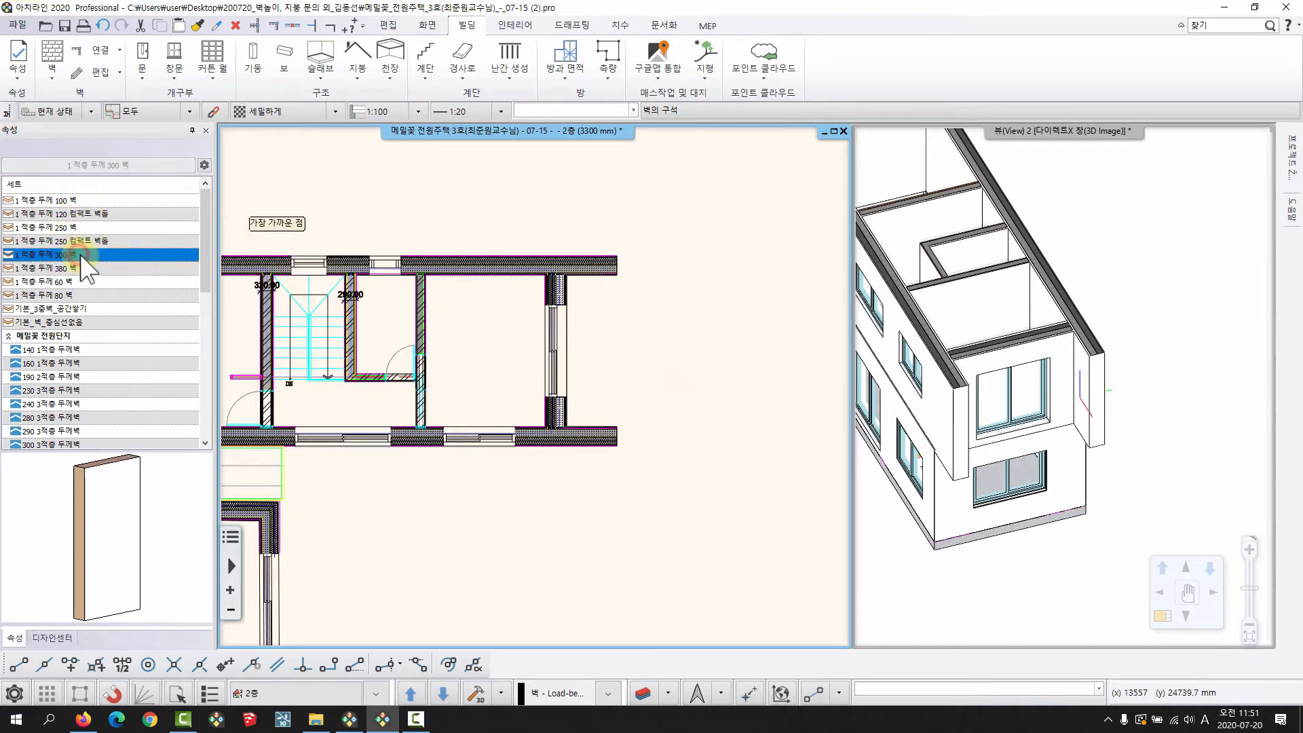
scroll(584, 282, "up", 1)
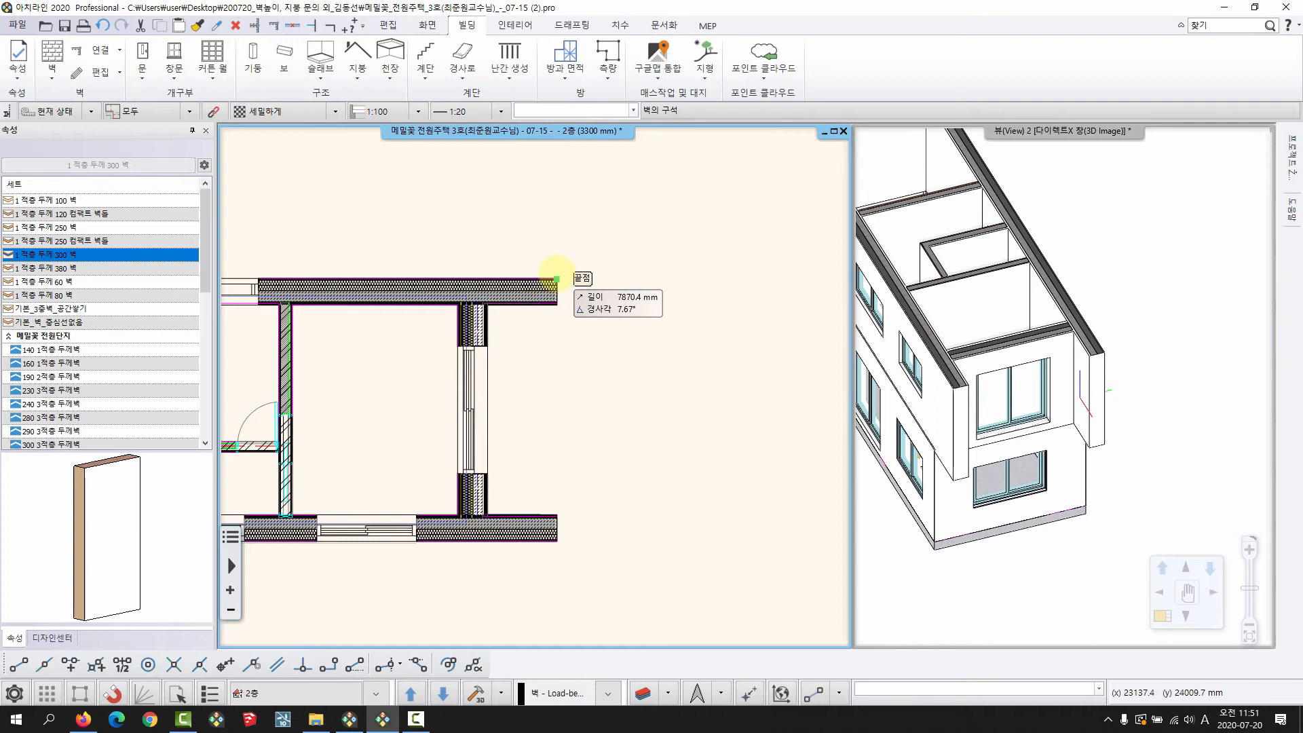
left_click(556, 274)
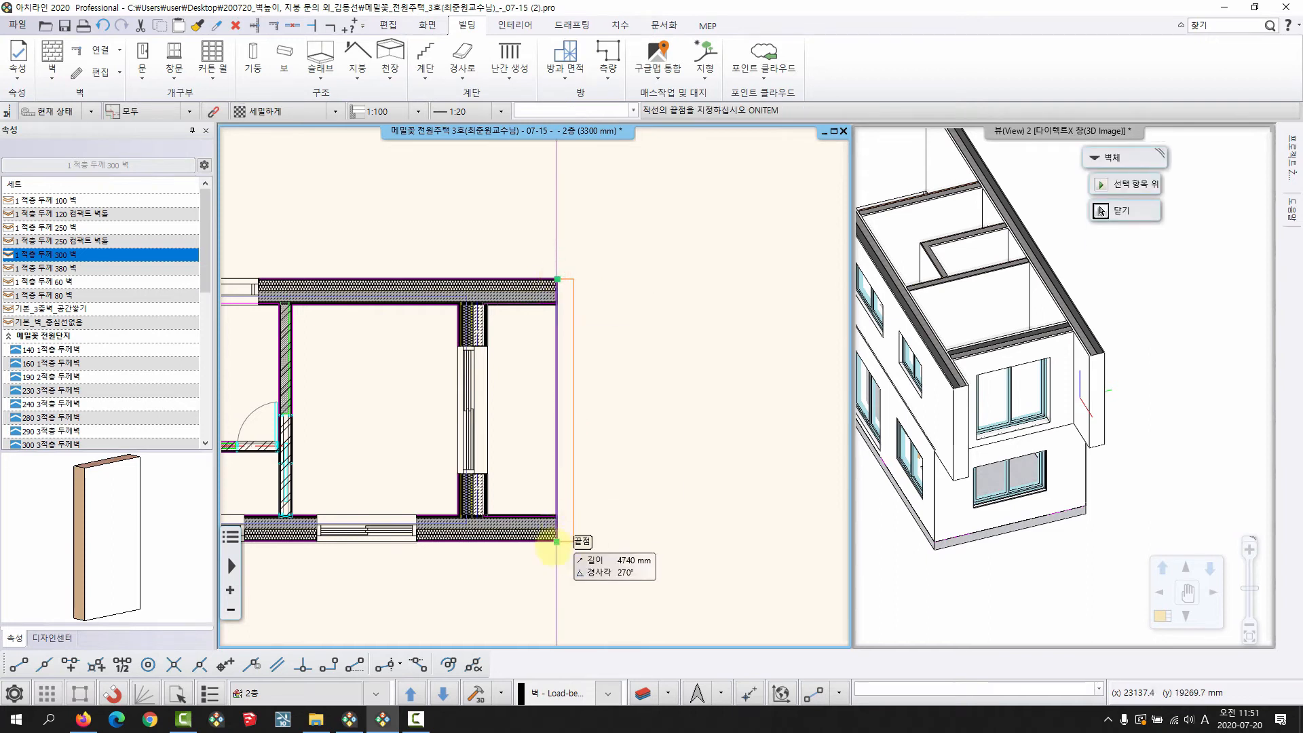
left_click(557, 541)
right_click(593, 409)
right_click(584, 371)
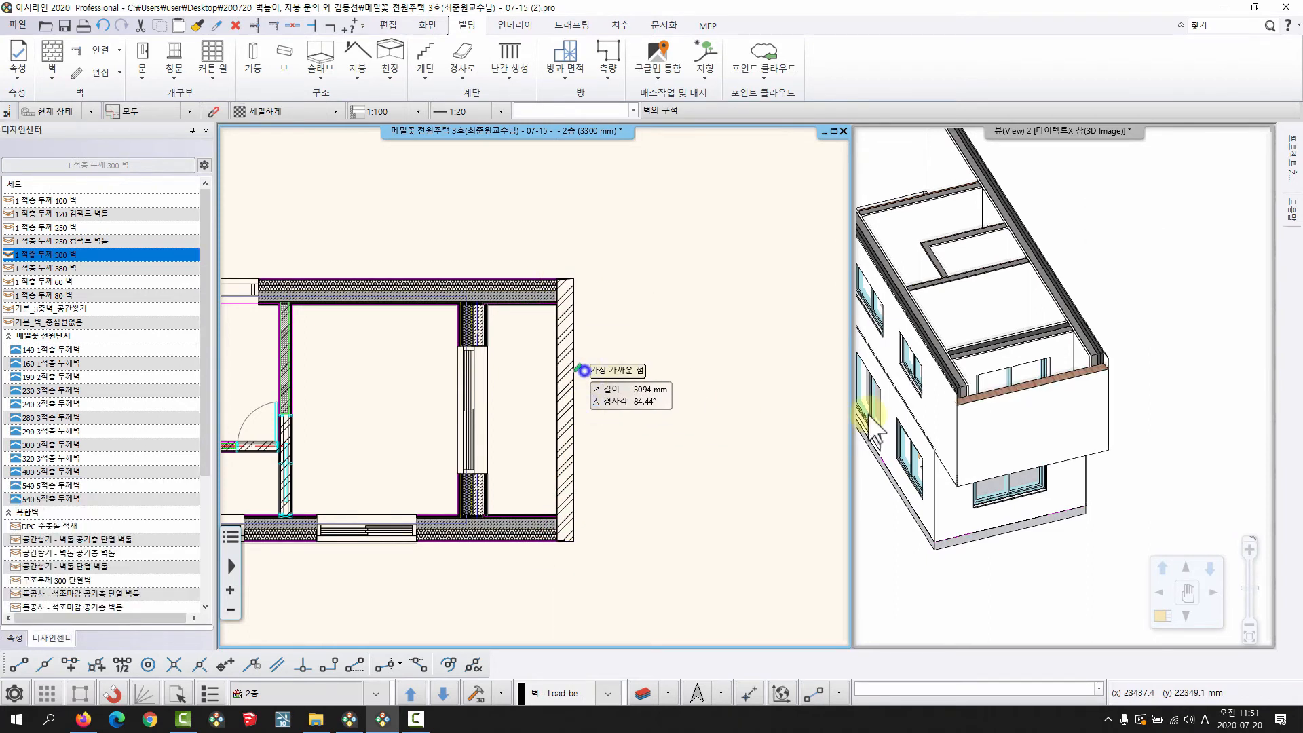
Change the height of the new end wall in 3D, raising its top edge to the tops of the adjoining side walls
scroll(1055, 428, "up", 2)
middle_click_drag(1060, 427, 1095, 414)
scroll(1085, 414, "up", 2)
left_click(1018, 378)
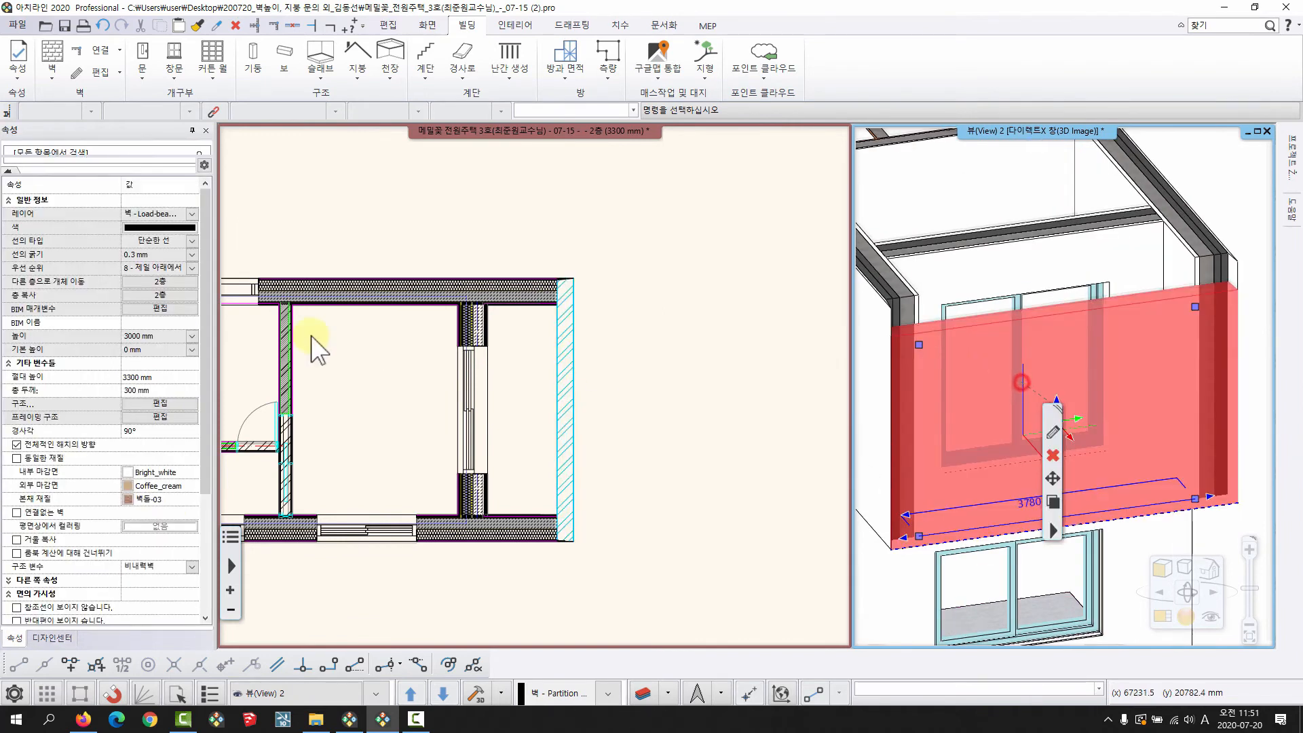
right_click(917, 354)
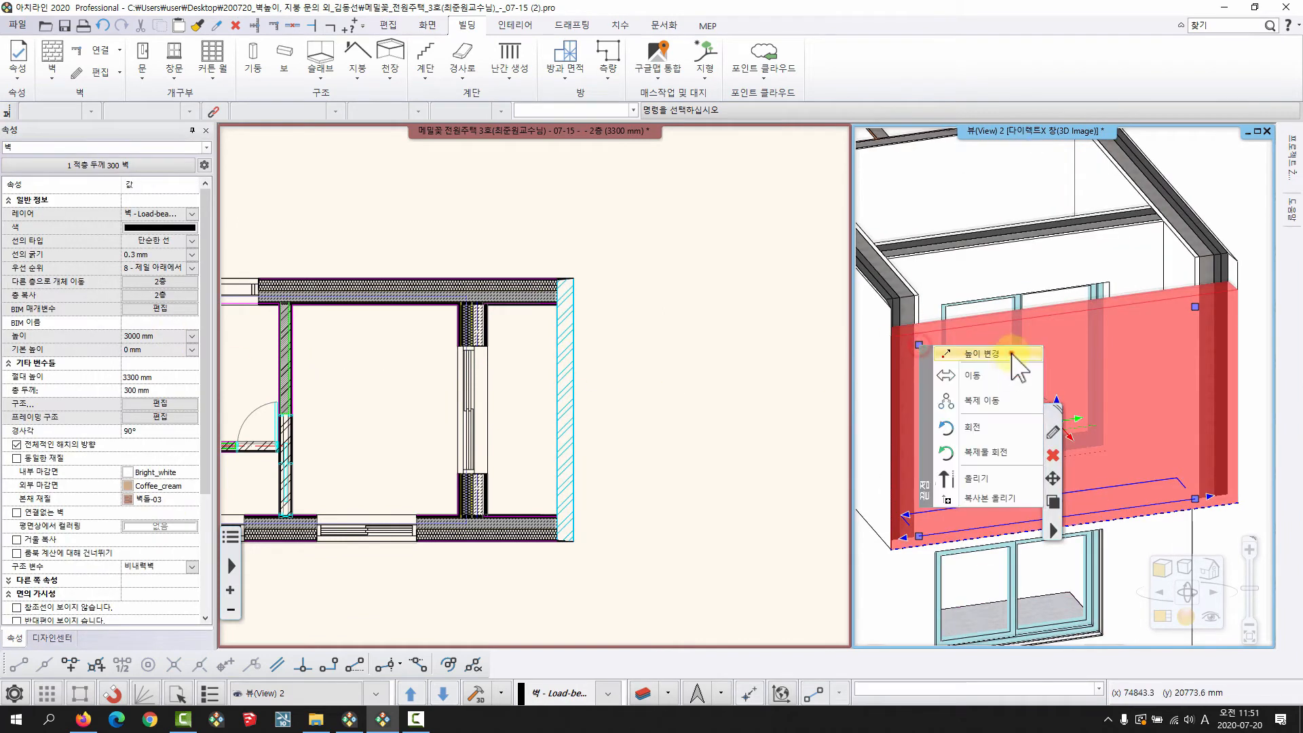
left_click(924, 358)
left_click(916, 313)
key("Escape")
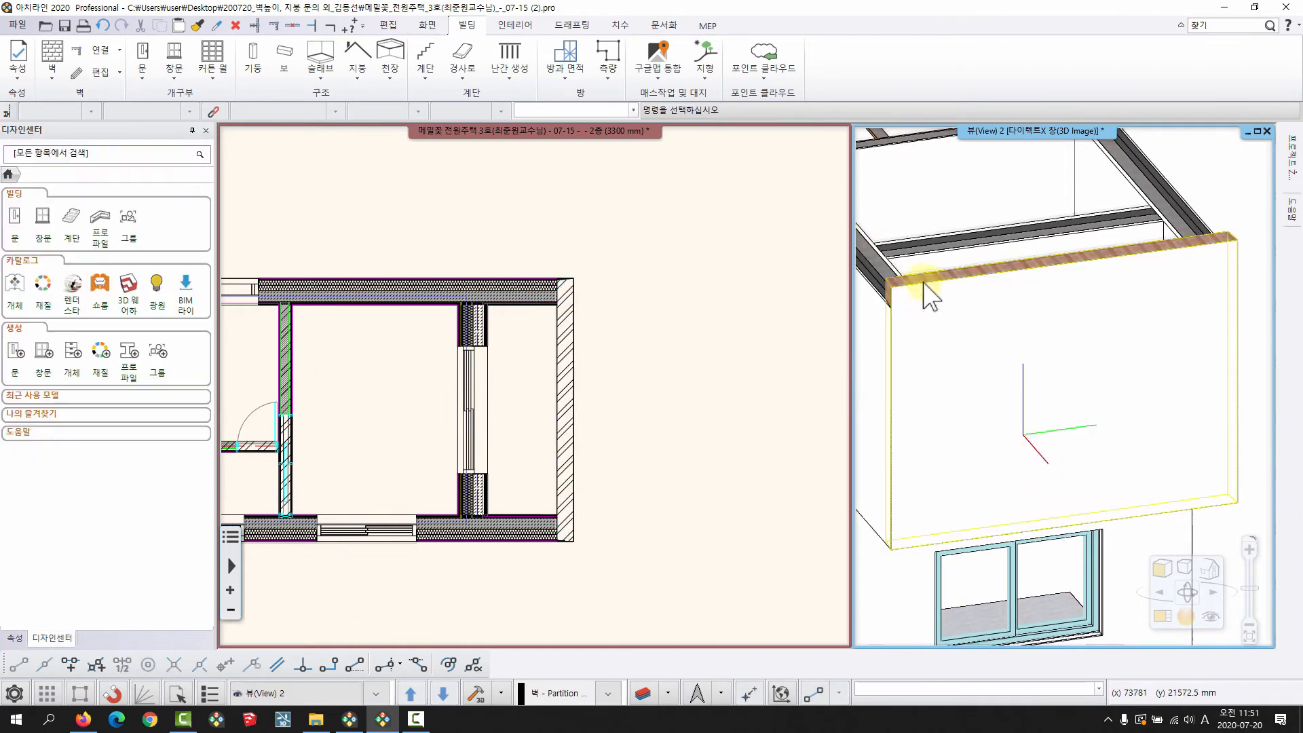
Move the end wall's upper plane in 3D to the top corner of the adjoining second-floor side wall
left_click(923, 289)
right_click(923, 285)
left_click(931, 289)
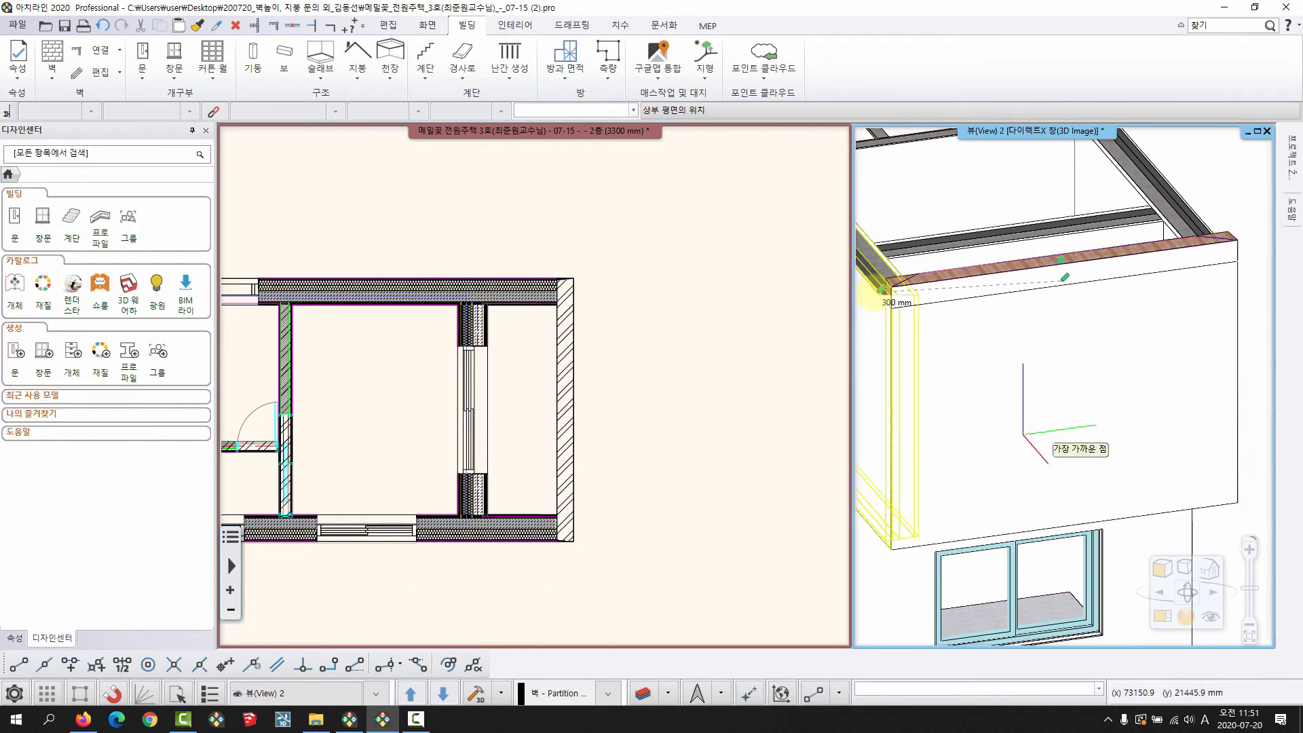
left_click(884, 299)
key("Escape")
scroll(1081, 378, "down", 3)
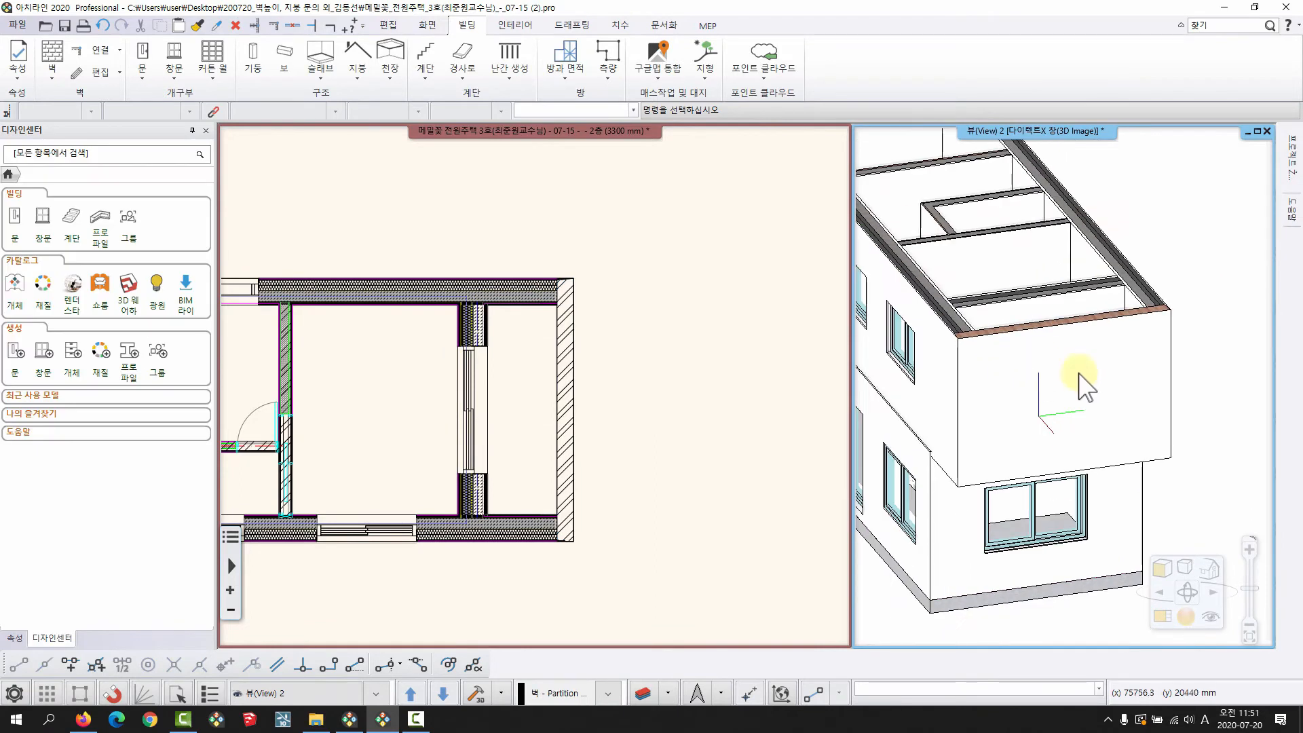
Try 전체 정면 프로파일 추가 on the end wall's outer face, placing the elevation layout beside the plan, and leave profile editing
left_click(538, 349)
scroll(532, 401, "up", 3)
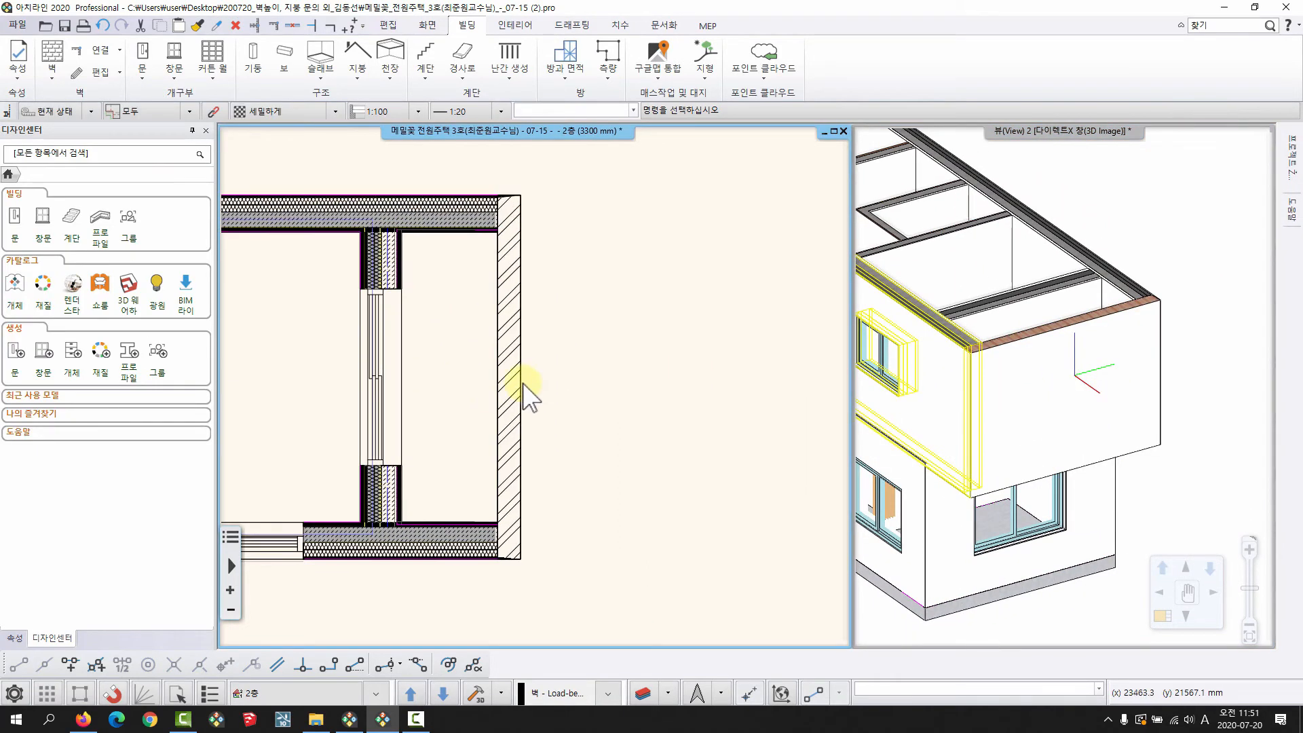
left_click(523, 384)
right_click(522, 384)
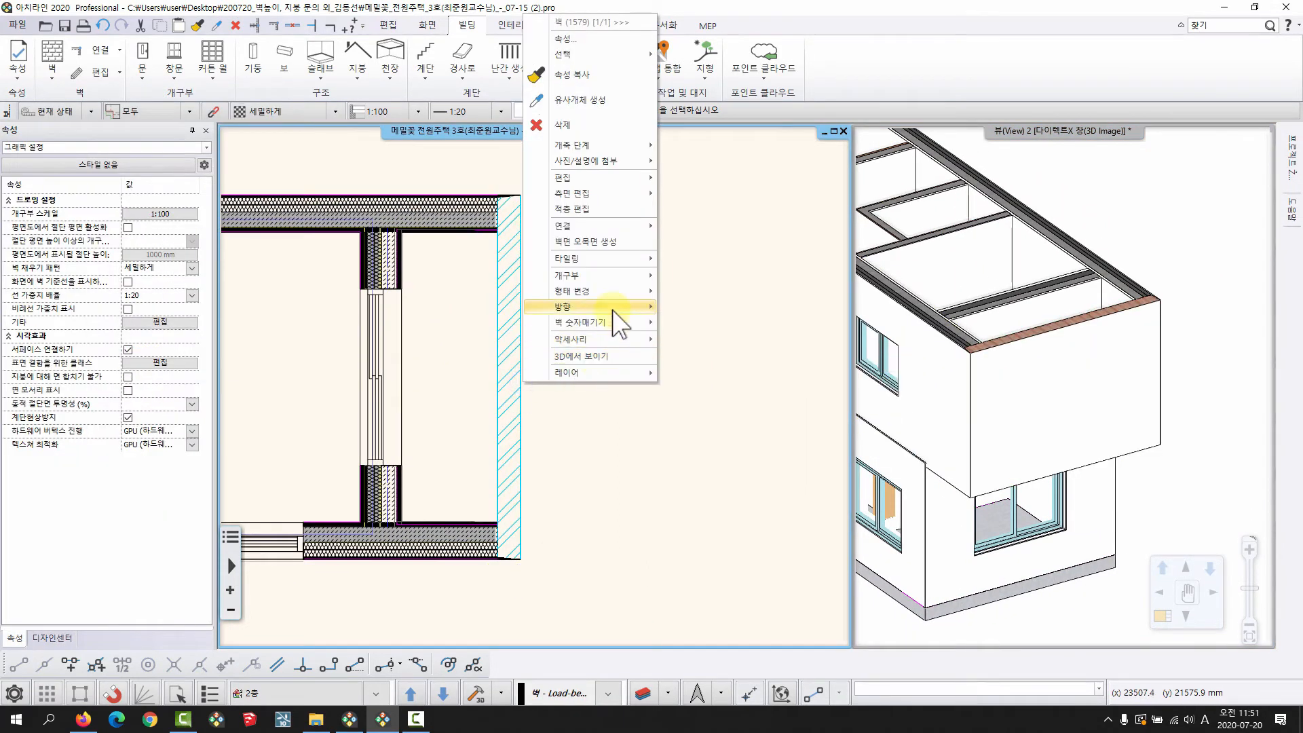
mouse_move(617, 291)
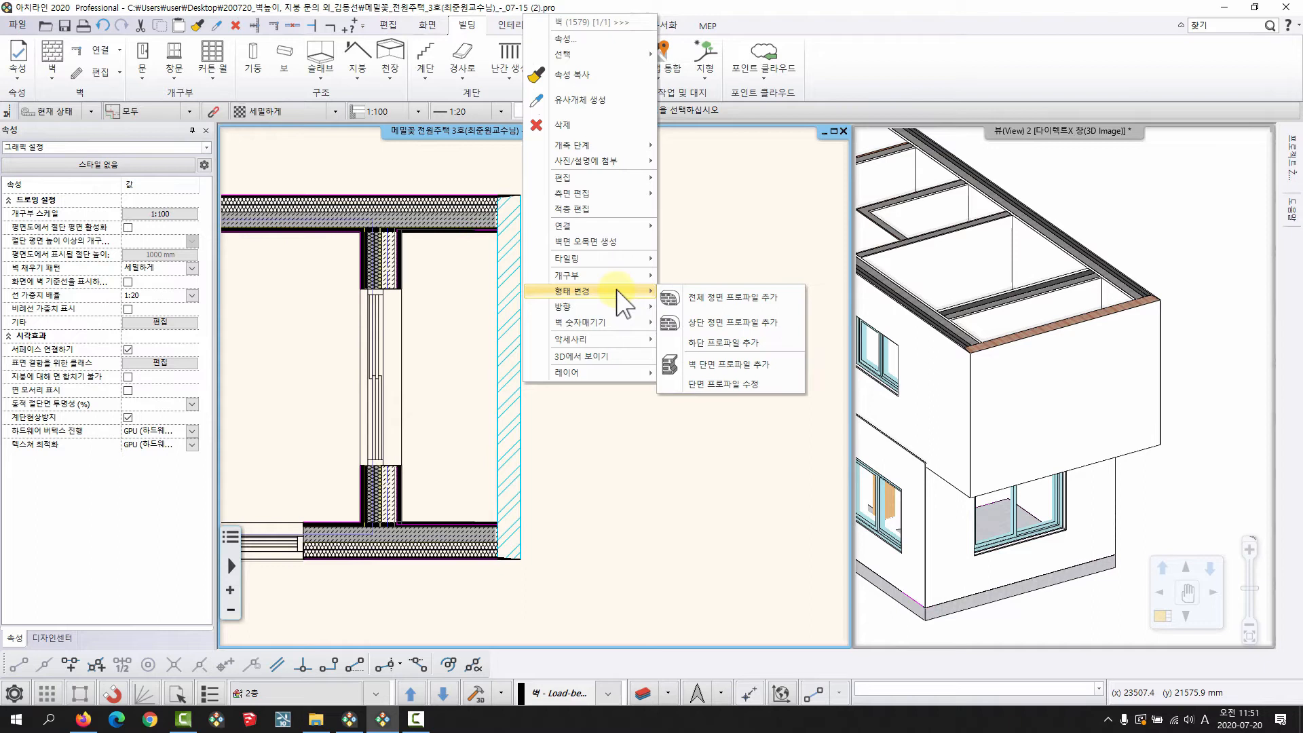
left_click(737, 298)
scroll(509, 339, "down", 2)
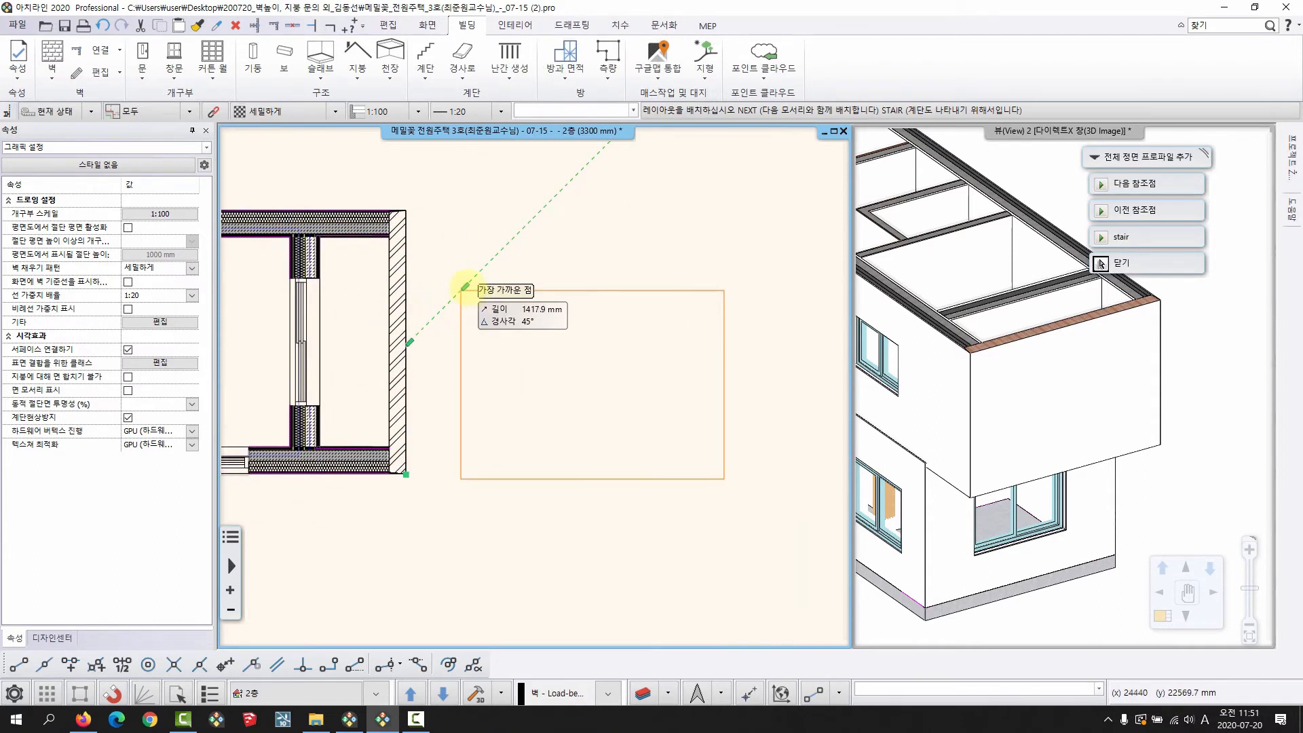
left_click(465, 279)
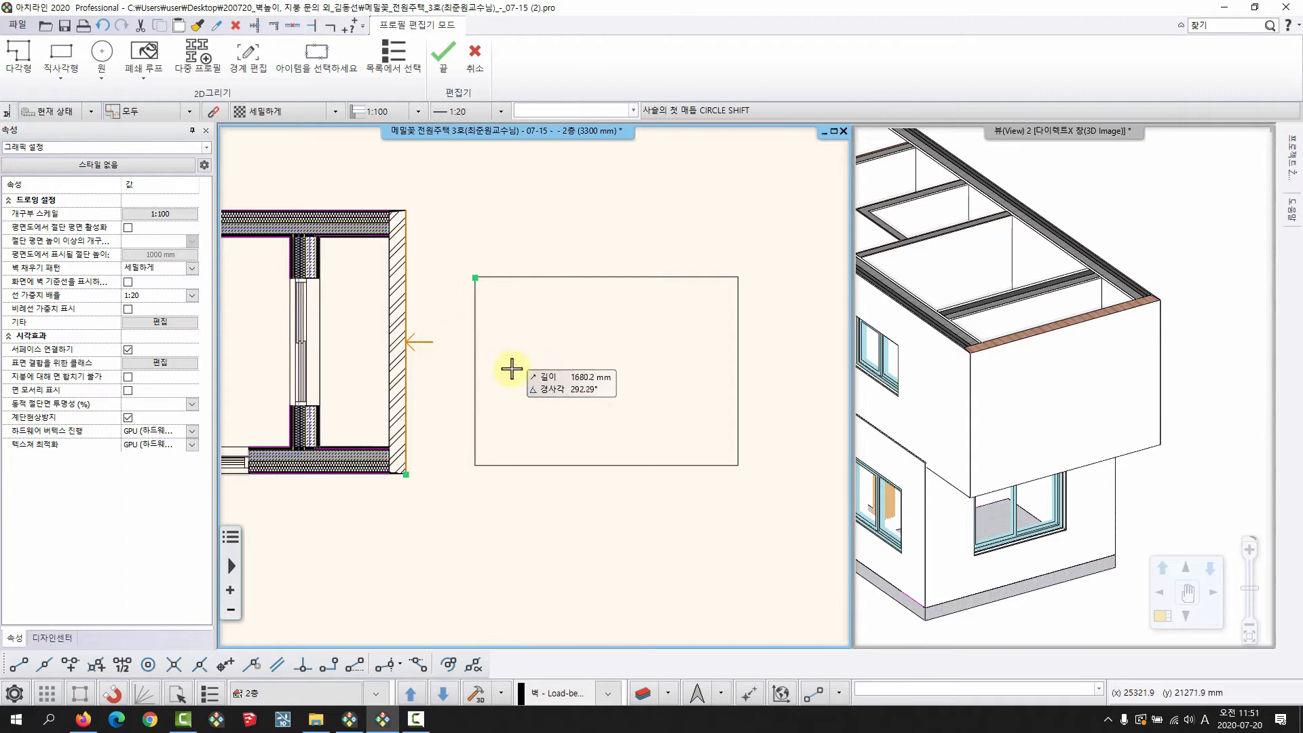
key("Escape")
Try 전체 정면 프로파일 추가 from the end wall's inner face, with the layout below and beside the plan, and leave profile editing
scroll(419, 333, "up", 1)
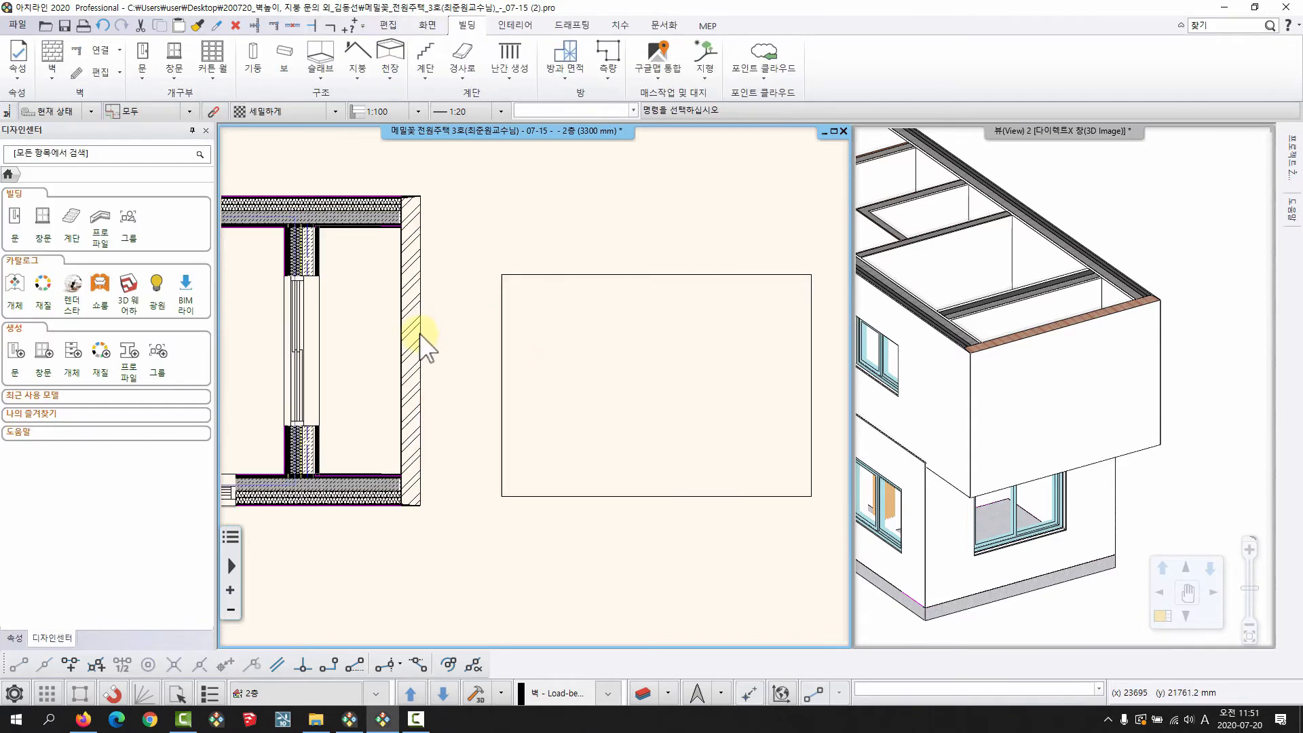
scroll(420, 333, "up", 2)
left_click(438, 365)
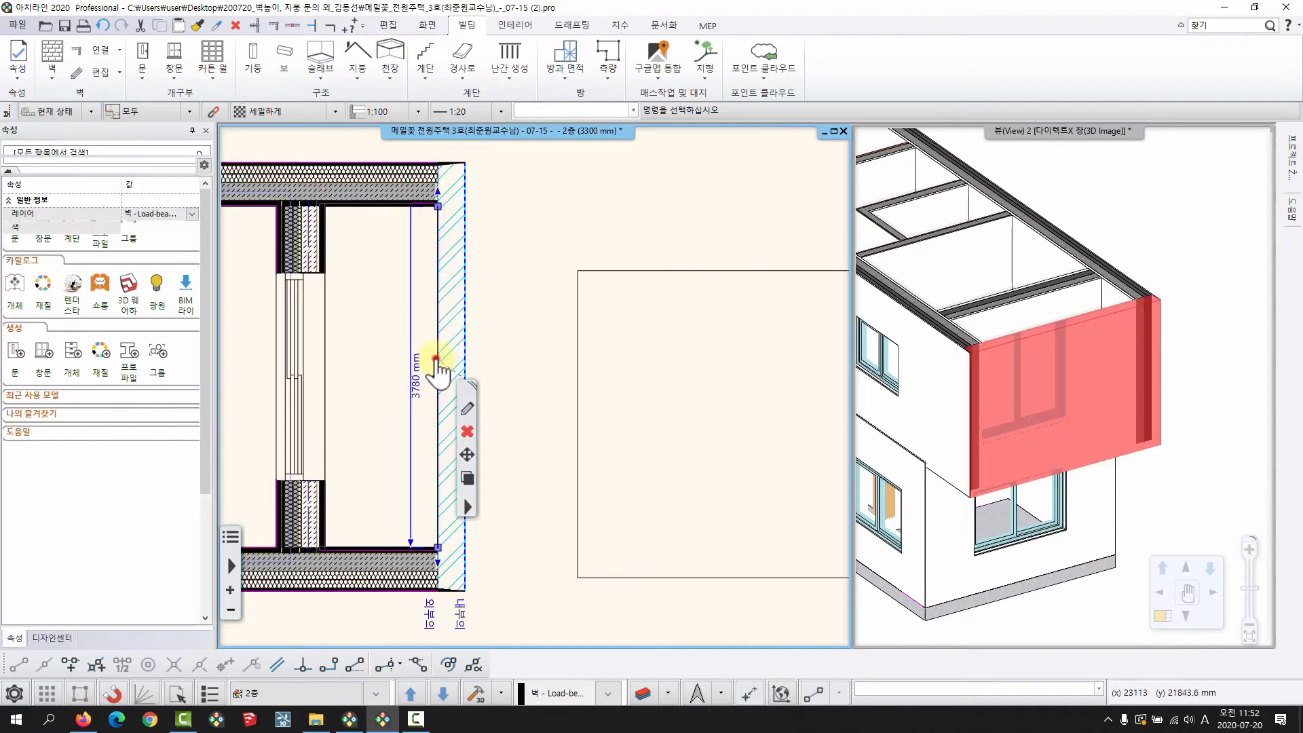
right_click(438, 376)
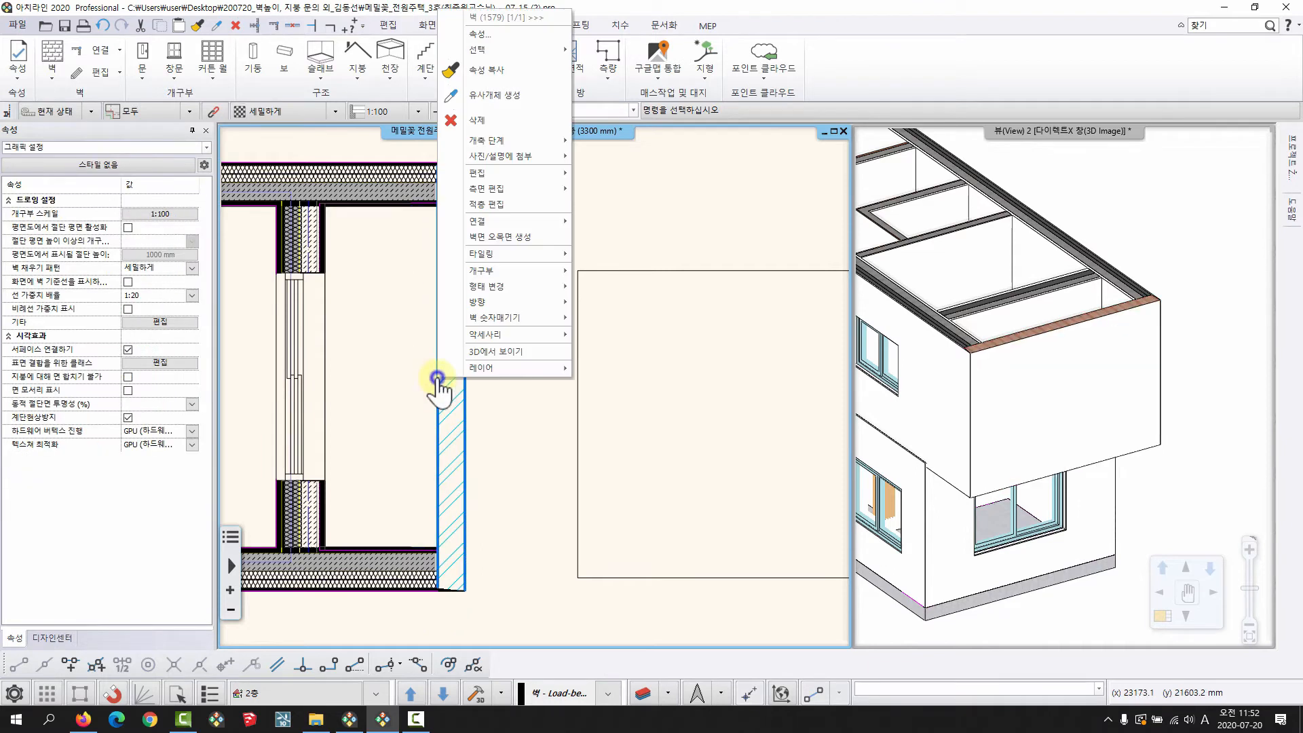
mouse_move(508, 286)
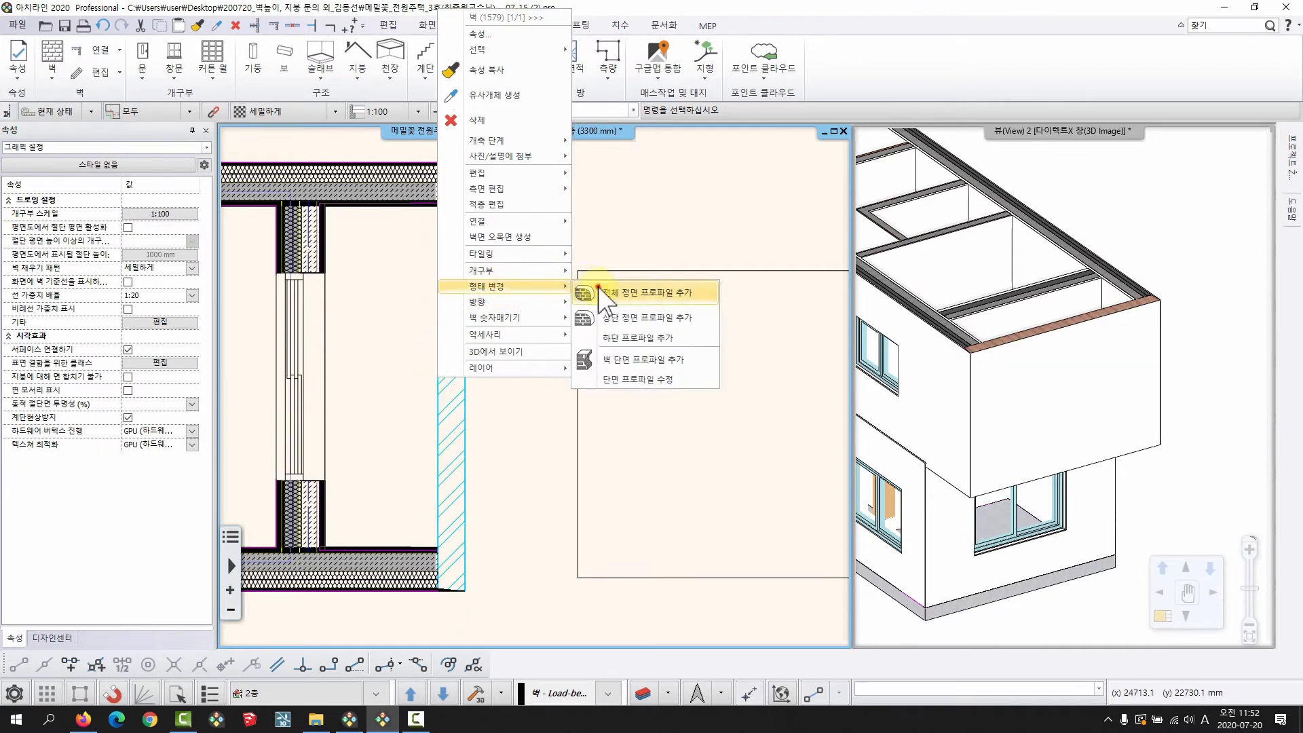
left_click(597, 286)
scroll(533, 291, "down", 2)
middle_click_drag(534, 292, 503, 180)
left_click(536, 328)
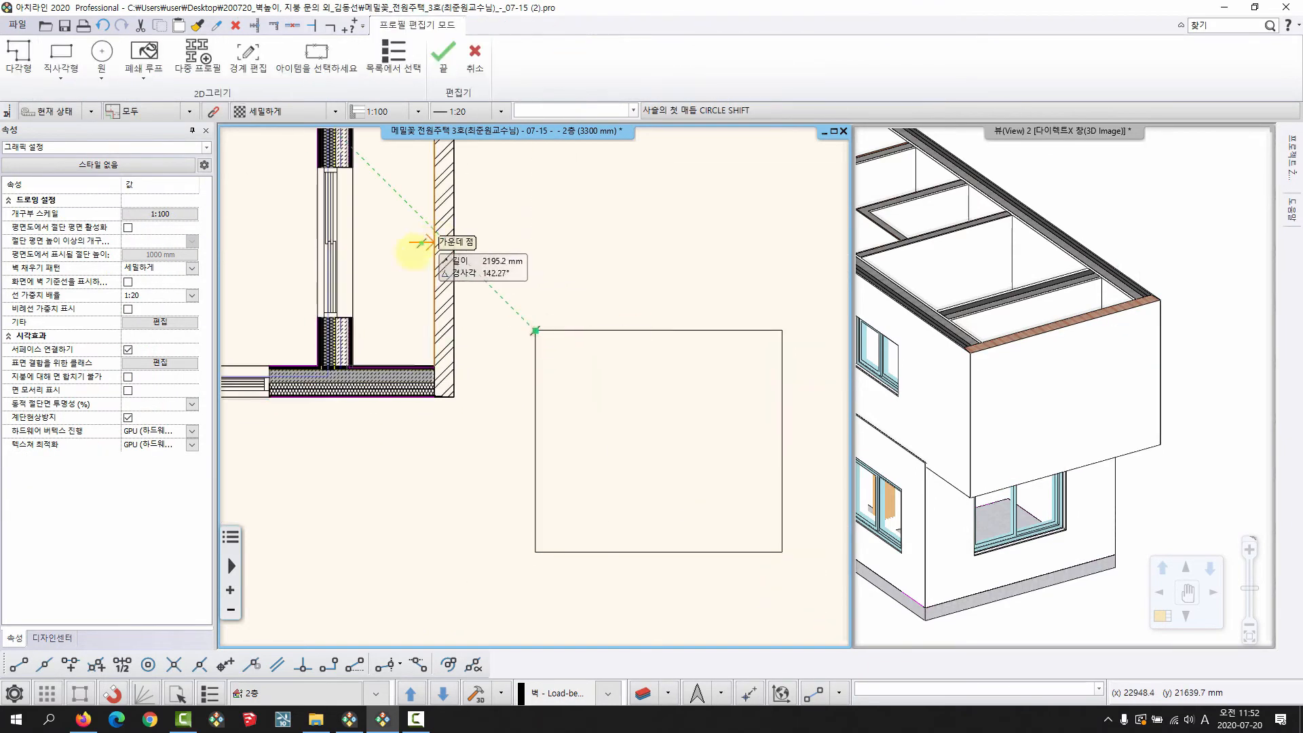
middle_click_drag(415, 254, 487, 296)
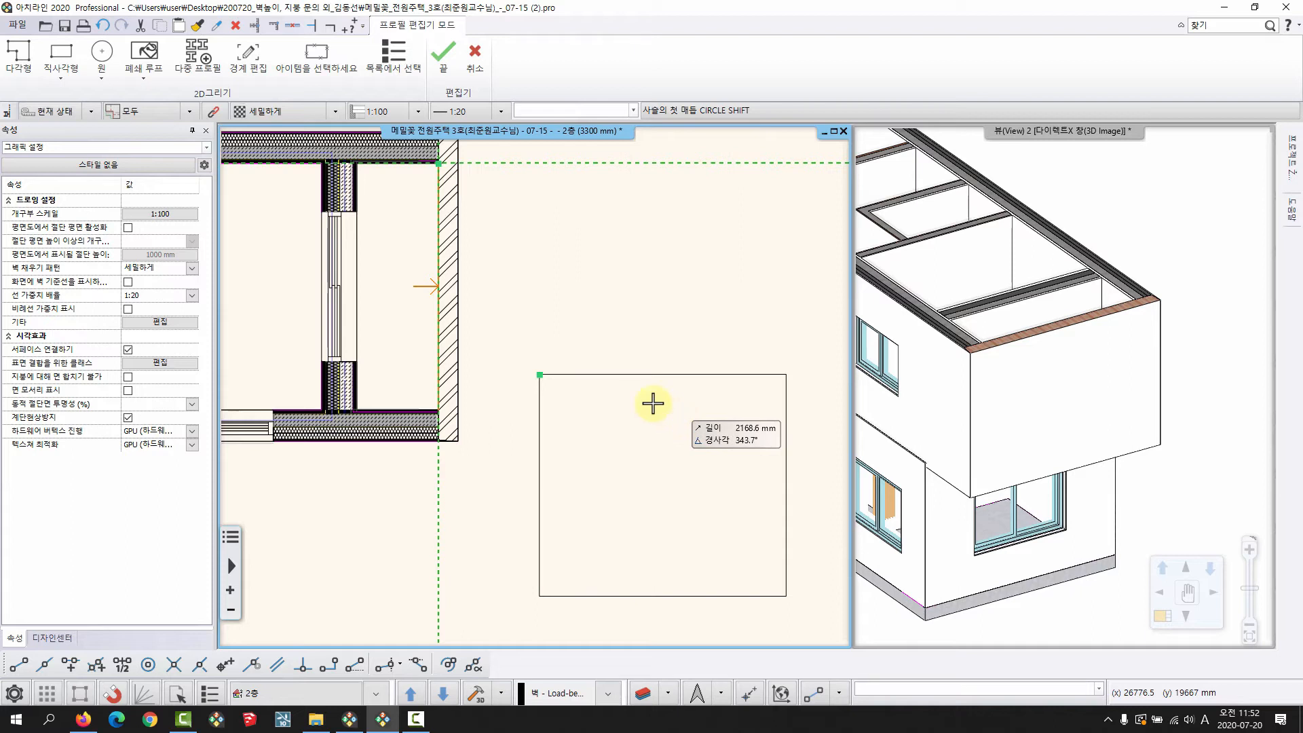
key("Escape")
Place the full front profile layout for the end wall's outer face about 896 mm away from it and exit the profile editor
left_click(450, 282)
right_click(456, 274)
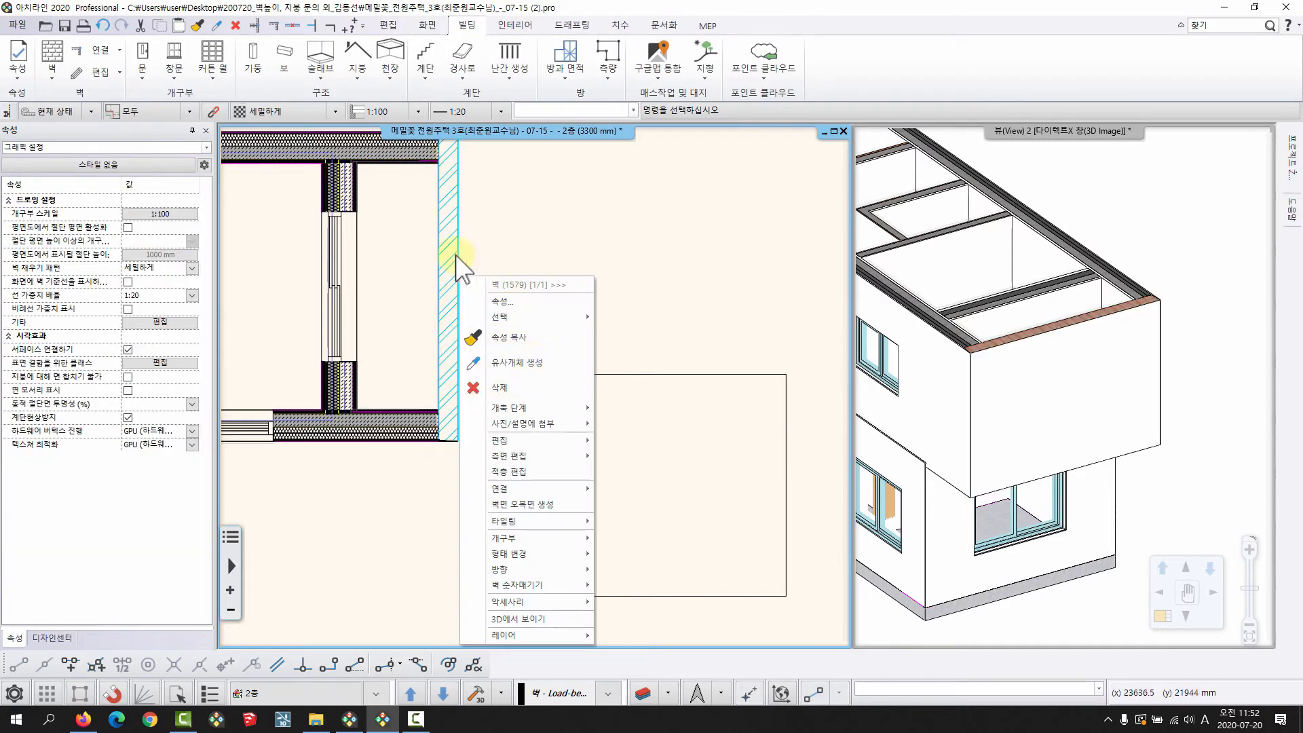
left_click(452, 219)
middle_click_drag(473, 249, 461, 261)
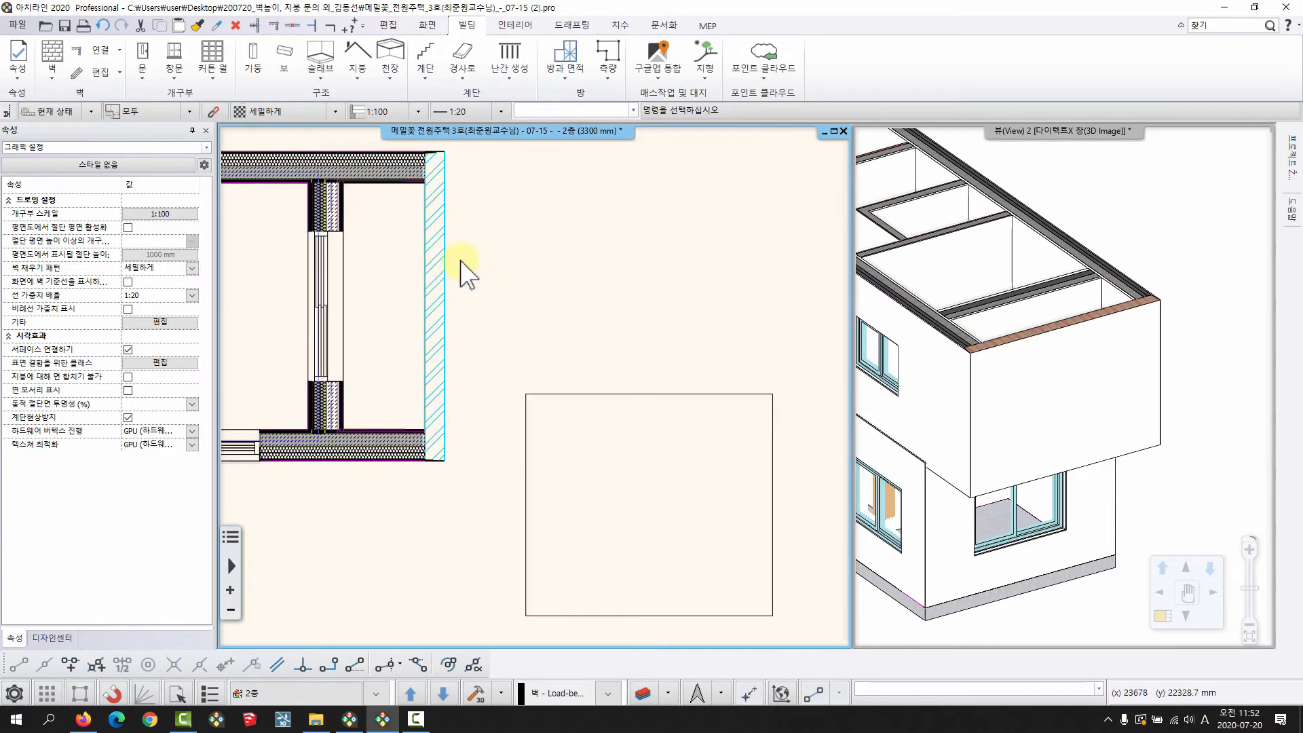
left_click(444, 224)
right_click(443, 222)
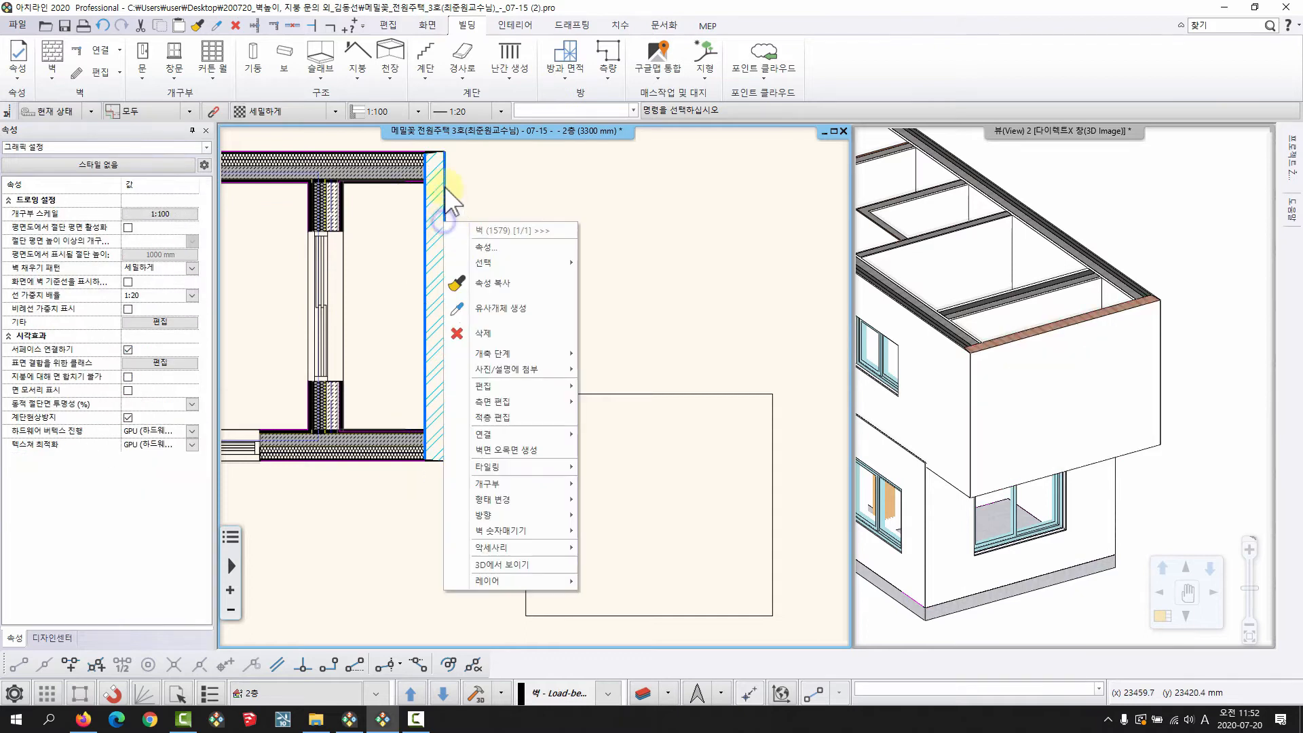
mouse_move(542, 500)
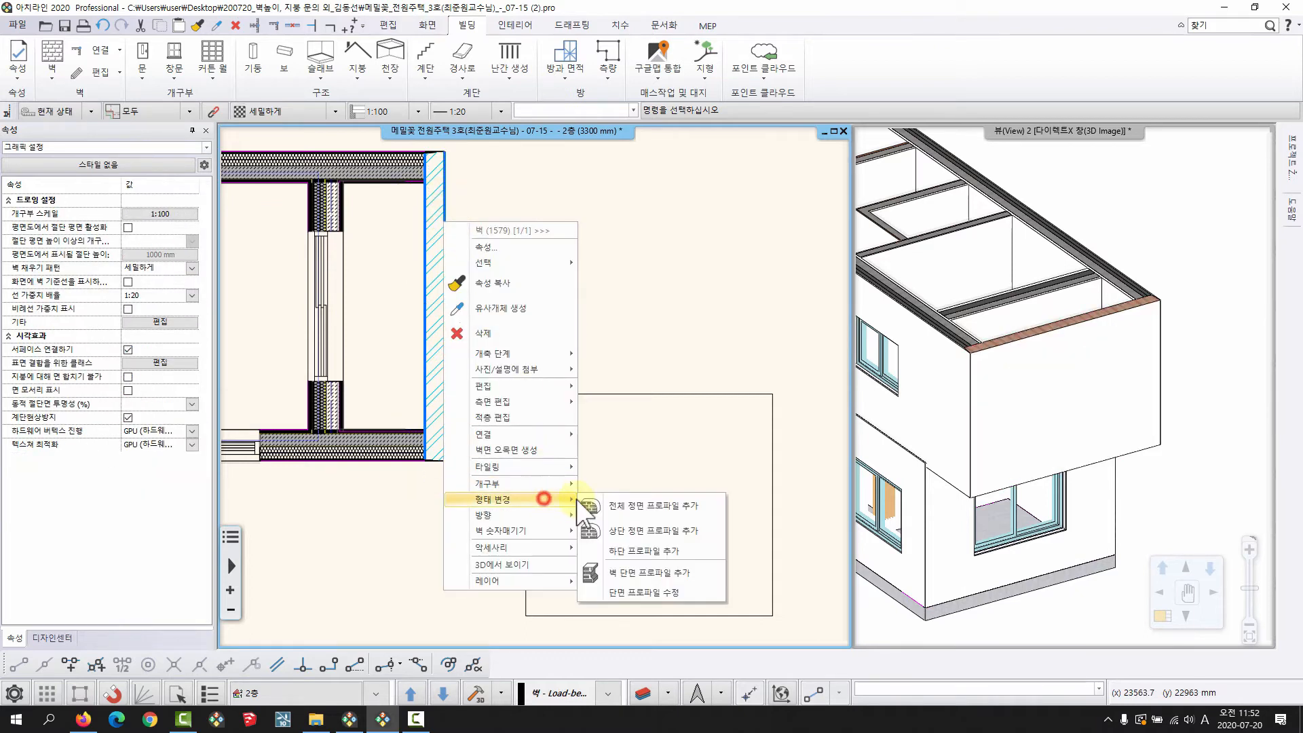
left_click(626, 513)
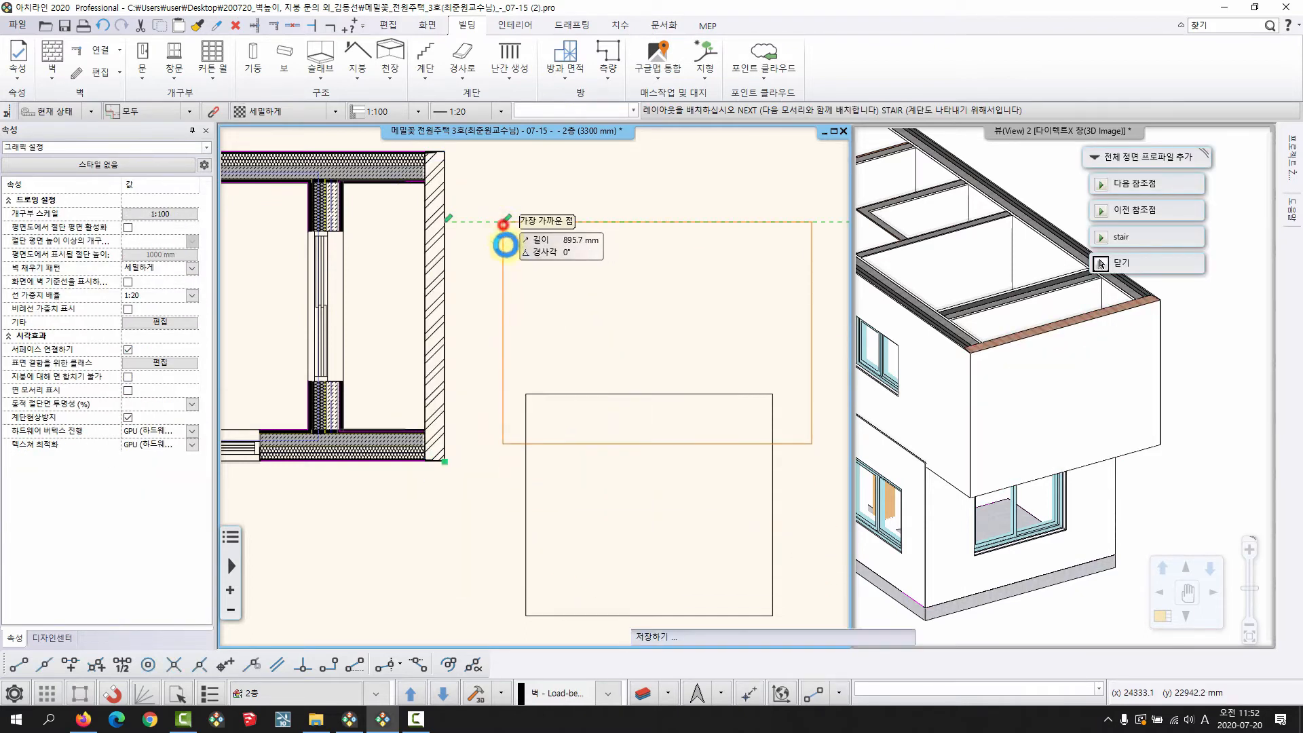
middle_click_drag(543, 327, 471, 355)
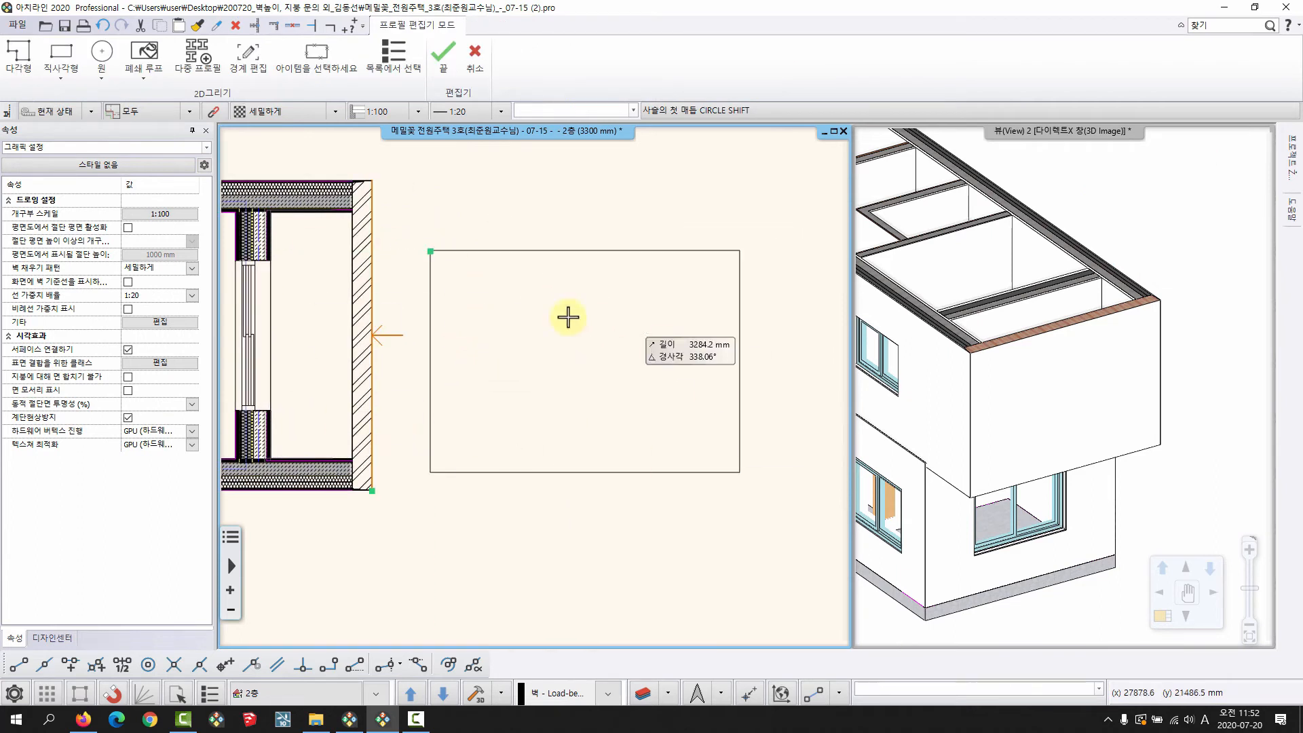
right_click(500, 341)
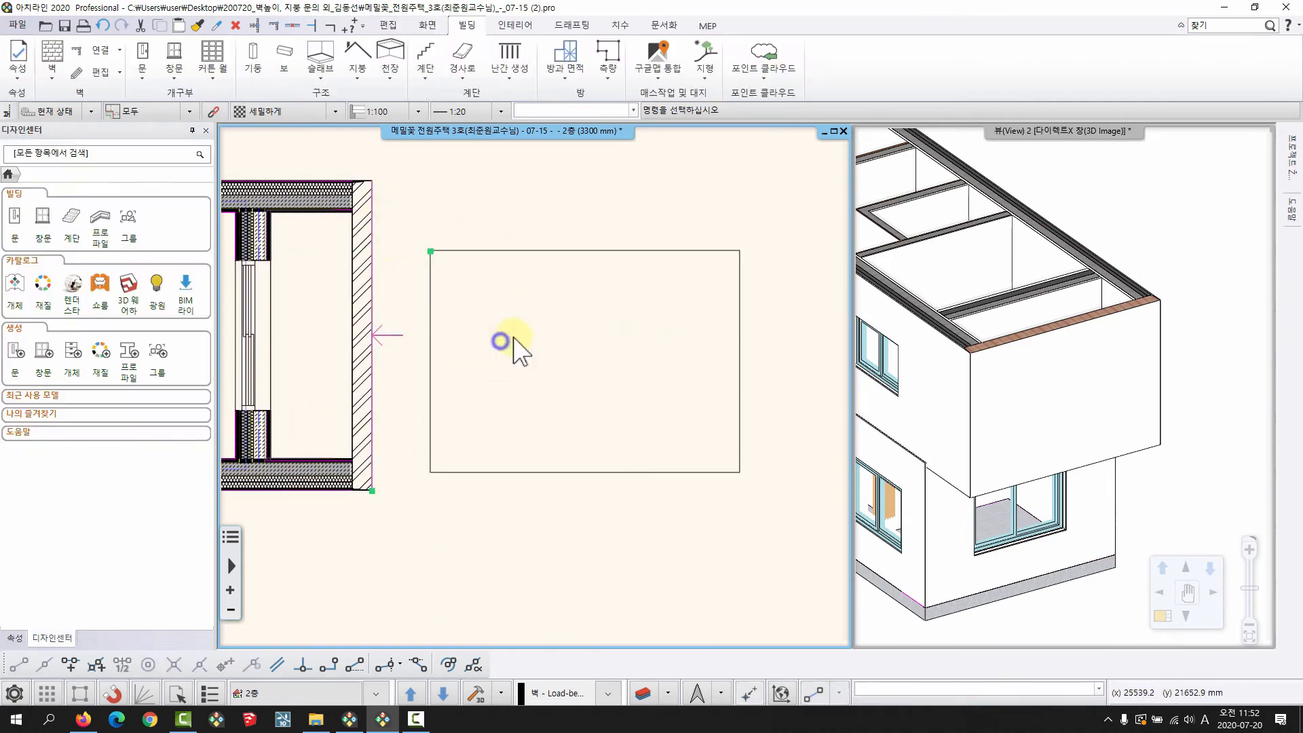
left_click(505, 296)
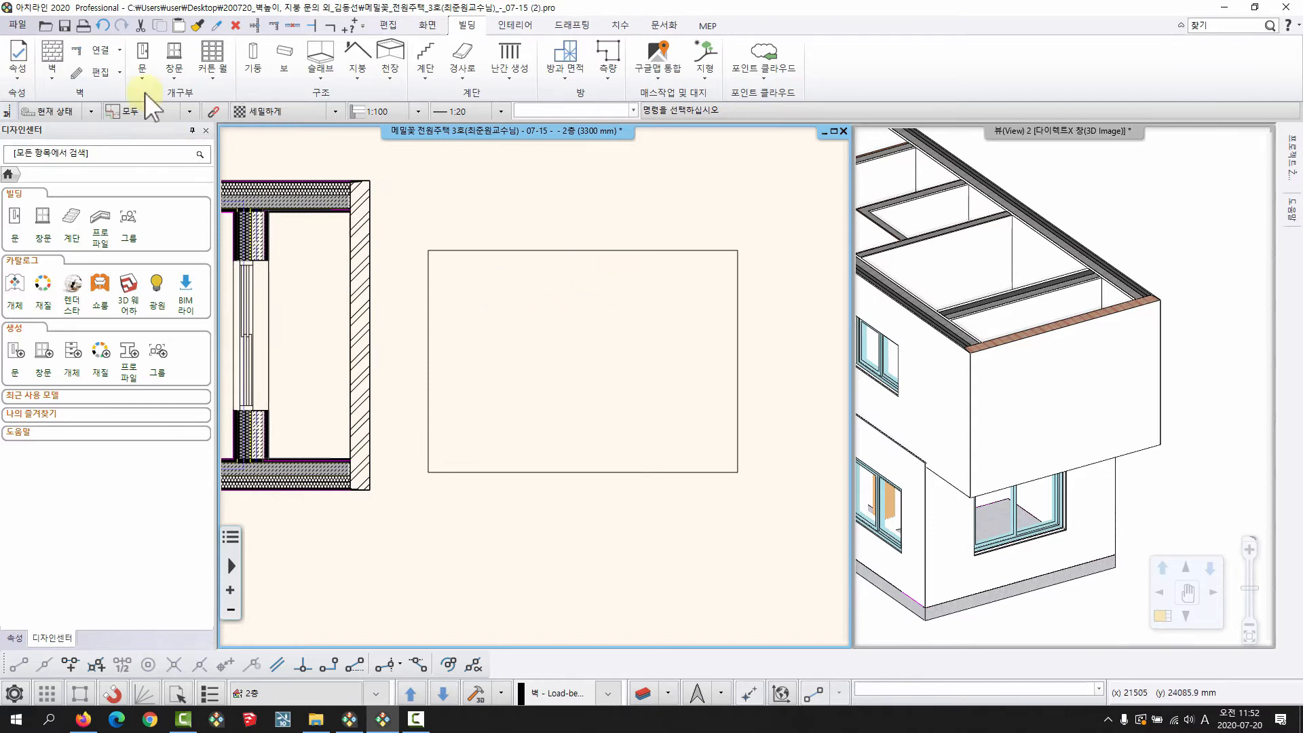
Draw a closed four-sided polyline with a sloped top edge, about 2290 mm wide, inside the wall's elevation rectangle
left_click(572, 25)
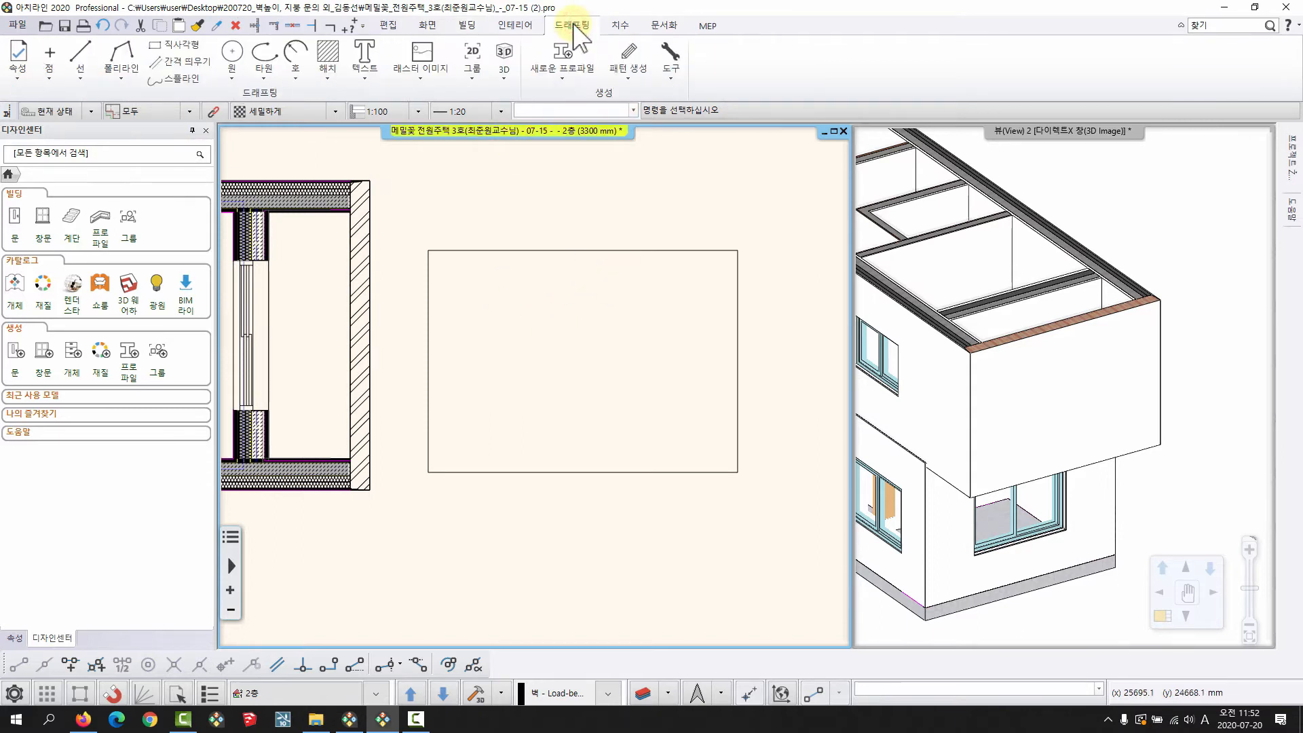
left_click(121, 77)
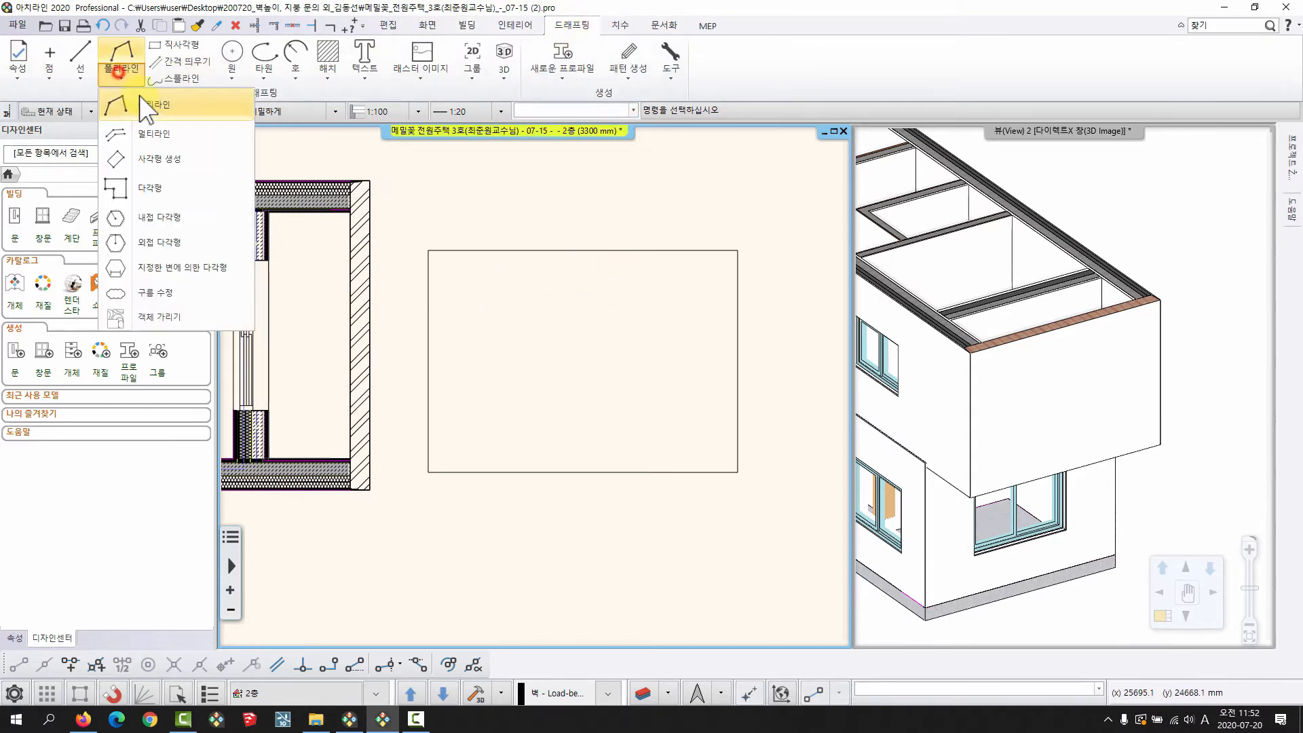
left_click(116, 90)
left_click(647, 271)
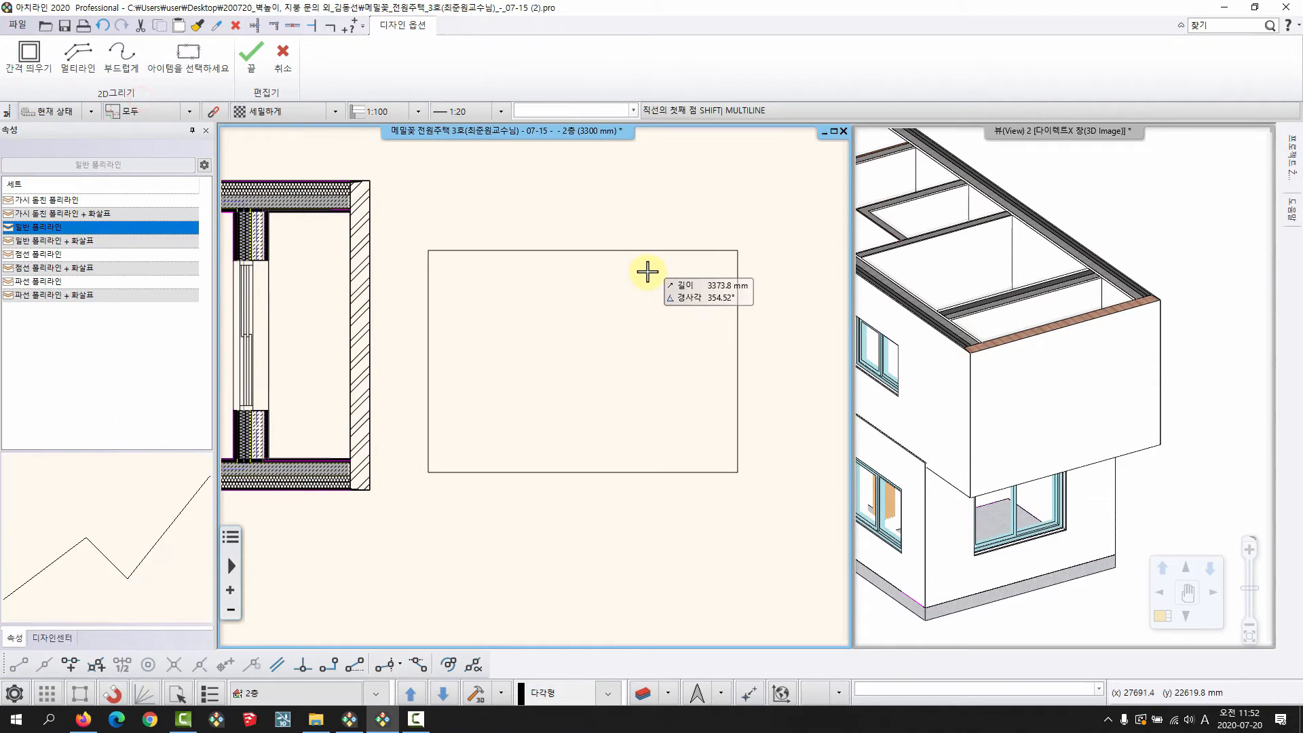
left_click(499, 322)
left_click(486, 427)
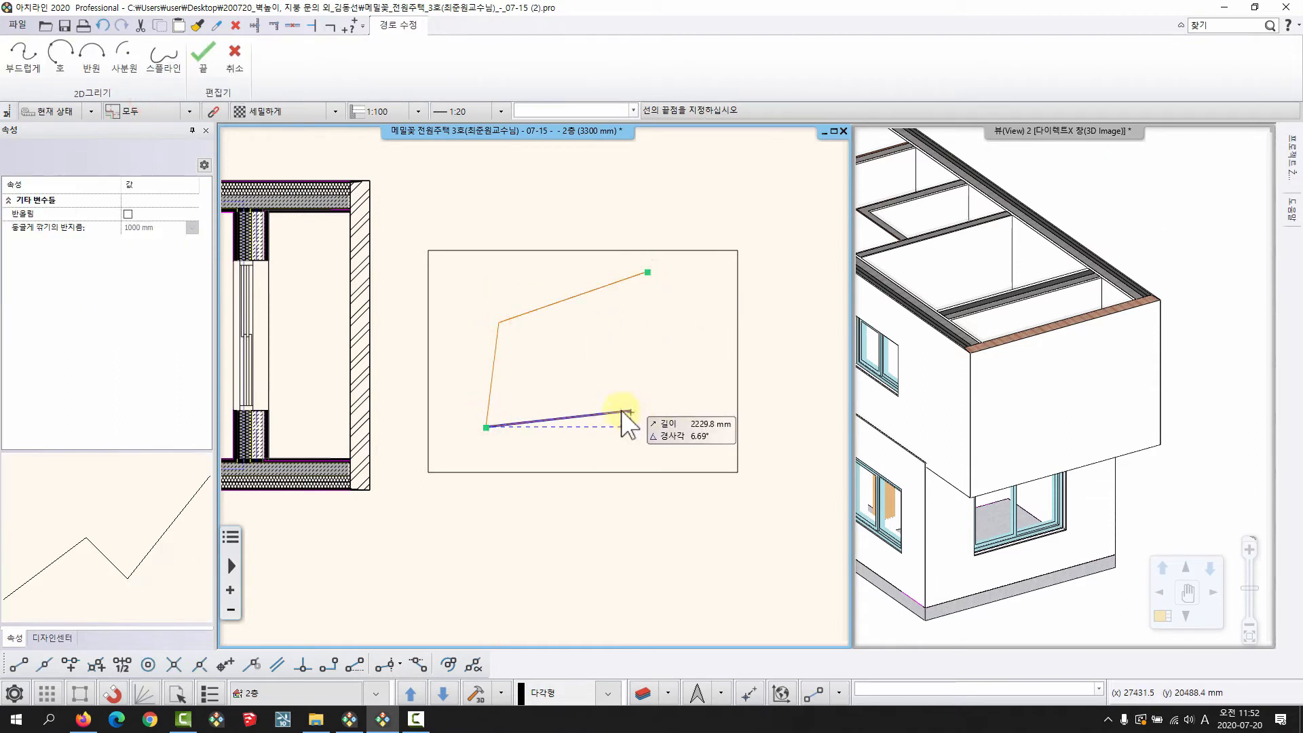
key("BackSpace")
left_click(500, 433)
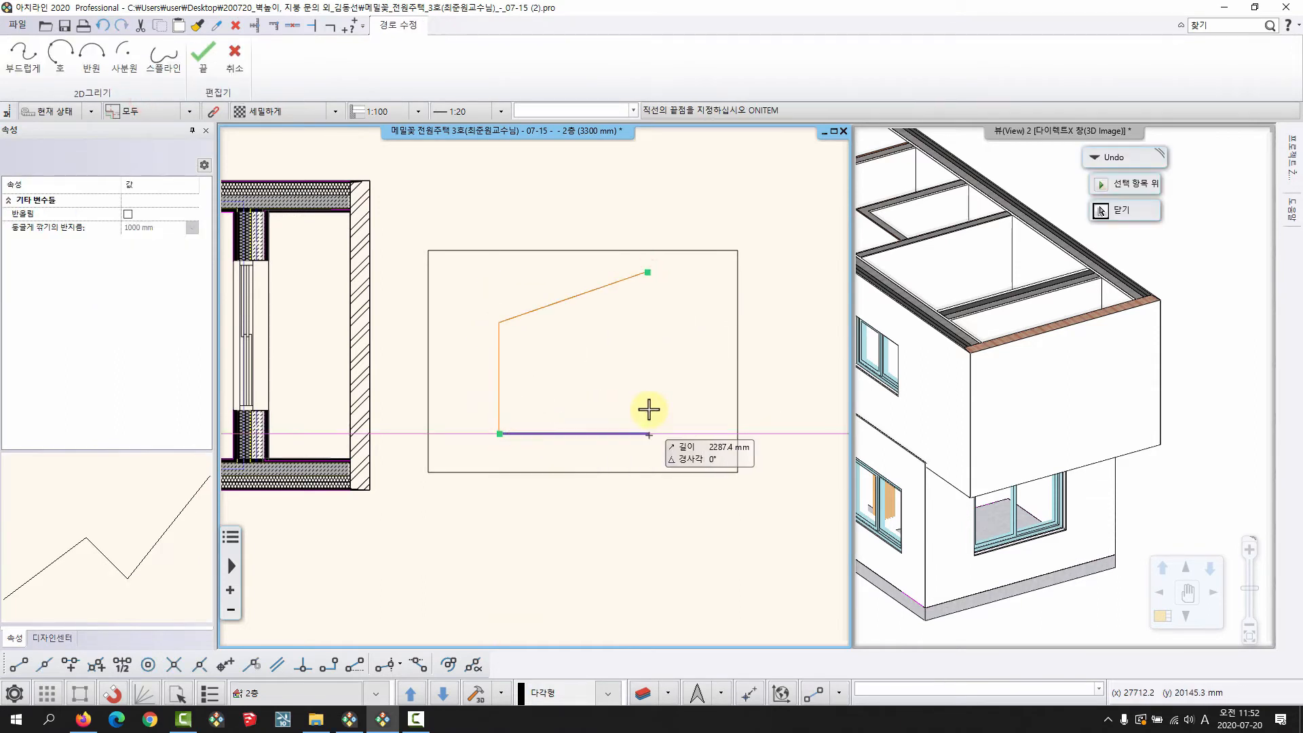
left_click(651, 273)
left_click(652, 274)
right_click(656, 360)
right_click(656, 360)
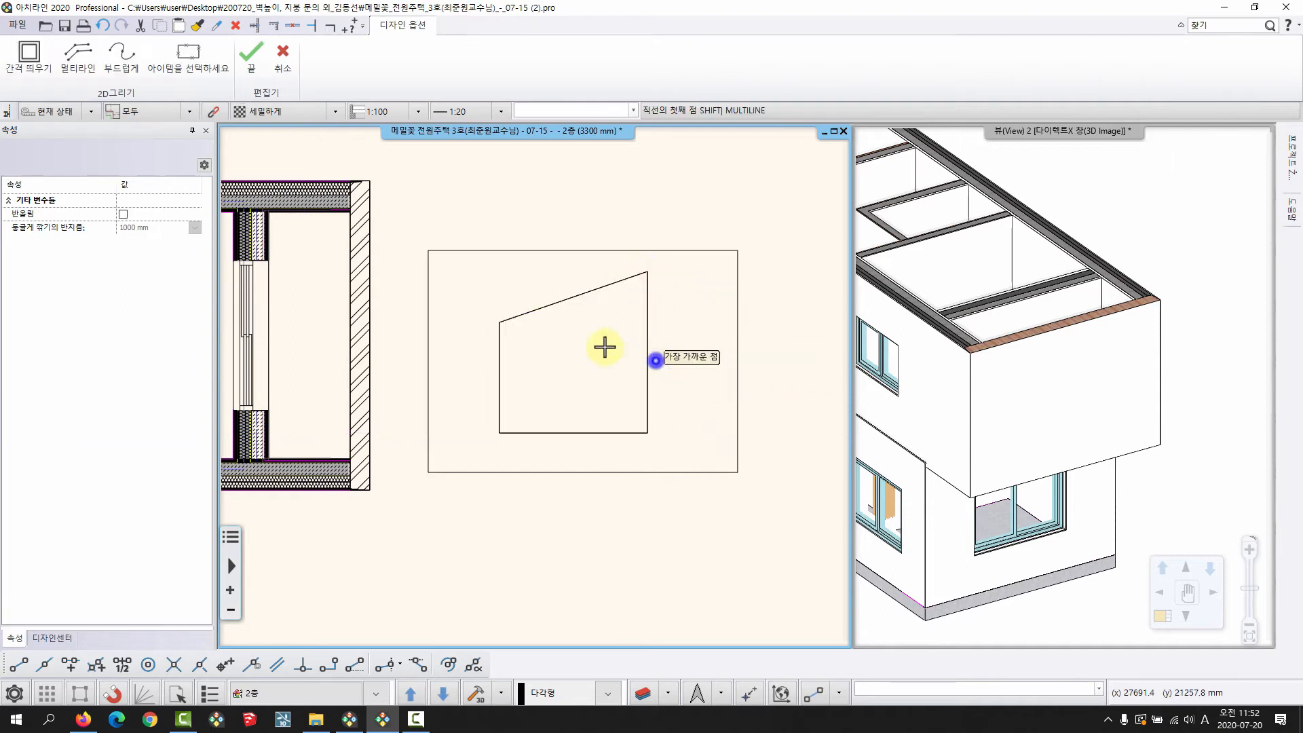
left_click(521, 314)
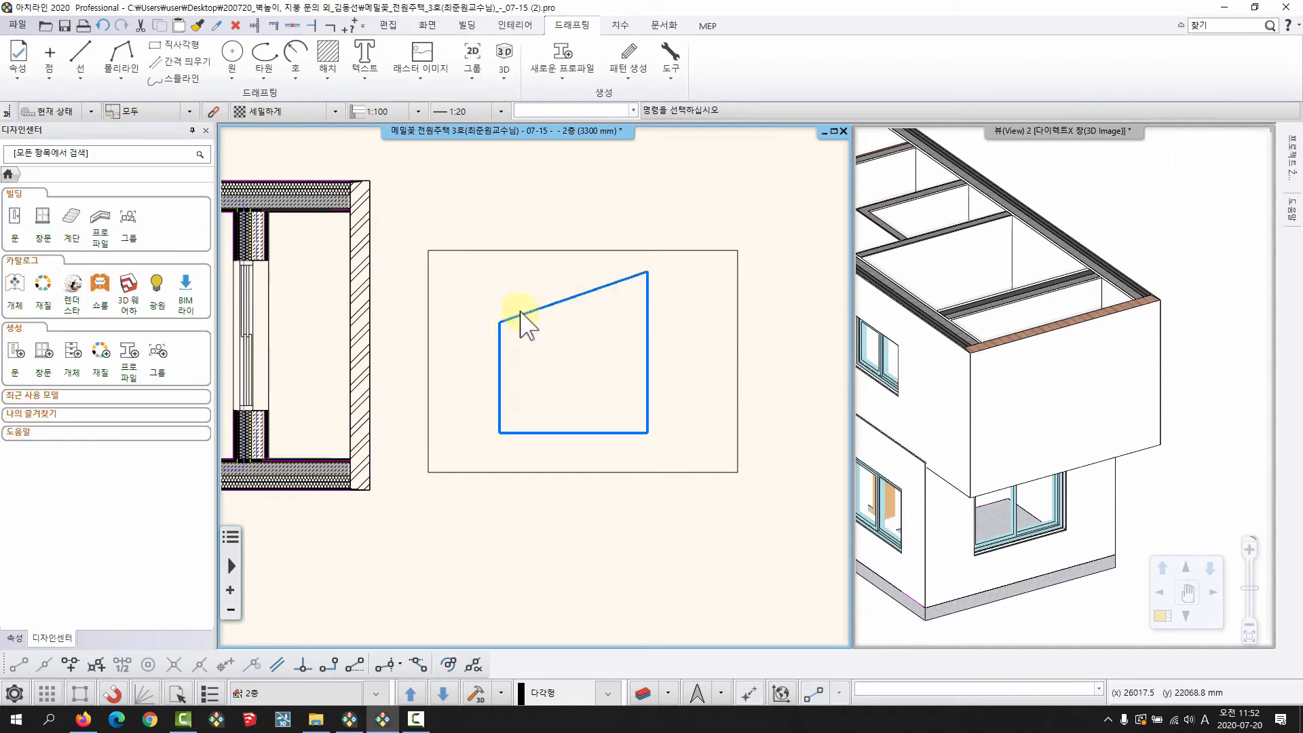
middle_click_drag(585, 282, 590, 274)
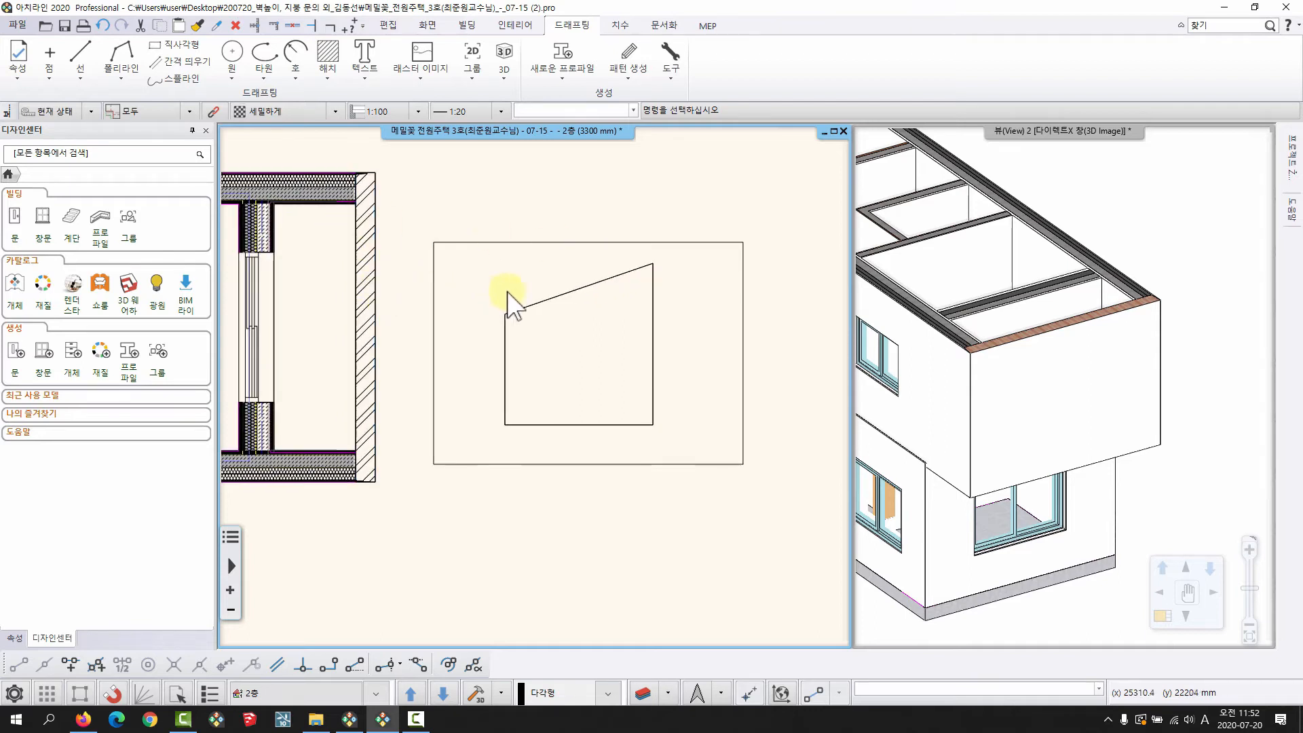
left_click(523, 309)
key("Escape")
Reopen 전체 정면 프로파일 추가 for the end wall's outer face, aligning its layout with the existing elevation rectangle
left_click(377, 282)
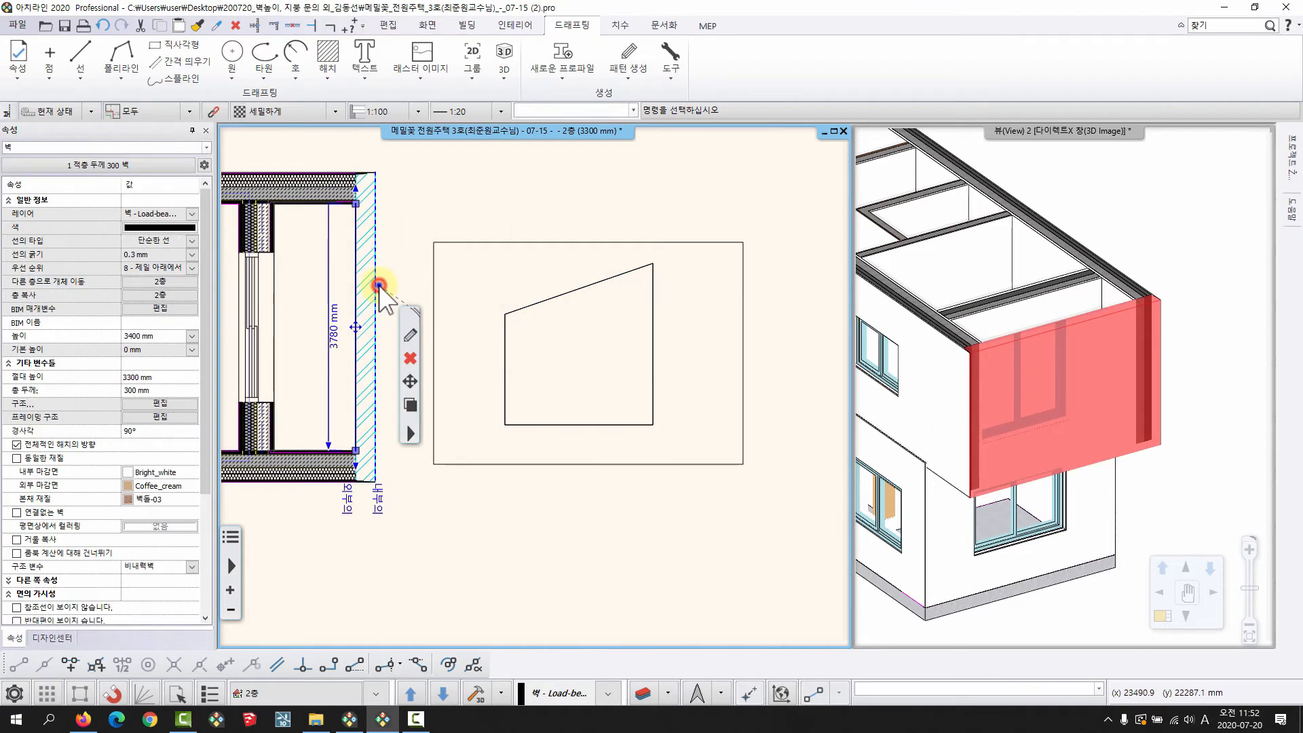
right_click(376, 283)
mouse_move(475, 563)
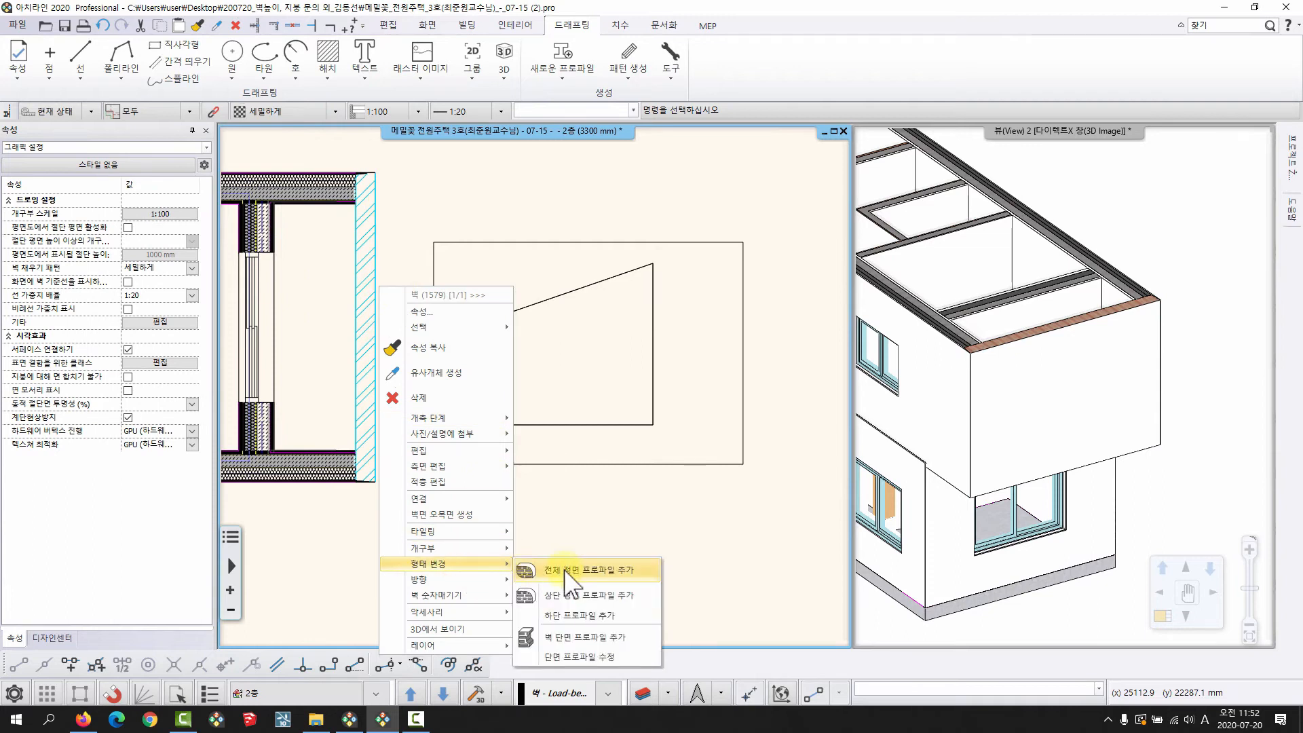
left_click(631, 572)
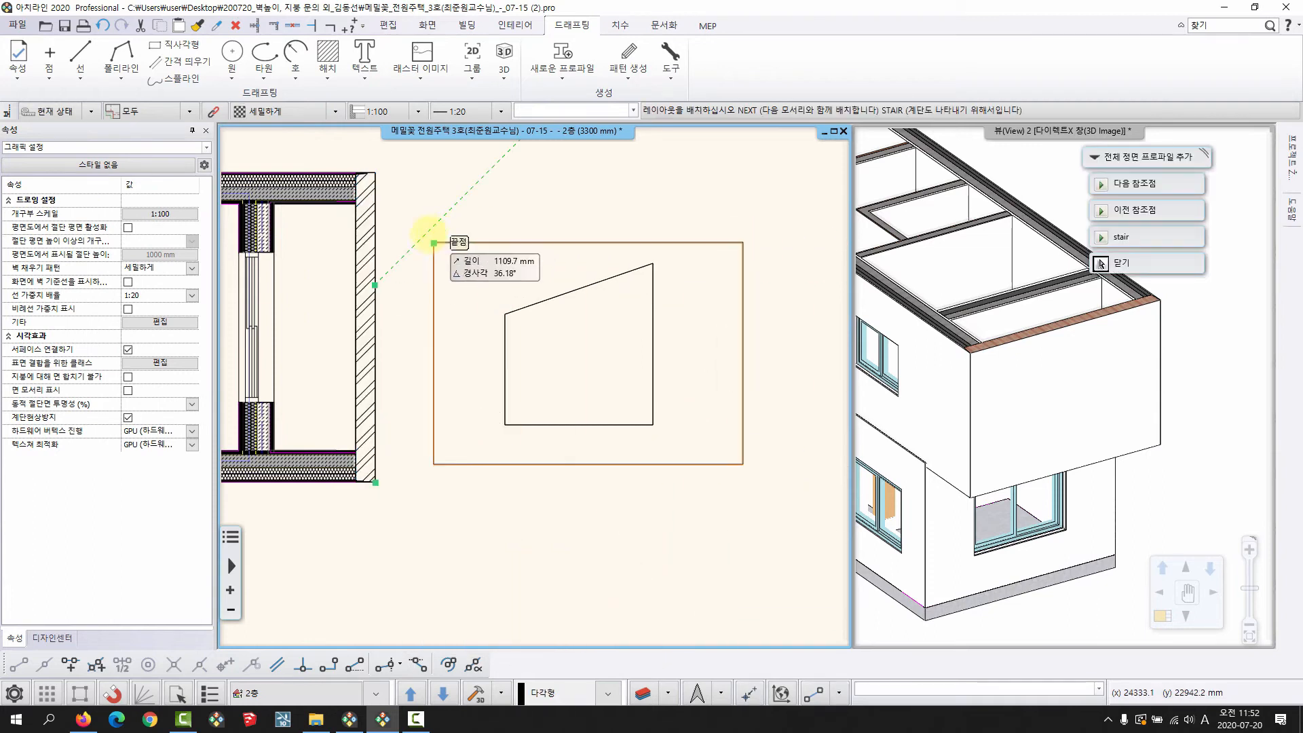
left_click(432, 241)
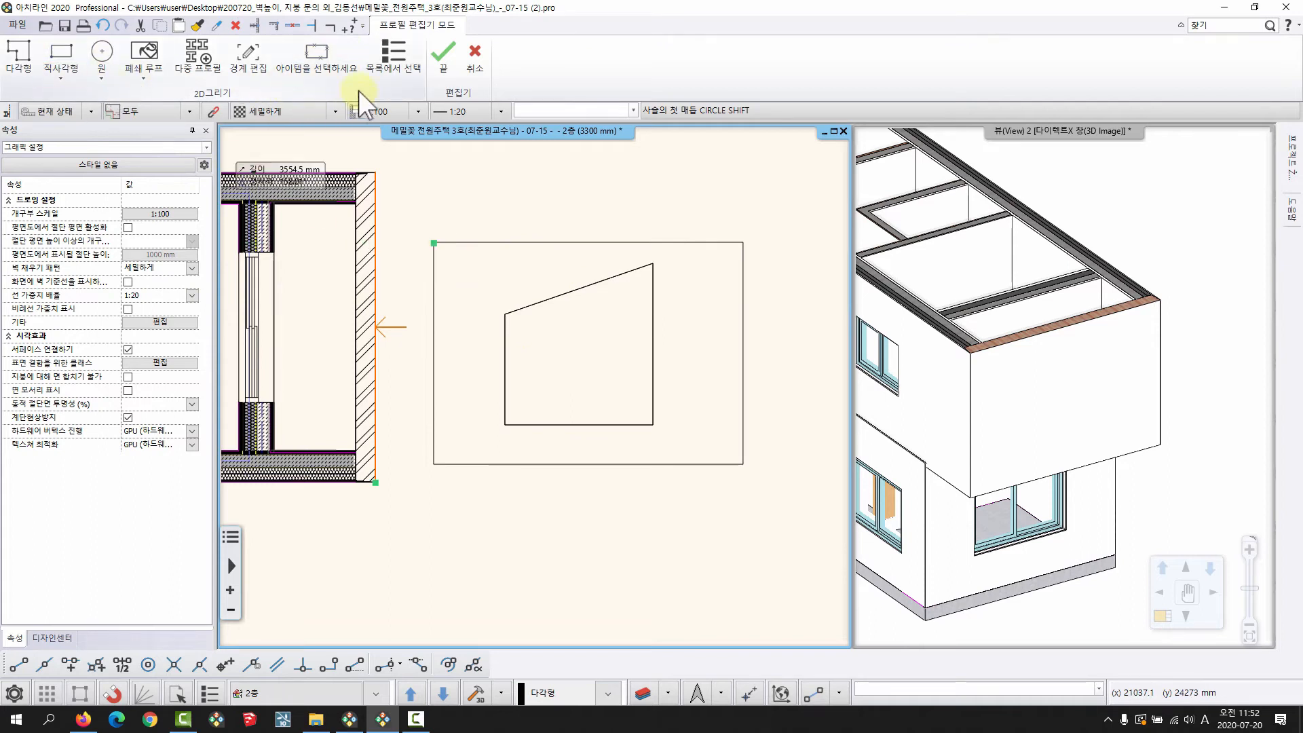
Cut the sloped-top opening in the end wall using 프로필의 점과 고립지역 on the area between the elevation rectangle and polyline, and check it in 3D
left_click(146, 79)
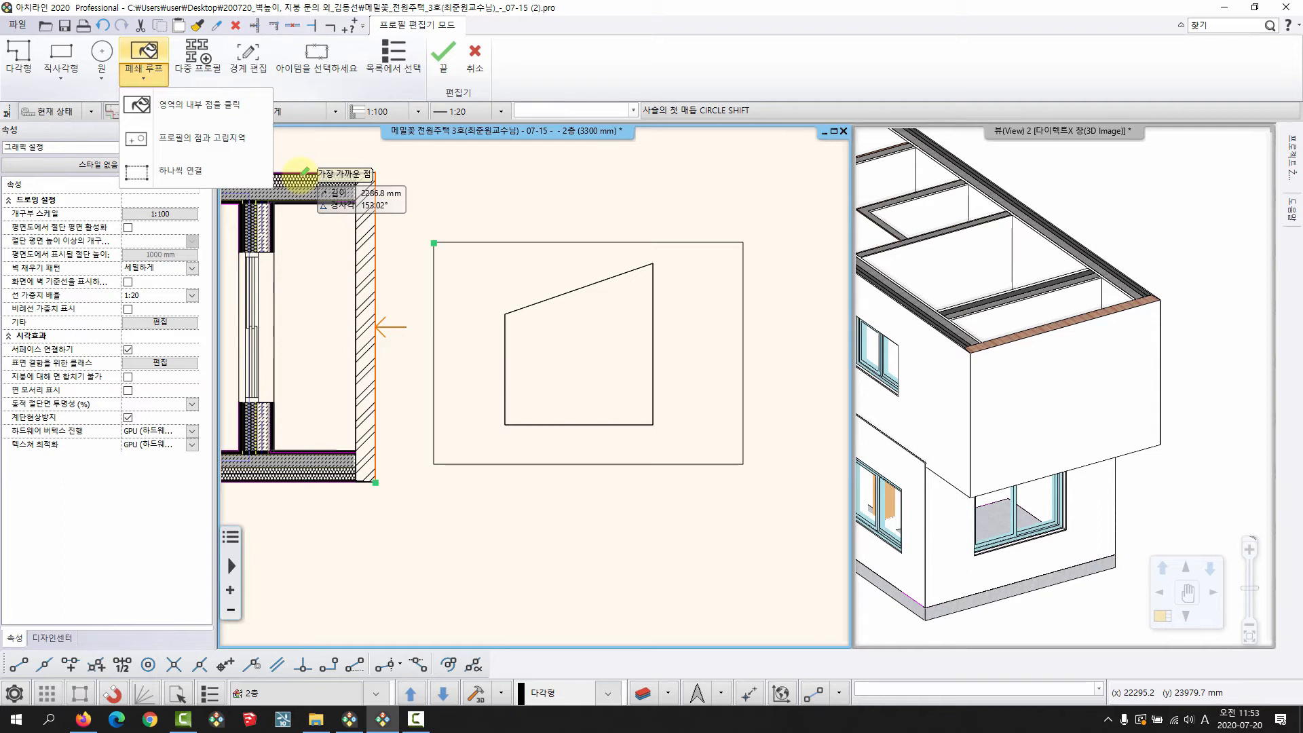
left_click(187, 137)
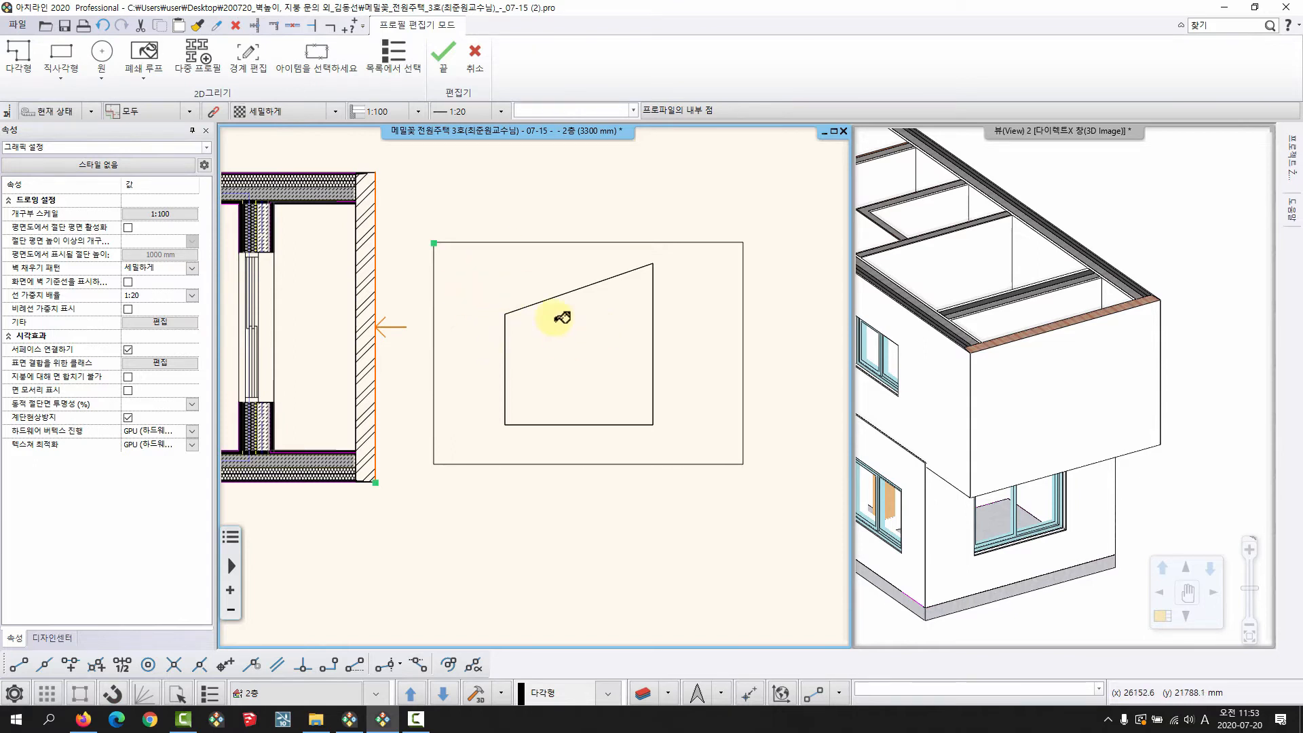
left_click(475, 282)
right_click(497, 262)
left_click(756, 283)
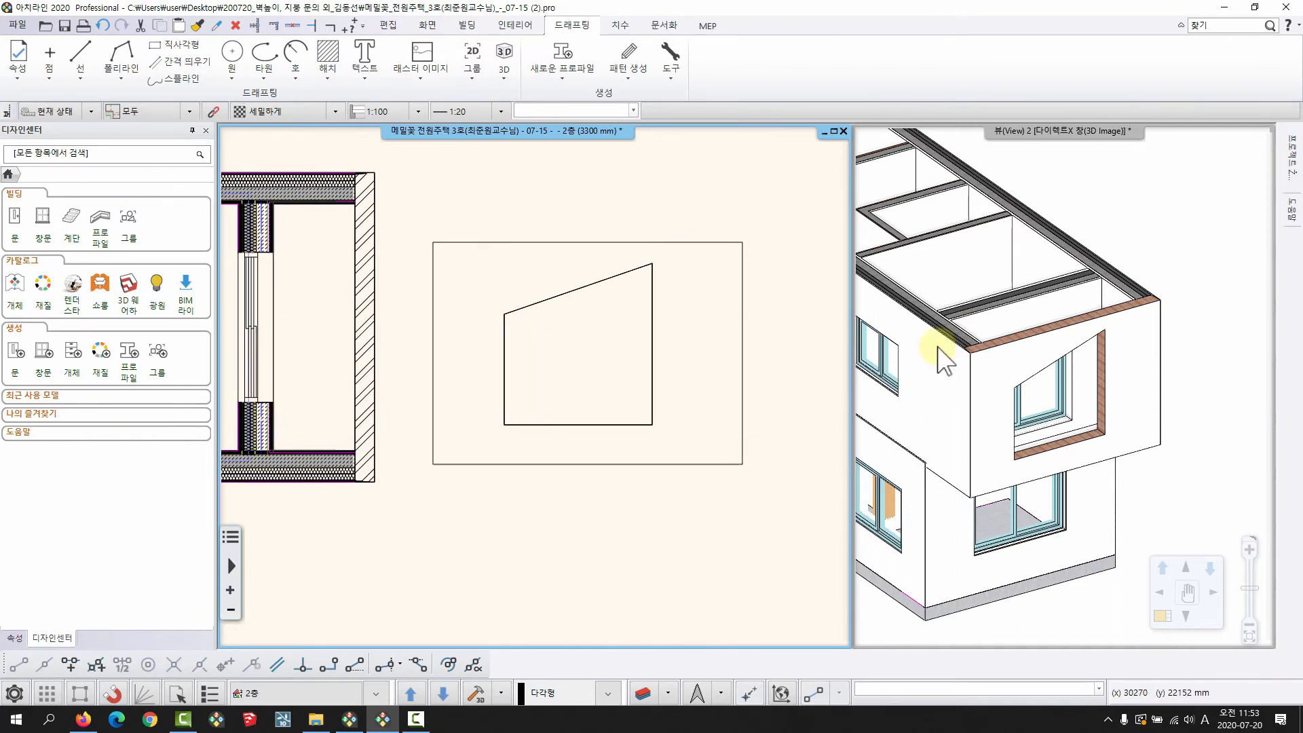
left_click_drag(1048, 389, 1118, 355)
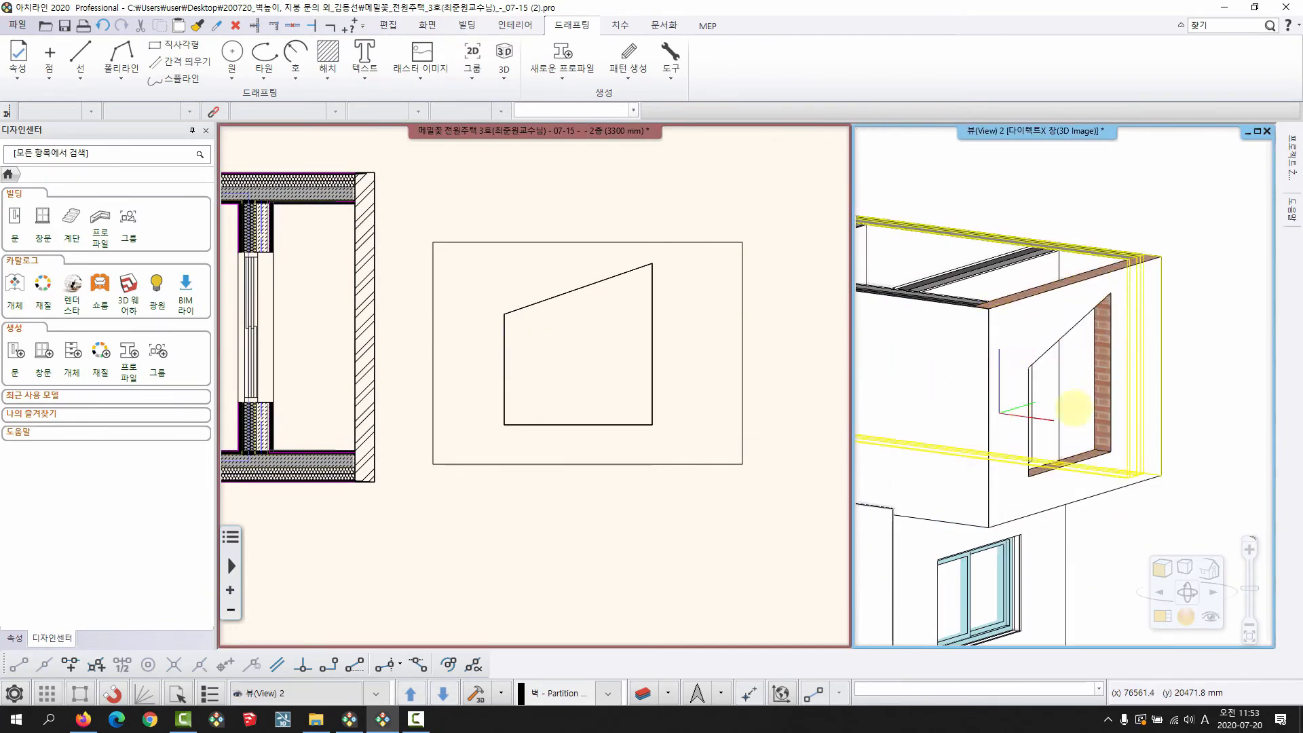
middle_click_drag(1071, 407, 1011, 328)
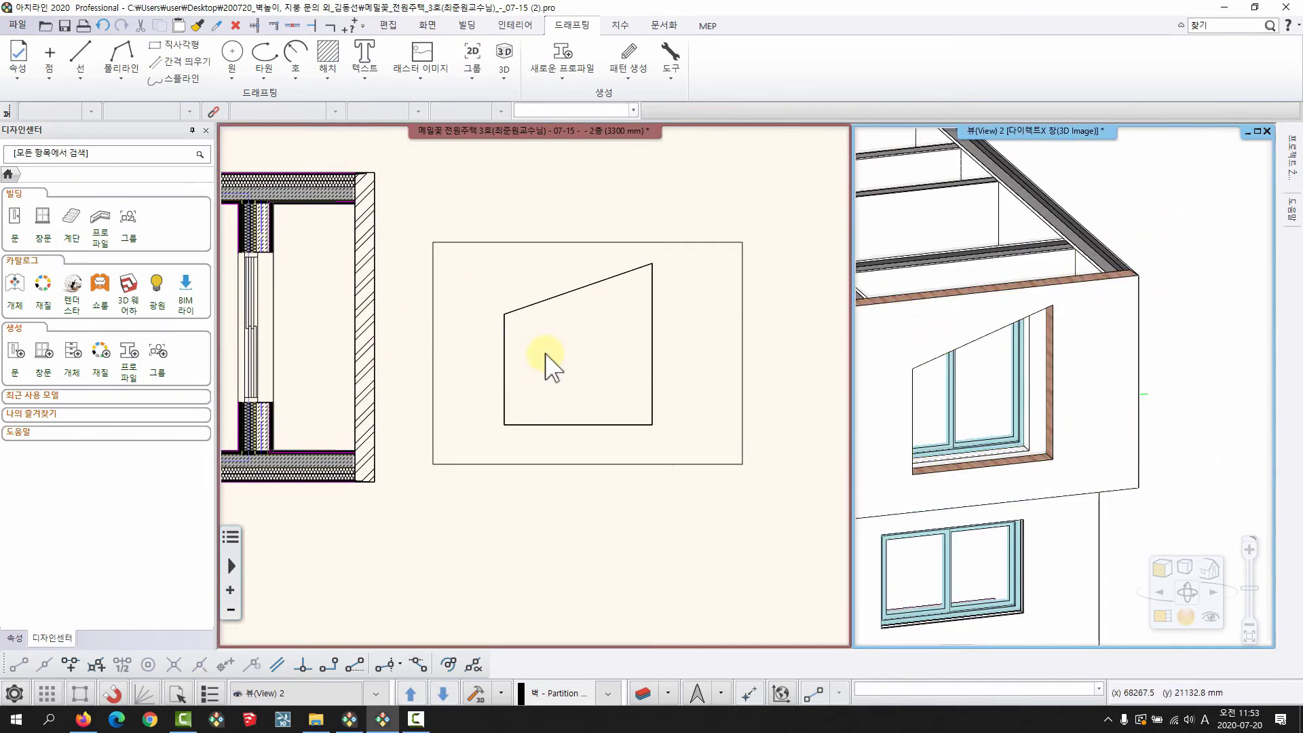
Try placing the 삼각형이 있는 개구부 from the interior door openings (옥내, 구멍) in the end wall, and undo the placement
left_click(548, 294)
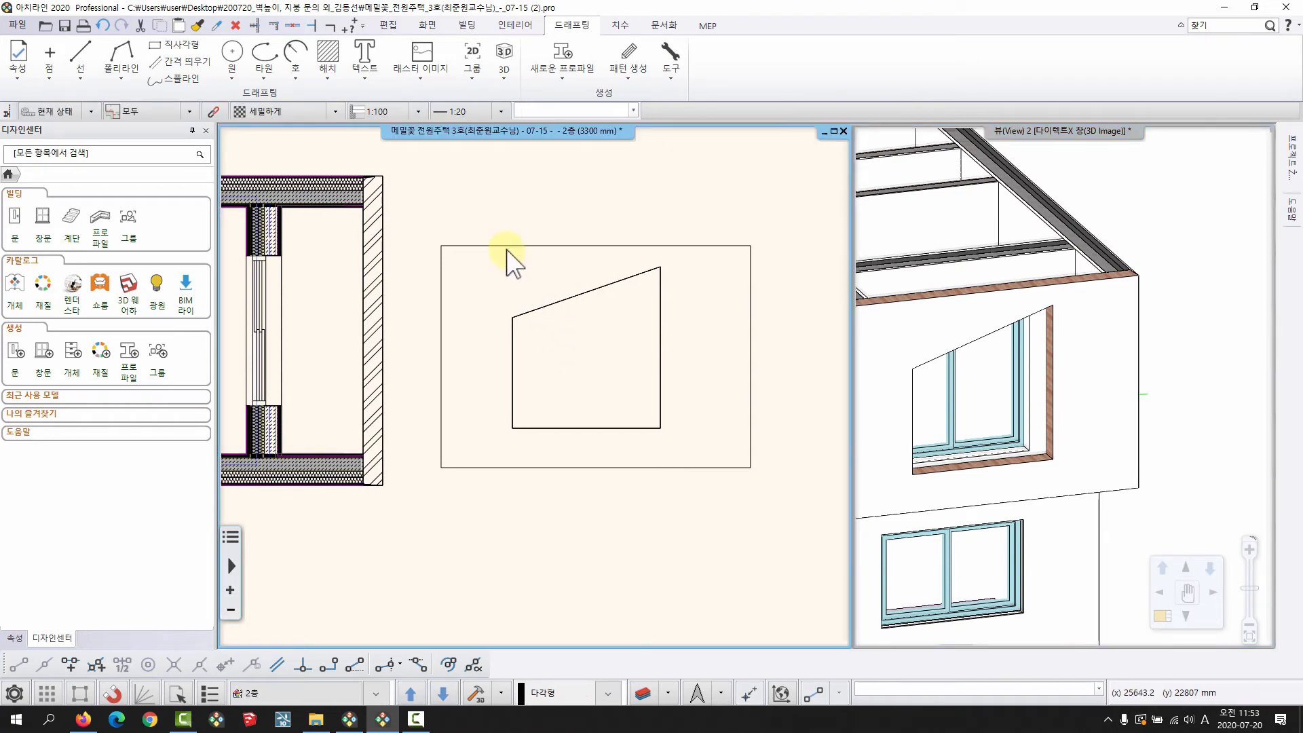
left_click(13, 219)
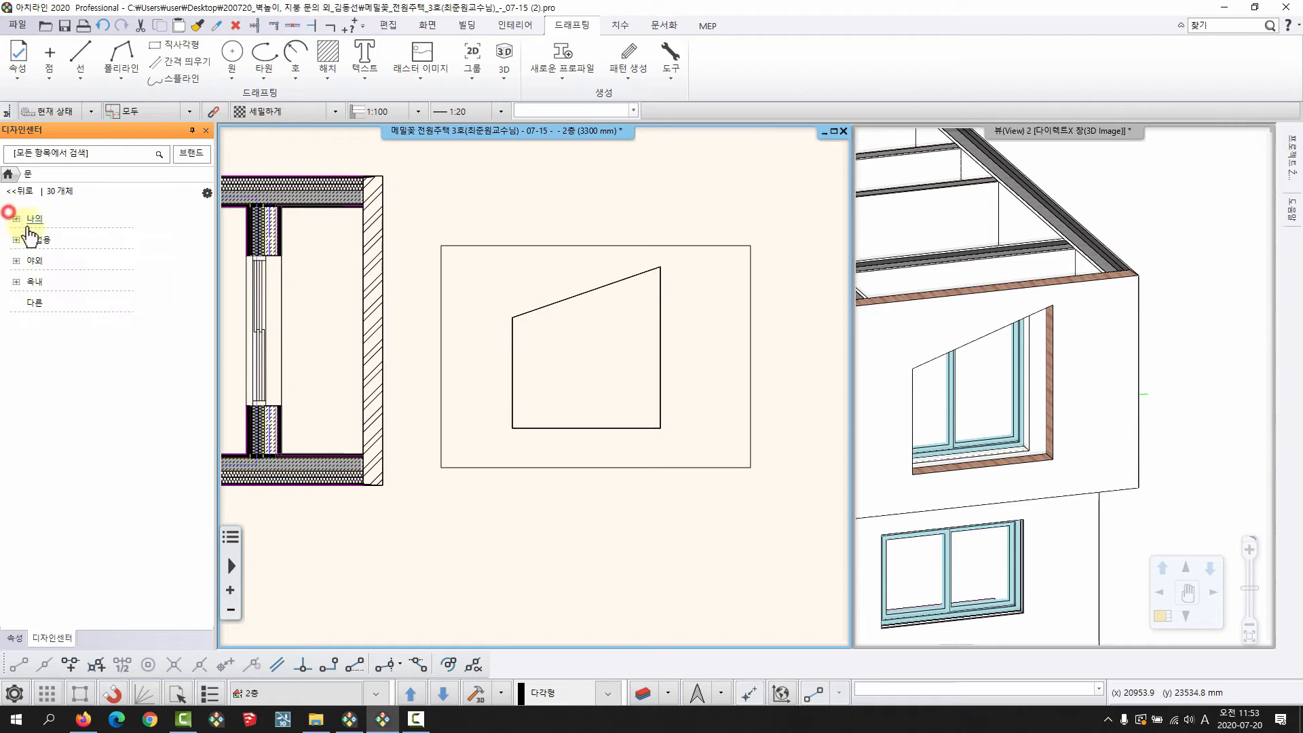
left_click(19, 280)
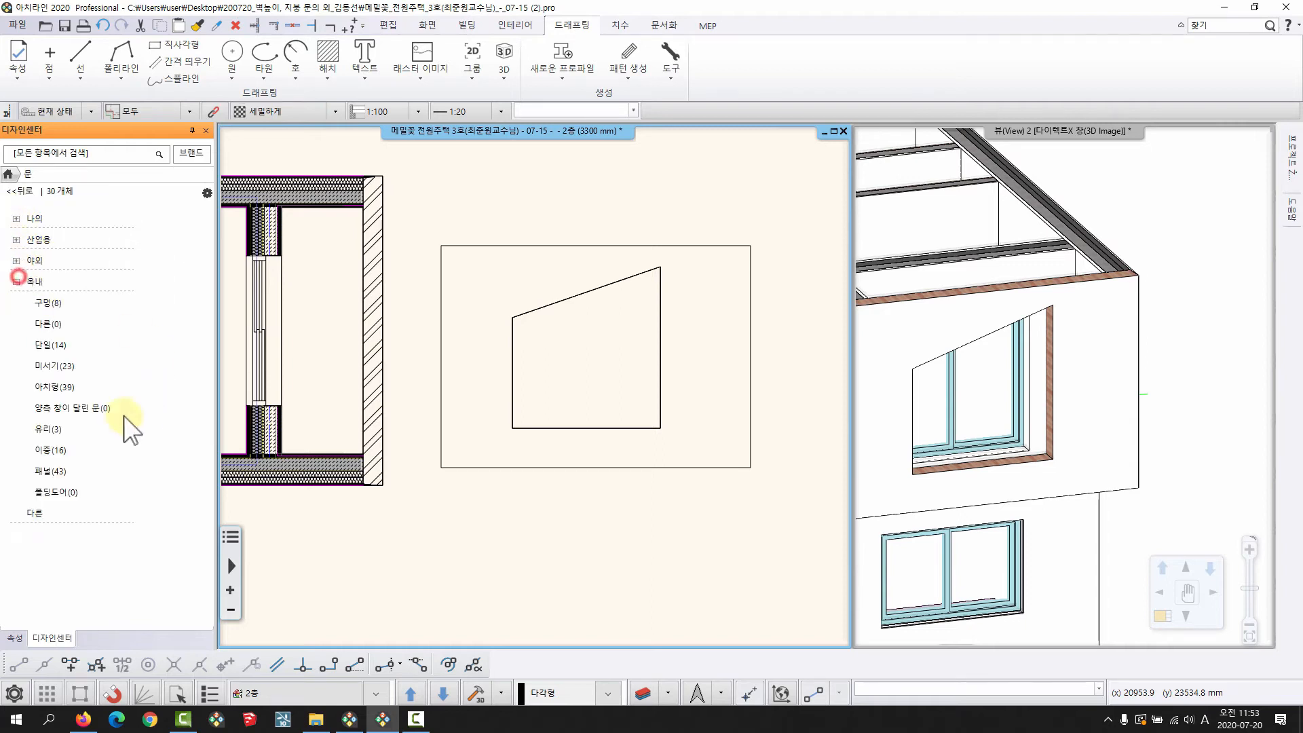
left_click(42, 305)
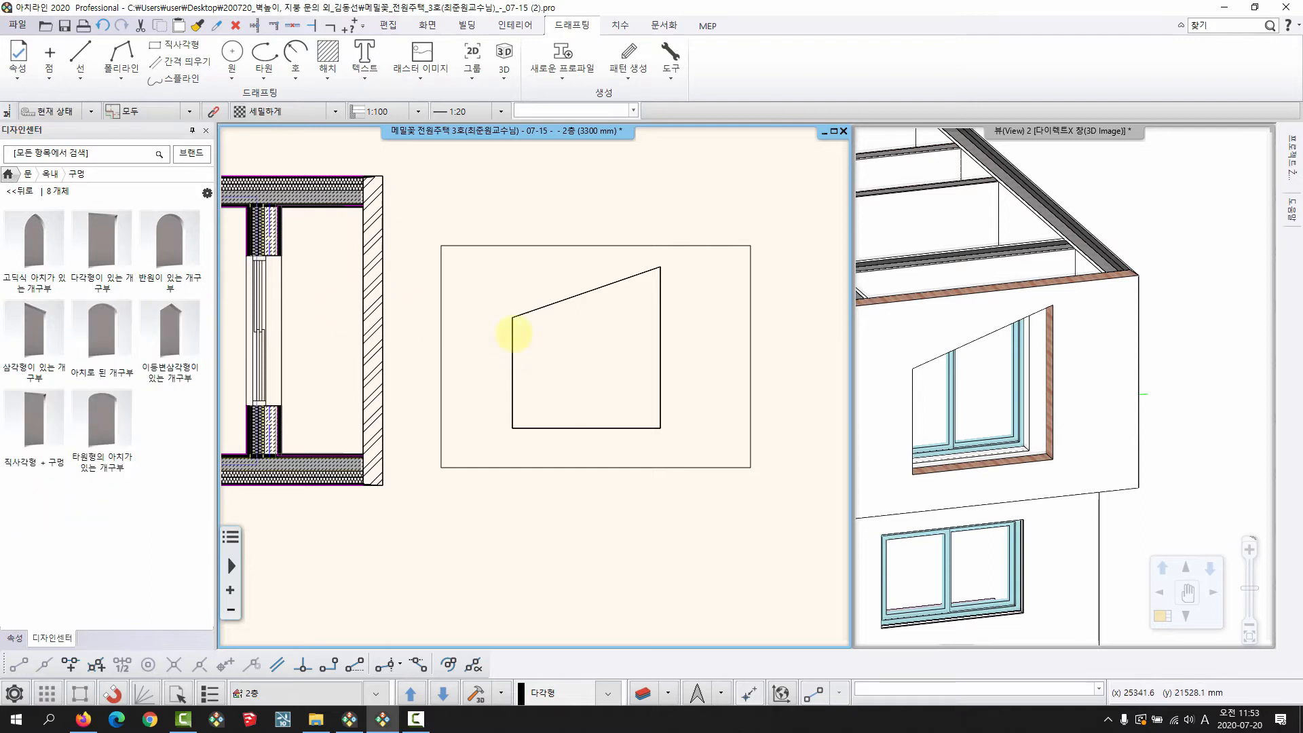
middle_click_drag(515, 334, 538, 332)
left_click_drag(6, 352, 451, 377)
left_click(451, 373)
left_click(401, 254)
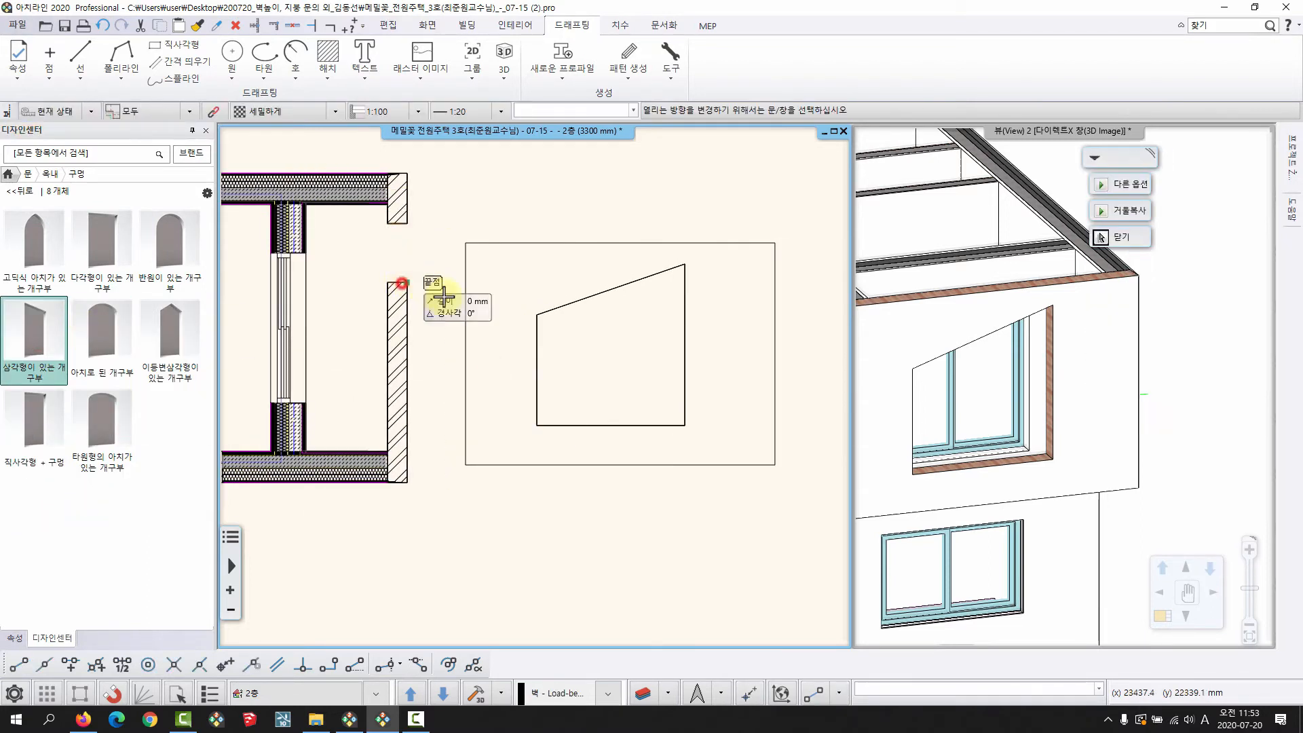
left_click(419, 289)
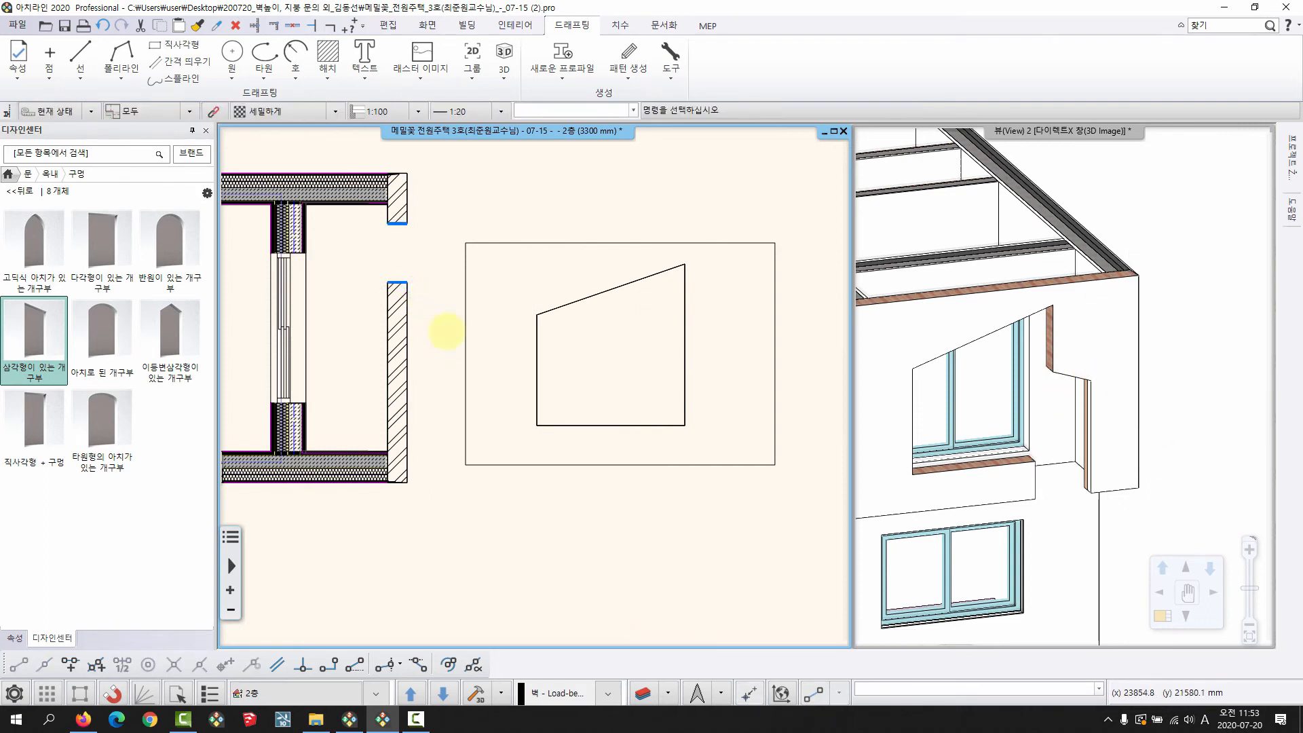
middle_click_drag(447, 331, 592, 313)
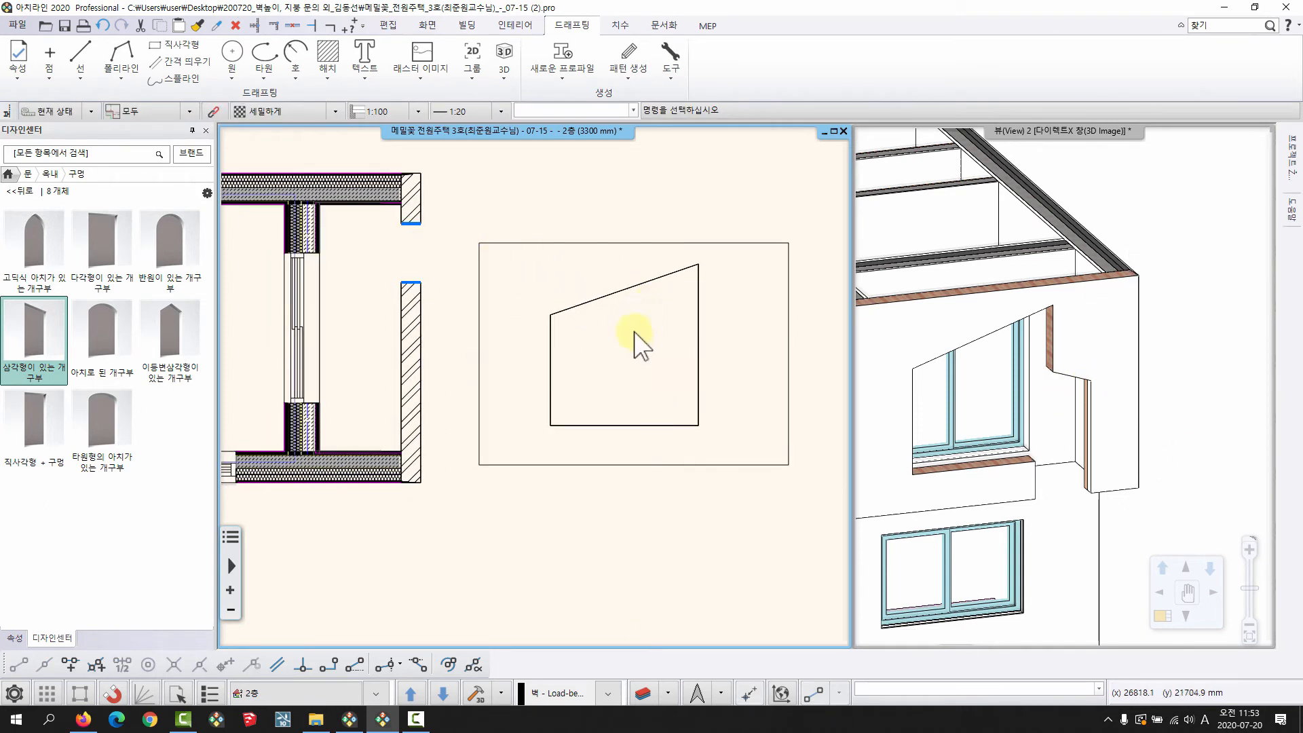
key("ctrl+z")
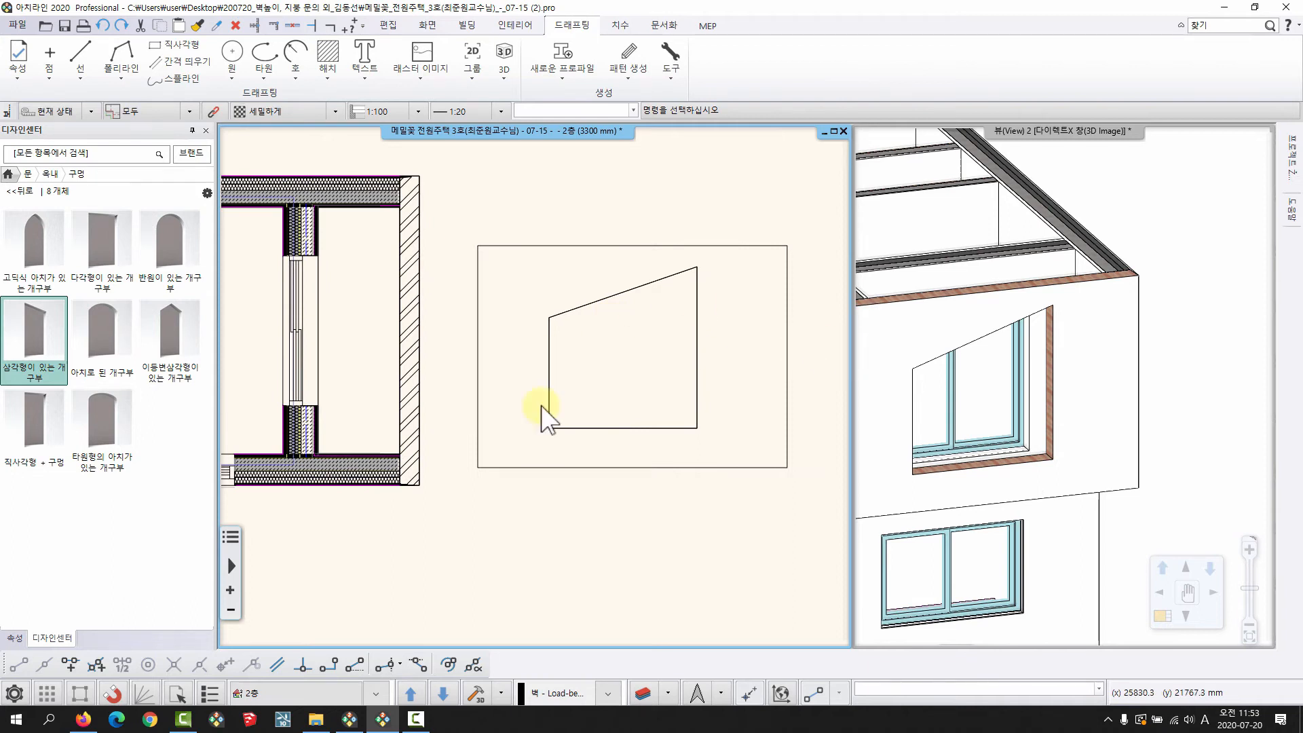
left_click(8, 173)
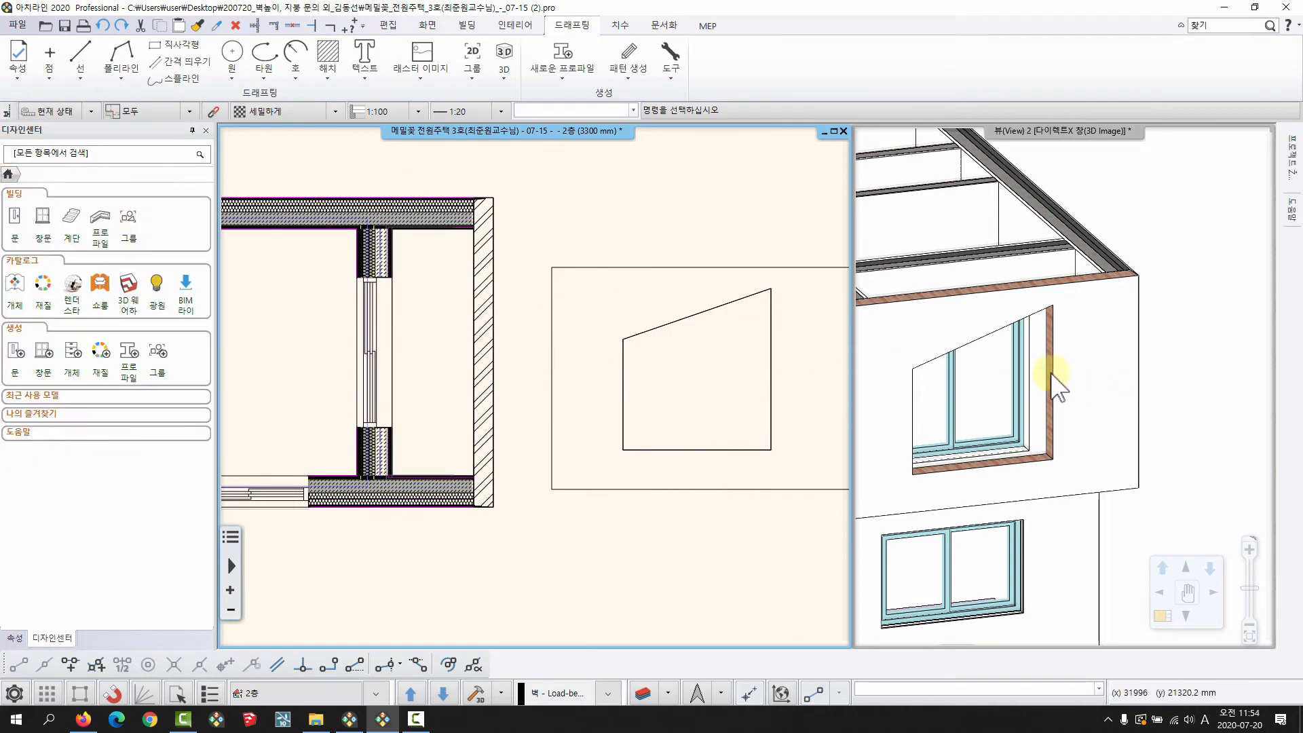
Check the end wall opening in 3D, switch to the forum post in Firefox and examine the enlarged roof drawing of question 4
middle_click_drag(1051, 374, 1059, 410)
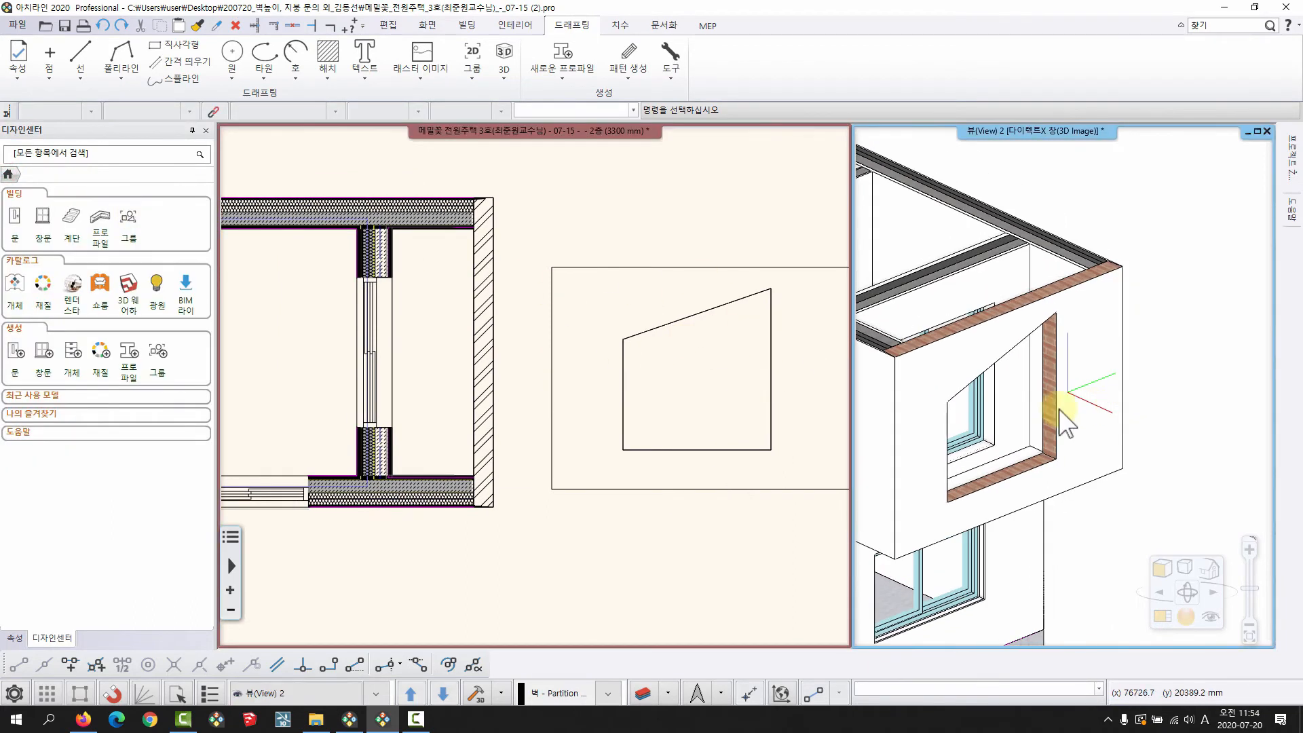
left_click(770, 350)
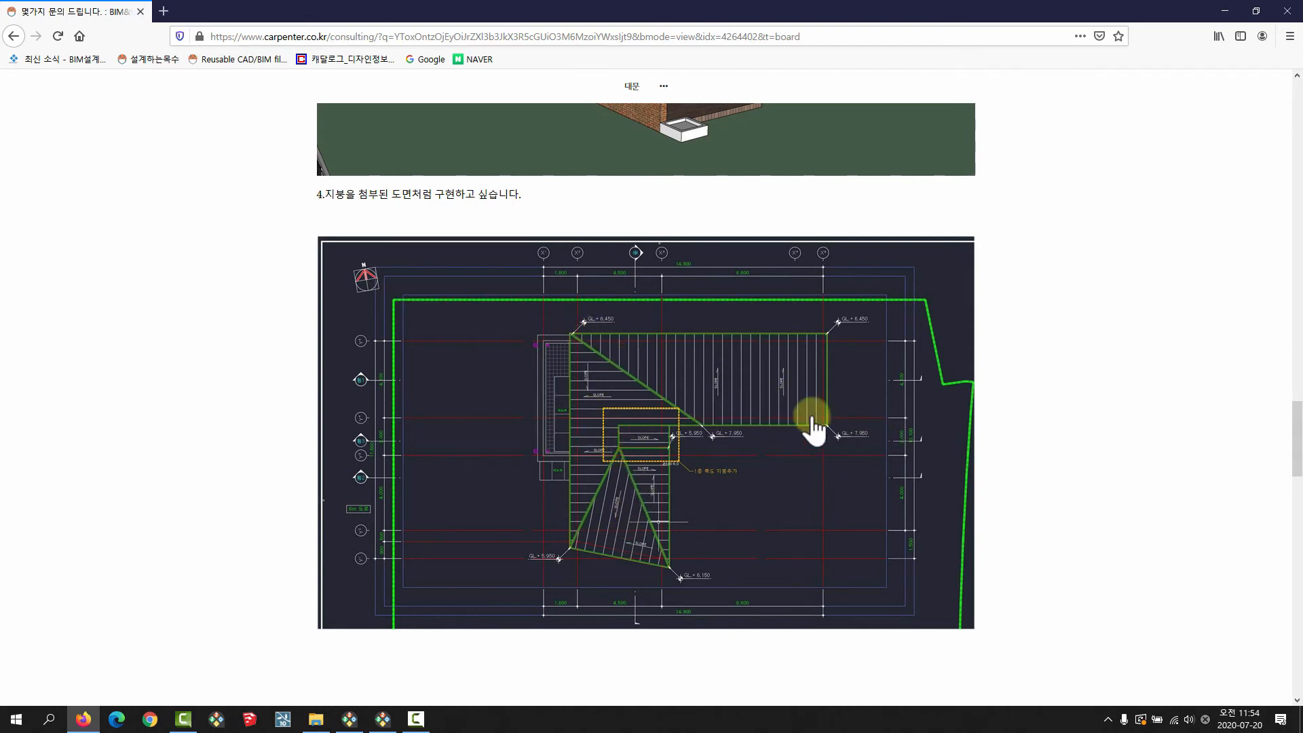
left_click(726, 399)
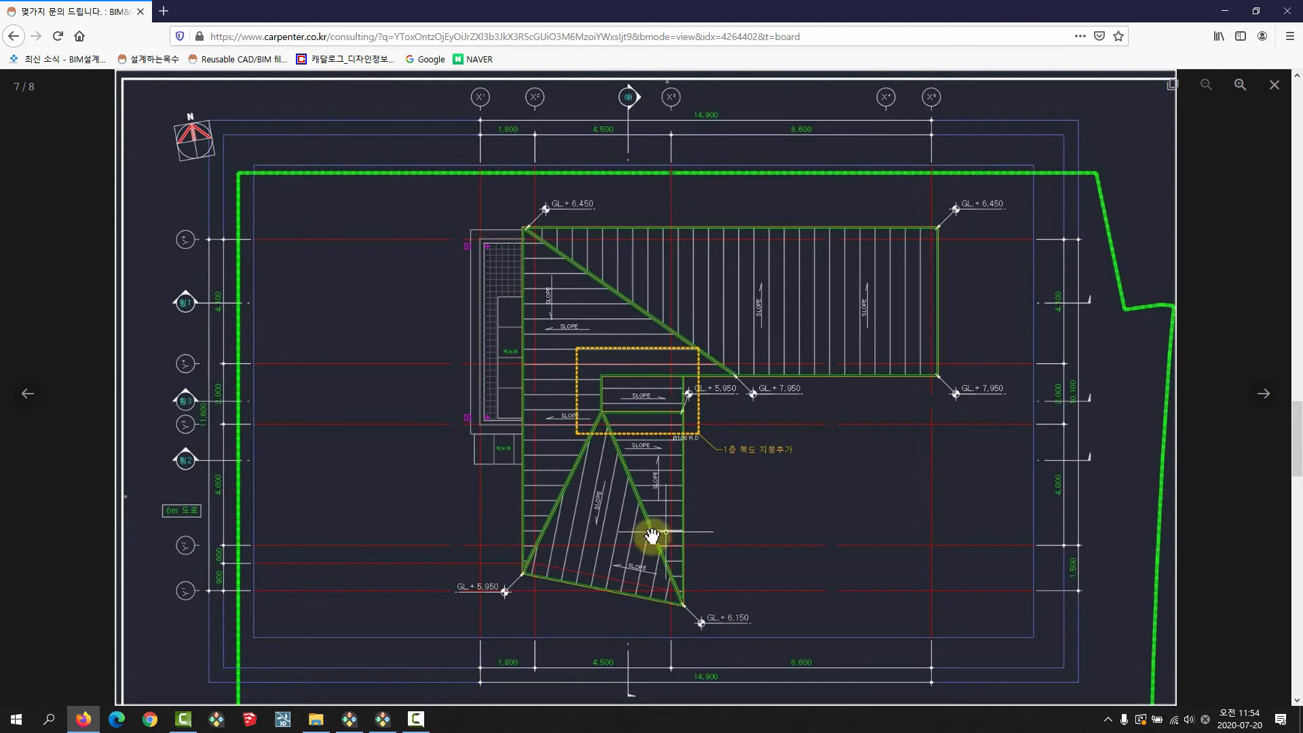
key("Escape")
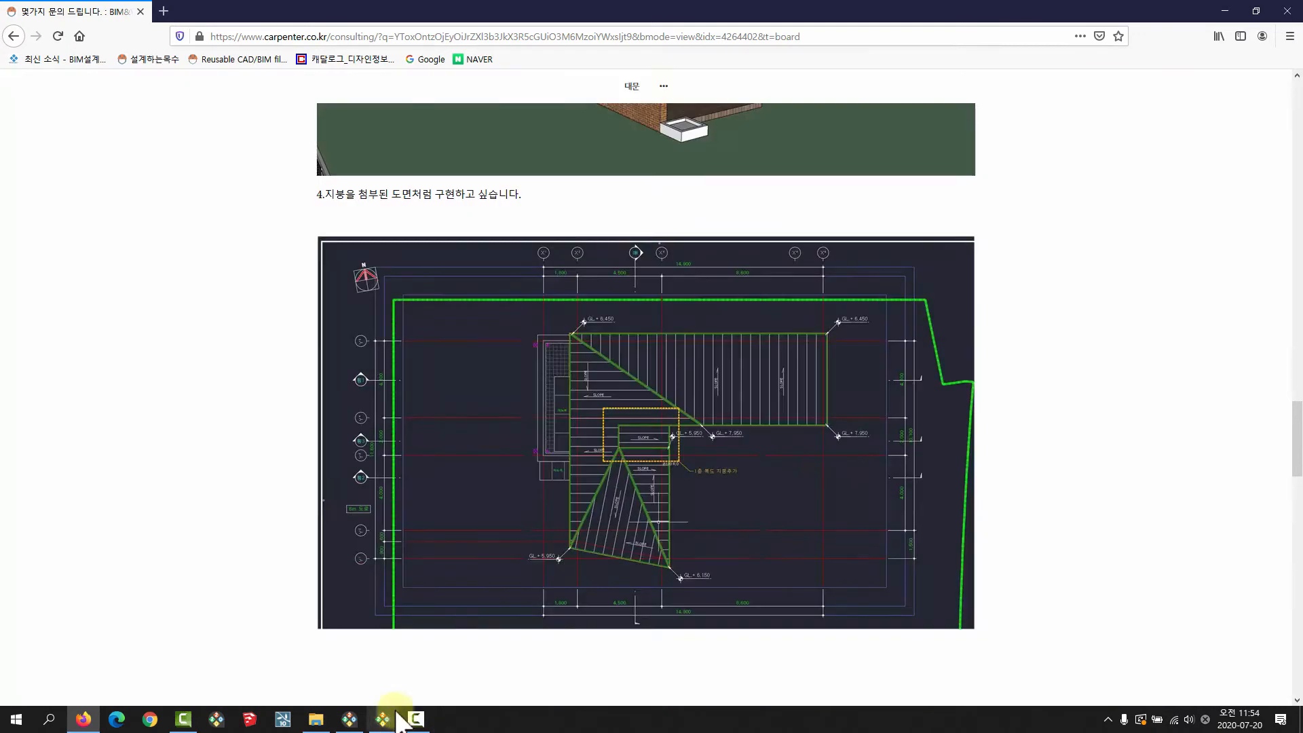
Switch to the Document42.pro project in ARCHLine and compare its roof model with the outlines traced over the plan image
left_click(349, 719)
middle_click_drag(942, 224, 952, 279)
left_click(953, 292)
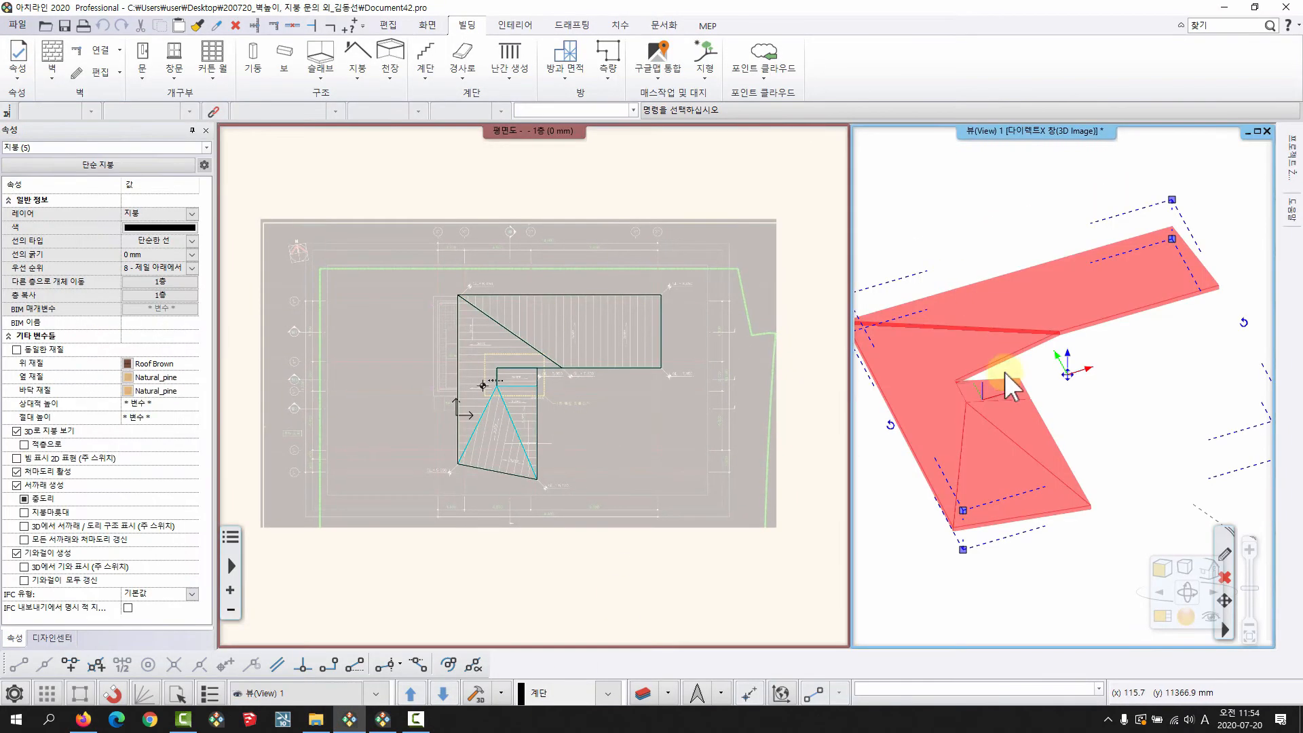
key("Escape")
middle_click_drag(520, 407, 541, 411)
scroll(584, 271, "up", 2)
scroll(551, 304, "up", 1)
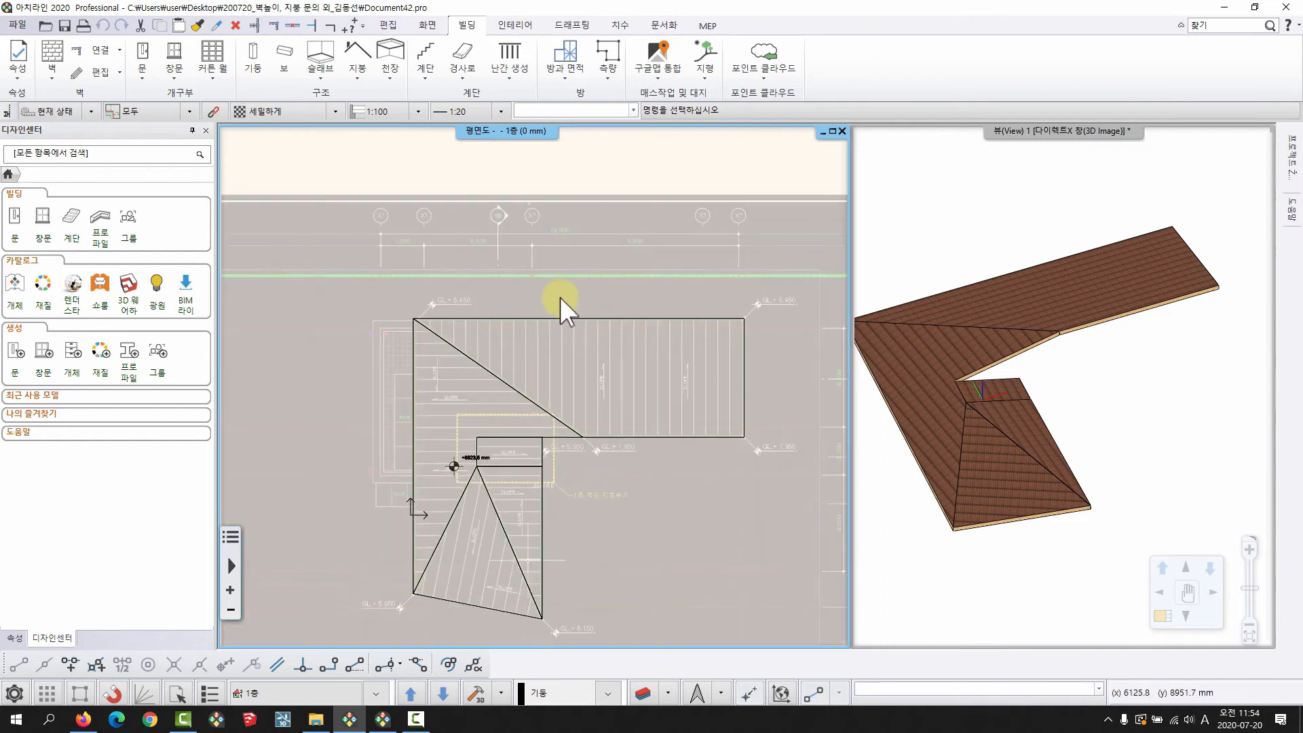
middle_click_drag(560, 295, 562, 268)
left_click(563, 196)
left_click(493, 147)
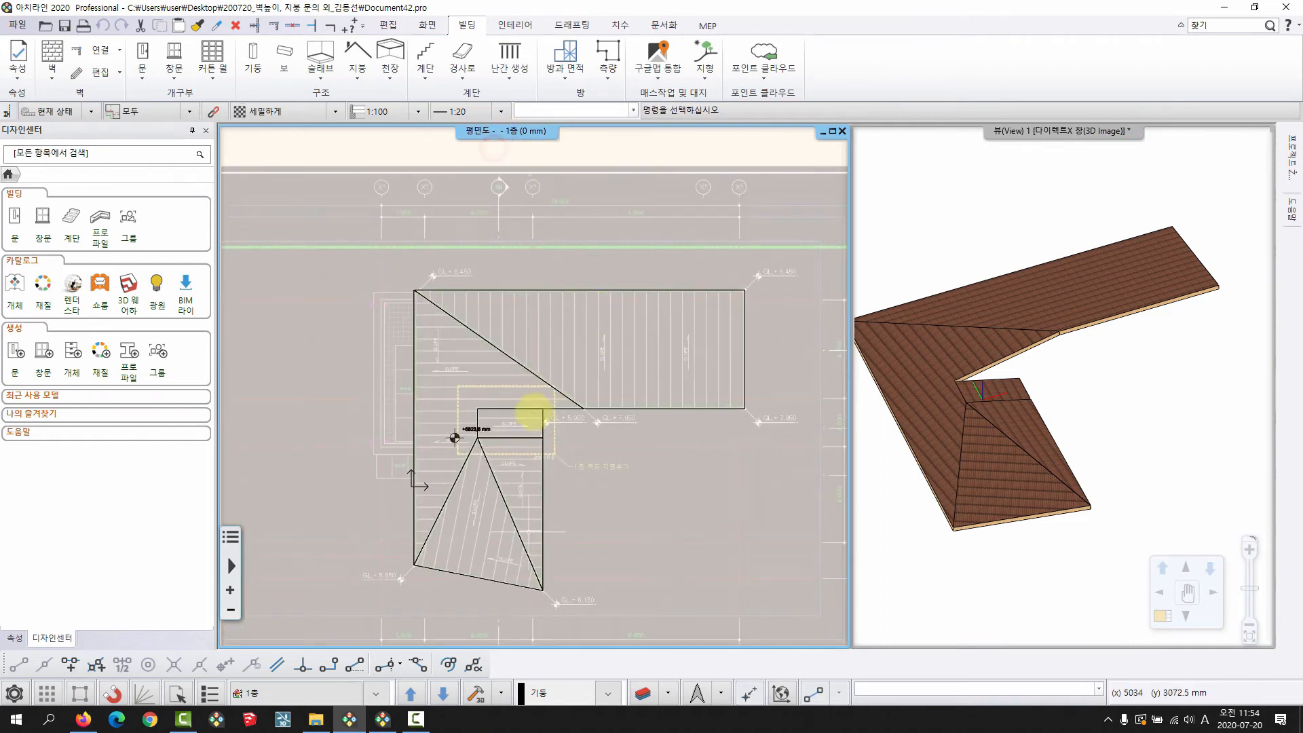
middle_click_drag(531, 407, 489, 380)
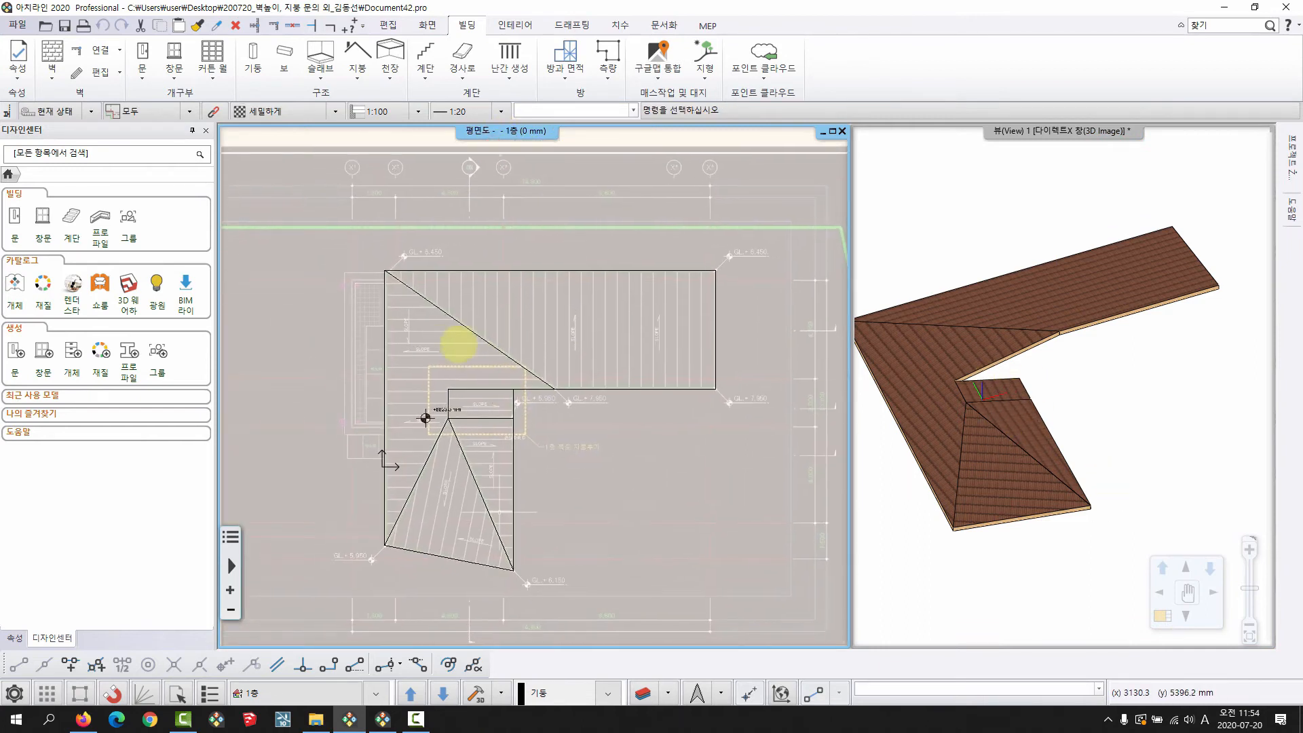
Delete all the existing roof faces from the 3D model
left_click(1119, 426)
scroll(1119, 426, "down", 2)
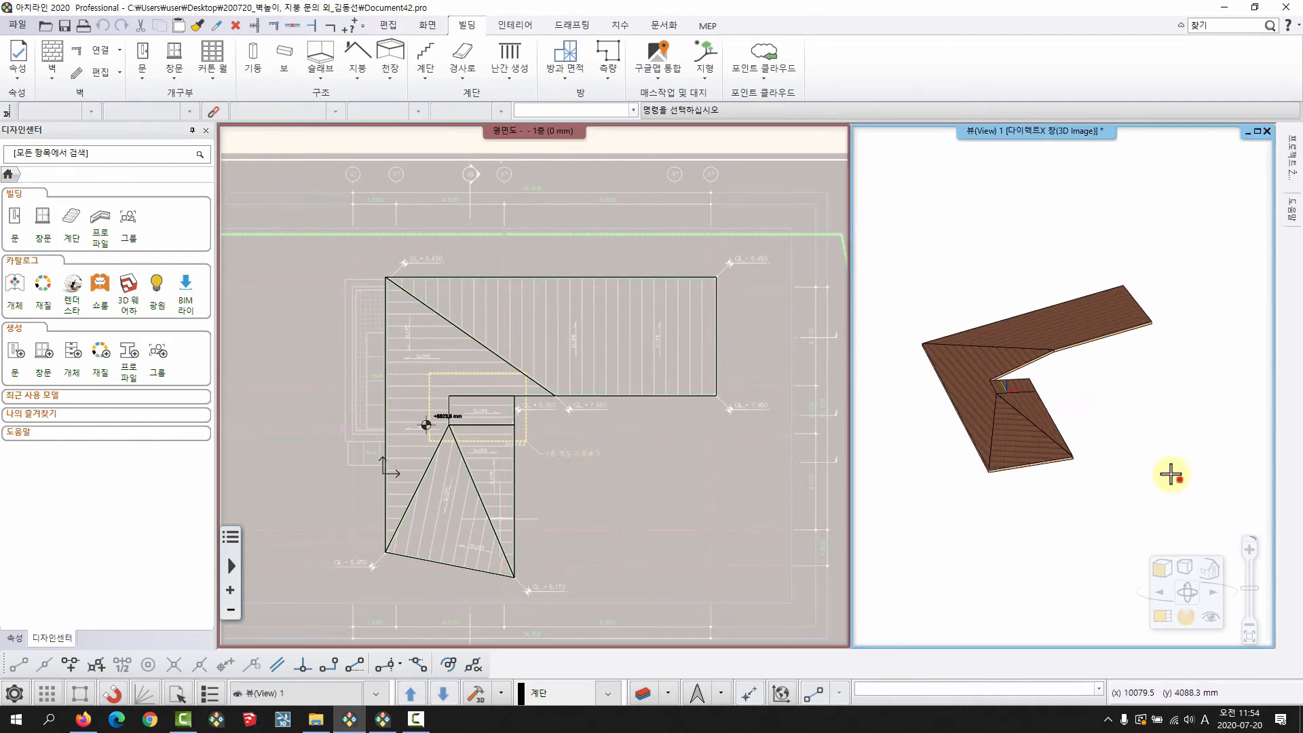
left_click_drag(1171, 471, 960, 280)
key("Delete")
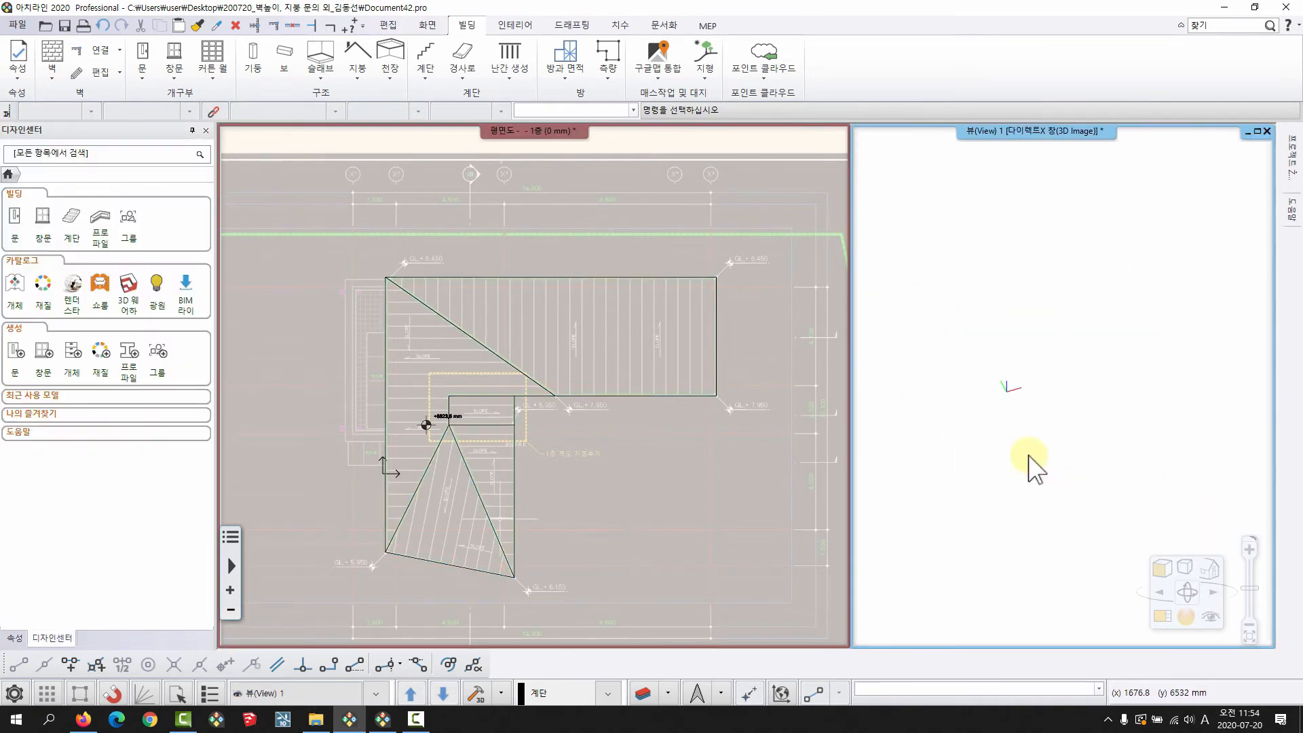
Maximize the first-floor plan view around the traced roof outlines
left_click(518, 378)
middle_click_drag(477, 323, 474, 308)
left_click(831, 131)
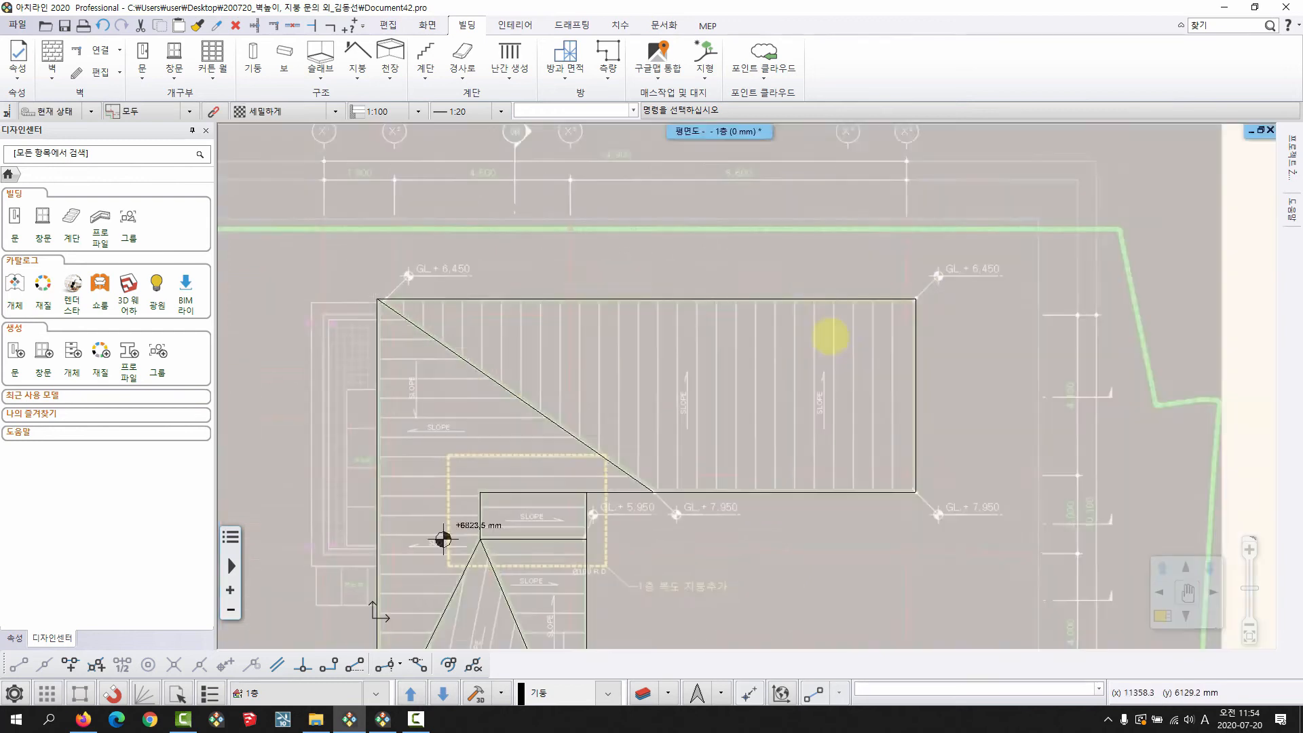
middle_click_drag(828, 334, 836, 296)
scroll(967, 218, "down", 2)
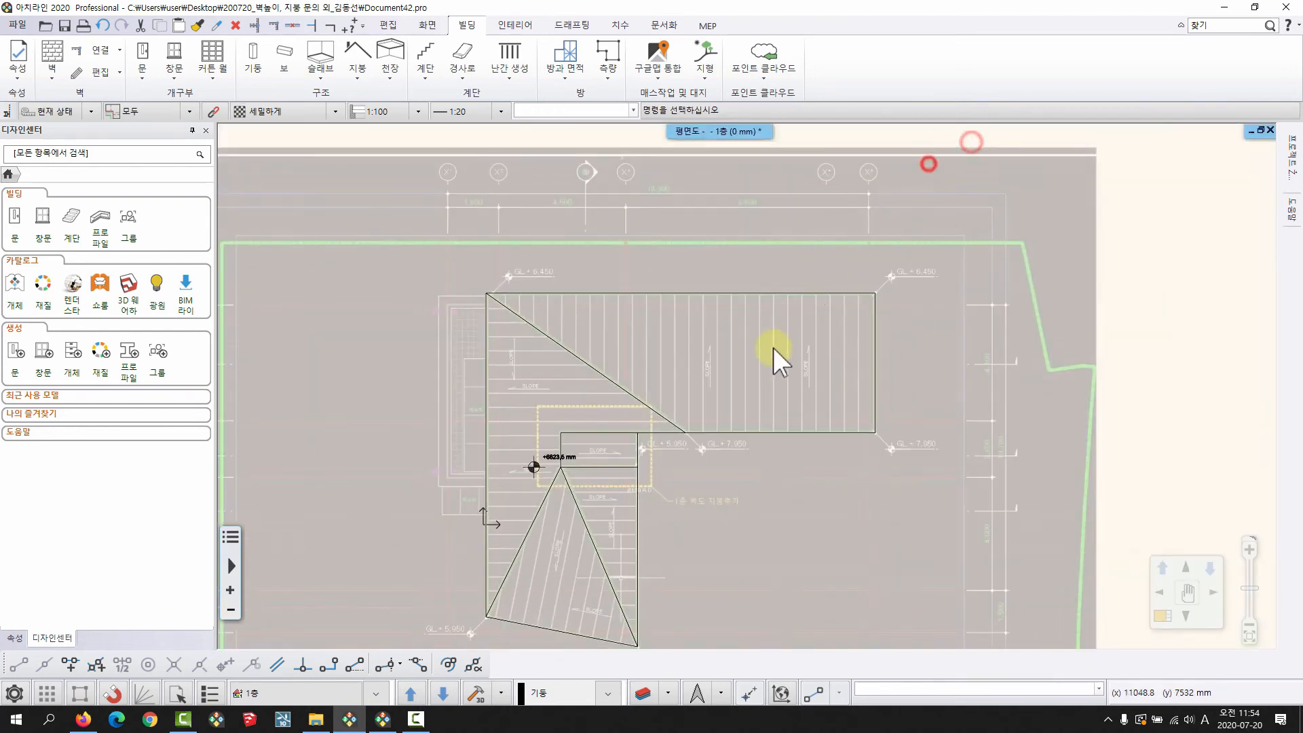
scroll(643, 370, "up", 1)
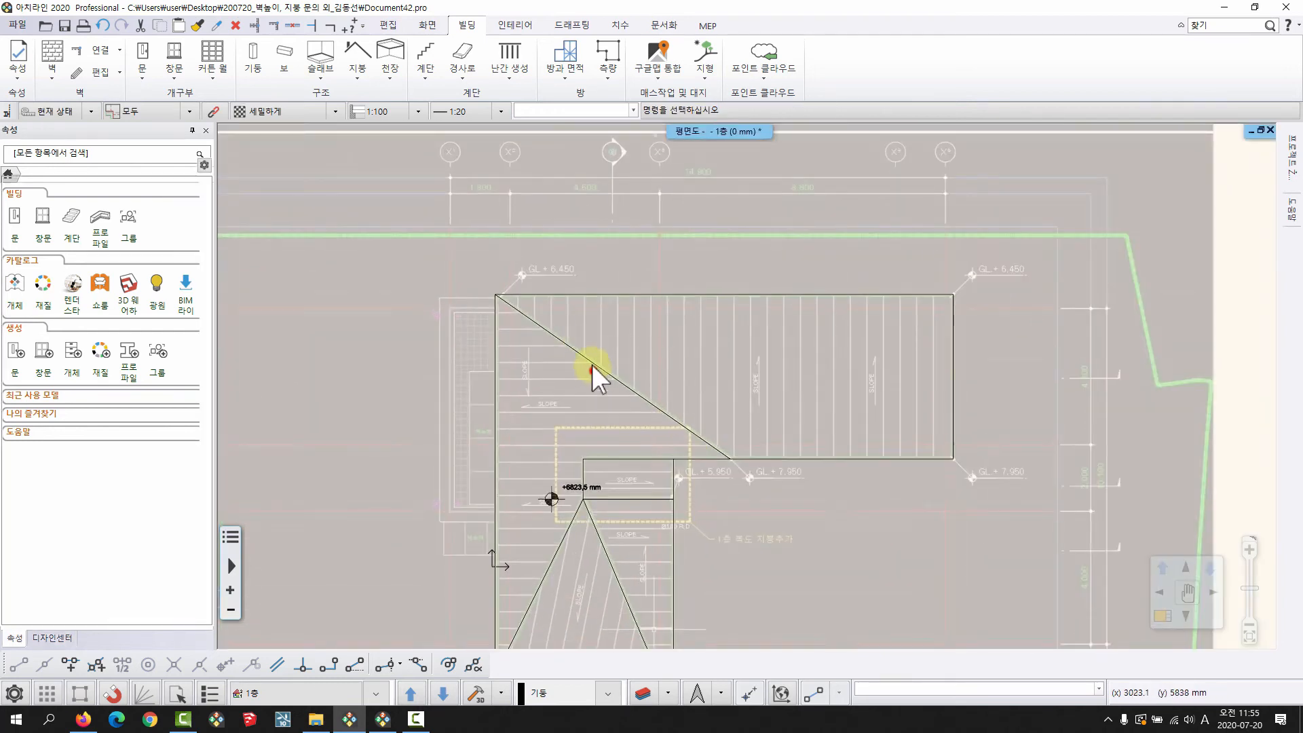
Delete the elevation mark beside the small corridor roof in the plan
left_click(621, 296)
middle_click_drag(753, 498, 743, 441)
left_click(598, 465)
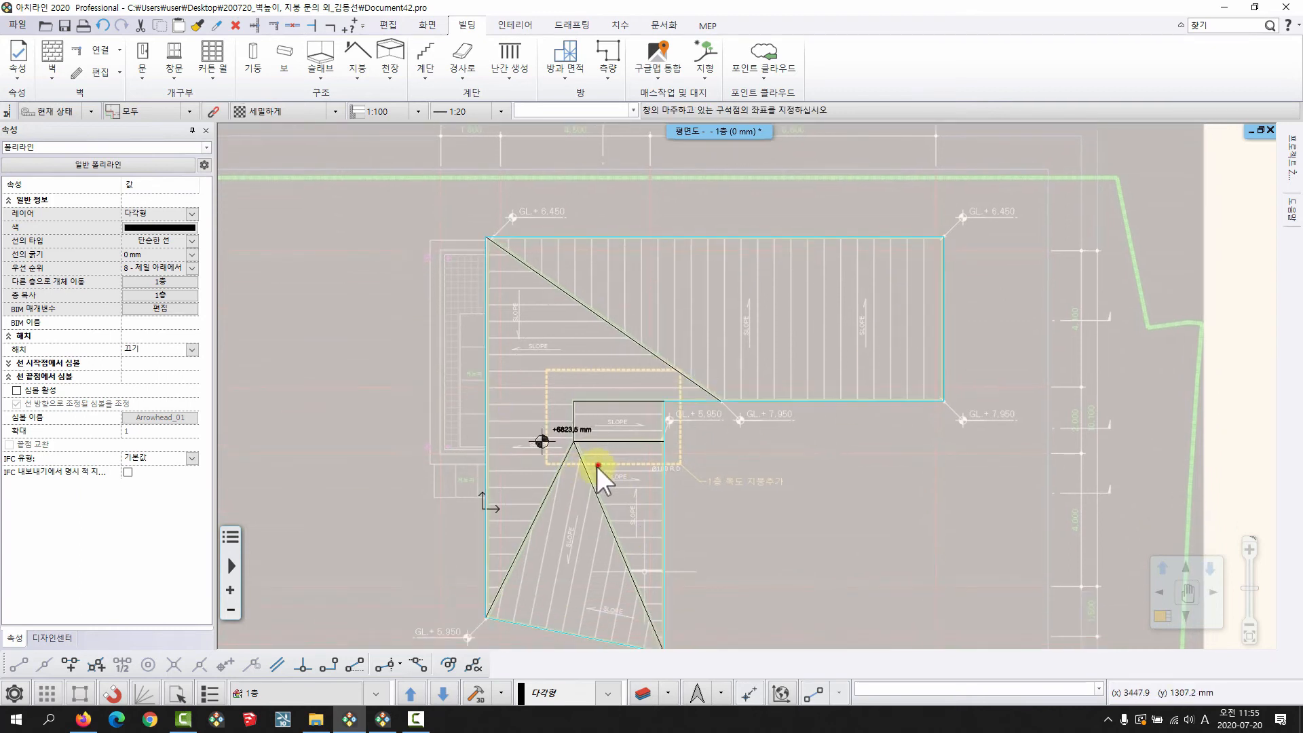
left_click(541, 482)
left_click(541, 439)
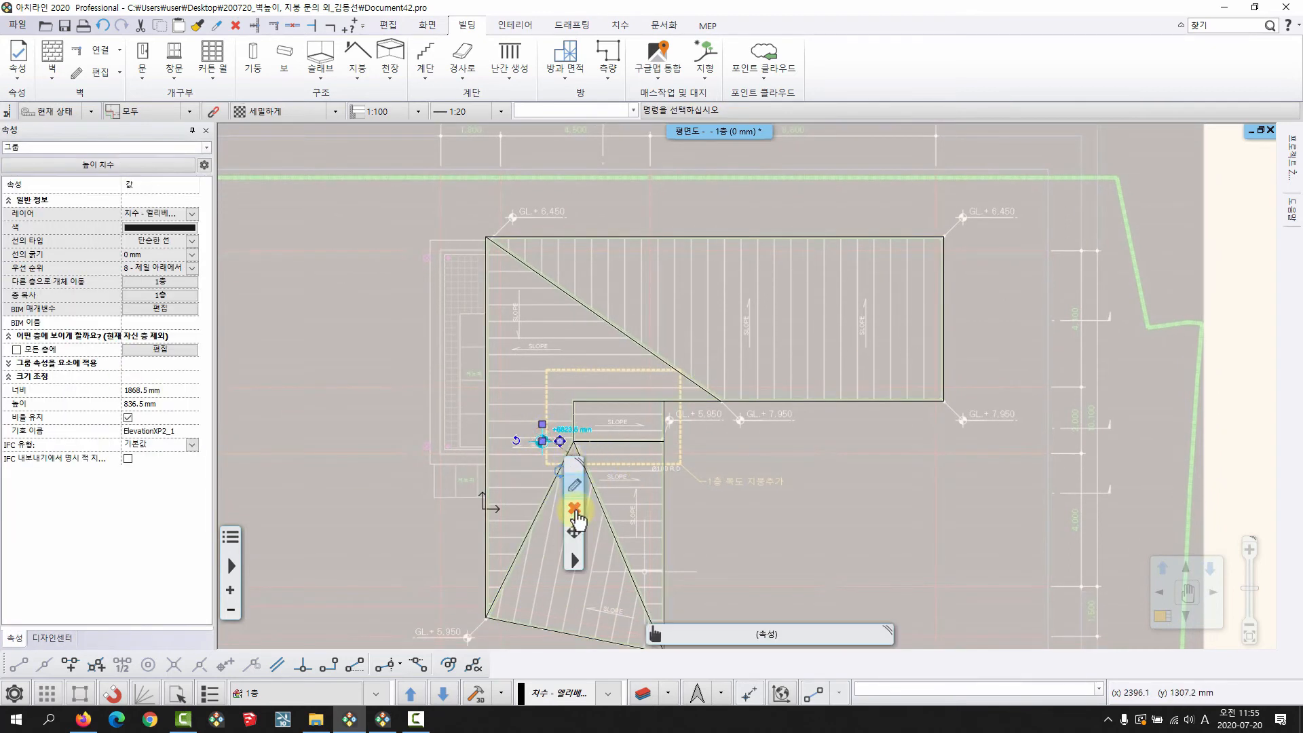
left_click(576, 510)
Create a three-point roof plane and trace the large upper roof face through its four corners, using the lowest-point height reference
middle_click_drag(756, 399, 697, 397)
scroll(744, 395, "down", 1)
middle_click_drag(873, 403, 776, 403)
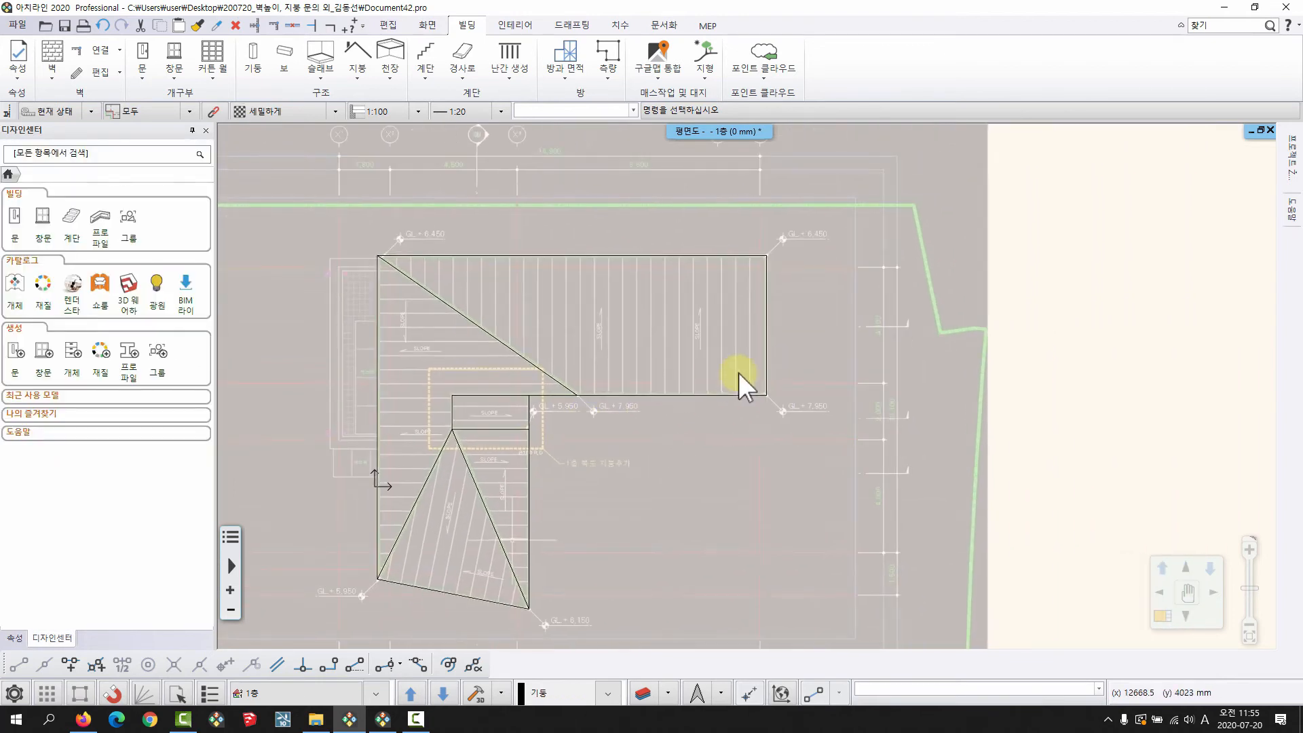
scroll(773, 256, "up", 2)
middle_click_drag(605, 322, 718, 315)
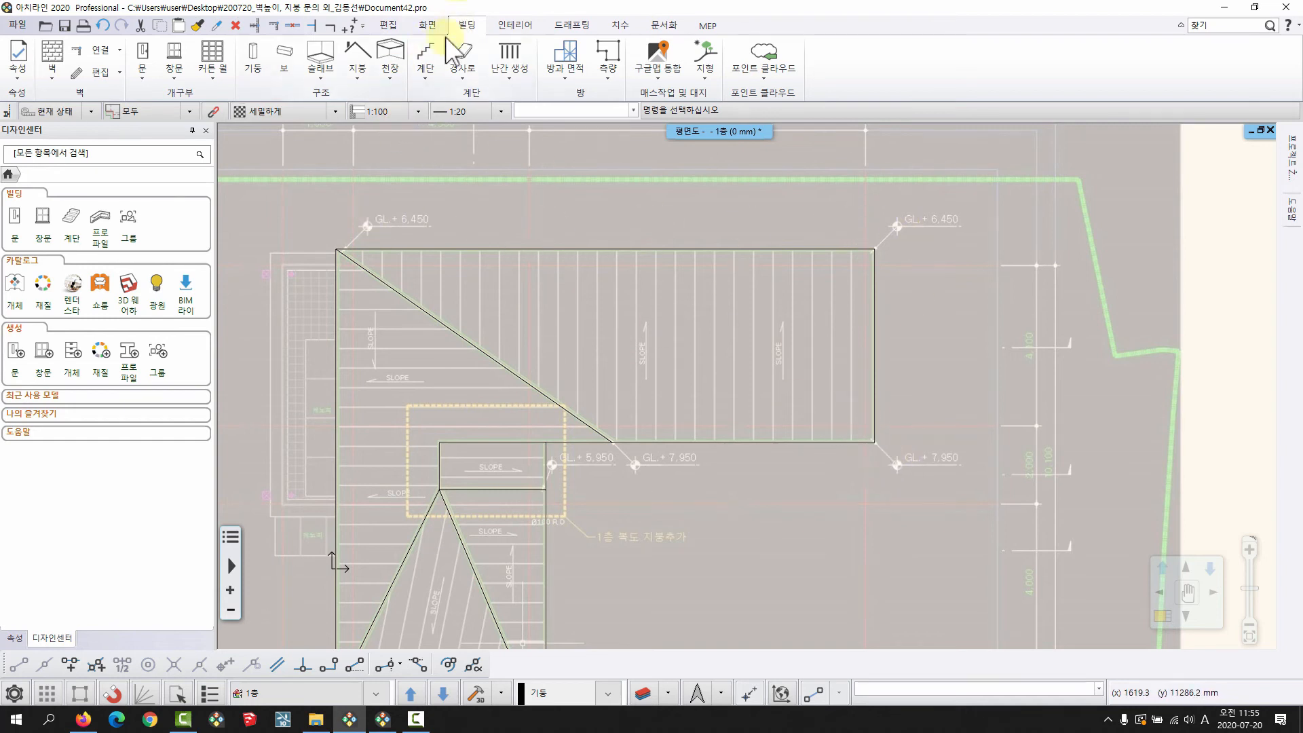
left_click(363, 79)
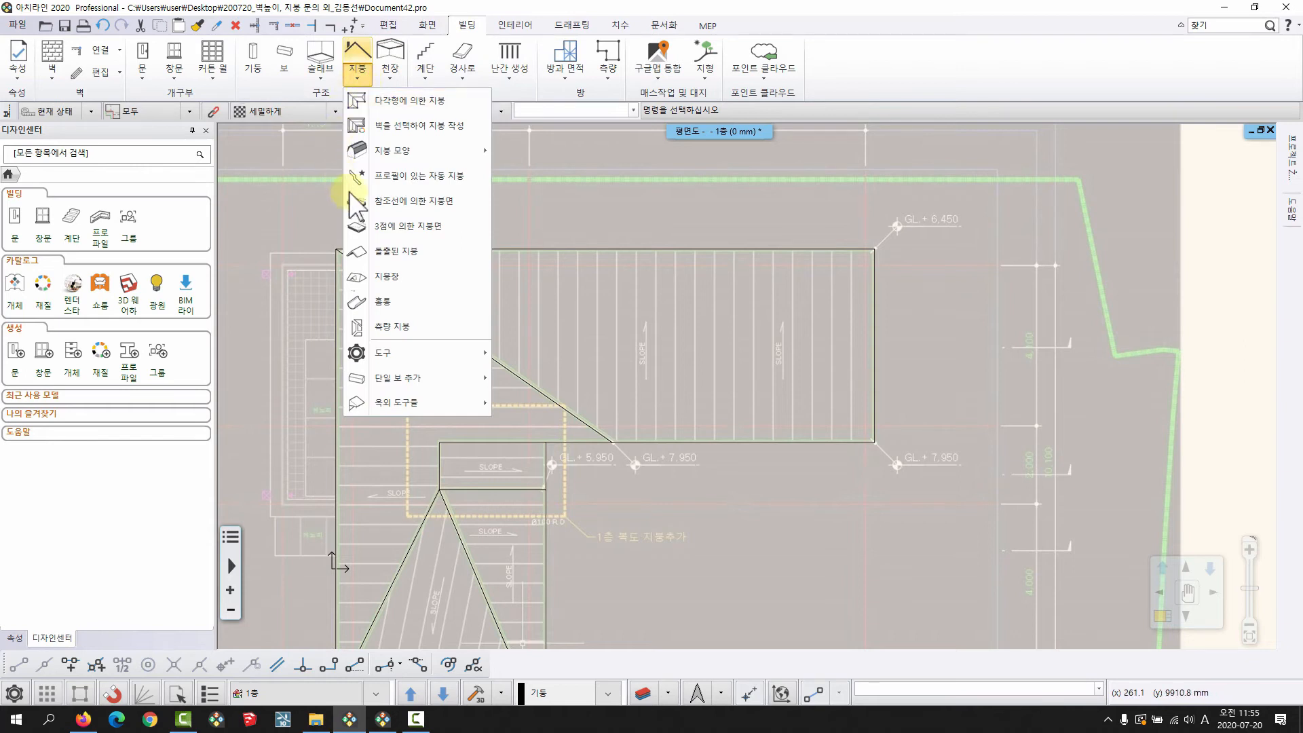
left_click(366, 226)
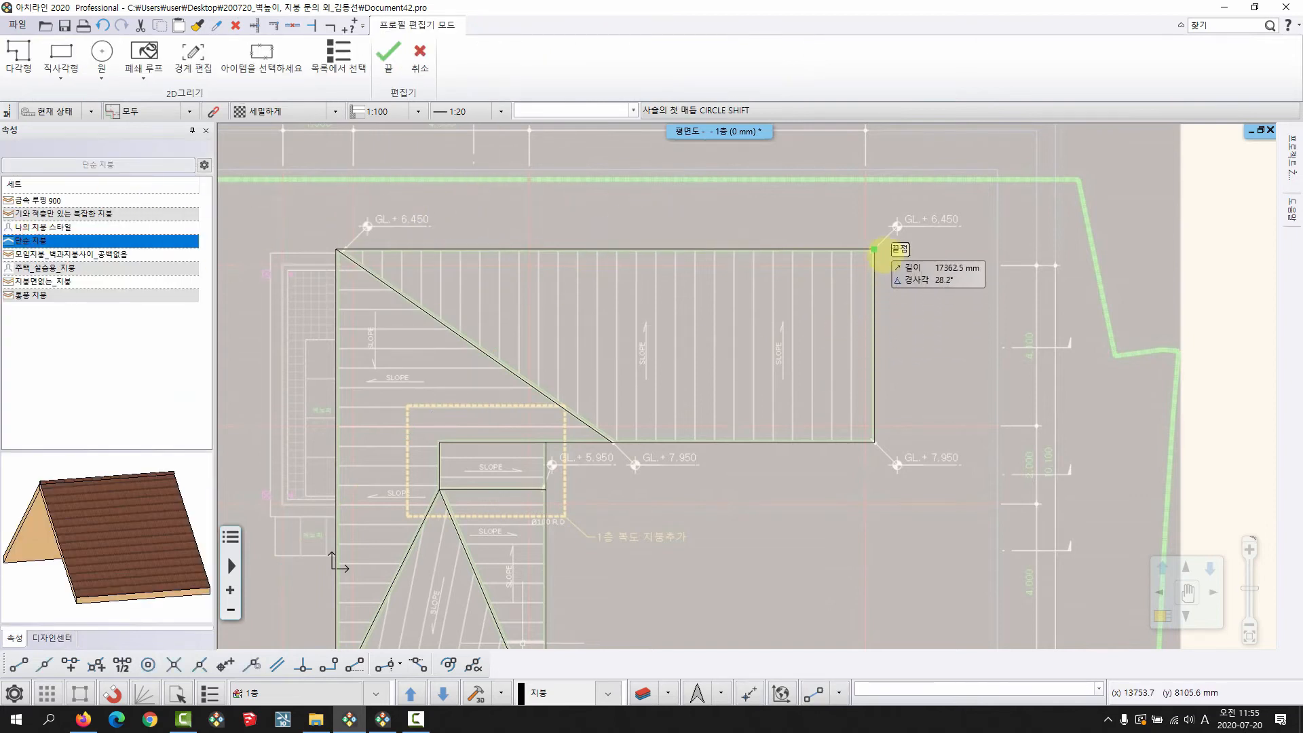
left_click(875, 250)
left_click(336, 250)
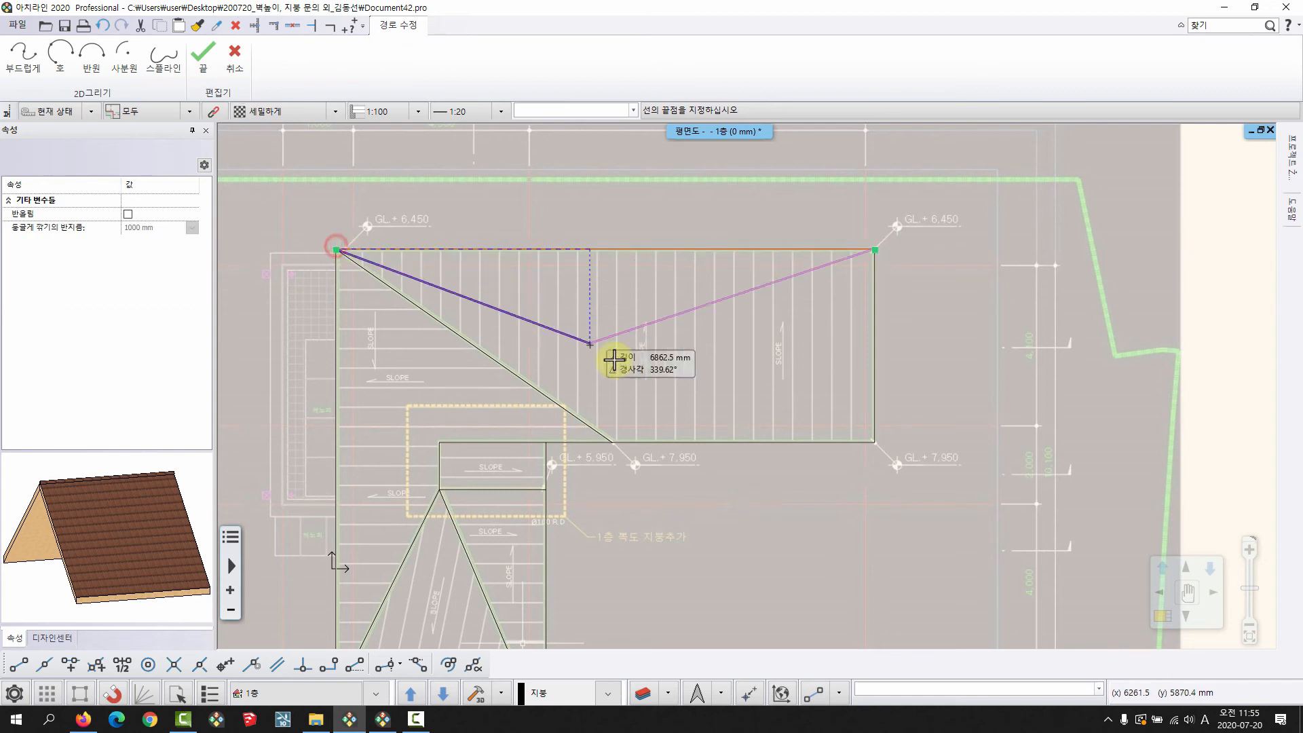
left_click(617, 443)
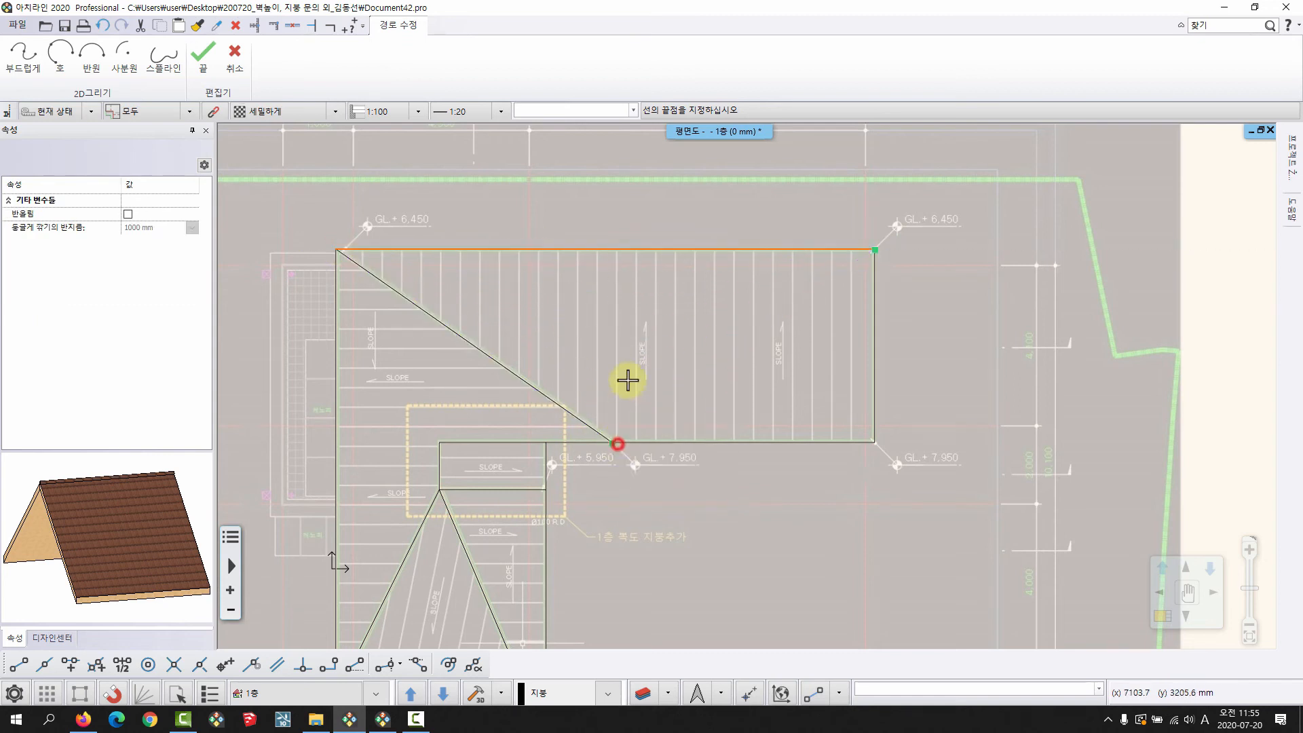
left_click(874, 443)
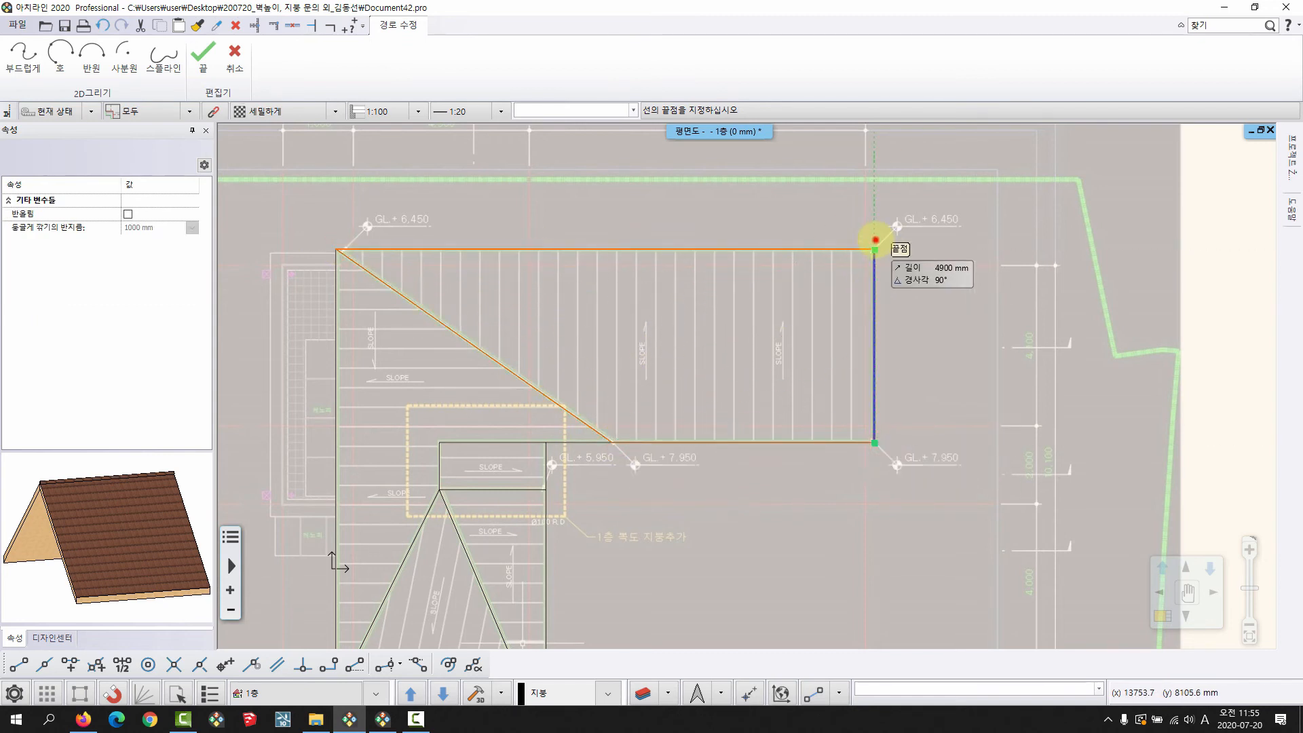
left_click(875, 240)
left_click_drag(694, 315, 721, 268)
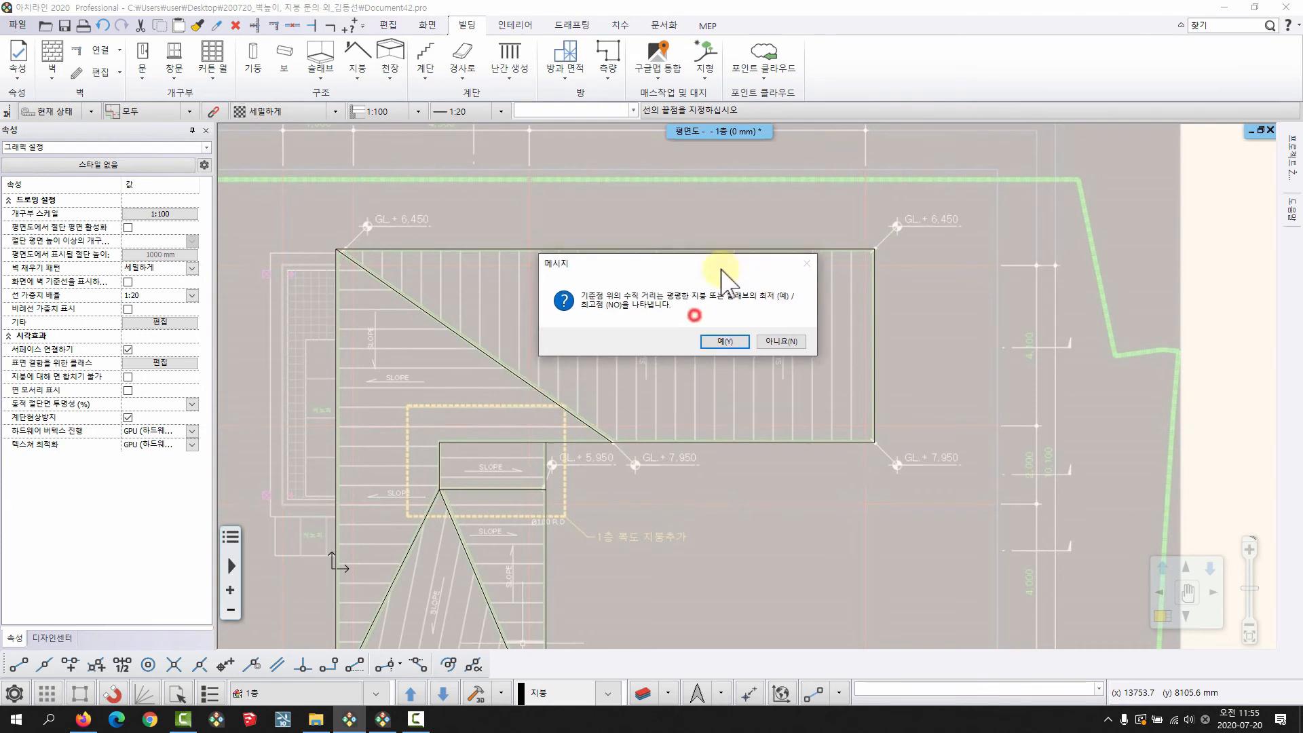
left_click(723, 341)
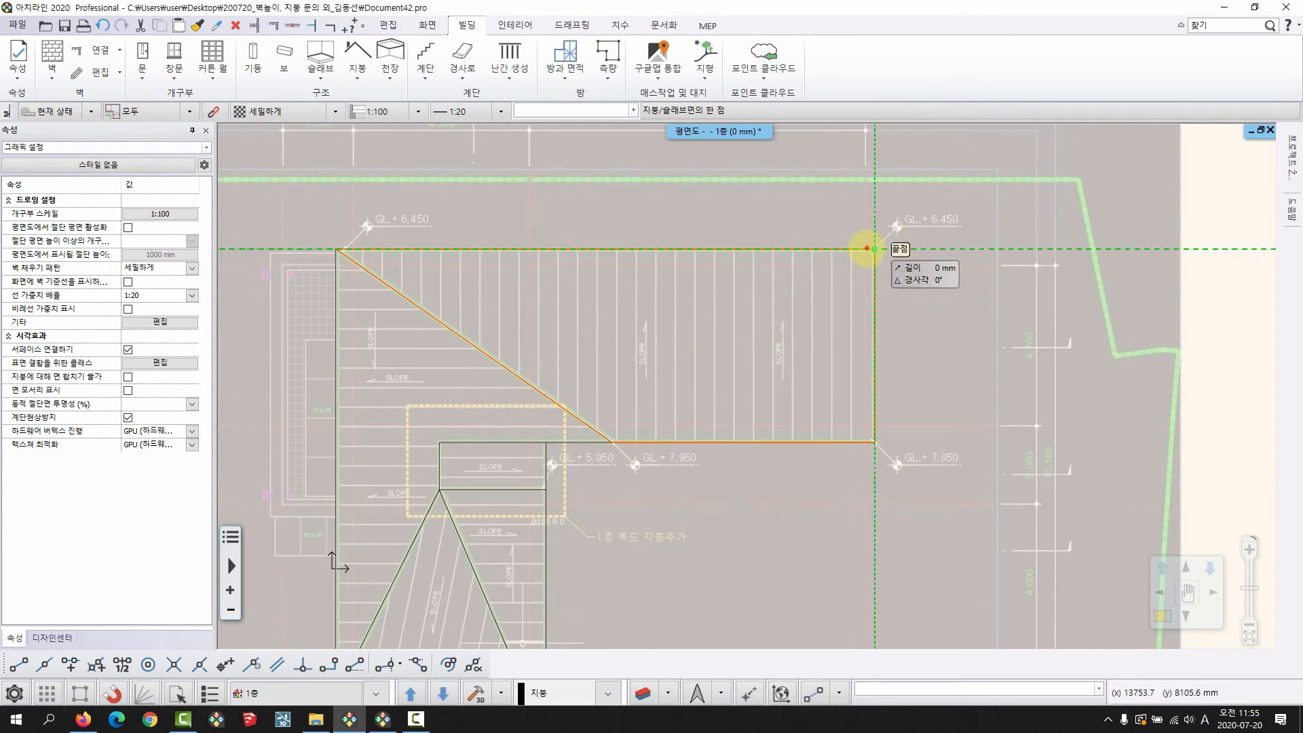
Set the roof plane height to 6450 at the face's upper-right corner and 7950 at its lower-right corner
left_click(866, 249)
left_click_drag(723, 289, 784, 262)
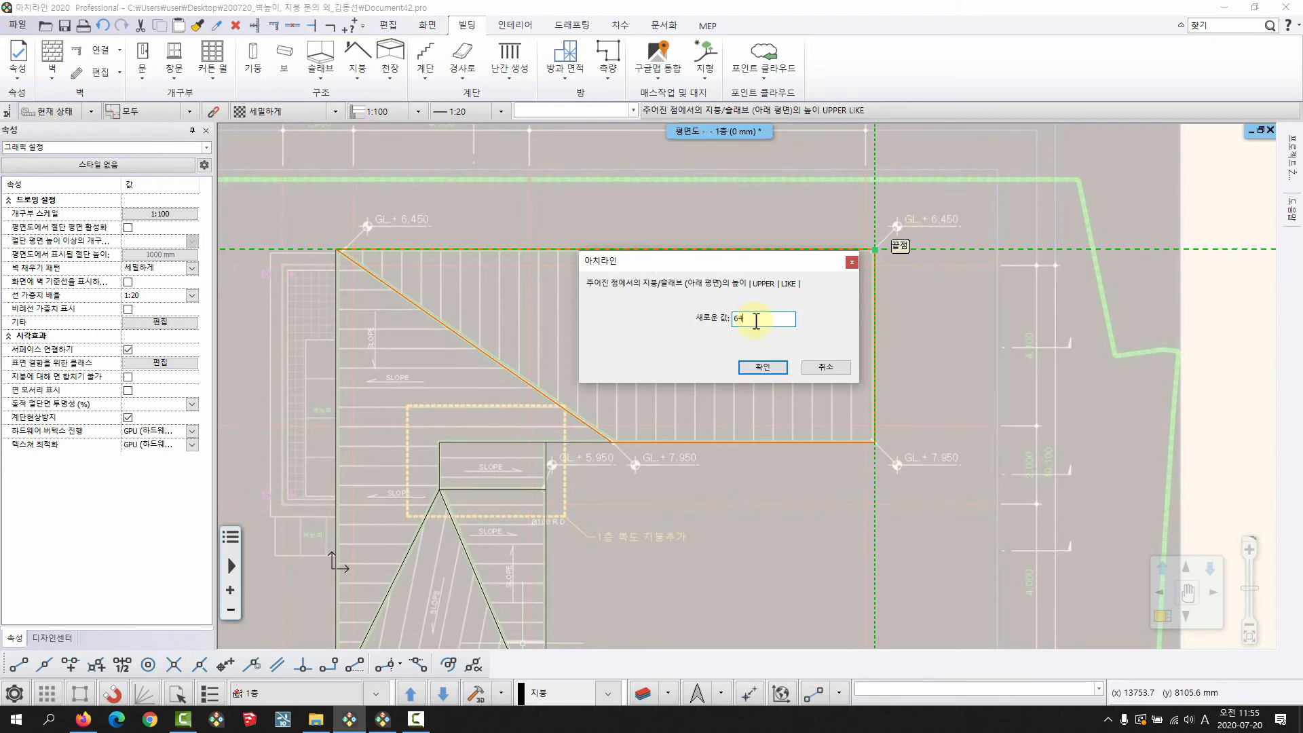
left_click(760, 367)
left_click(875, 442)
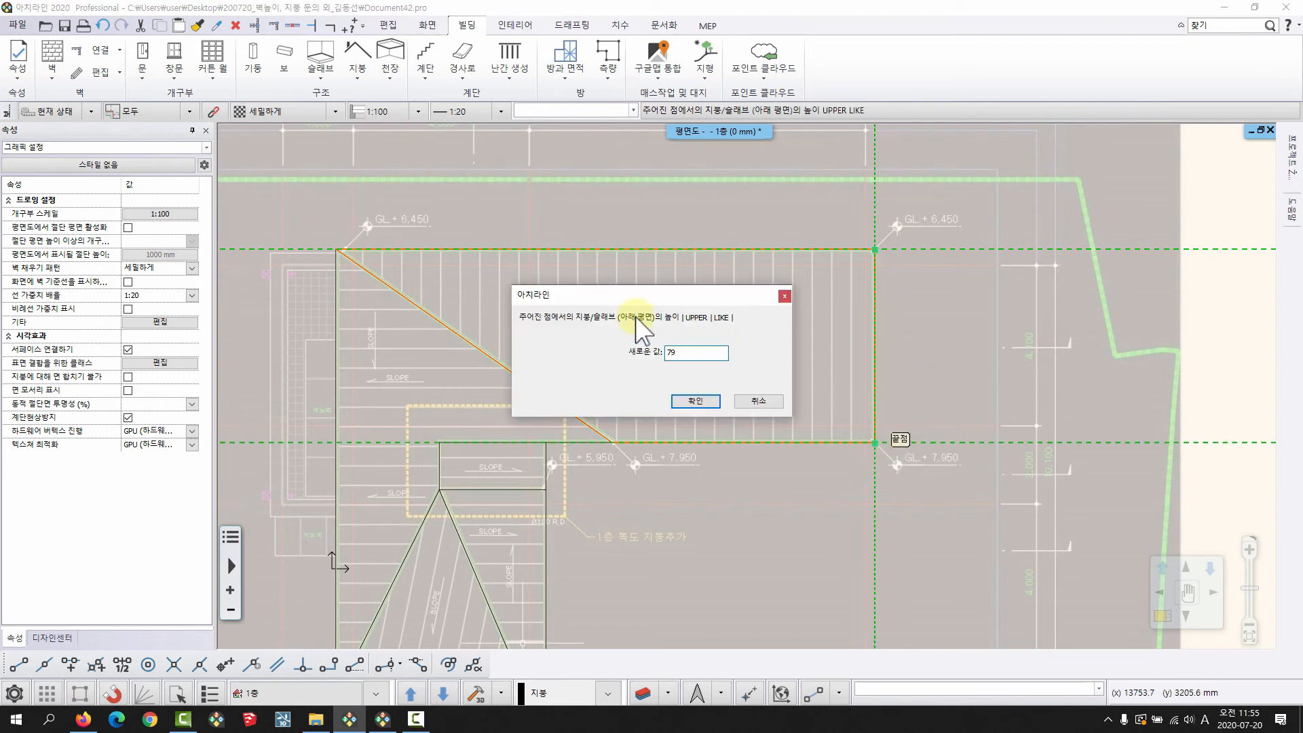
type("7950")
left_click(686, 405)
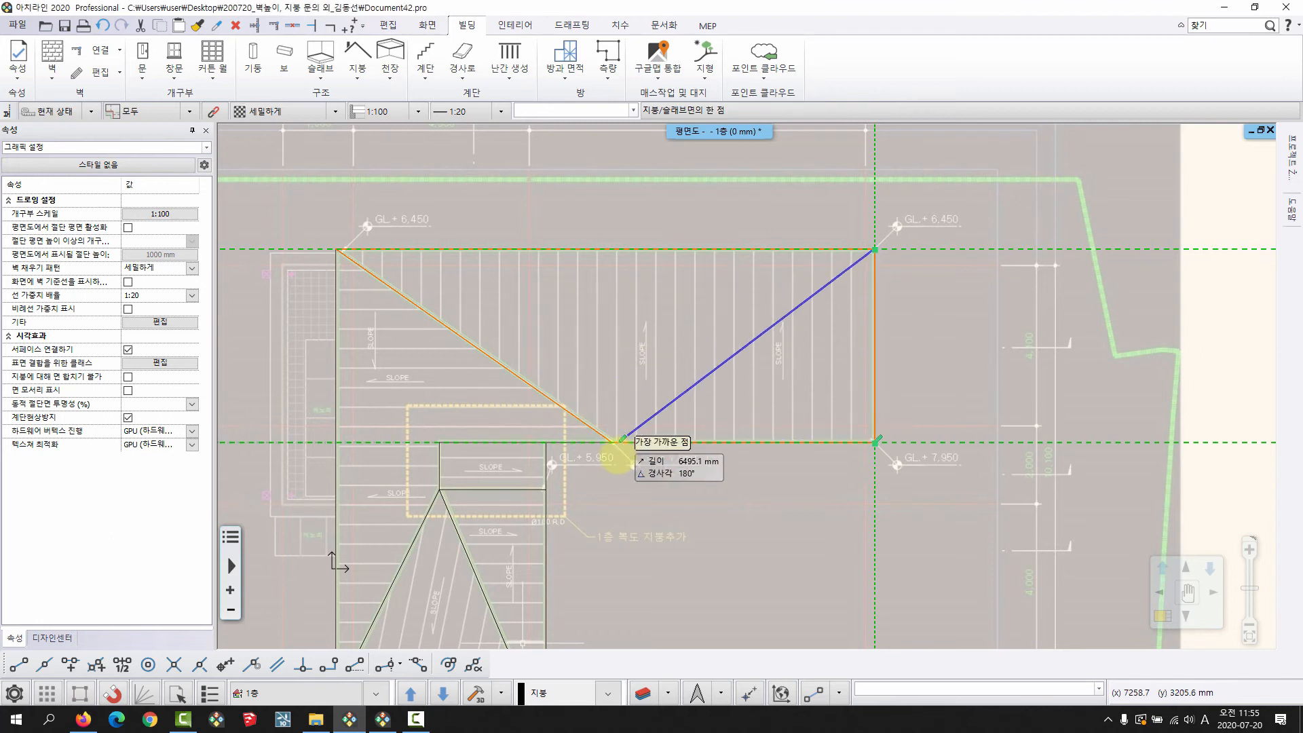
Complete the roof plane with a height of 7950 at the lower end of the diagonal edge
left_click(614, 442)
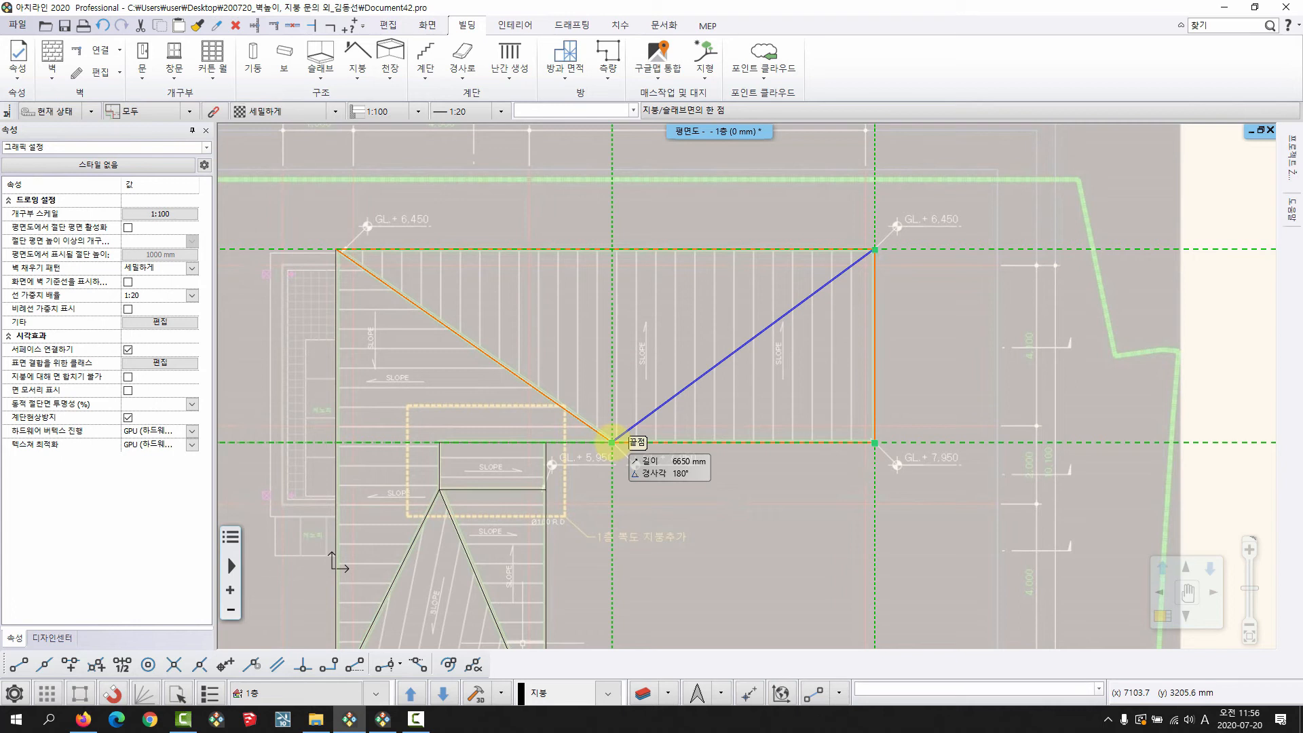
left_click(611, 443)
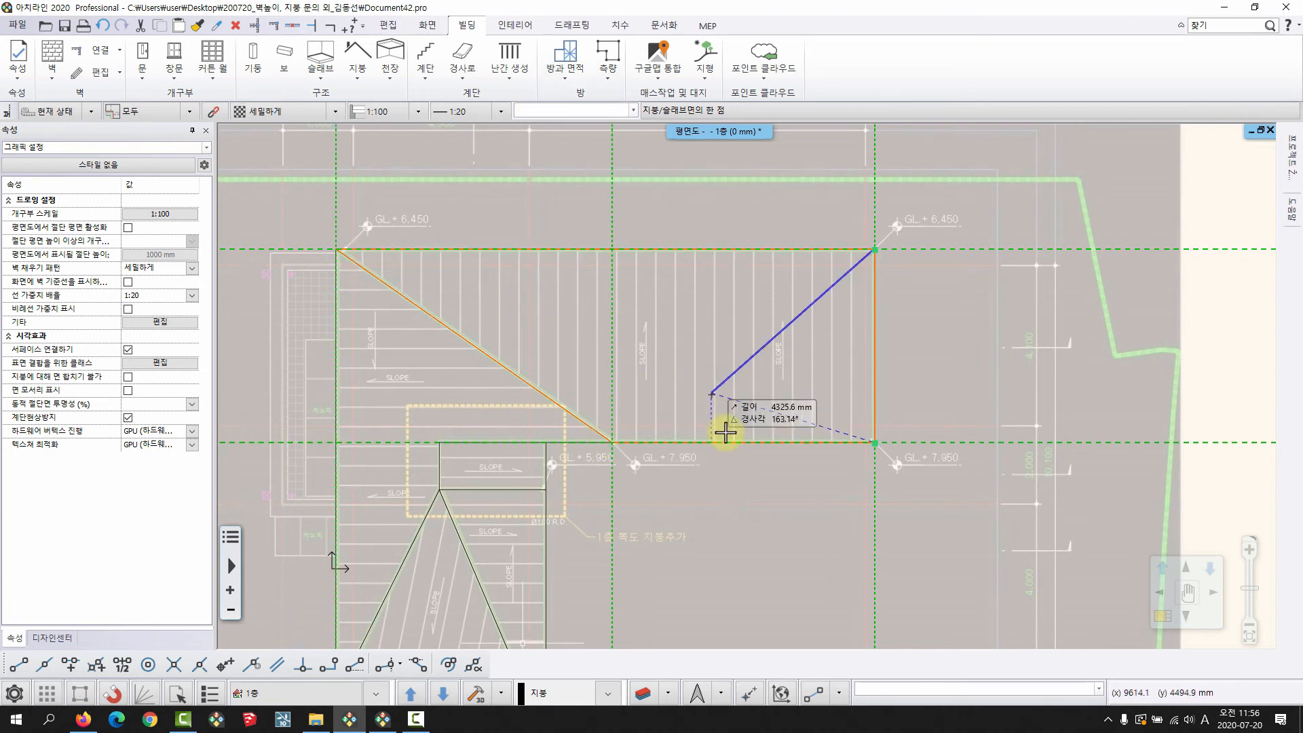
left_click(613, 443)
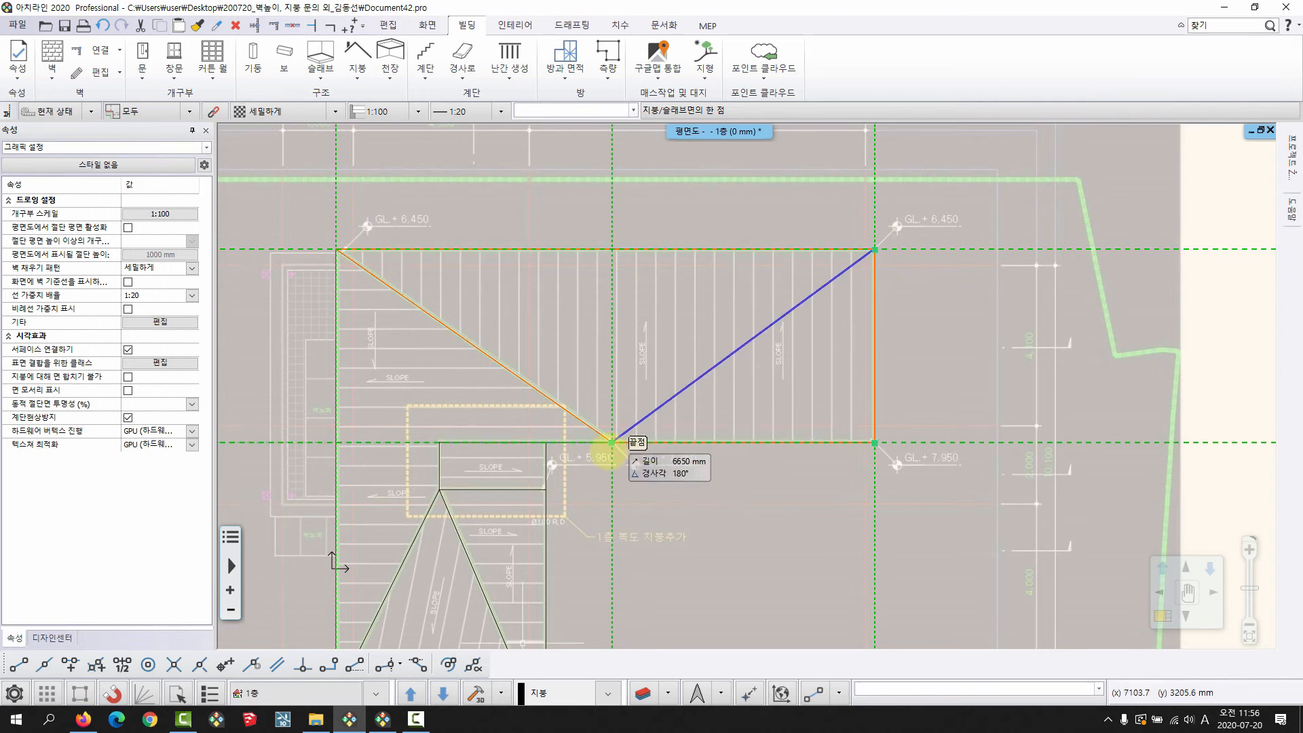
left_click(611, 444)
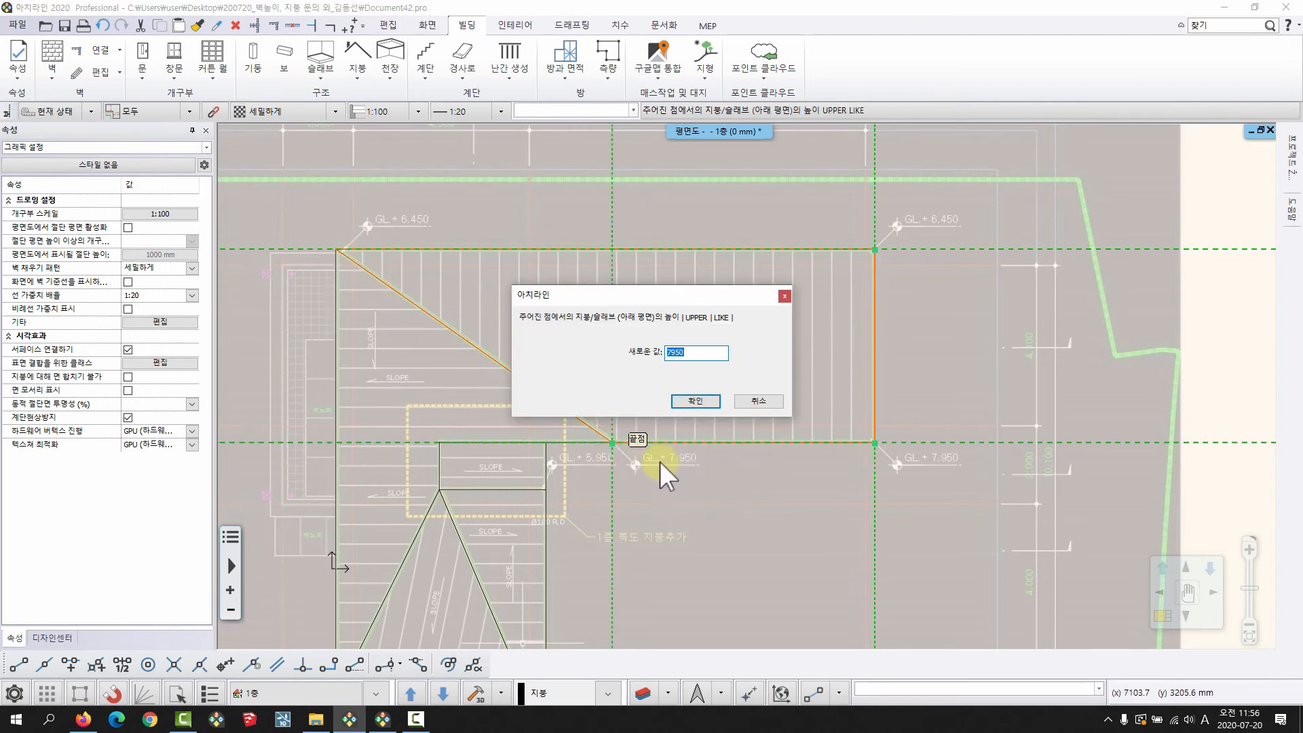
left_click(693, 401)
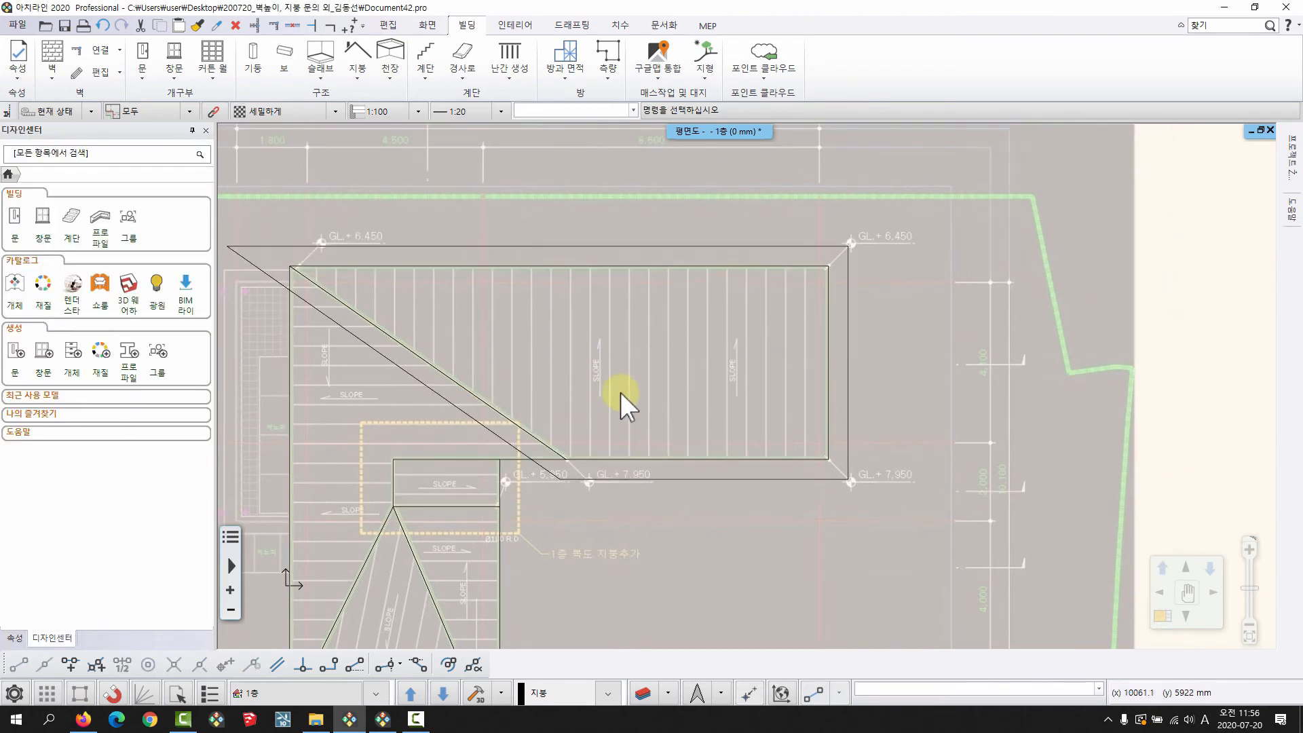
Show the plan and 3D views side by side and inspect the sloped roof face in 3D
key("F4")
middle_click_drag(1078, 340, 992, 274)
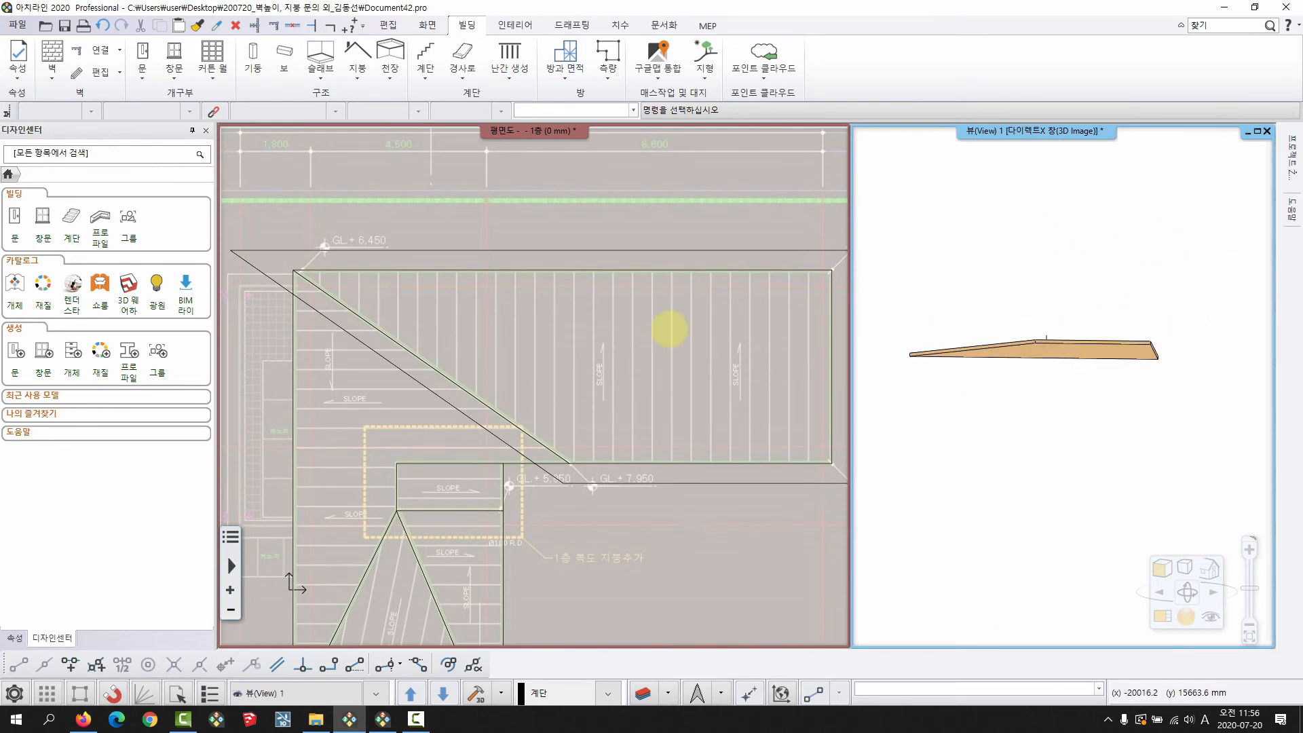
left_click(669, 328)
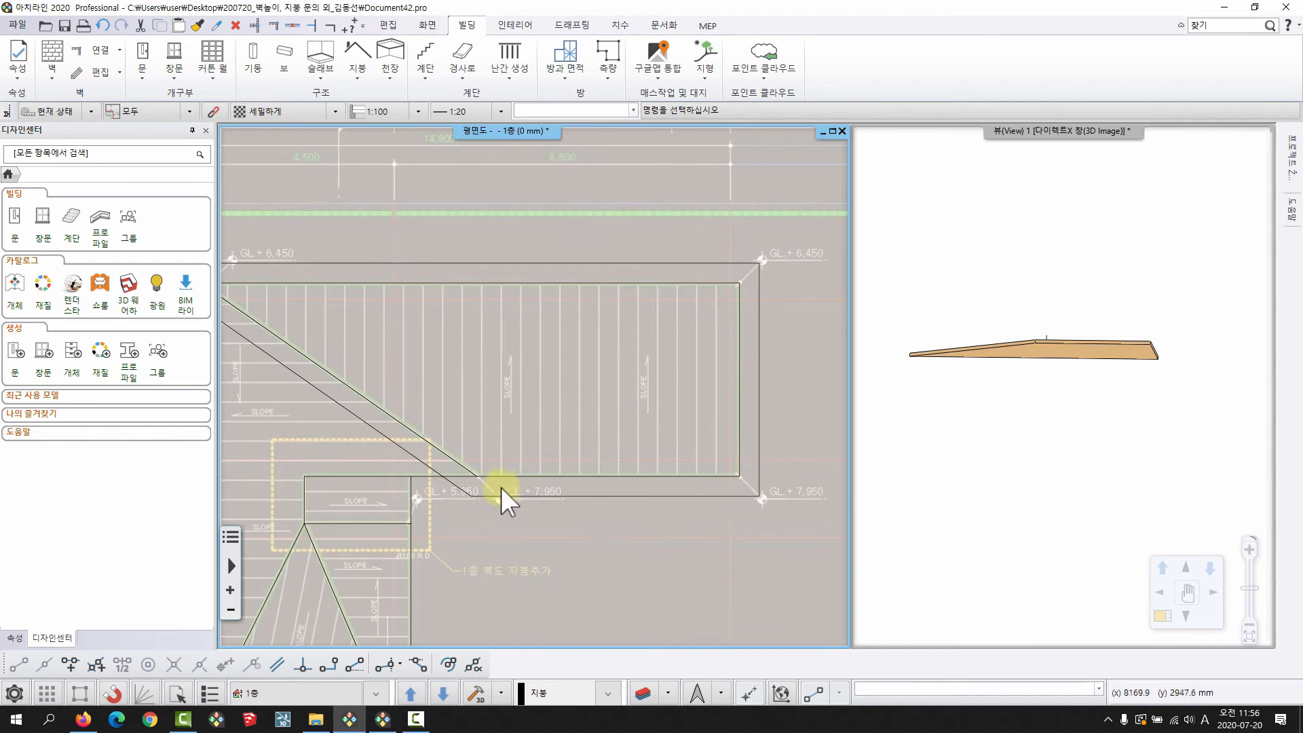
middle_click_drag(1041, 352, 1154, 415)
middle_click_drag(685, 303, 715, 288)
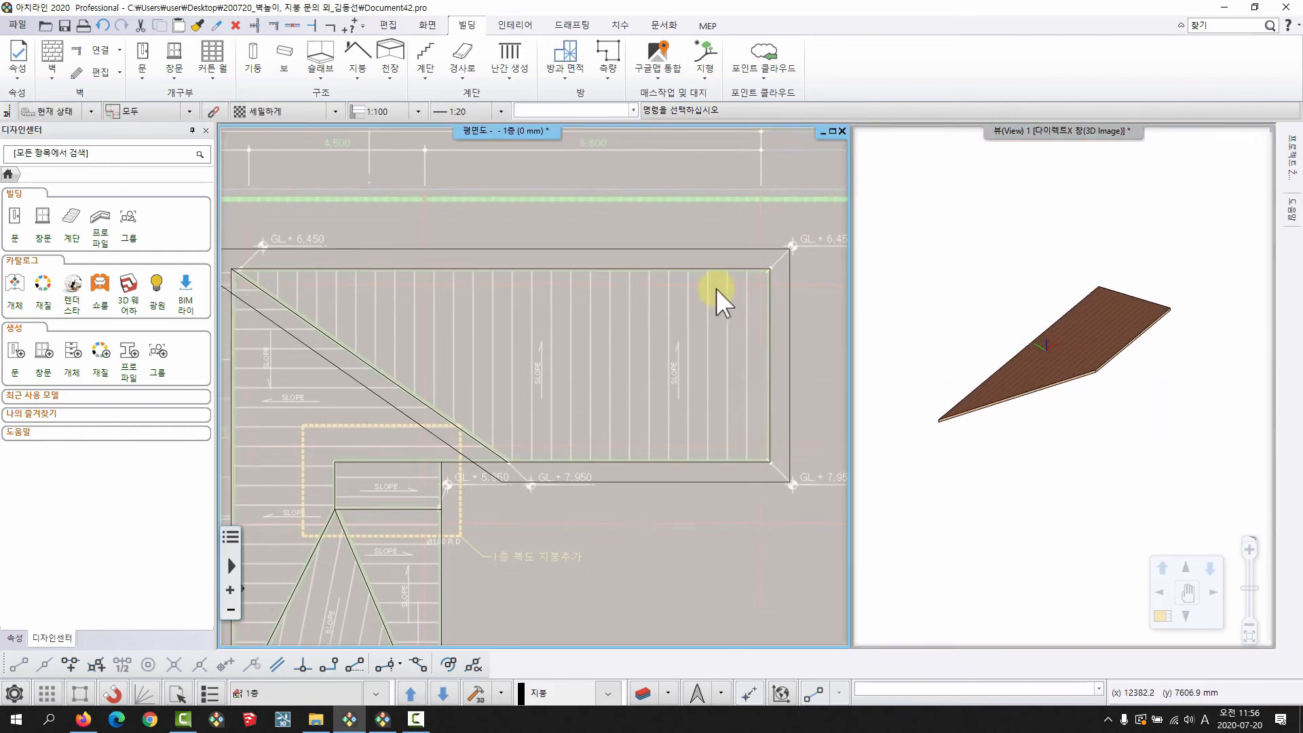
Set the large upper roof face's eave overhang (L) to 0 mm
scroll(716, 288, "down", 2)
left_click(573, 286)
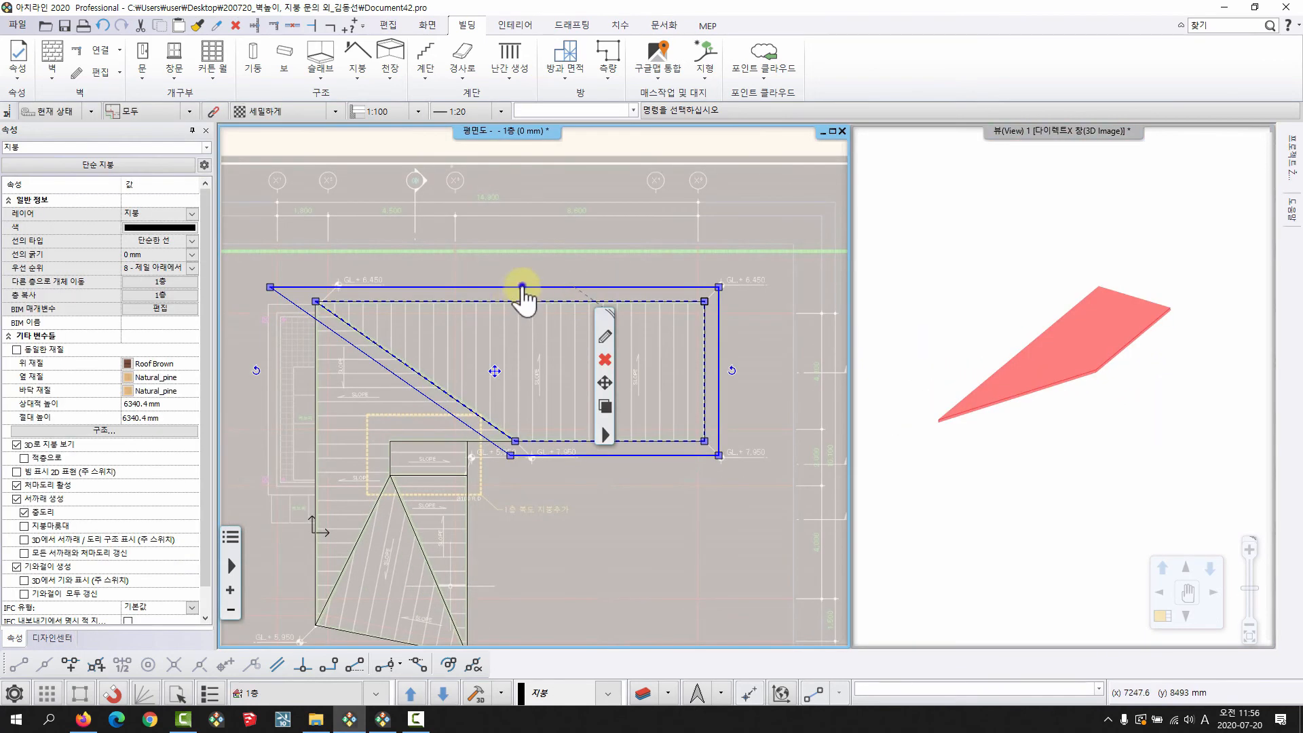
right_click(521, 289)
left_click(567, 314)
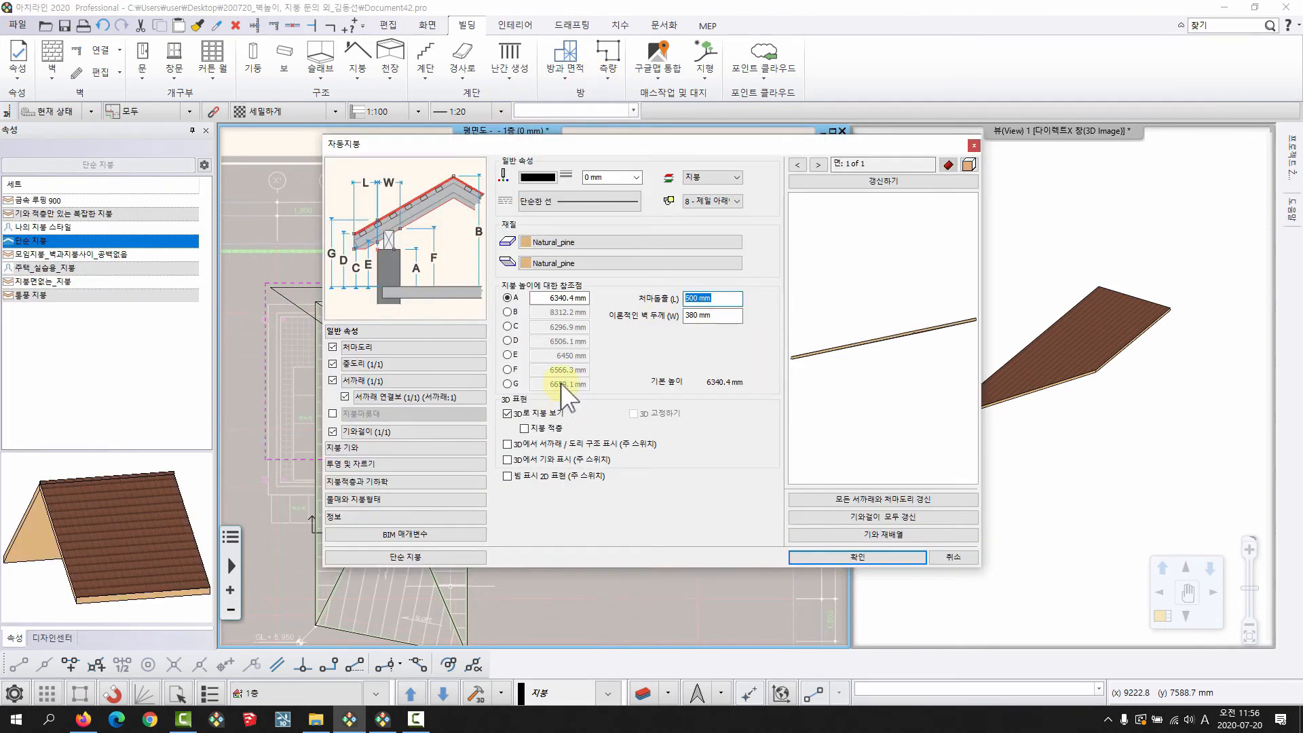
type("0")
left_click(865, 559)
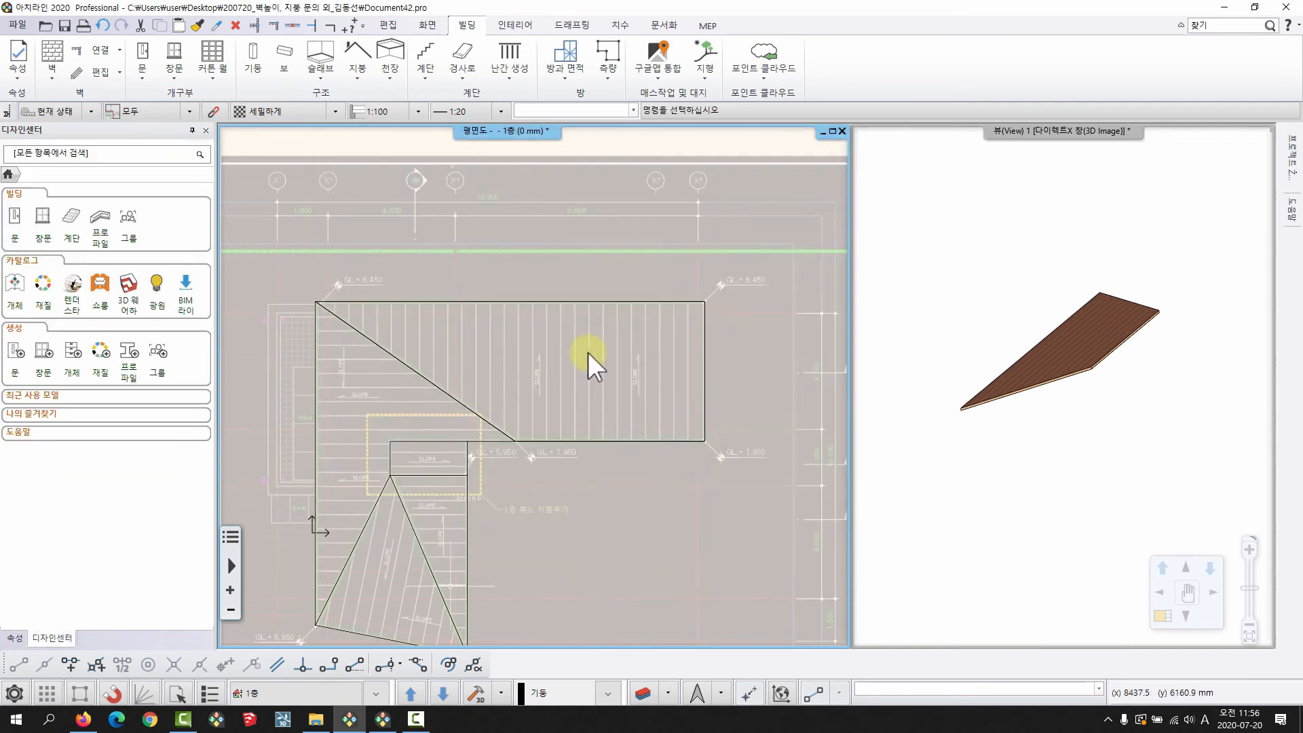
Compare the roof face with the traced polyline it overlaps in plan, and check its slope in 3D
left_click(580, 302)
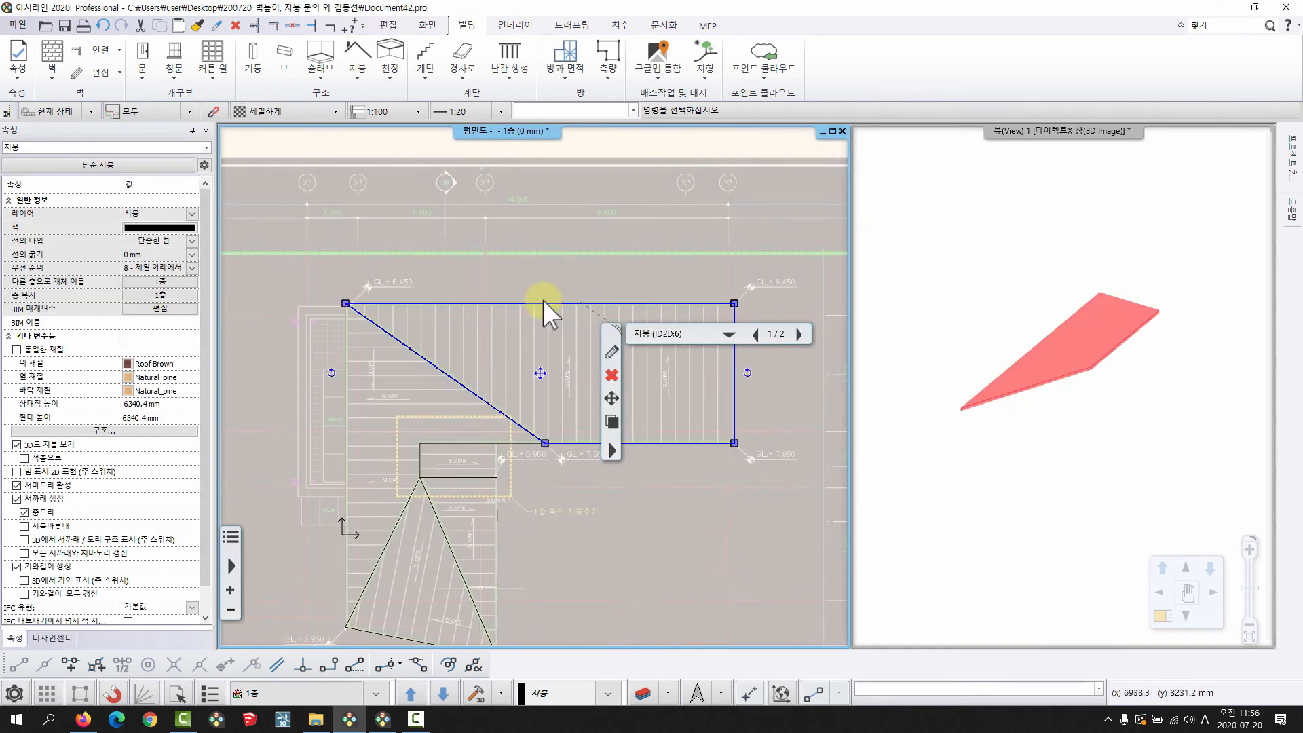
left_click(798, 334)
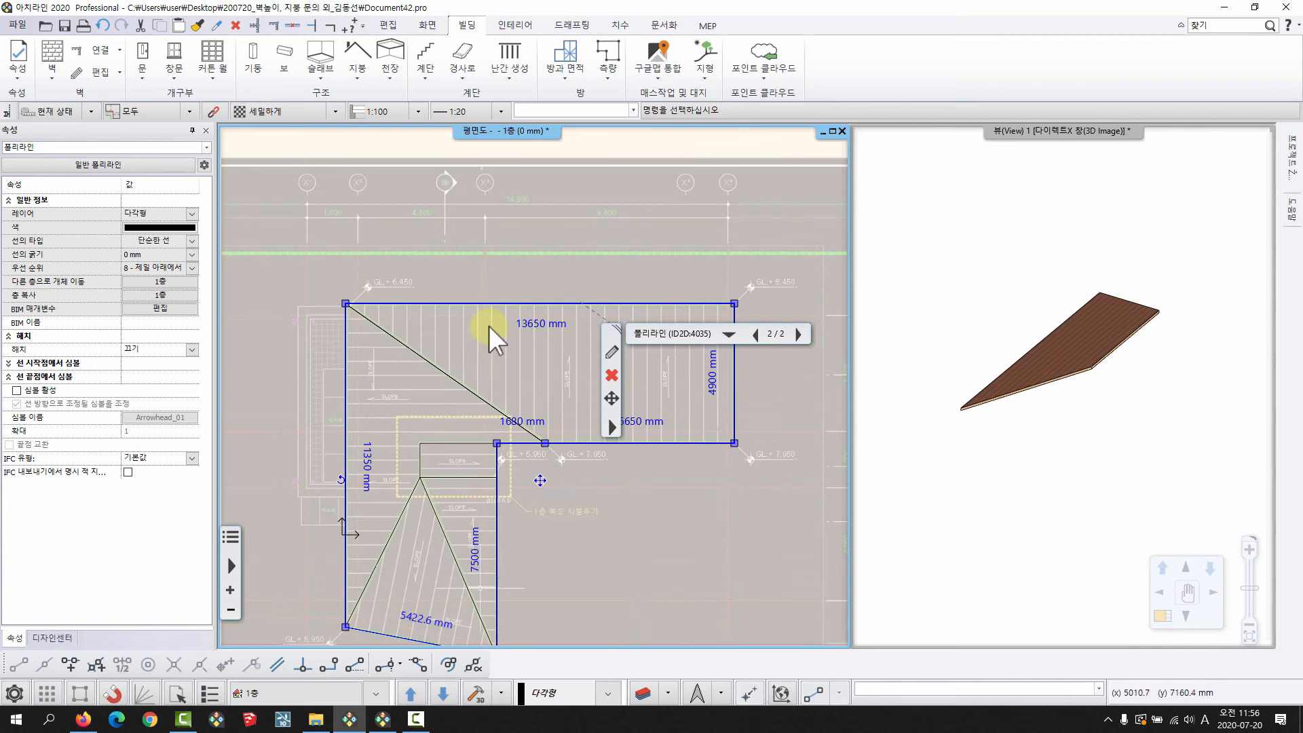
key("Escape")
mouse_move(1057, 384)
middle_mouse_down()
mouse_move(1120, 380)
mouse_move(1019, 358)
mouse_move(1047, 409)
middle_mouse_up()
Create a second three-point roof plane and trace the face along the long left edge, including the triangle's apex, using the lowest-point height reference
mouse_move(405, 478)
middle_mouse_down()
mouse_move(457, 358)
mouse_move(426, 384)
middle_mouse_up()
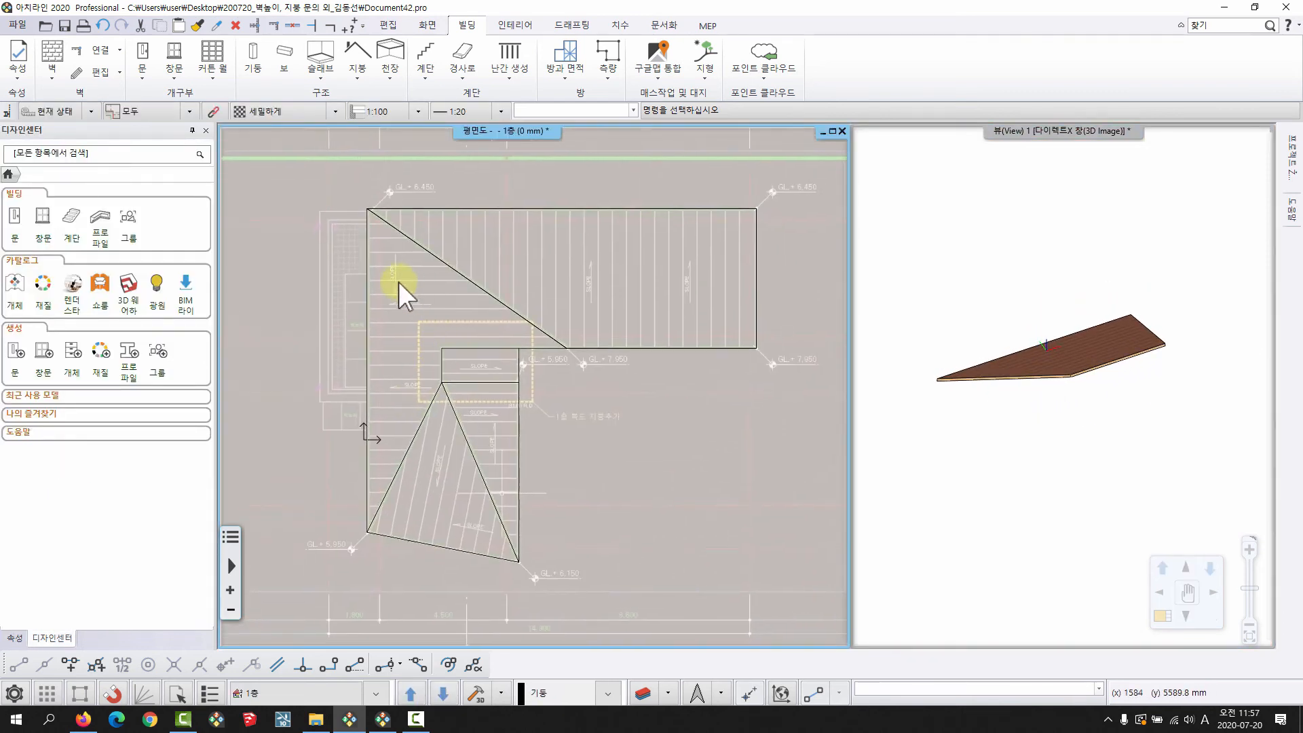
middle_click_drag(446, 320, 445, 314)
left_click(357, 66)
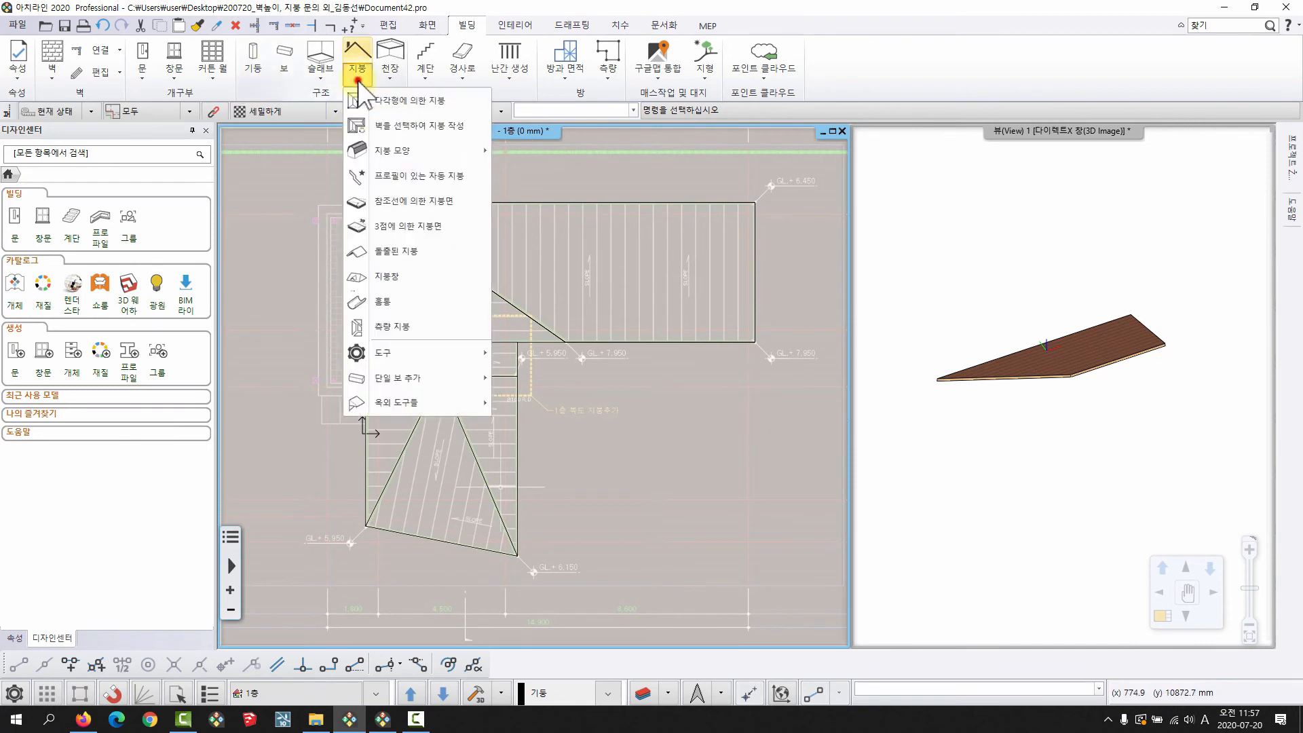
left_click(405, 226)
scroll(549, 346, "up", 5)
left_click(560, 359)
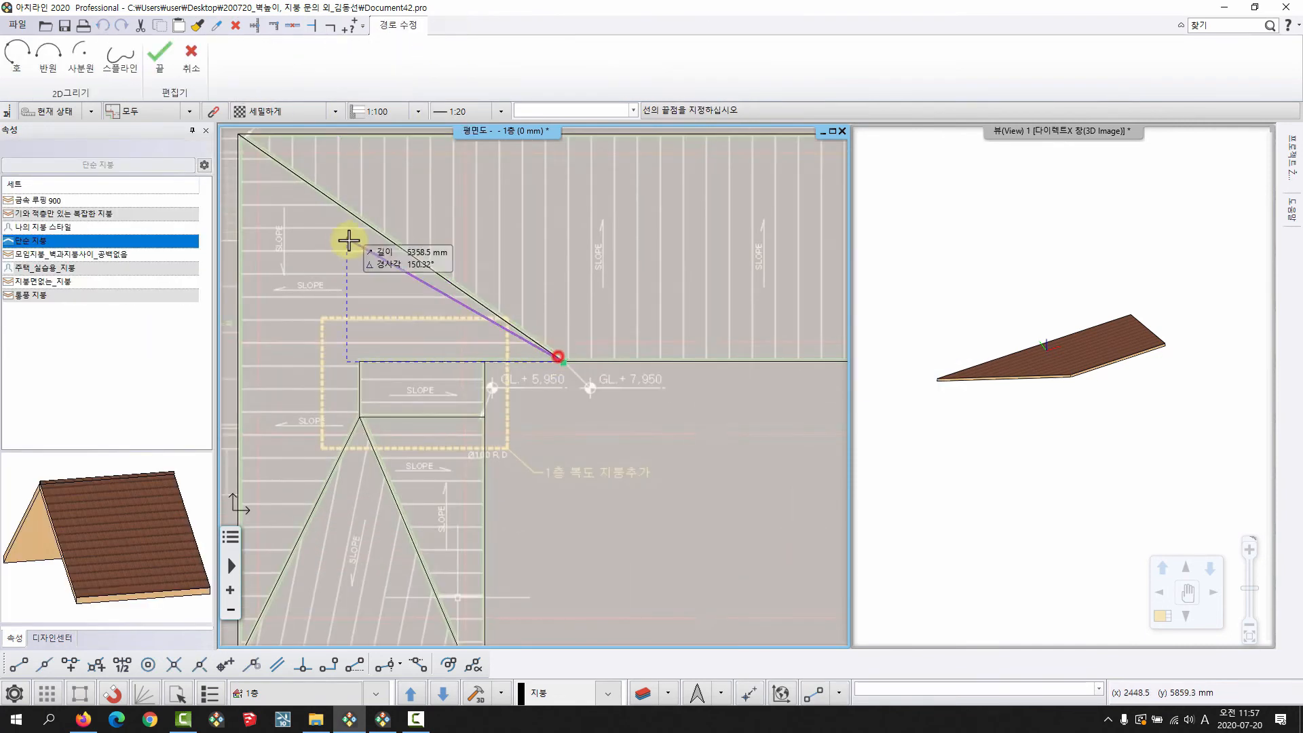
middle_click_drag(272, 178, 414, 232)
left_click(379, 189)
middle_click_drag(384, 461, 392, 291)
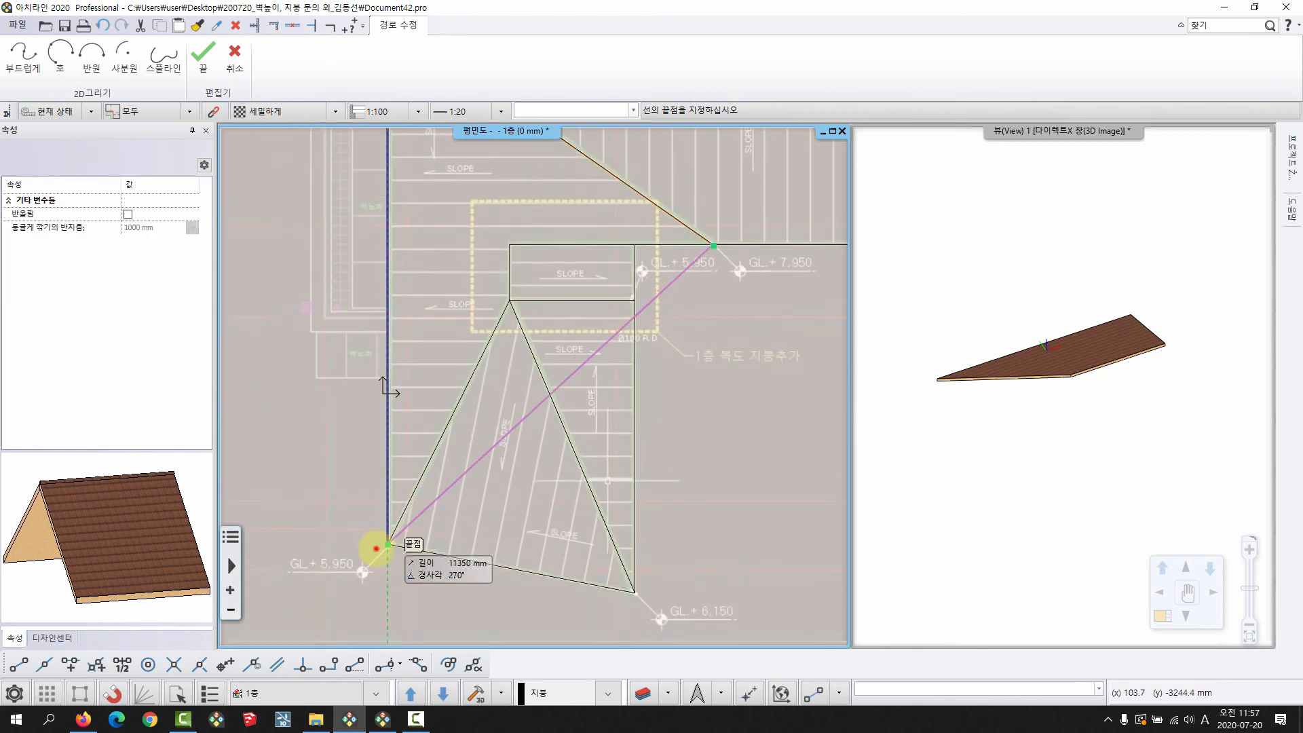
left_click(388, 543)
left_click(507, 293)
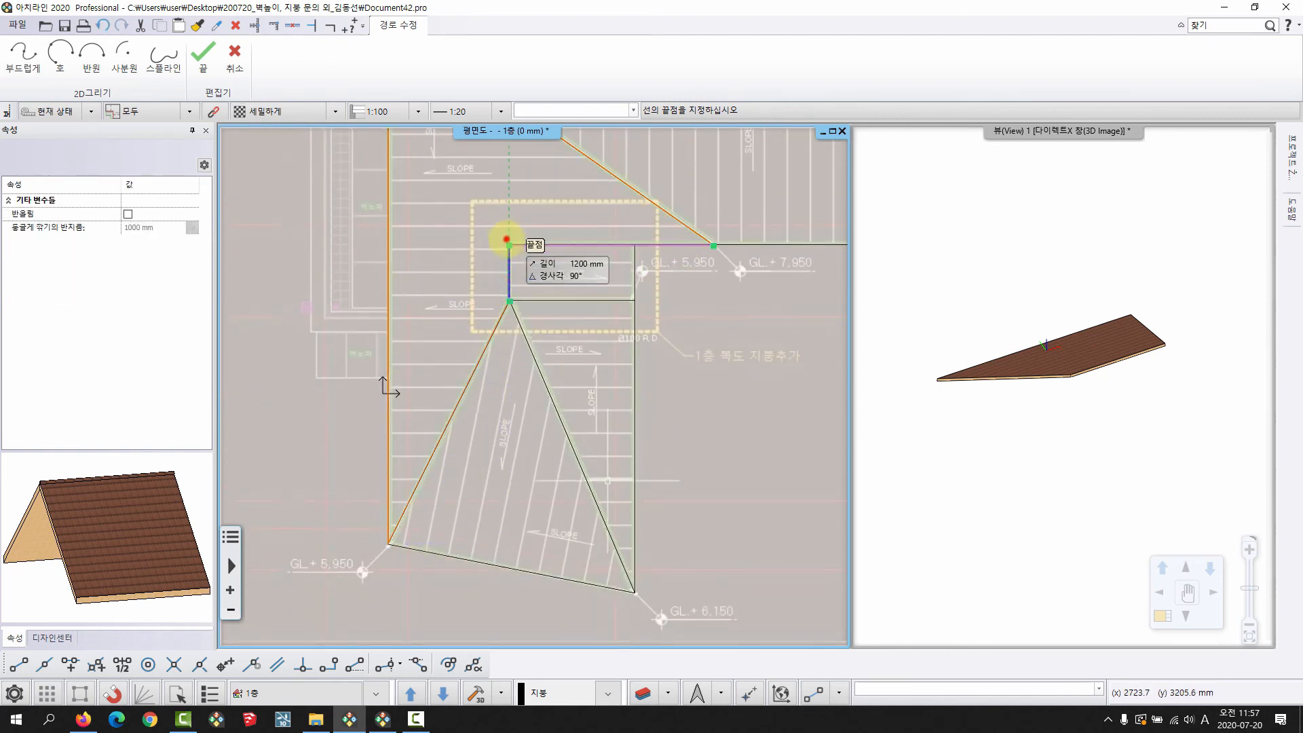
left_click(509, 245)
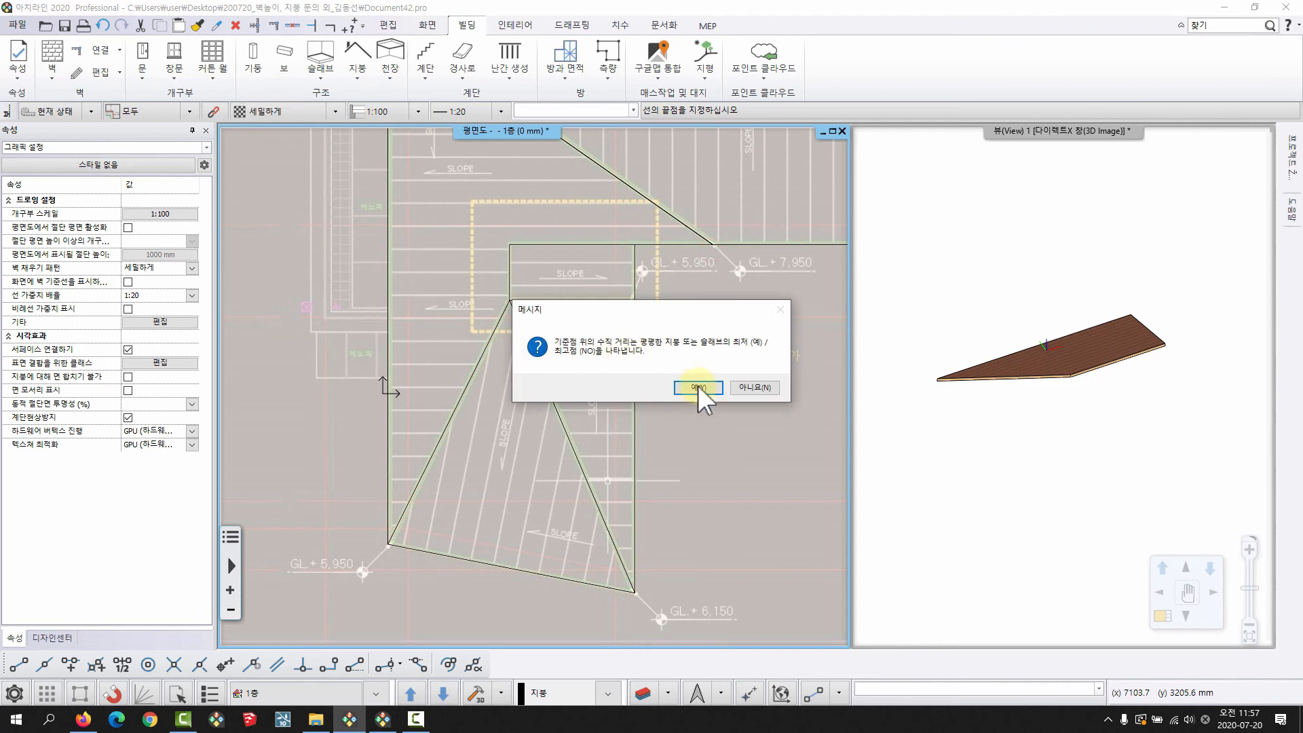
left_click(698, 388)
Finish the second roof plane with heights of 6450 at its upper-left corner, 7950 at the GL+7,950 corner and 5950 at its lower-left corner
middle_click_drag(553, 304, 536, 426)
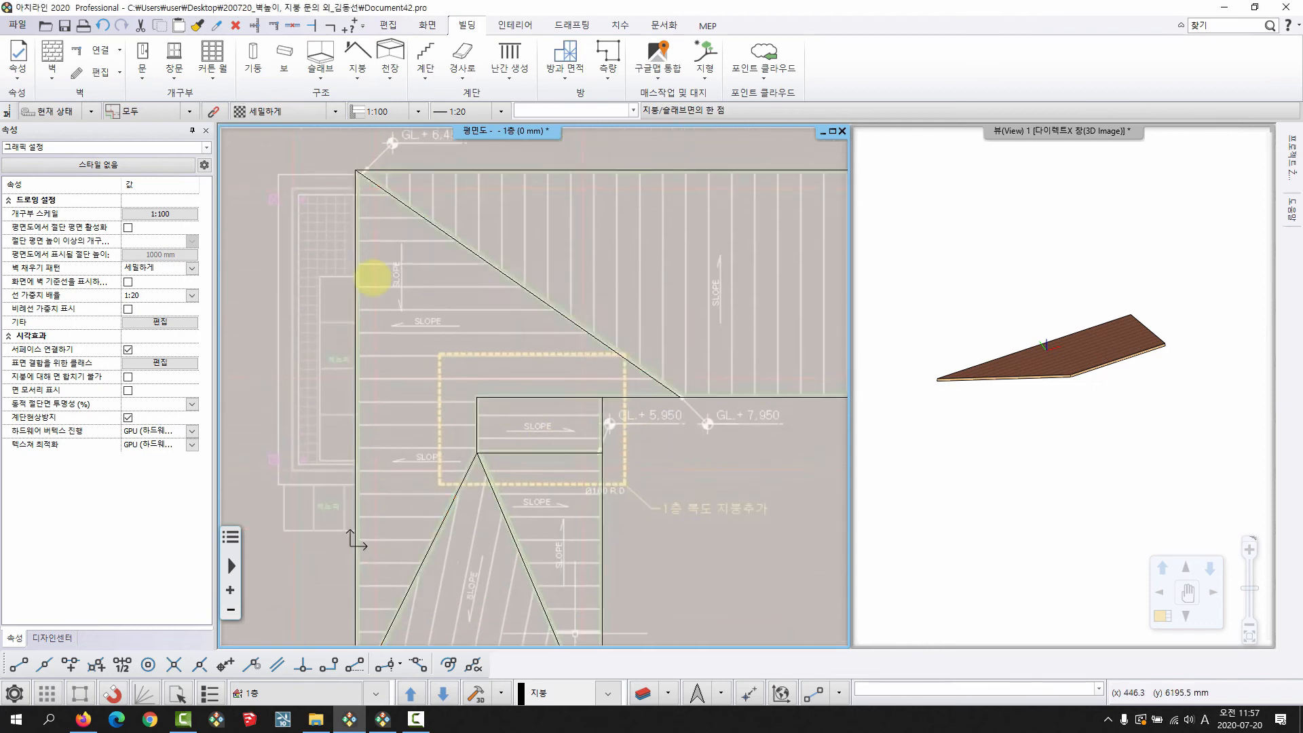
left_click(349, 204)
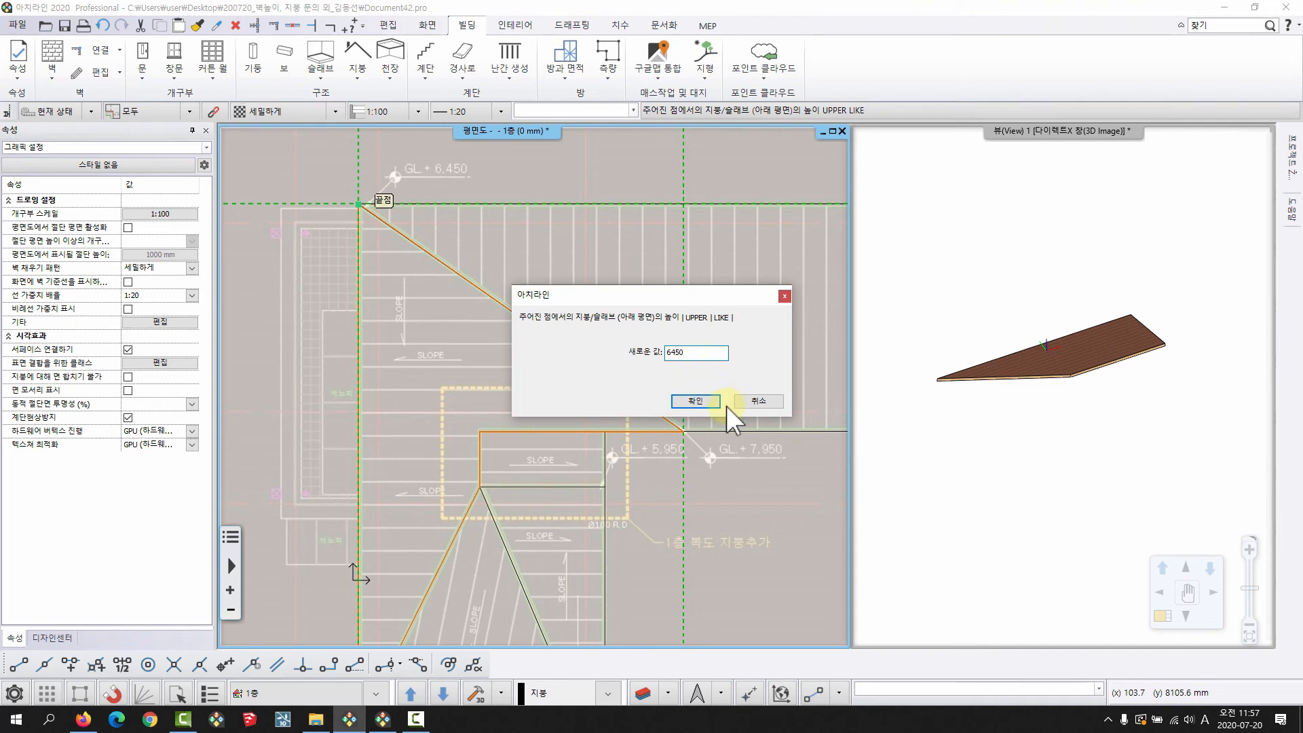
left_click(711, 402)
left_click(681, 439)
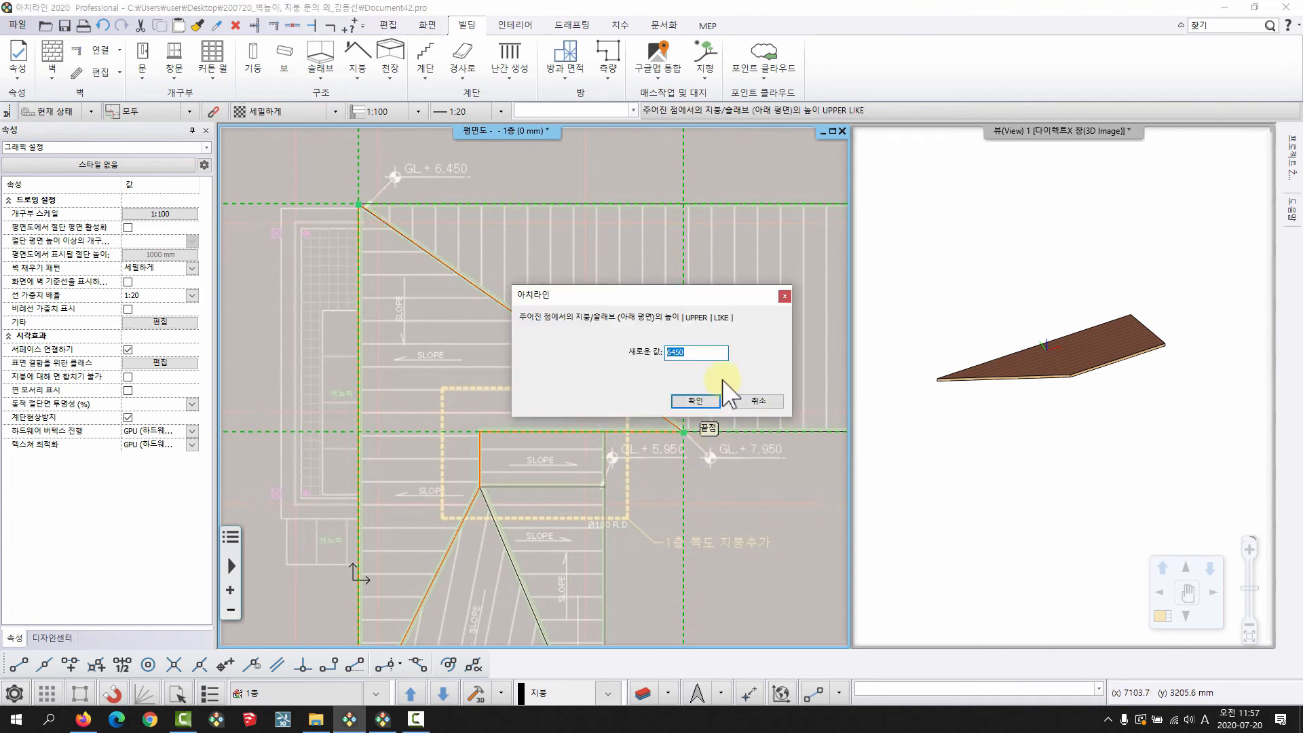
type("79")
left_click(700, 401)
middle_click_drag(484, 497, 485, 416)
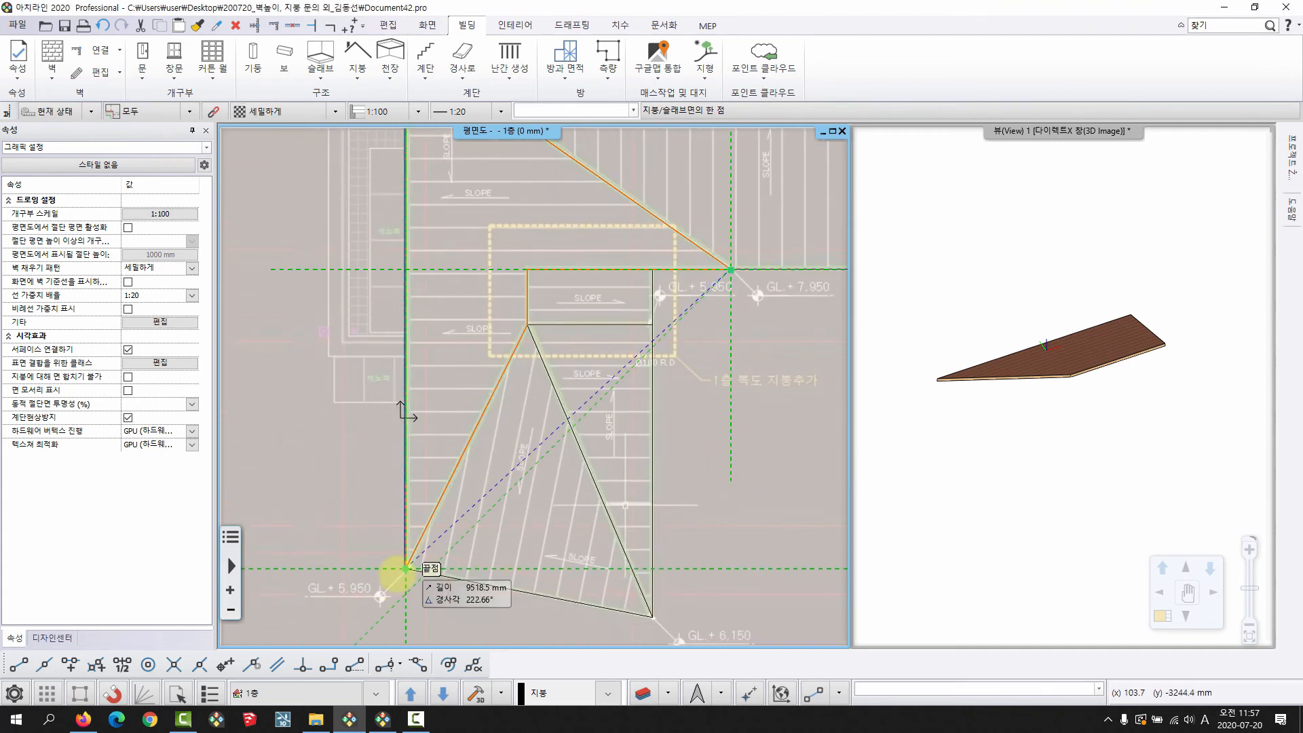
left_click(397, 574)
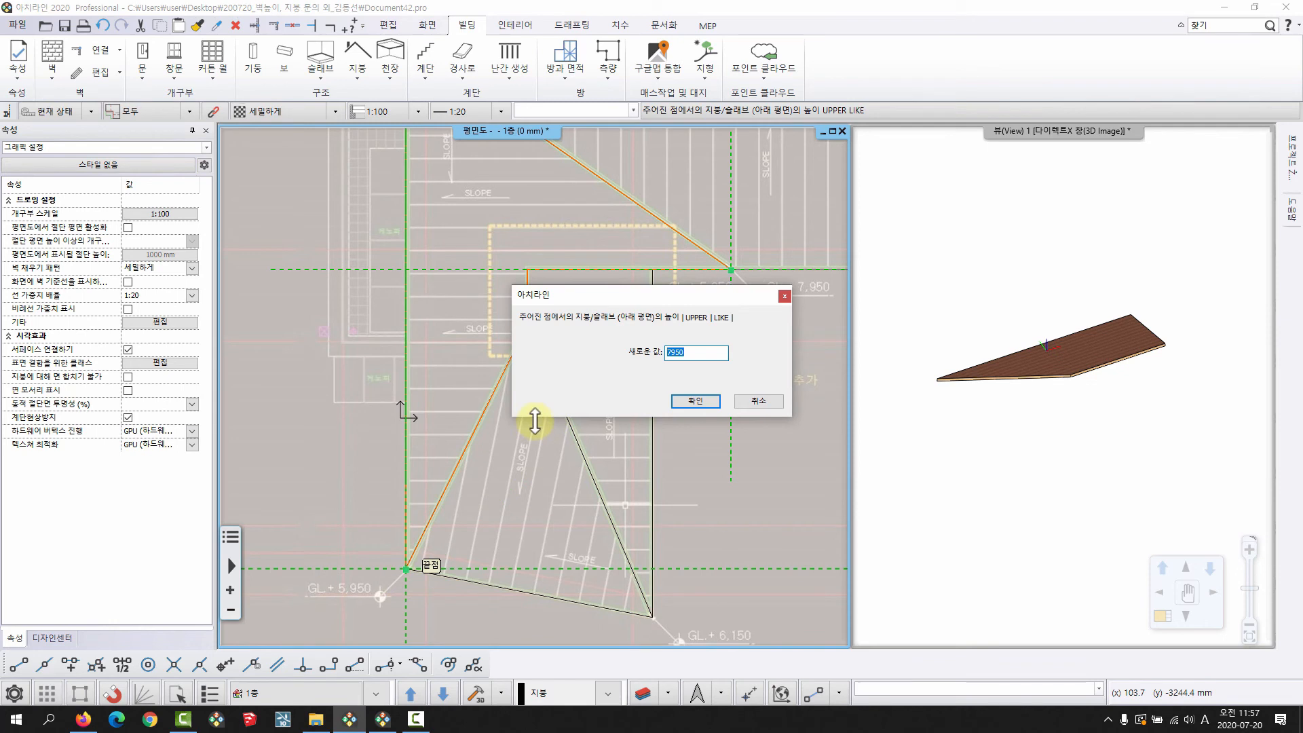
left_click(699, 401)
Set the second roof plane's eave overhang (L) to 0 mm
left_click_drag(1061, 413, 954, 419)
middle_click_drag(489, 337, 473, 370)
left_click(689, 254)
right_click(689, 255)
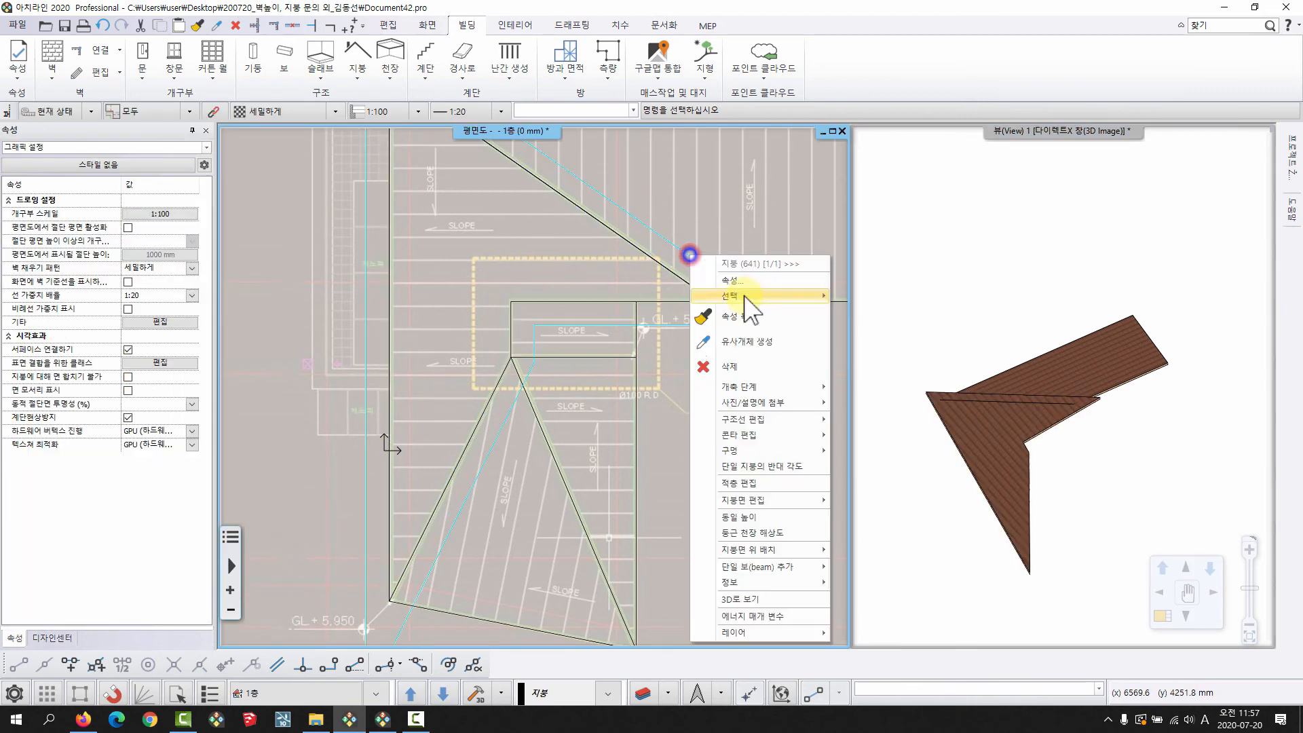
left_click(744, 296)
left_click(755, 279)
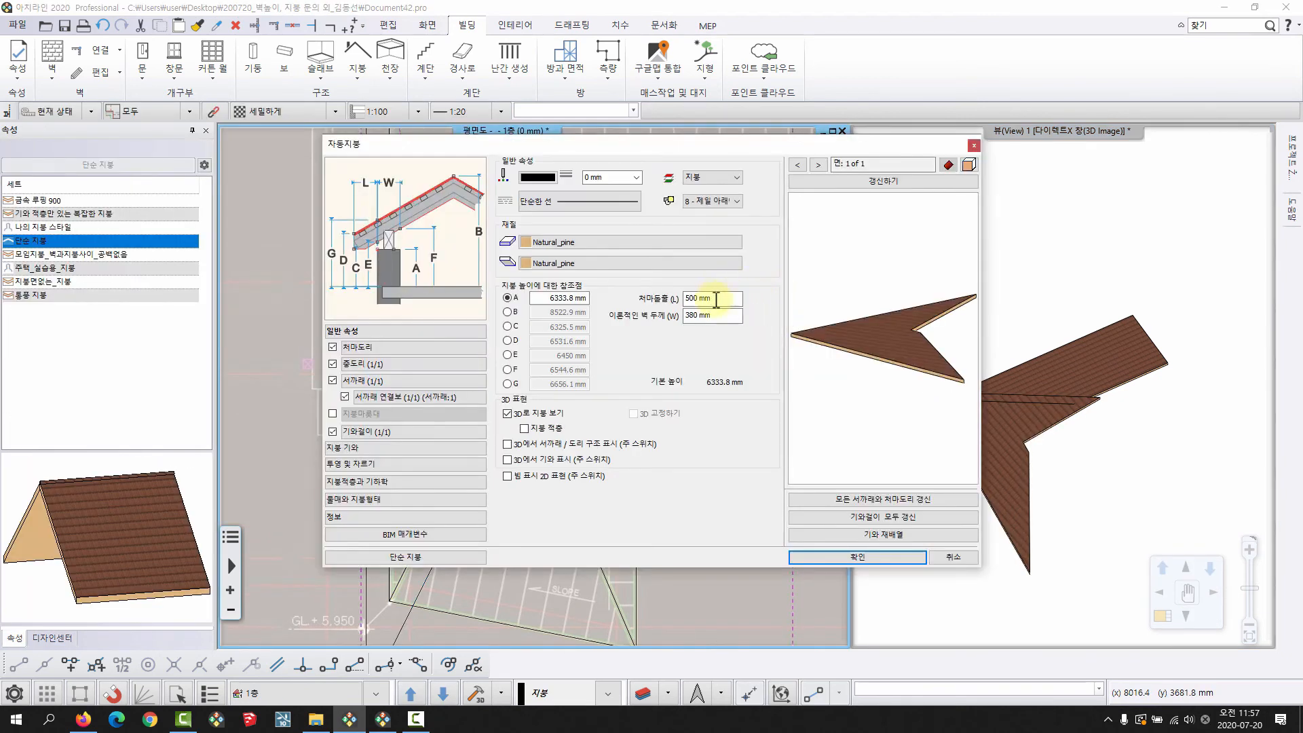
left_click_drag(715, 296, 644, 304)
type("0")
left_click(858, 556)
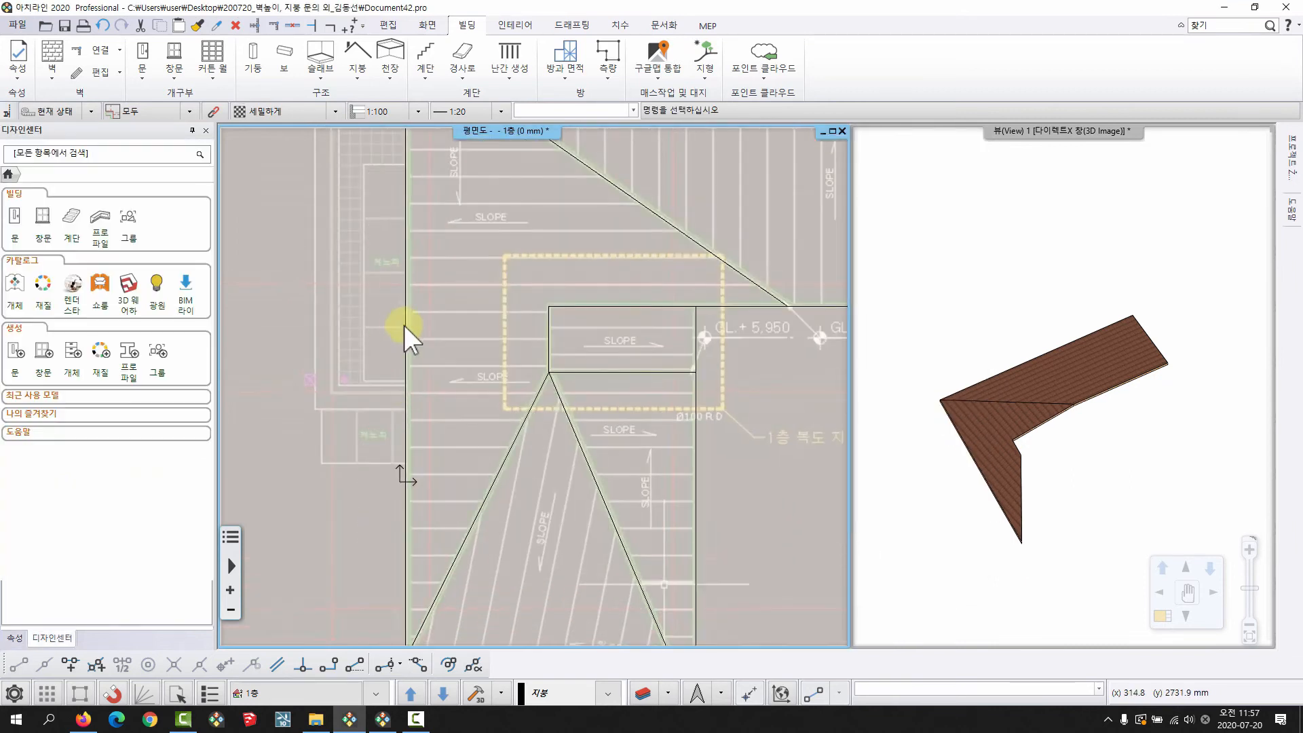
Examine the triangular face in plan, comparing the height marks at its two lower corners with its unmarked apex
scroll(408, 324, "down", 2)
middle_click_drag(466, 334, 410, 376)
middle_click_drag(1045, 441, 1011, 436)
left_click(478, 388)
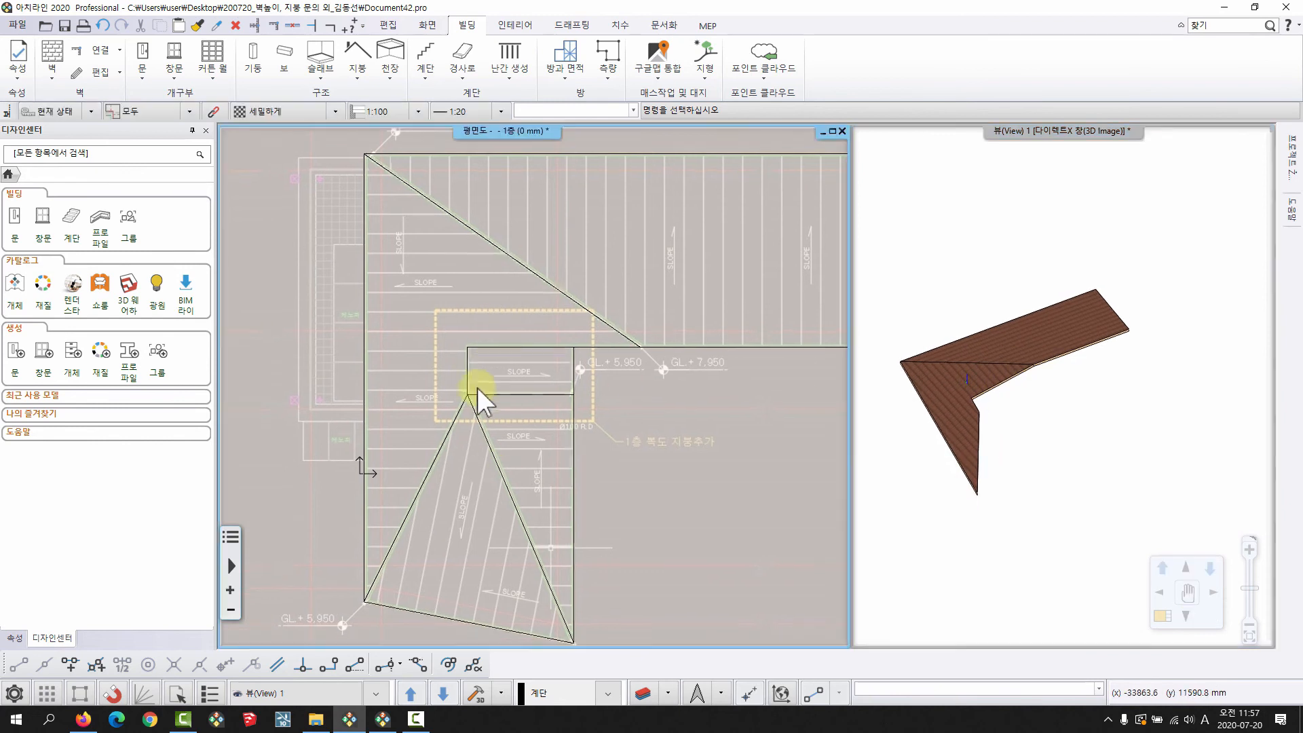
middle_click_drag(478, 388, 464, 349)
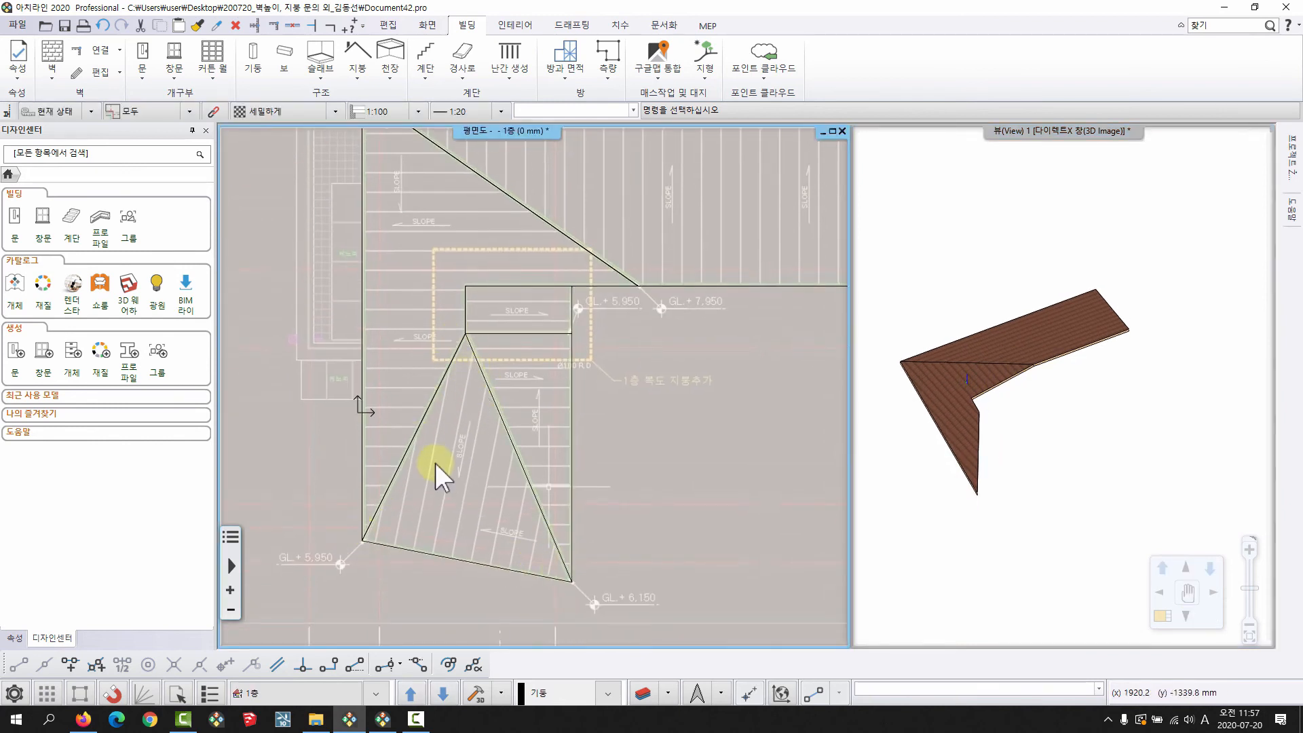
scroll(468, 458, "up", 2)
middle_click_drag(426, 466, 465, 400)
middle_click_drag(467, 460, 505, 370)
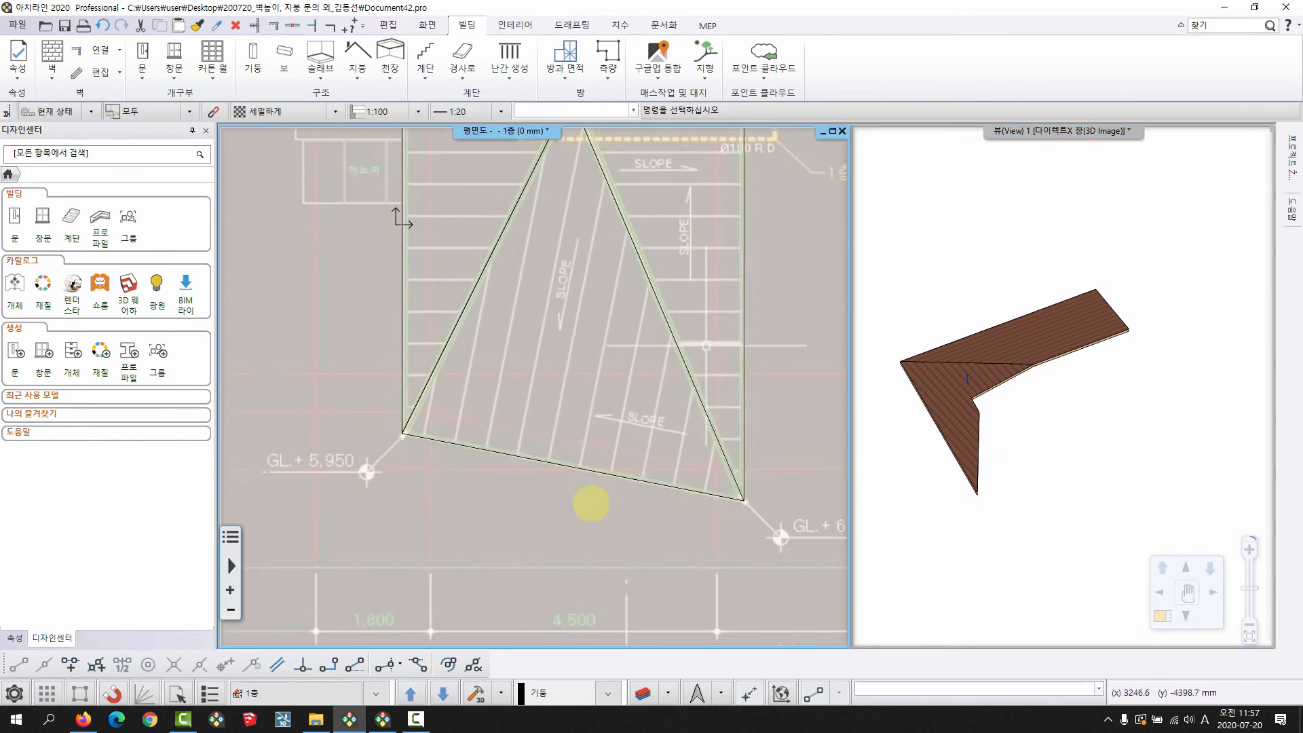
middle_click_drag(591, 503, 580, 496)
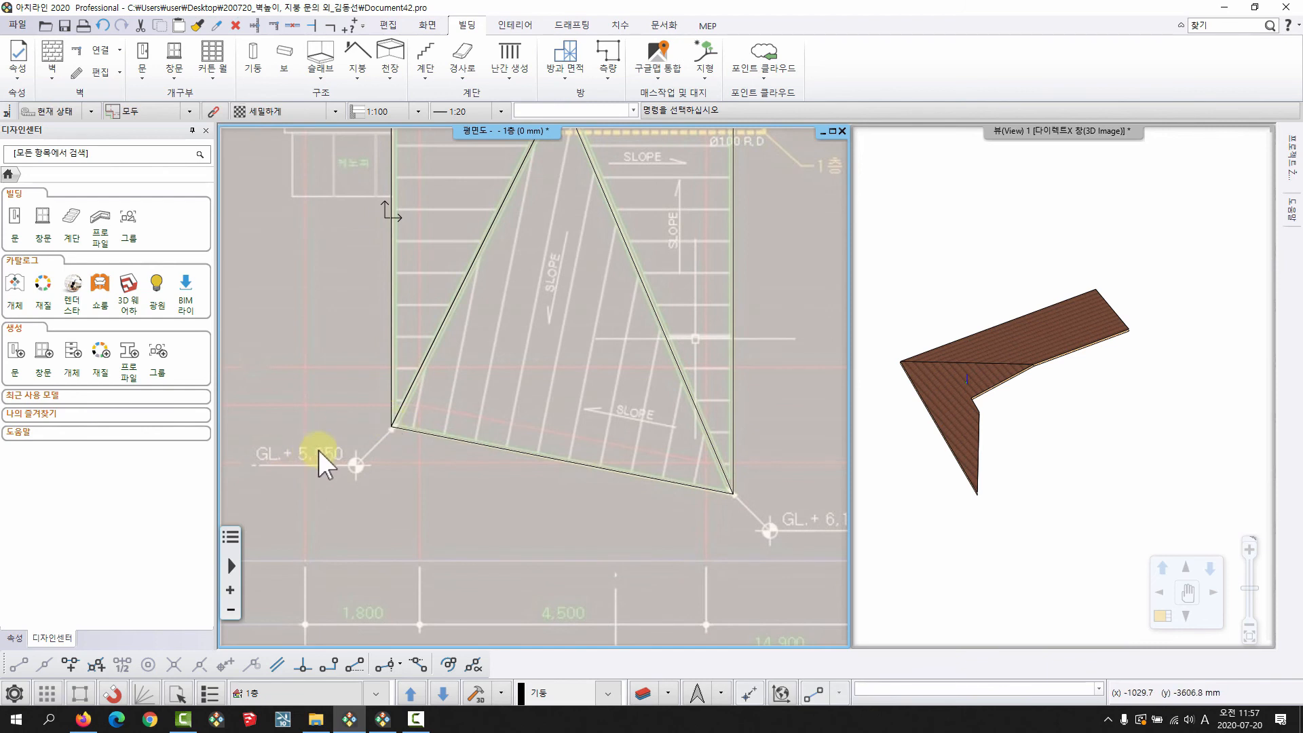
mouse_move(785, 528)
middle_mouse_down()
mouse_move(599, 498)
mouse_move(772, 514)
middle_mouse_up()
middle_click_drag(597, 295, 615, 474)
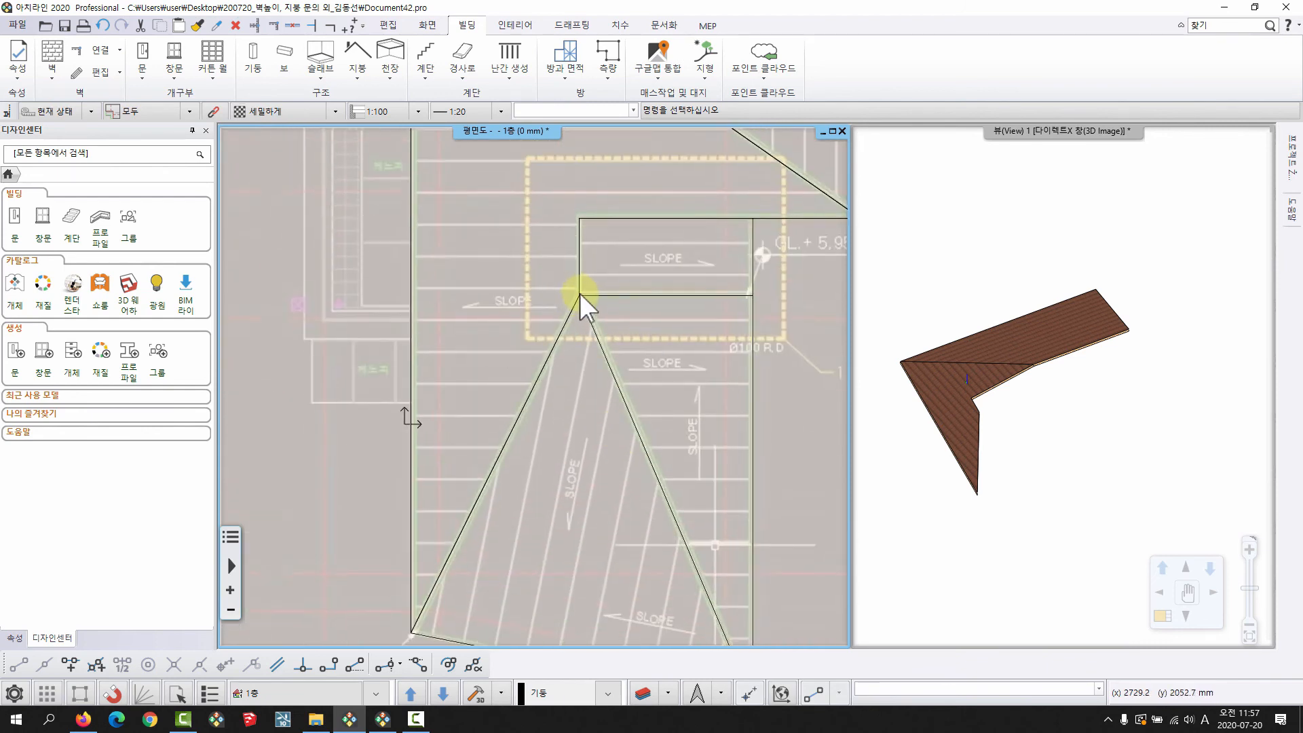
scroll(580, 299, "up", 2)
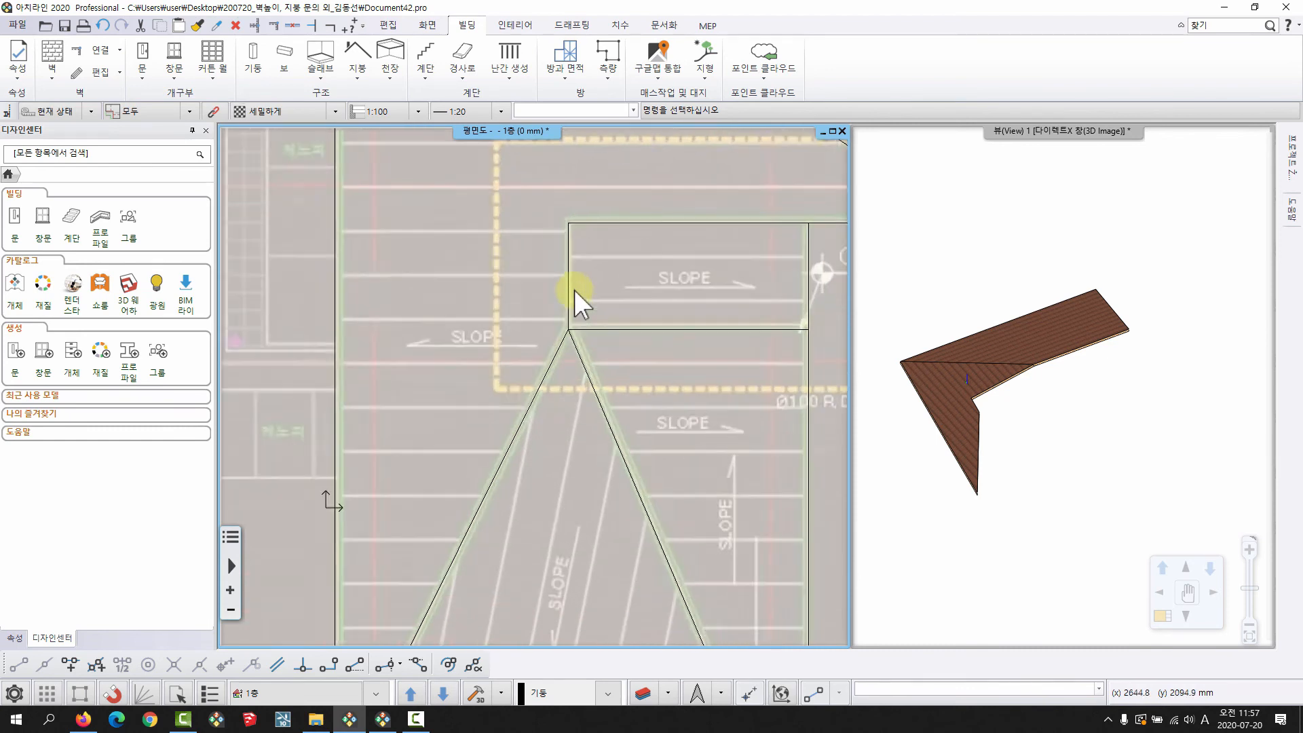
middle_click_drag(441, 238, 356, 259)
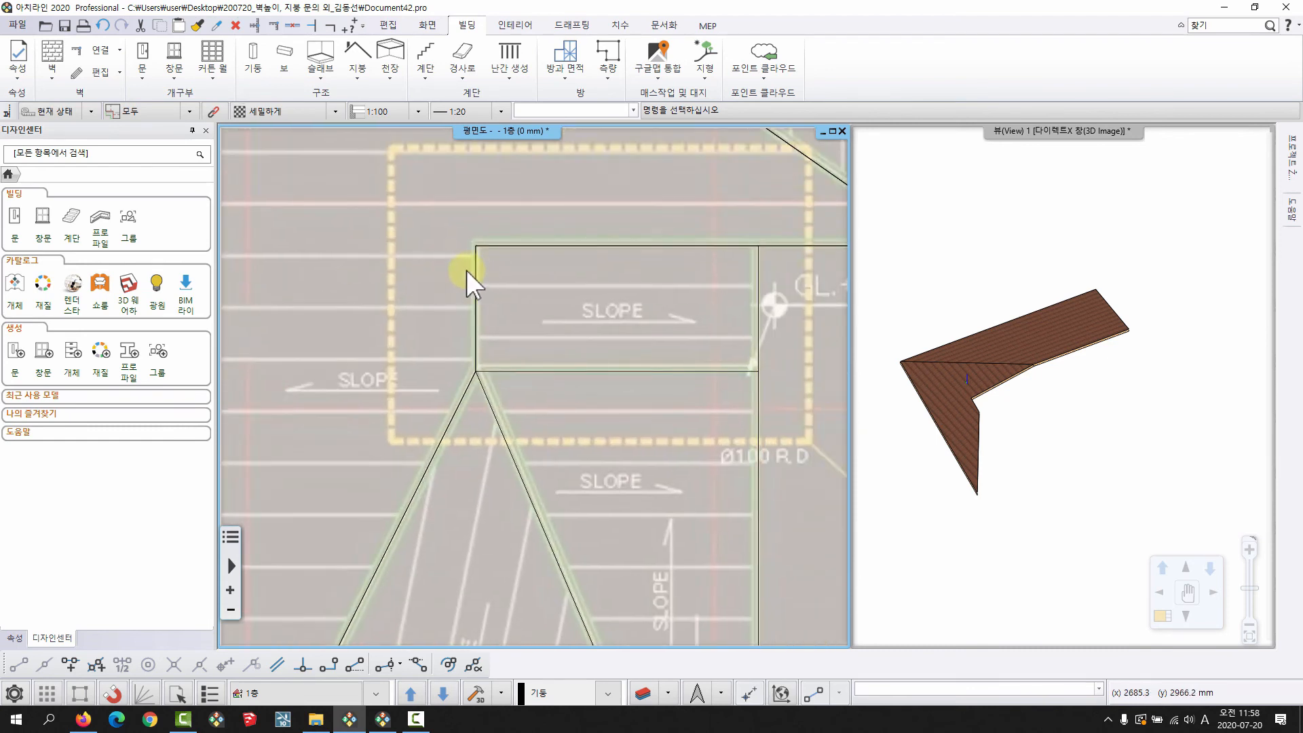
Place a plan height dimension beside the triangle's apex, reading the bottom surface height of the second roof plane at that point
left_click(619, 26)
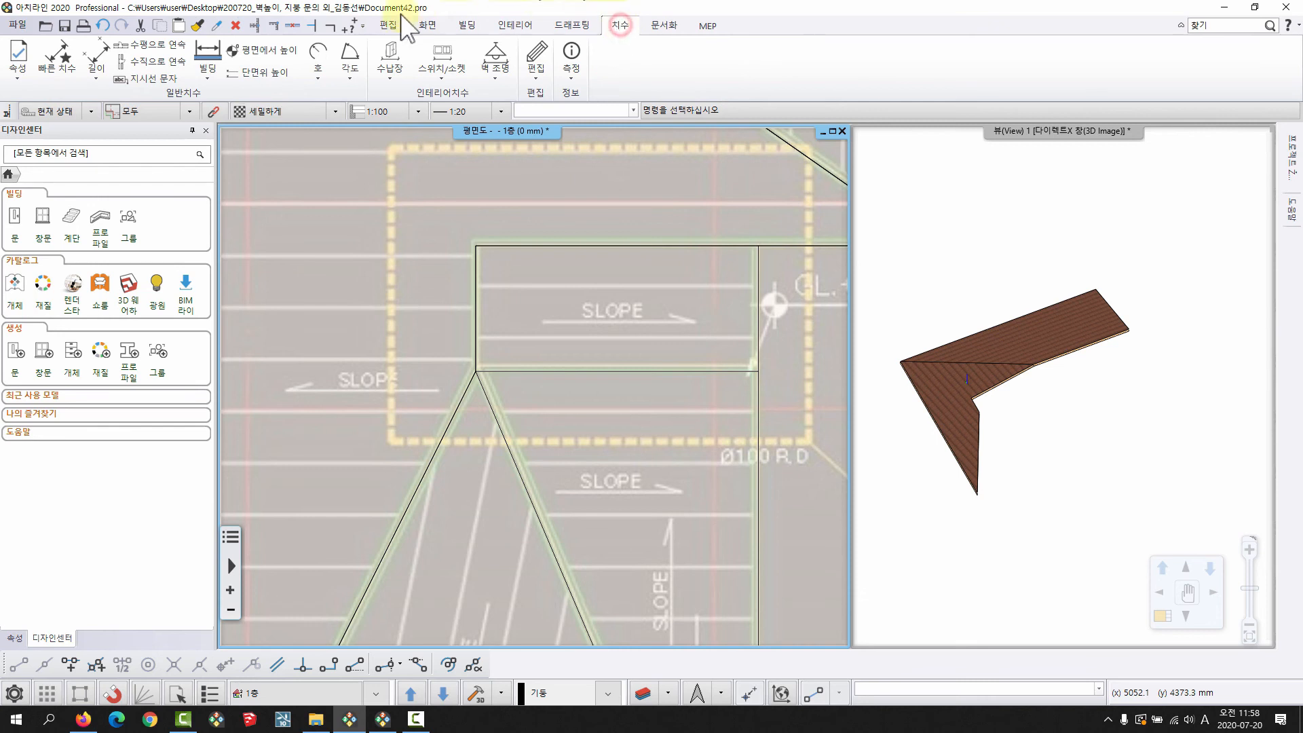
left_click(268, 51)
middle_click_drag(407, 340, 541, 299)
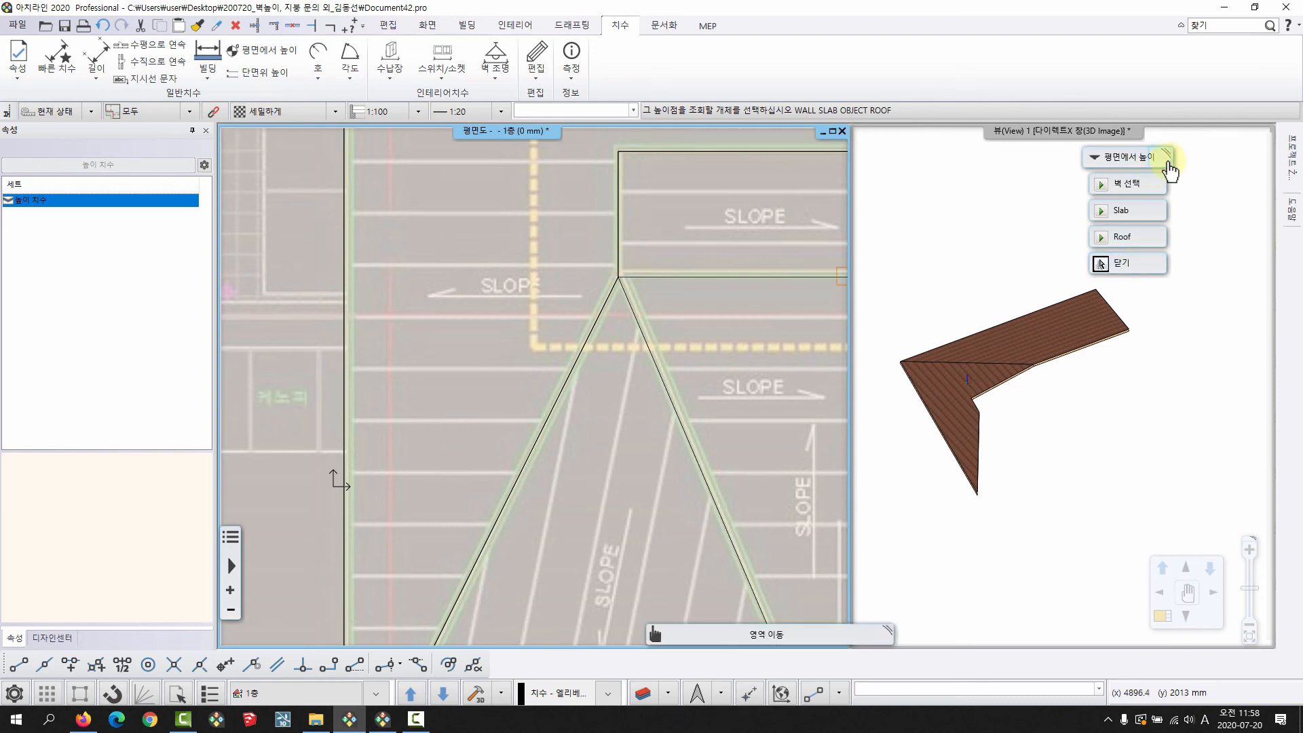
left_click_drag(1131, 158, 1244, 137)
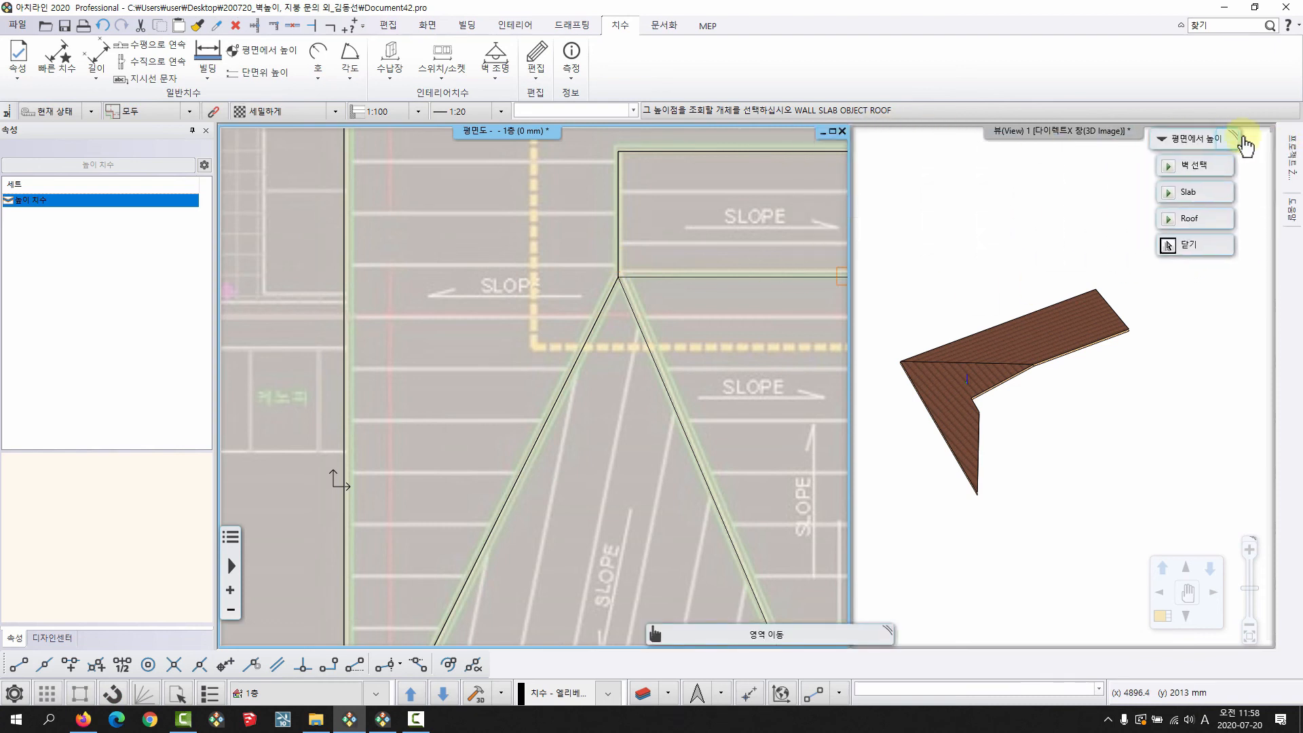
left_click(1234, 215)
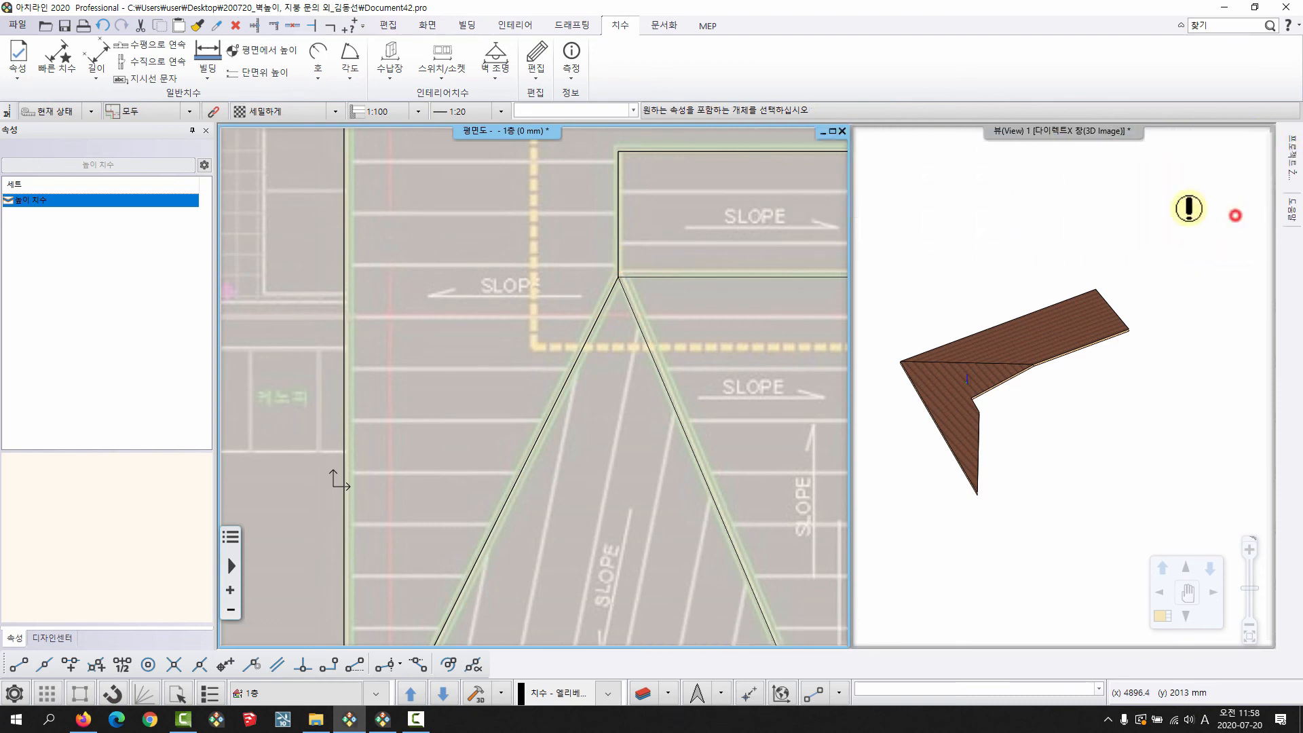
left_click(614, 266)
scroll(563, 299, "up", 3)
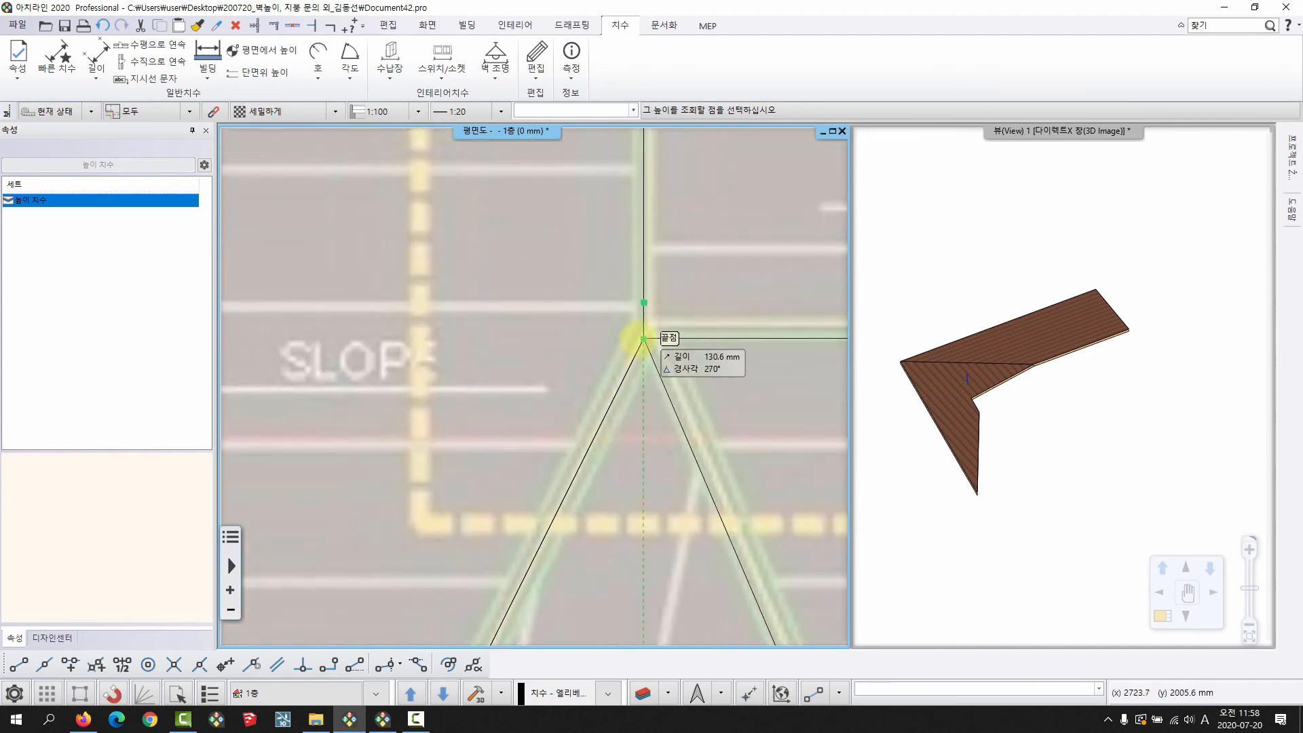
left_click(644, 337)
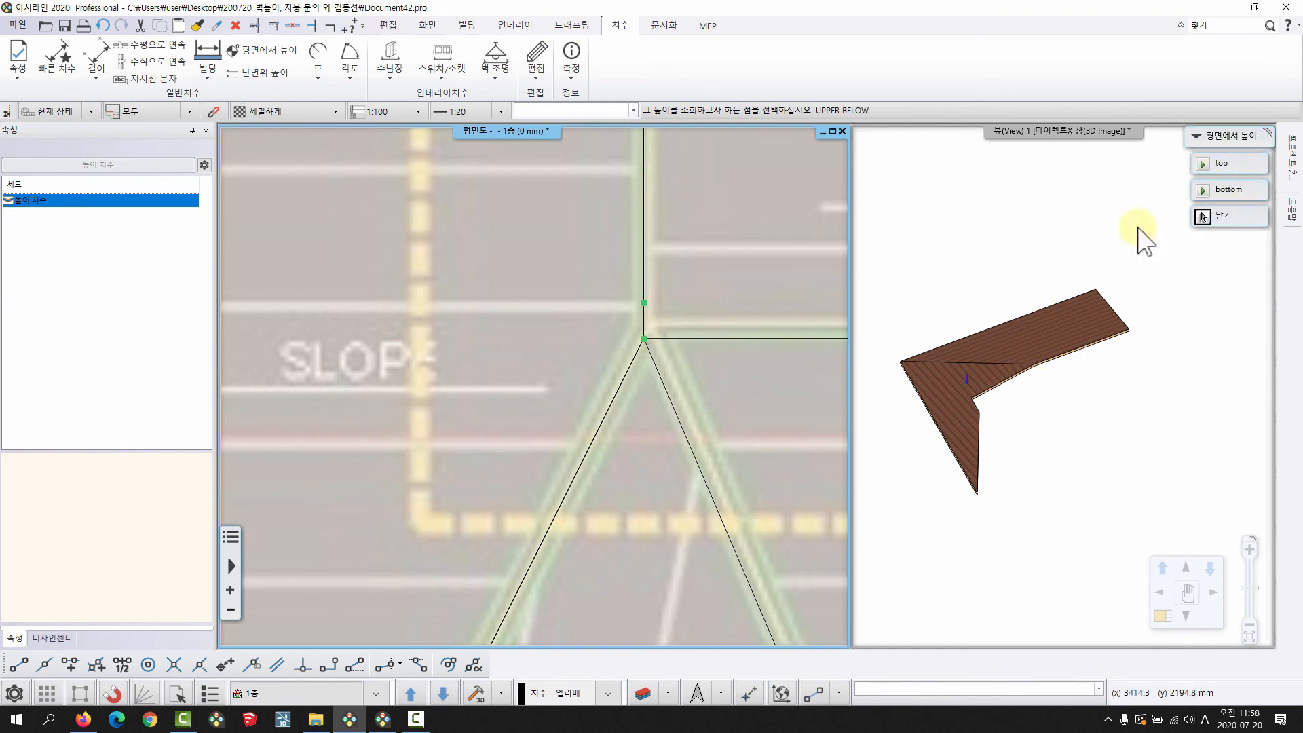
left_click(1234, 189)
left_click_drag(706, 353, 460, 421)
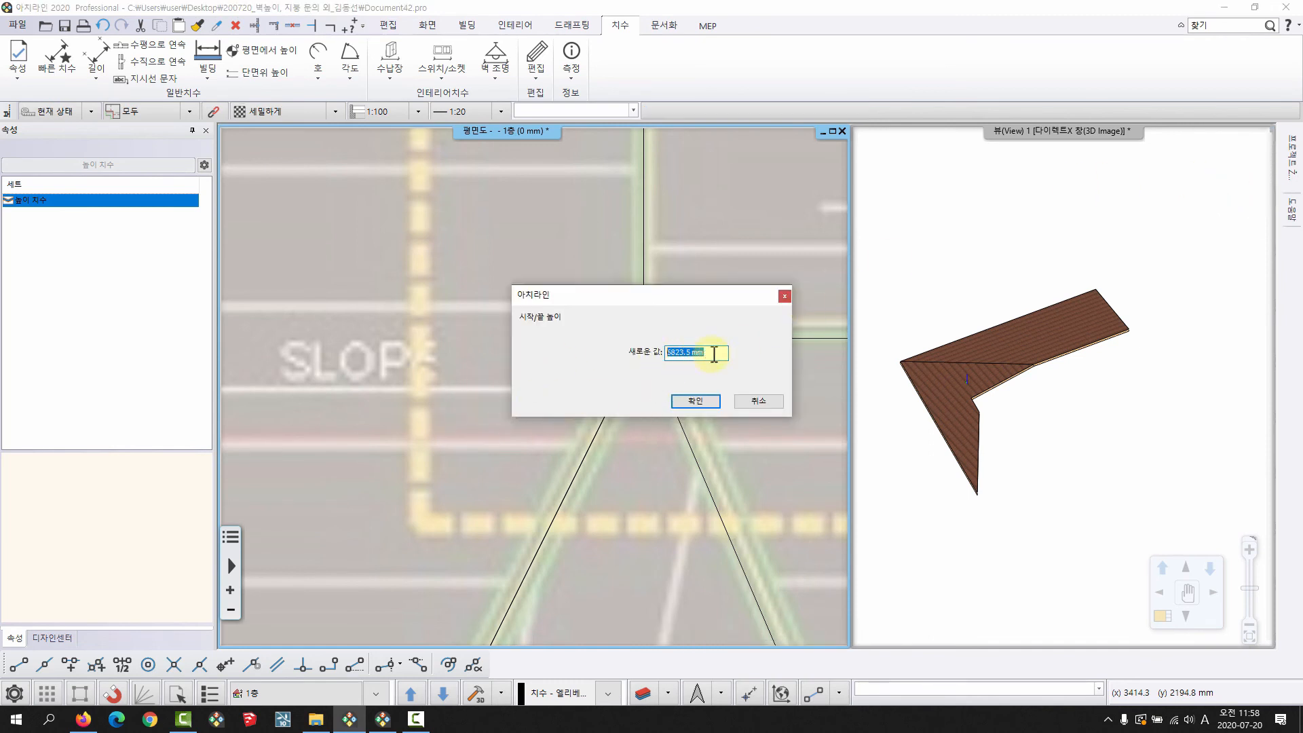
left_click(697, 400)
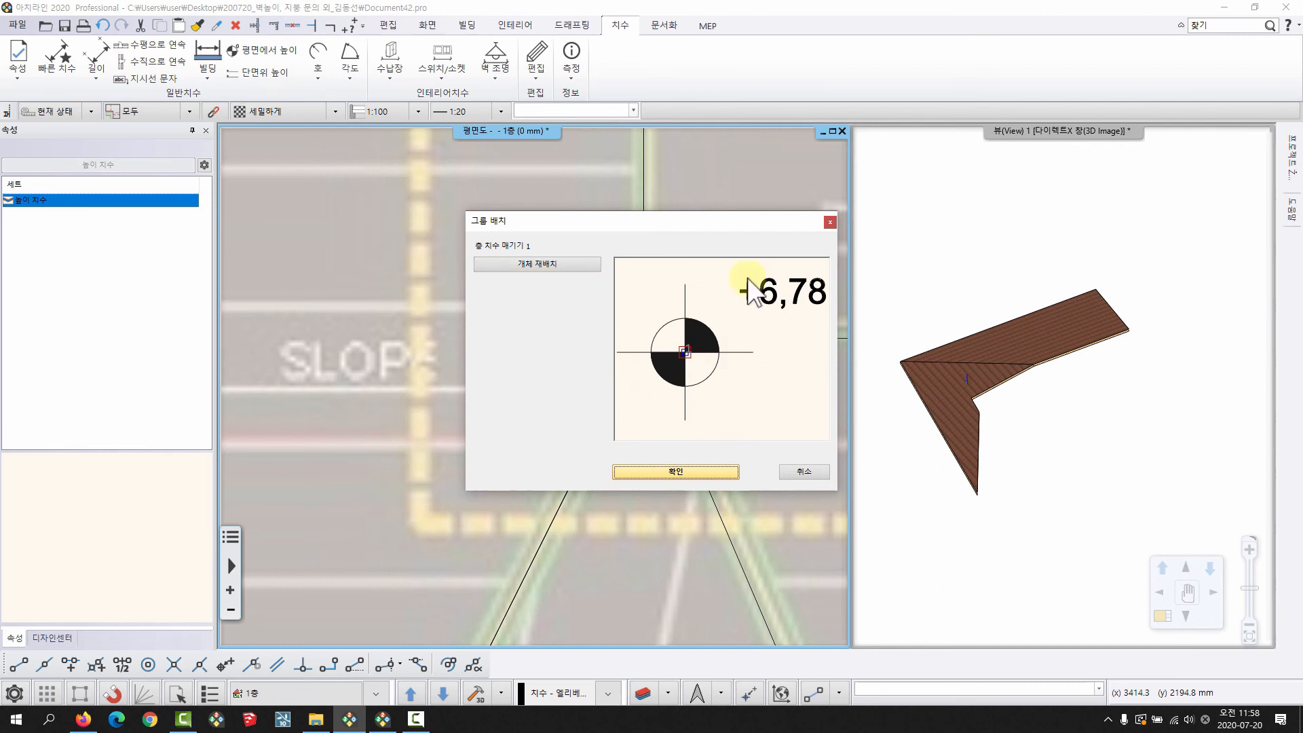
left_click(675, 471)
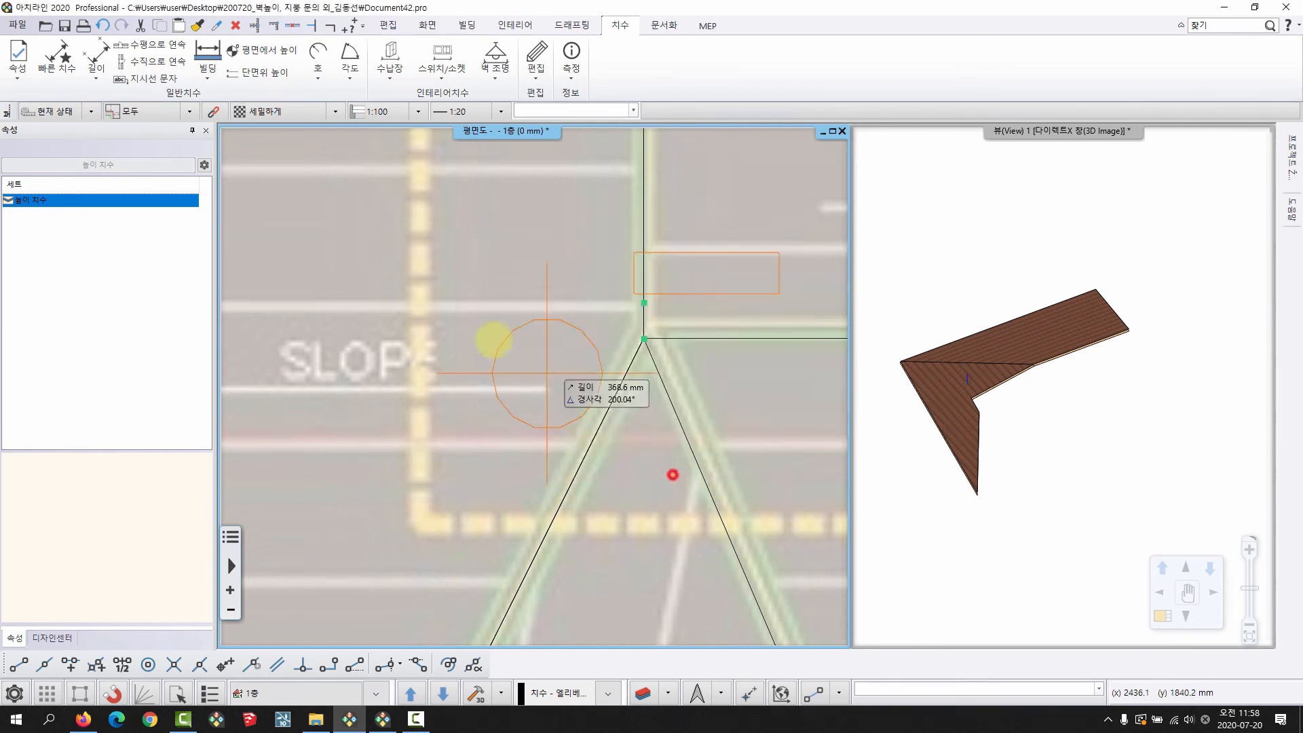
middle_click_drag(646, 272, 546, 305)
key("Escape")
Create a third three-point roof plane by tracing the triangular face through its apex and two lower corners, using the lowest-point height reference
scroll(529, 314, "down", 2)
mouse_move(447, 259)
middle_mouse_down()
mouse_move(439, 282)
mouse_move(435, 256)
middle_mouse_up()
scroll(533, 332, "down", 3)
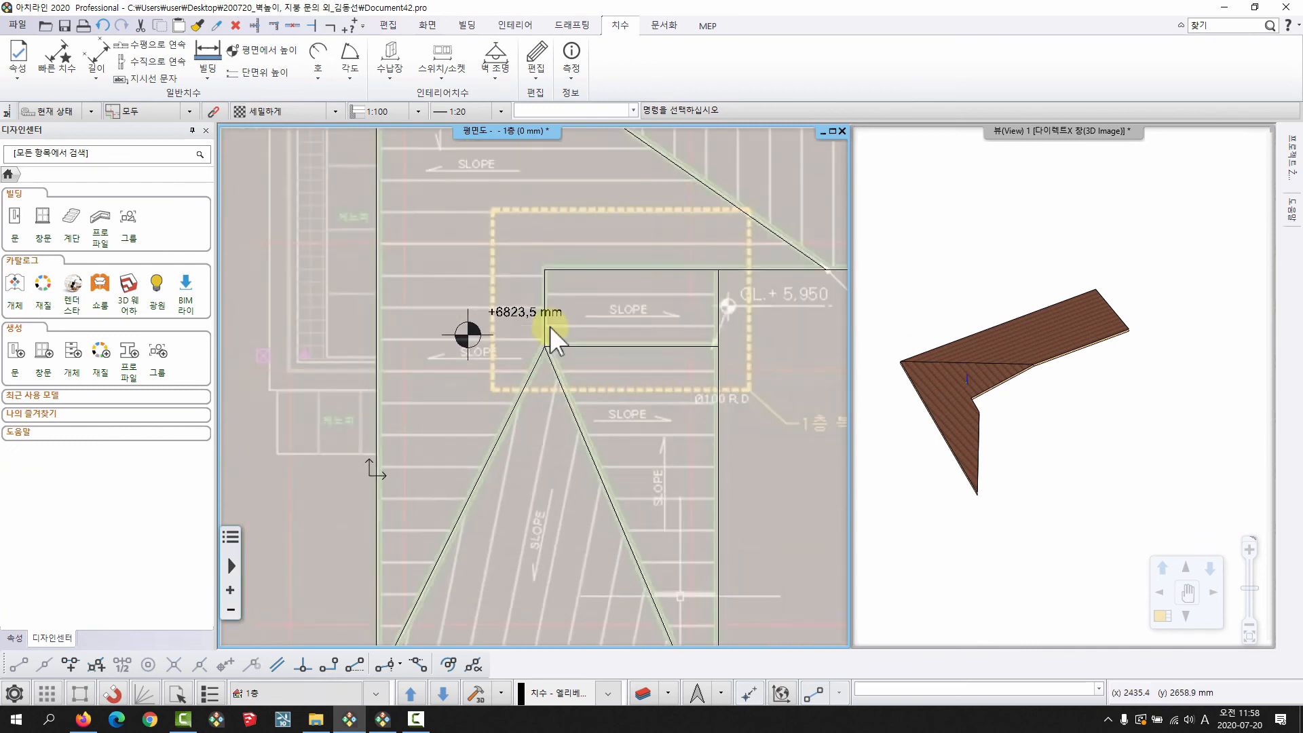
middle_click_drag(512, 410, 515, 309)
left_click(467, 25)
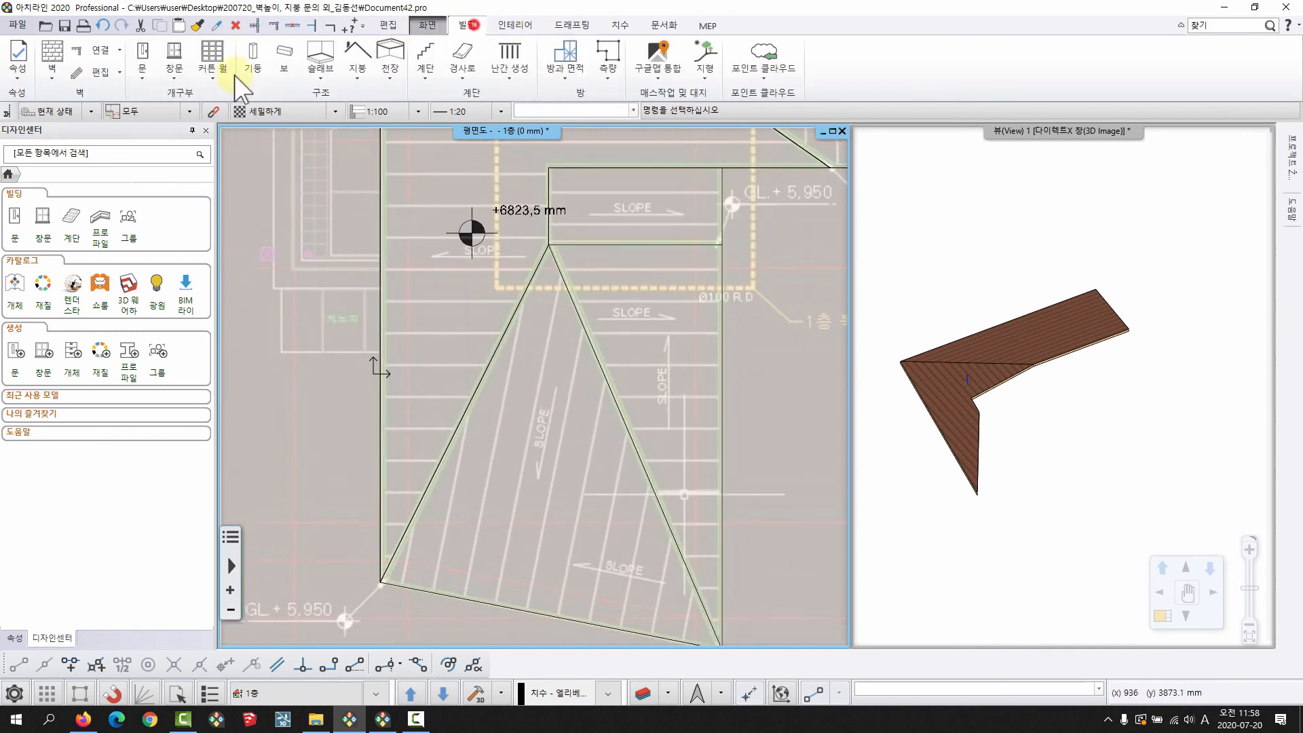
left_click(358, 80)
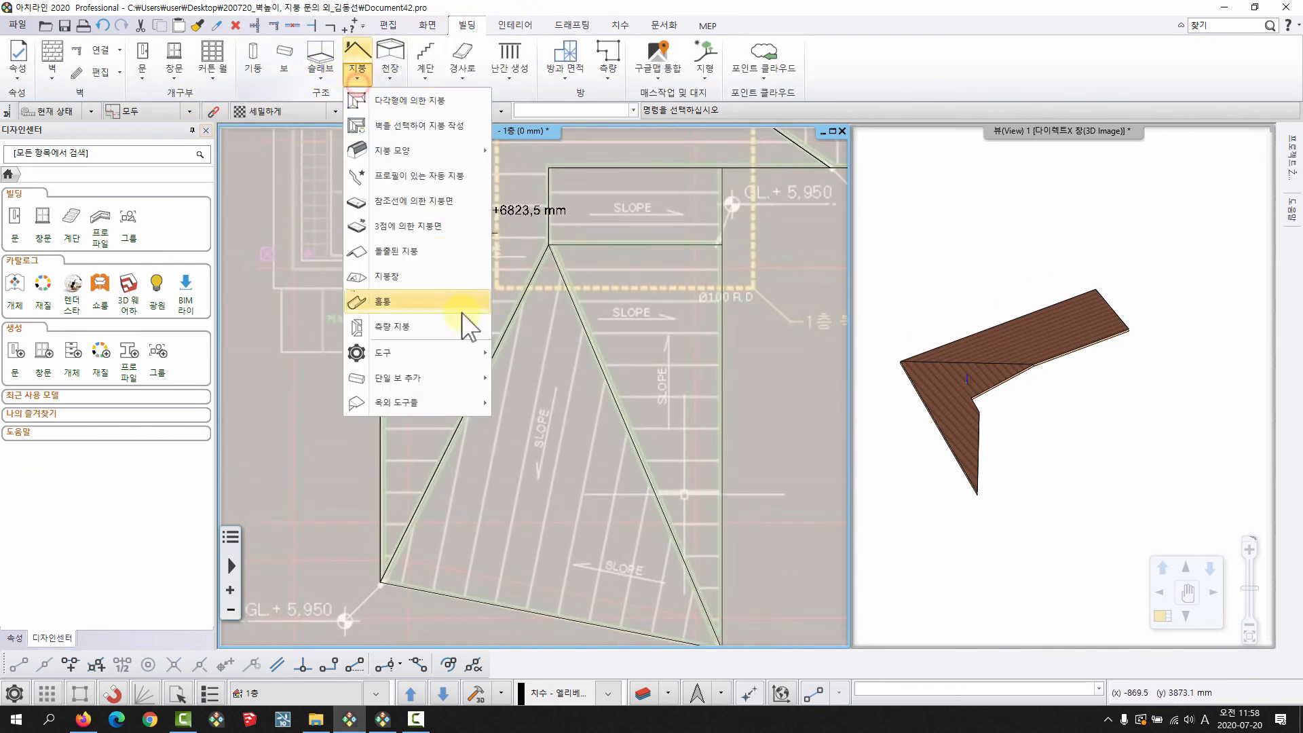
left_click(437, 226)
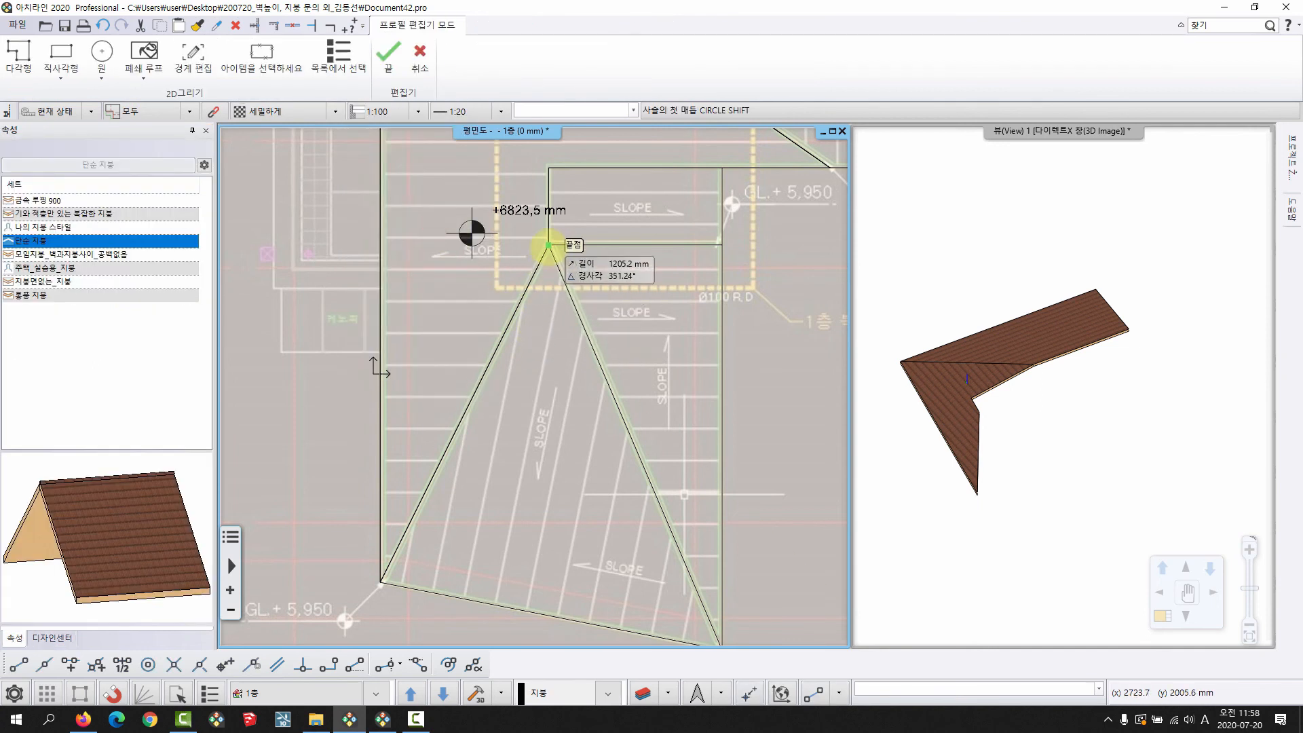
left_click(548, 245)
left_click(380, 580)
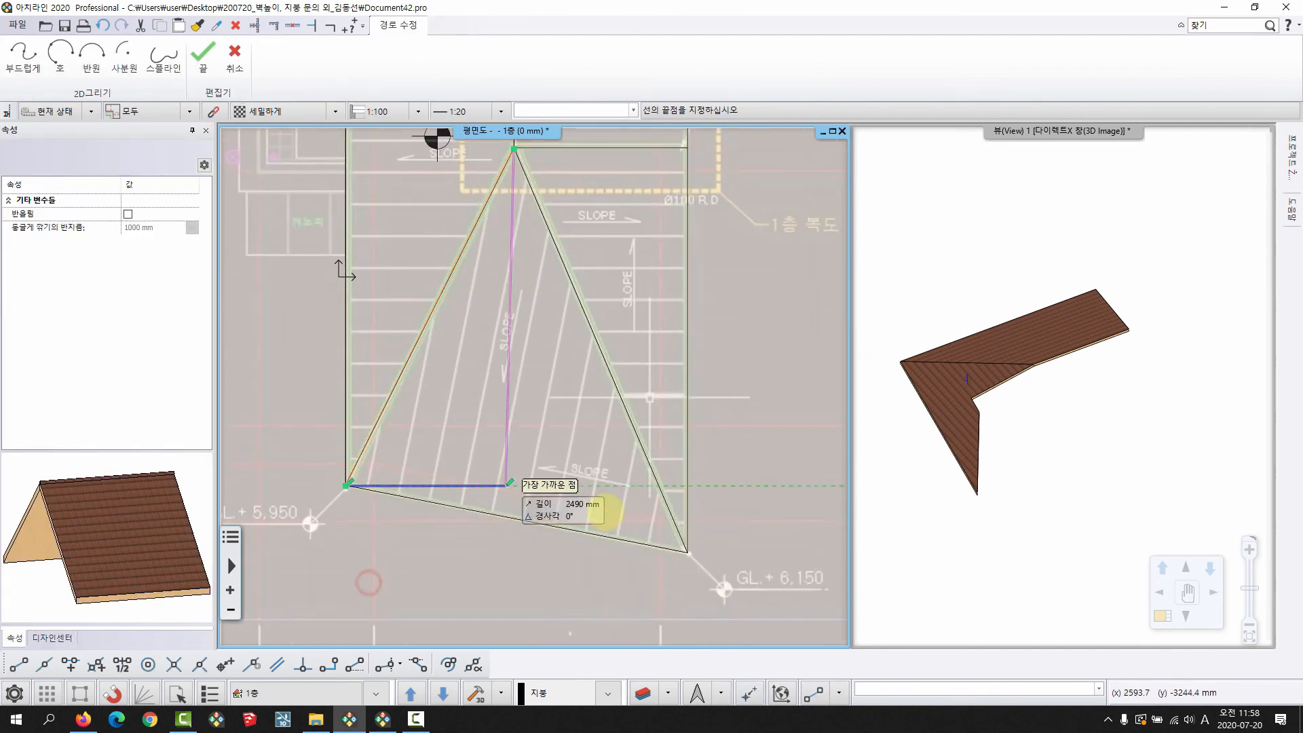
left_click(687, 551)
left_click(525, 185)
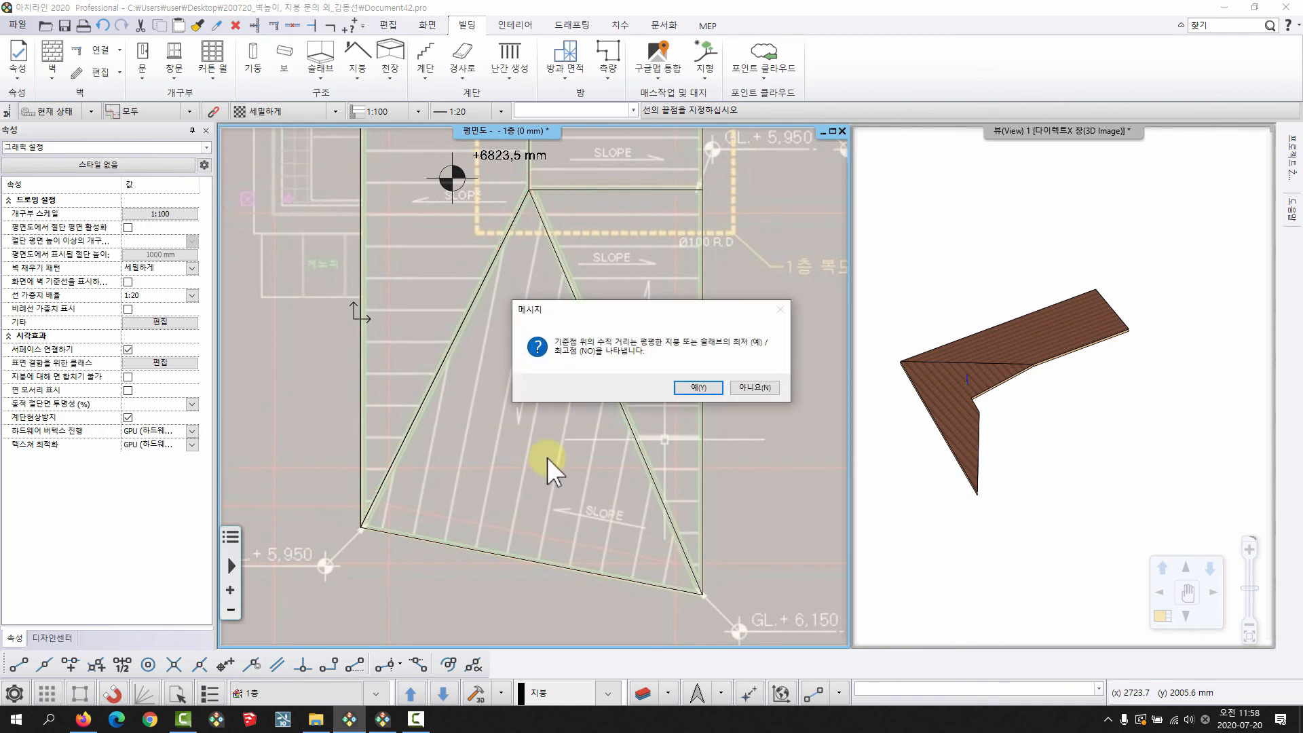
left_click(686, 388)
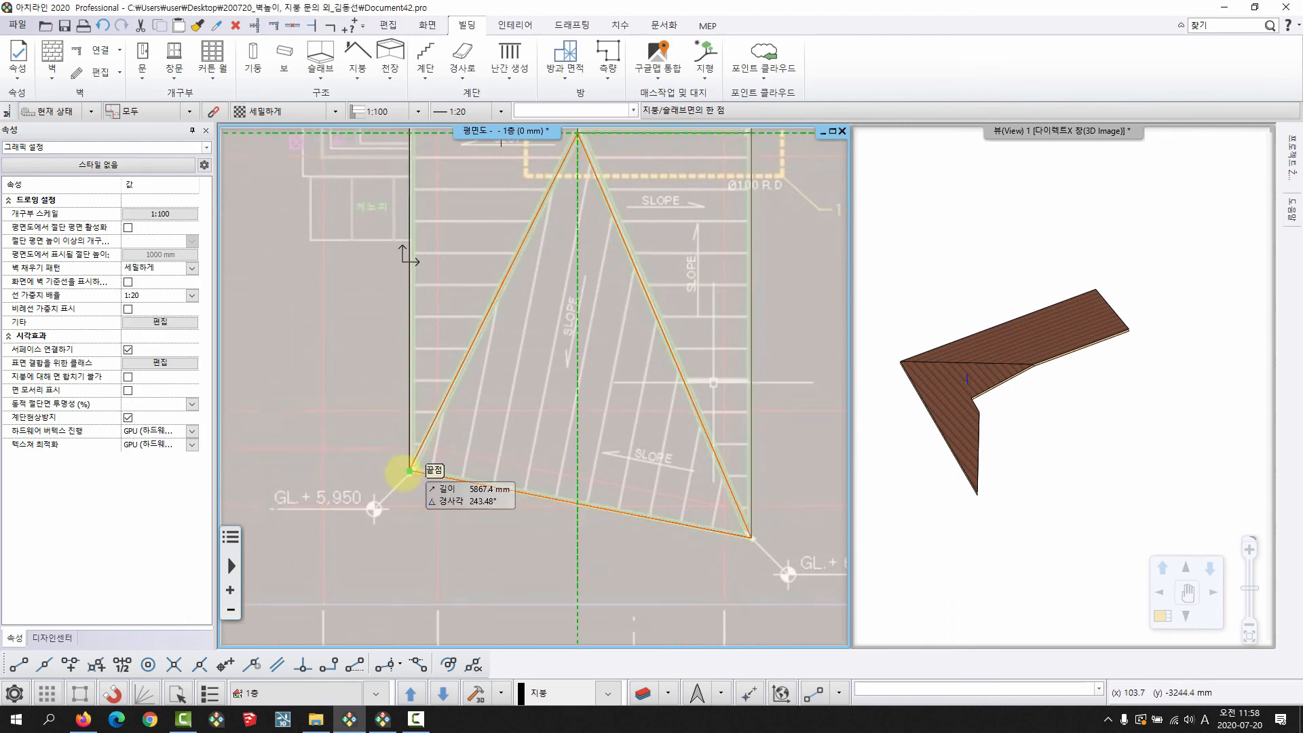
Set the triangular roof plane's heights to 5950 mm and 6150 mm at the lower left and right corners and 6823 mm at the apex
left_click(404, 473)
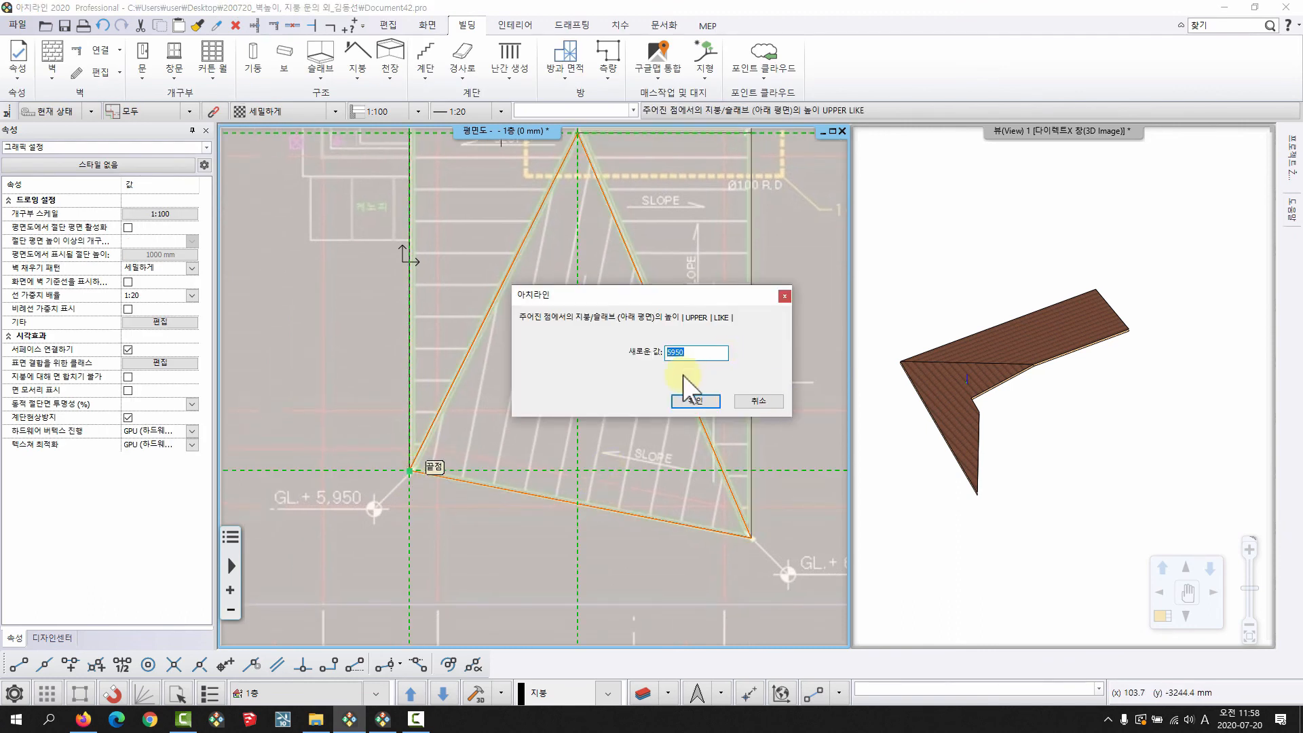
left_click(695, 401)
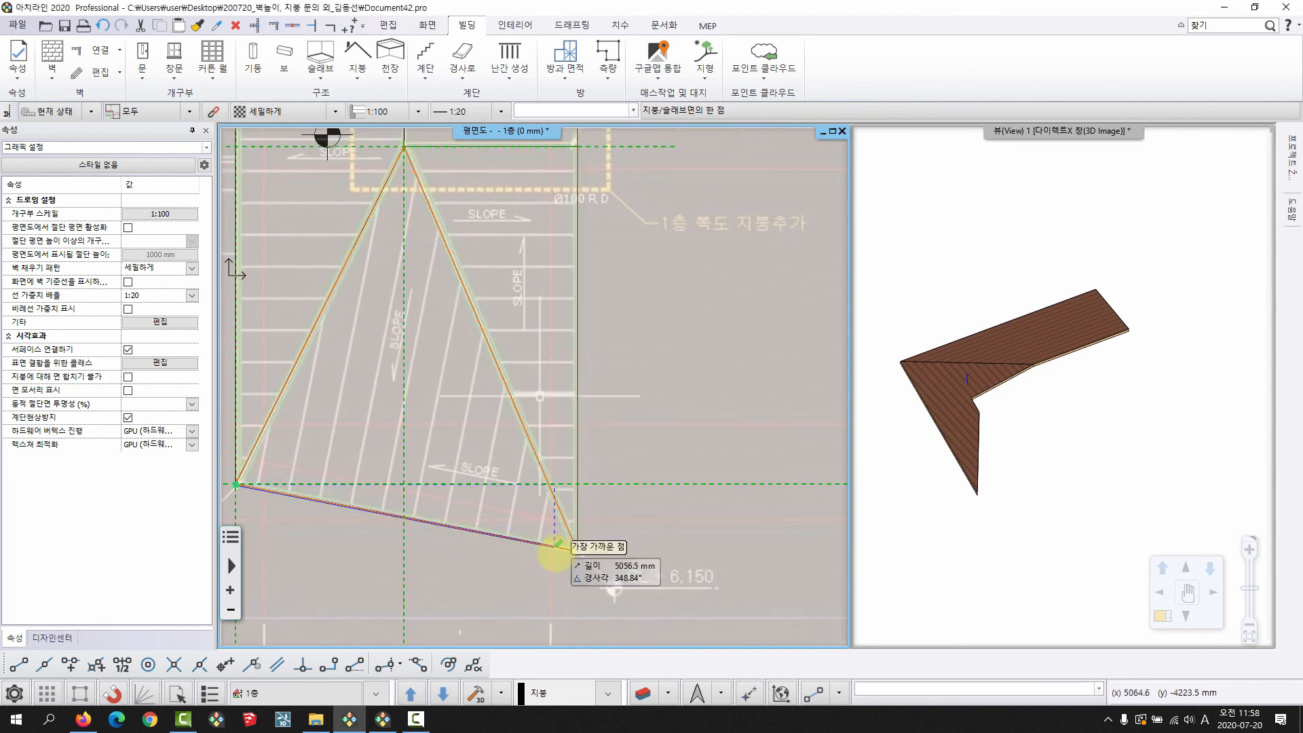
left_click(573, 556)
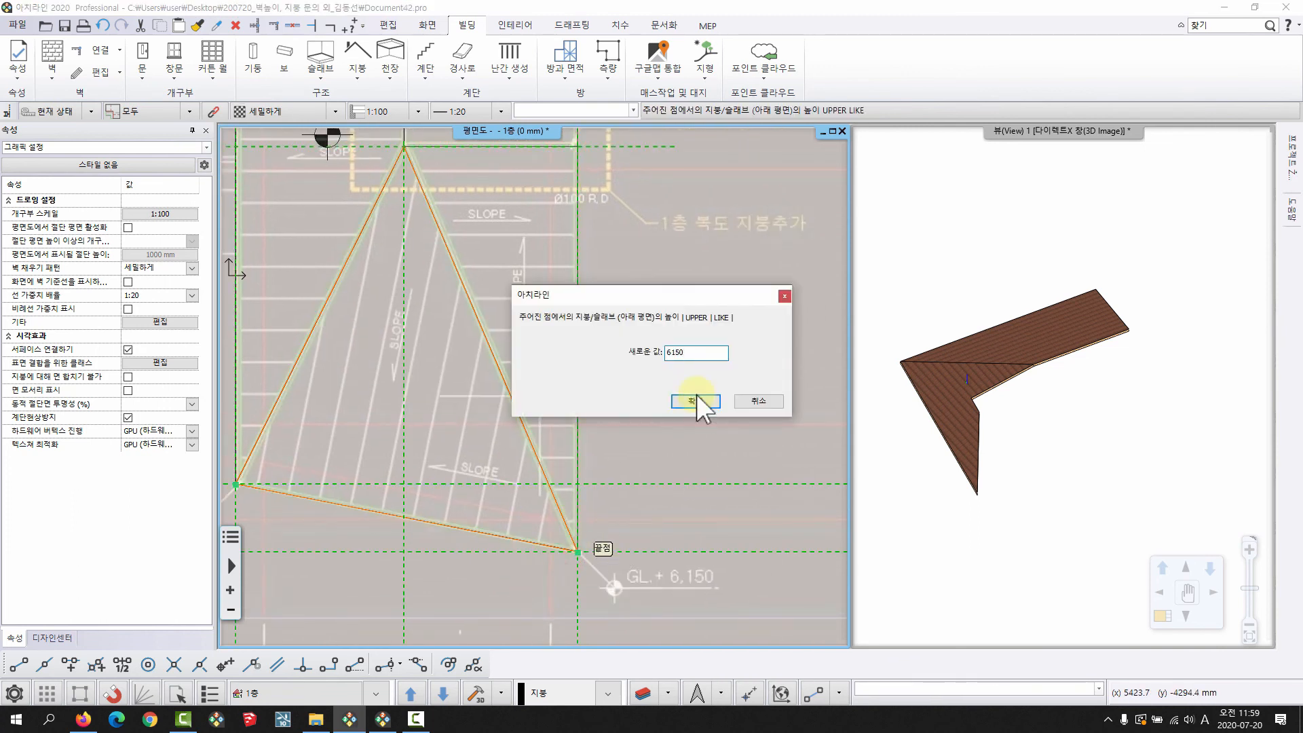
left_click(695, 400)
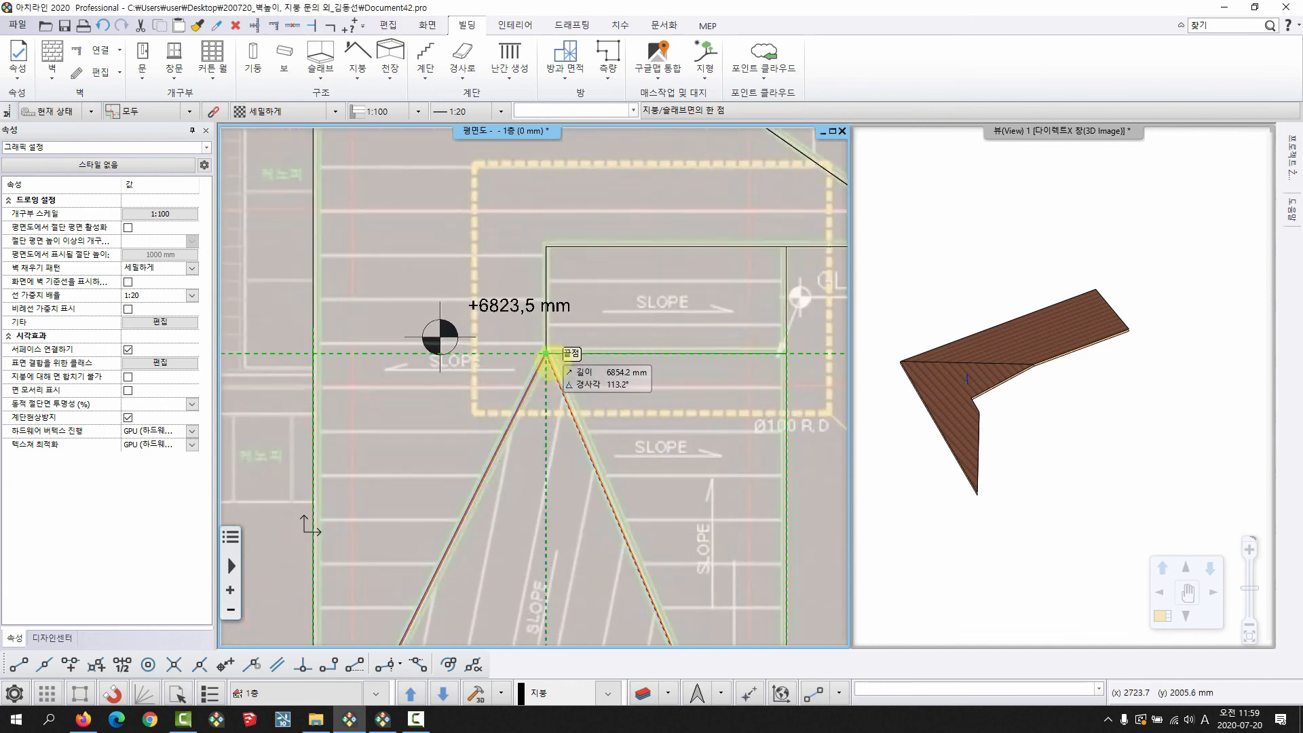
left_click(546, 354)
left_click_drag(643, 294, 739, 239)
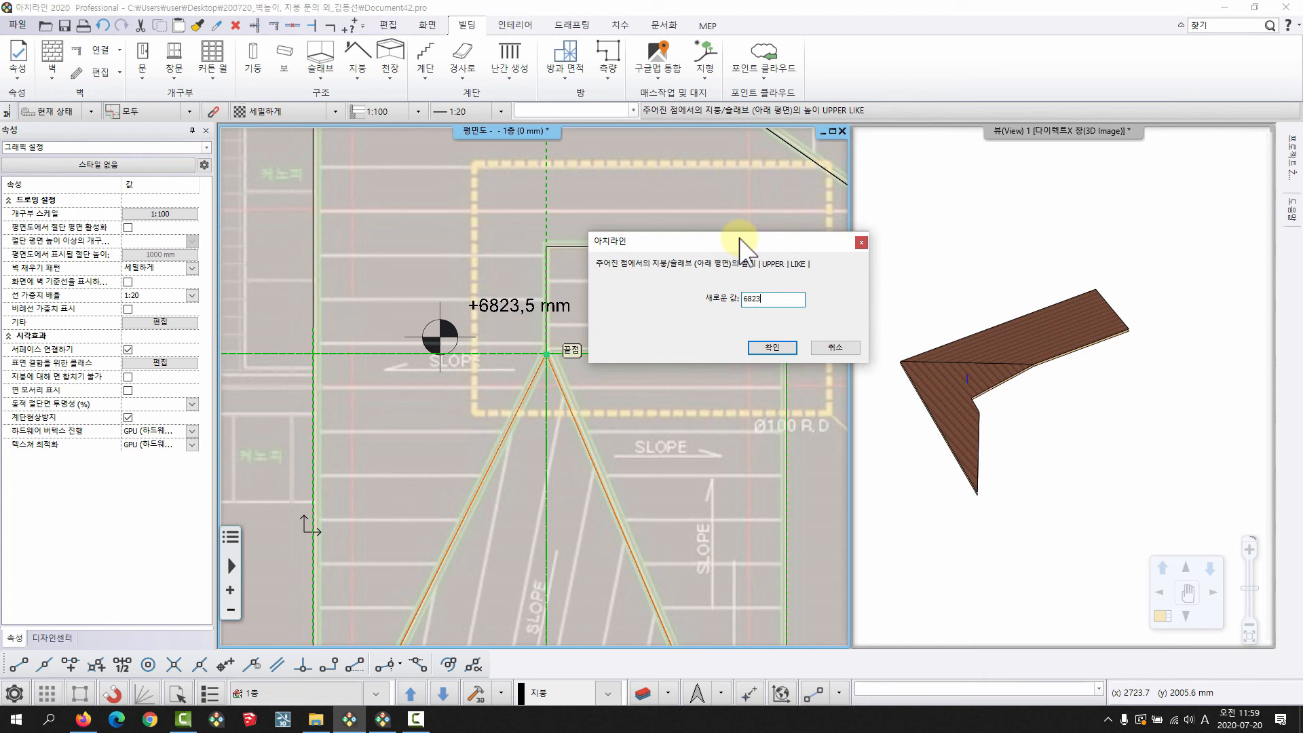
left_click(761, 342)
Set the triangular third roof plane's eave overhang (L) to 0 mm
scroll(498, 304, "down", 2)
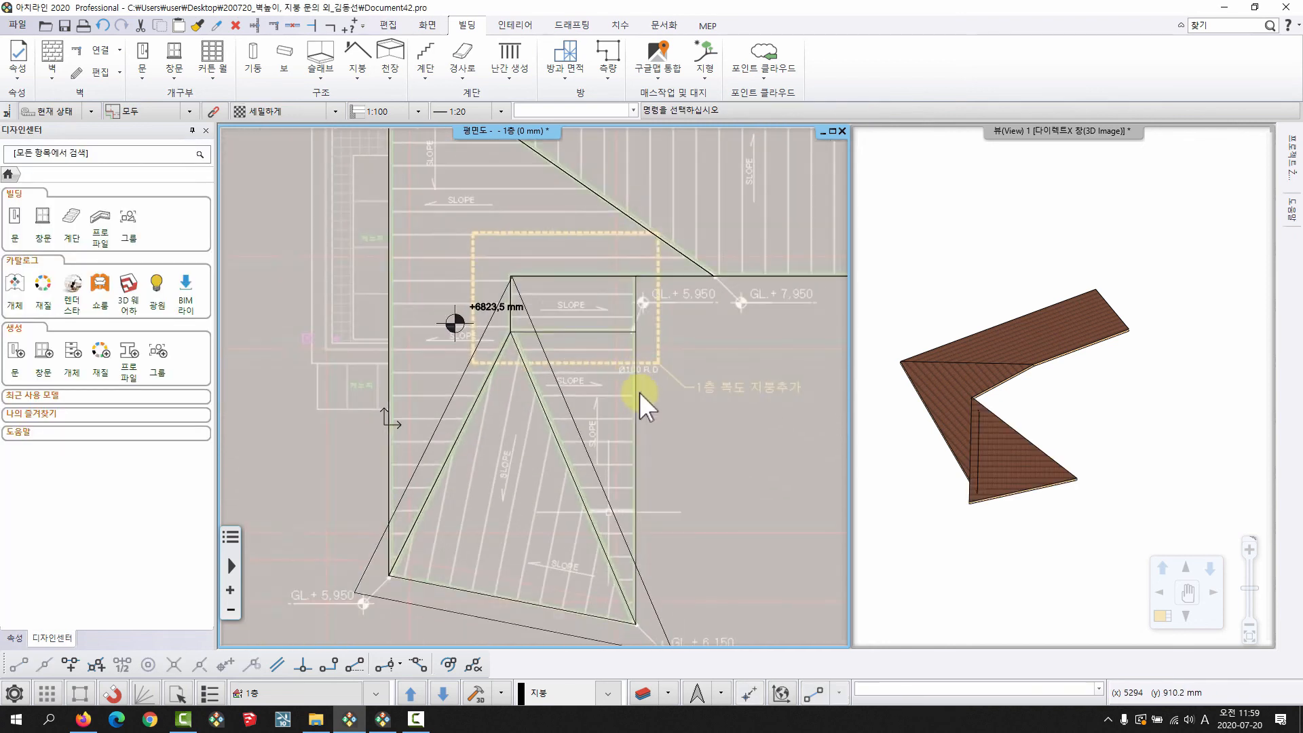
middle_click_drag(1029, 480, 857, 459)
middle_click_drag(447, 396, 451, 392)
left_click(451, 393)
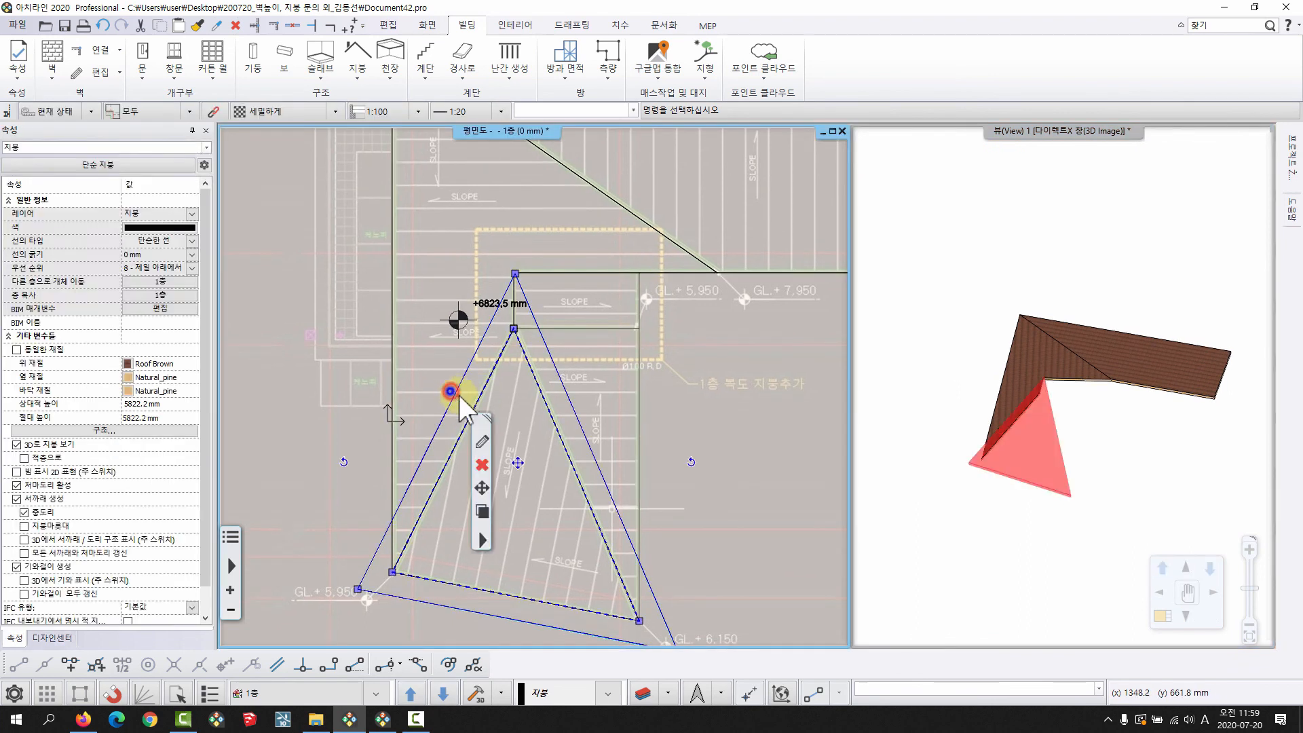
right_click(452, 394)
left_click(527, 31)
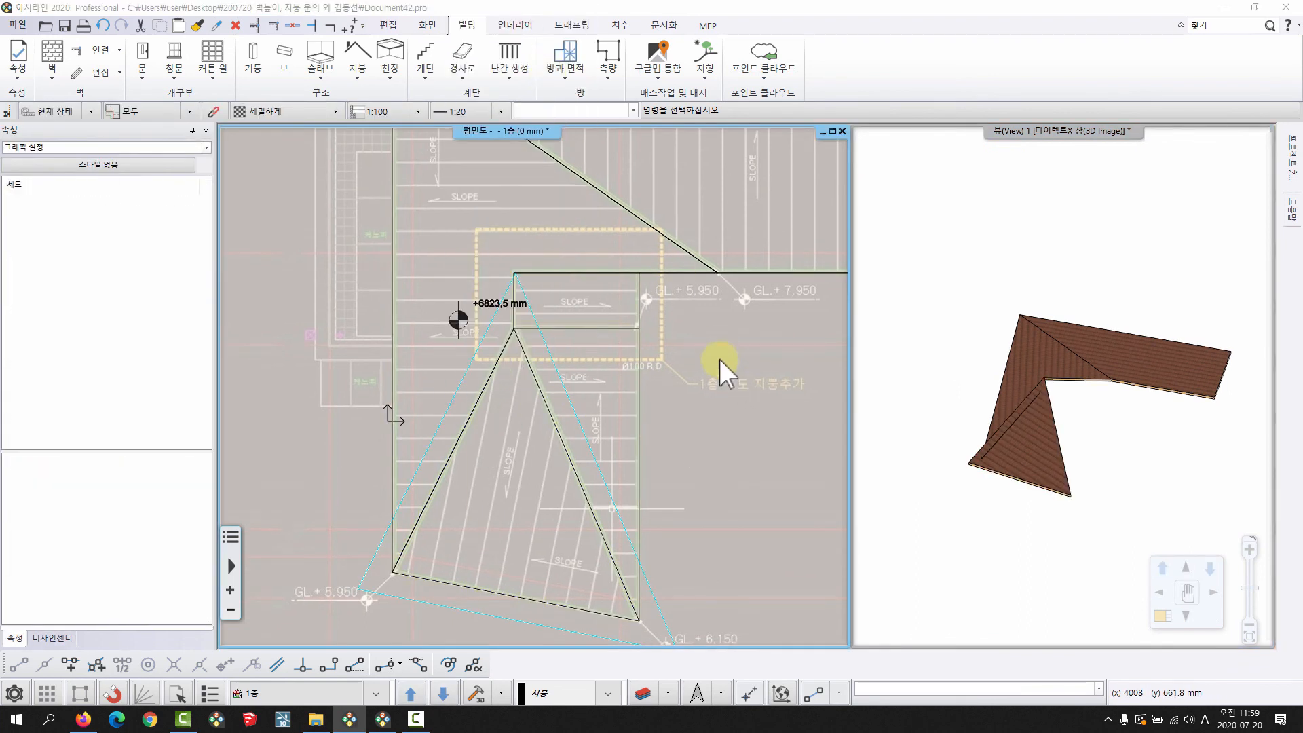
double_click(719, 360)
type("0")
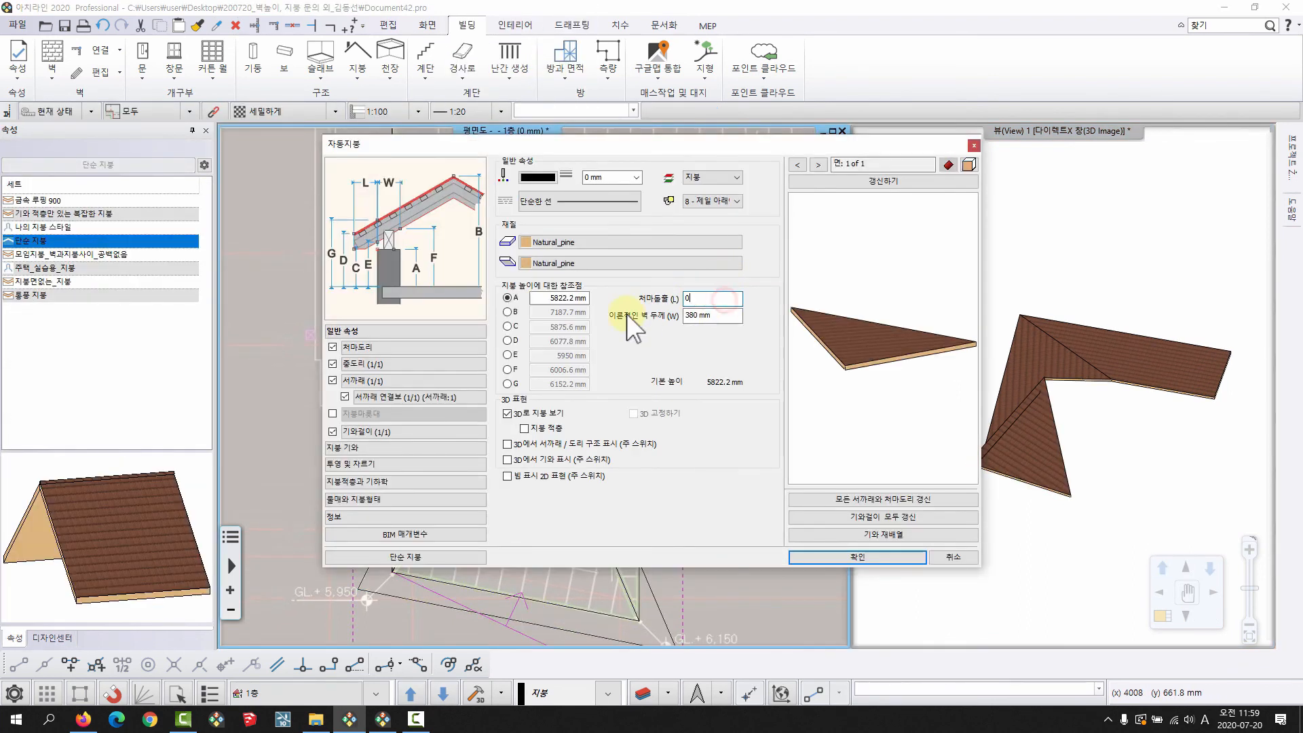
left_click(839, 565)
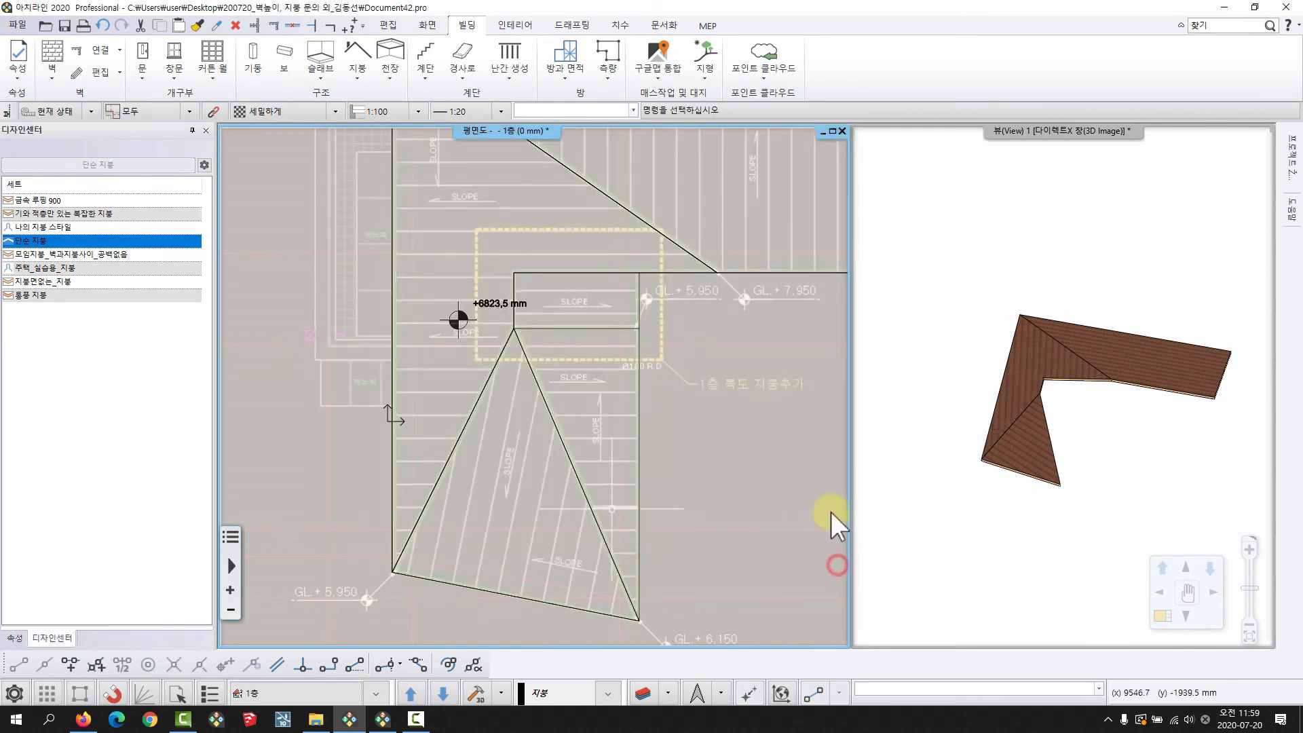
Create a fourth three-point roof plane by tracing the face between the apex, GL+6,150 corner and upper right corner, using the lowest-point height reference
middle_click_drag(531, 403, 530, 397)
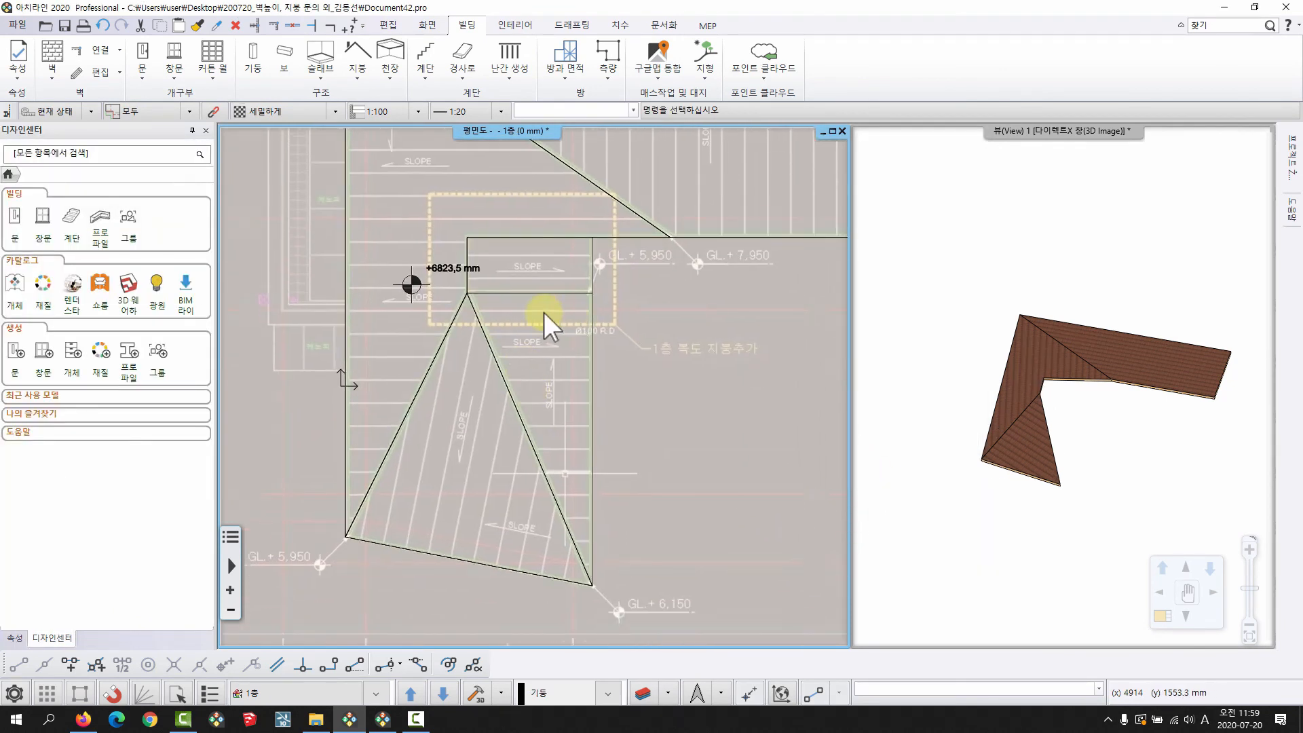
left_click(356, 60)
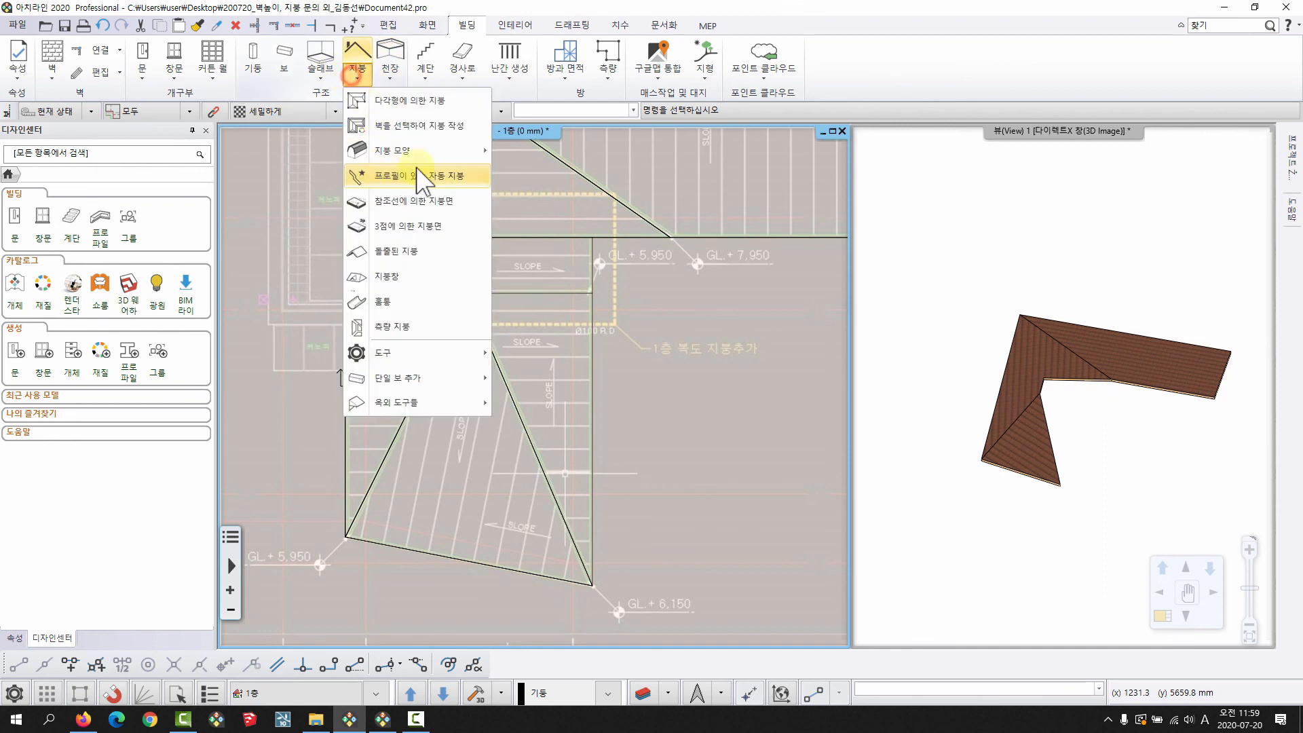
left_click(442, 227)
left_click(467, 293)
left_click(591, 585)
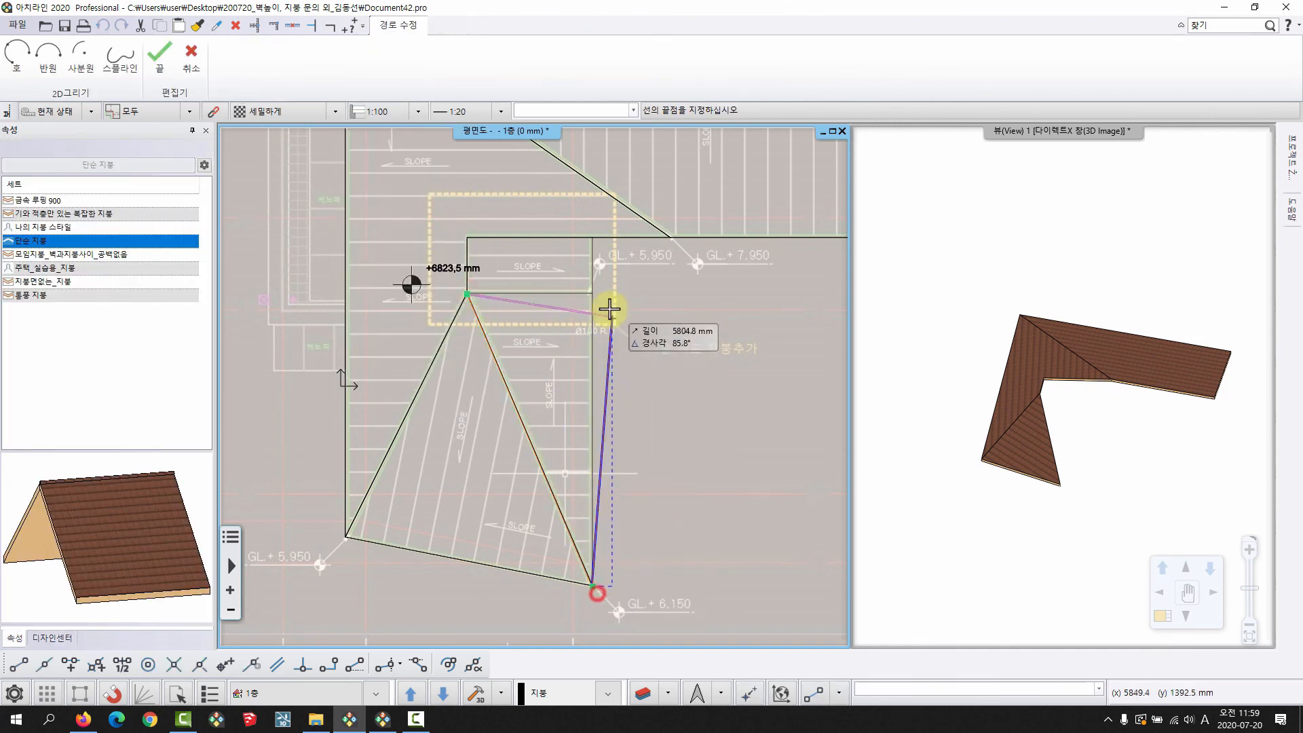
left_click(592, 294)
left_click(467, 294)
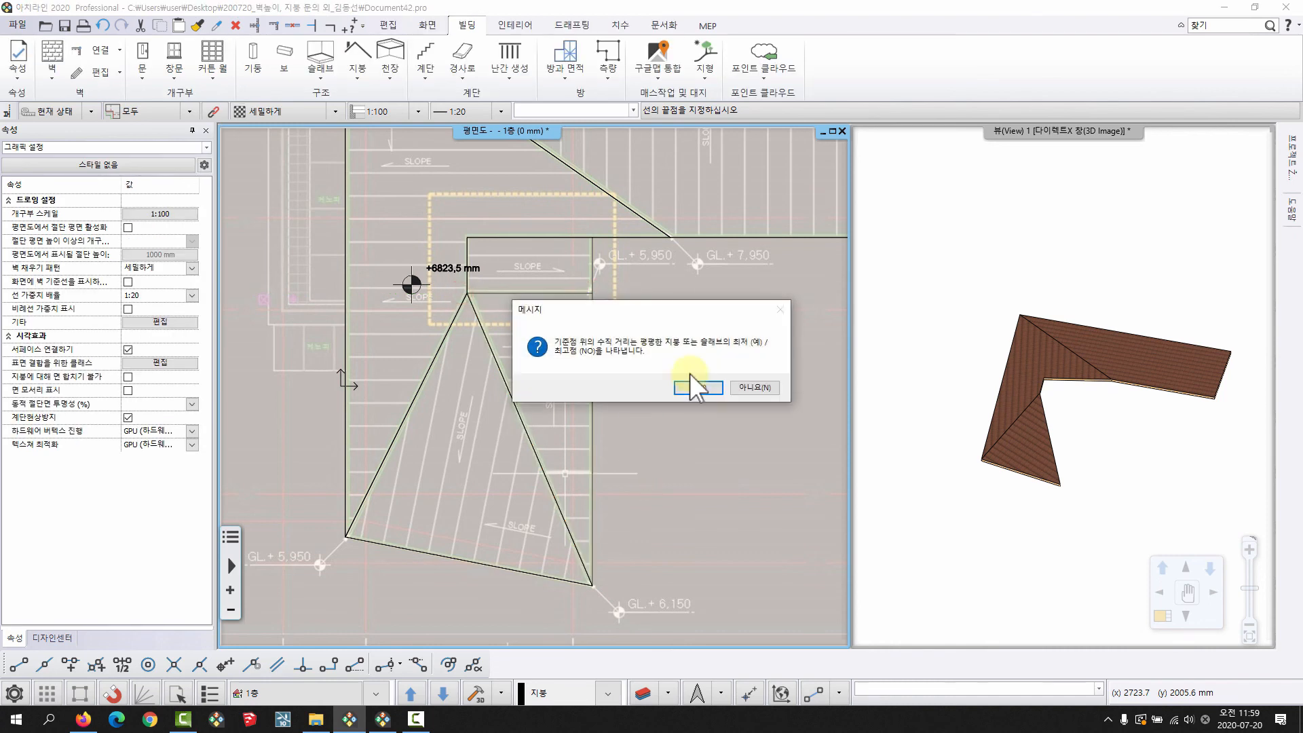
left_click(689, 380)
Define the fourth roof plane's slope with heights of 6150 mm at its lower corner, 5950 mm at its upper right corner and the measured apex height
left_click(591, 585)
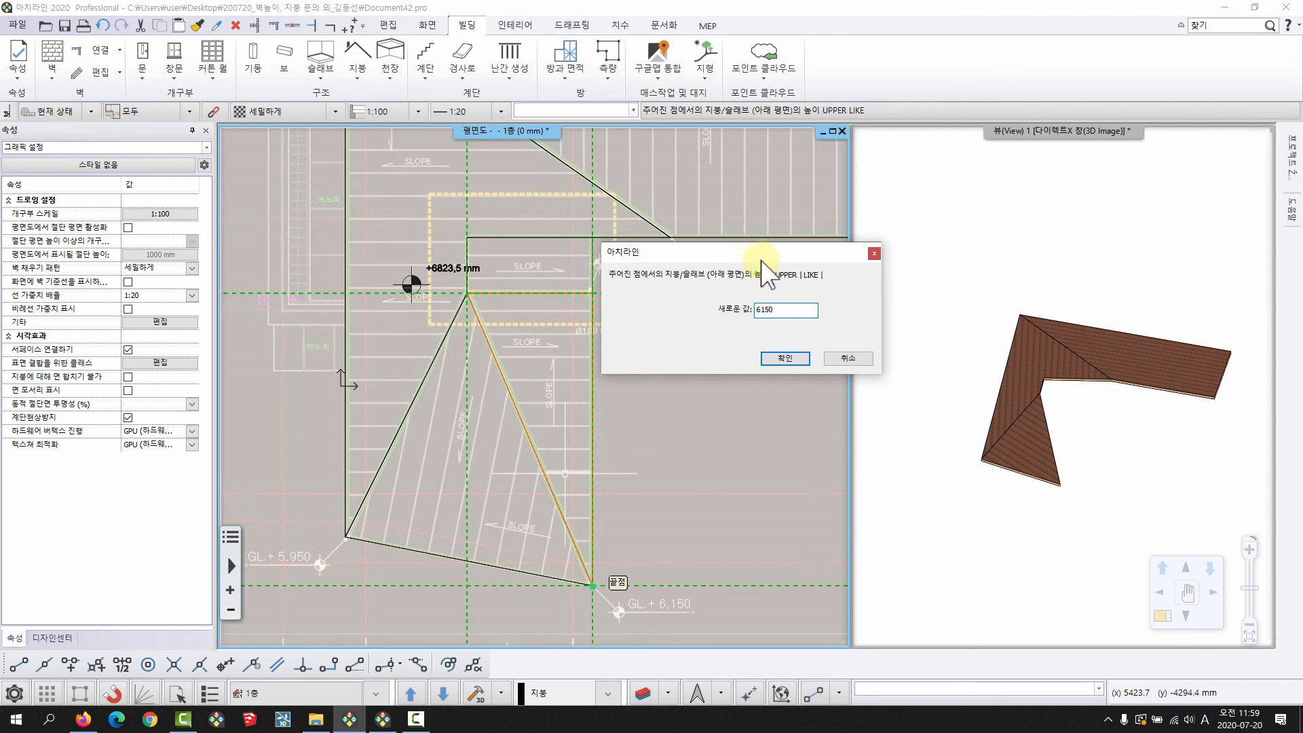
left_click(784, 358)
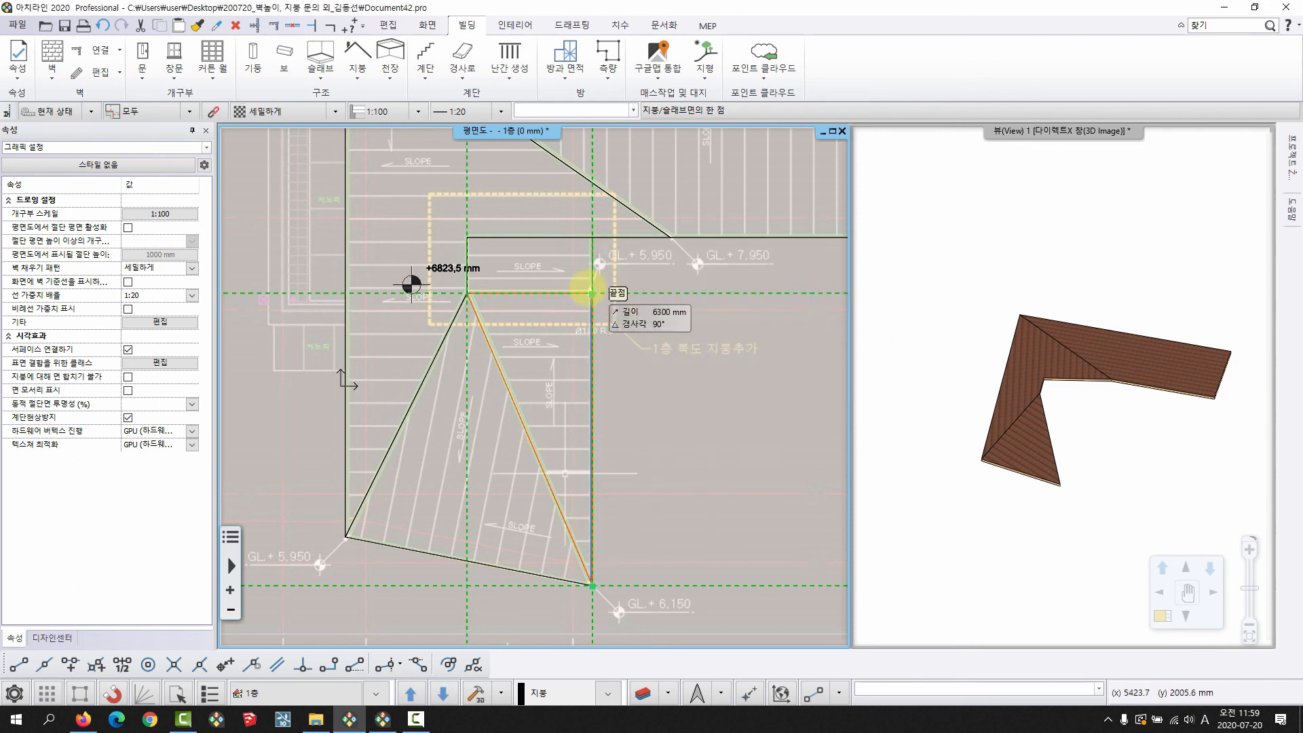
scroll(591, 293, "up", 2)
left_click(564, 302)
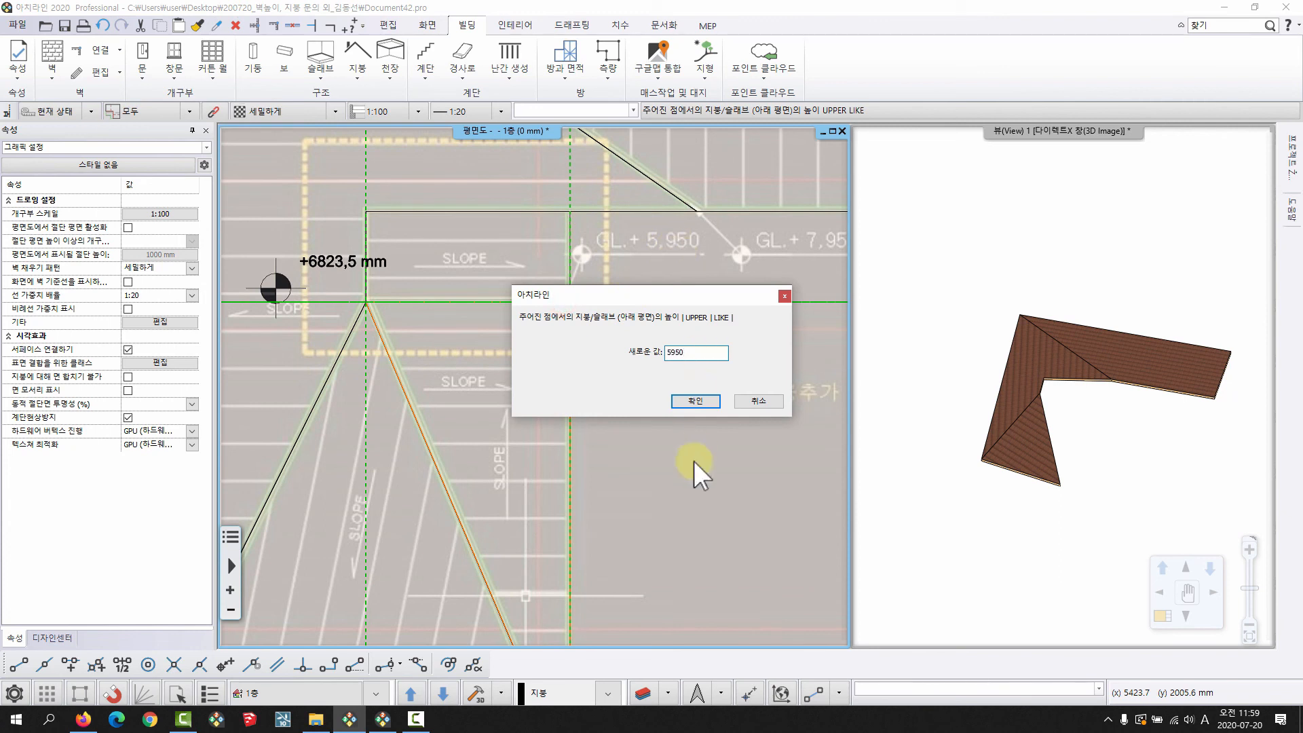
left_click(696, 400)
left_click(366, 303)
left_click(693, 405)
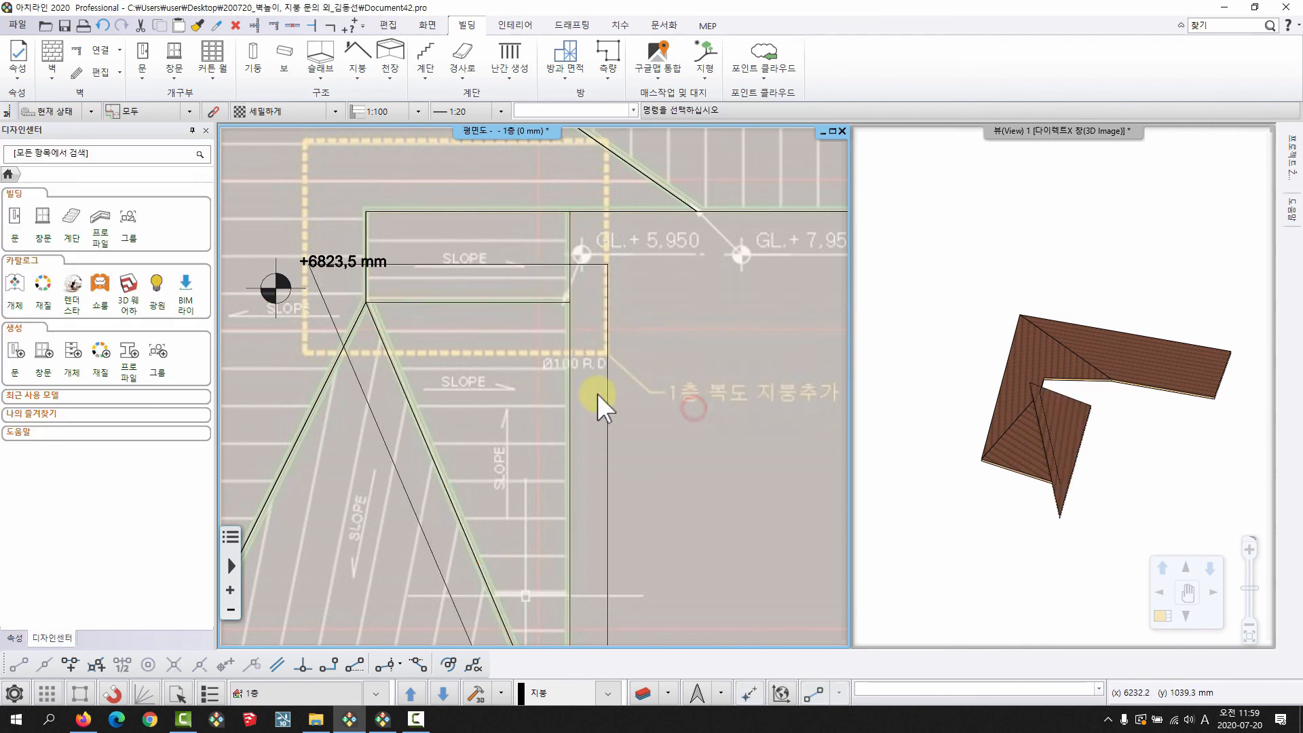
Set the fourth roof plane's eave overhang (L) to 0 mm and refresh its preview
scroll(597, 393, "down", 3)
middle_click_drag(597, 393, 593, 351)
left_click(598, 352)
right_click(634, 367)
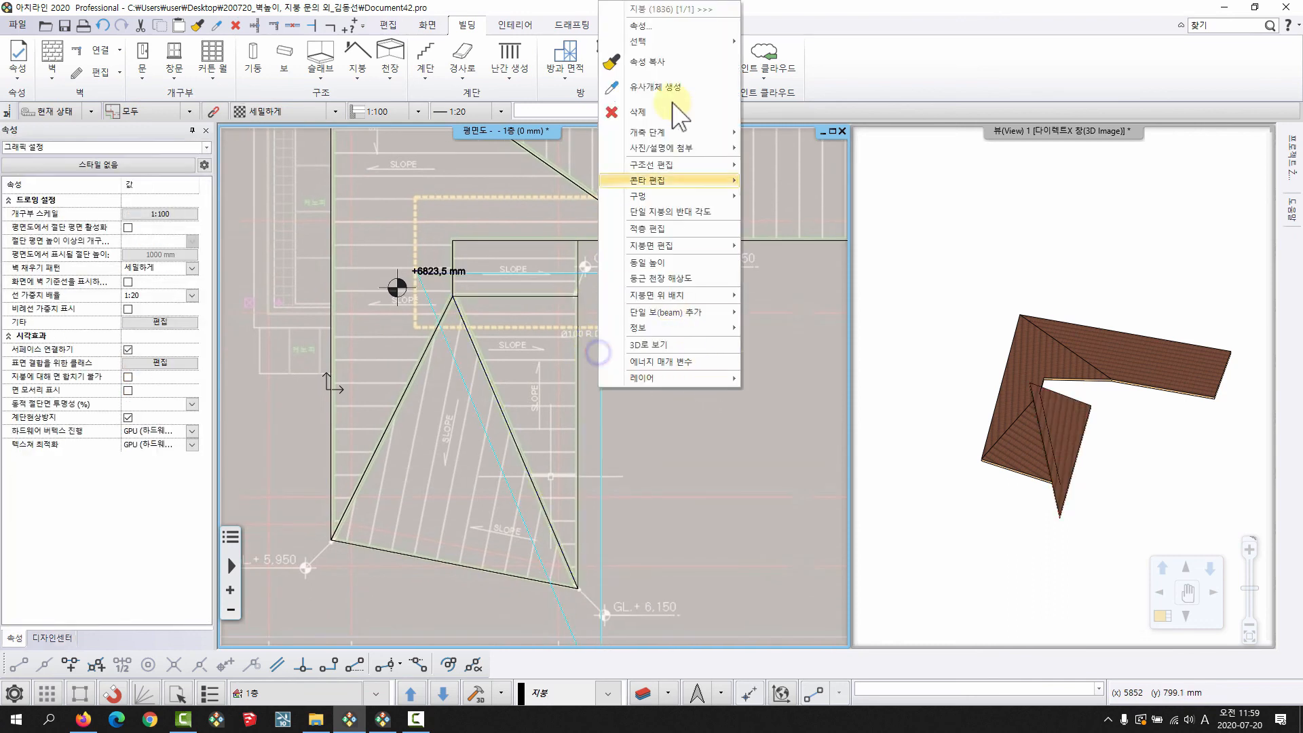
left_click(664, 24)
double_click(681, 266)
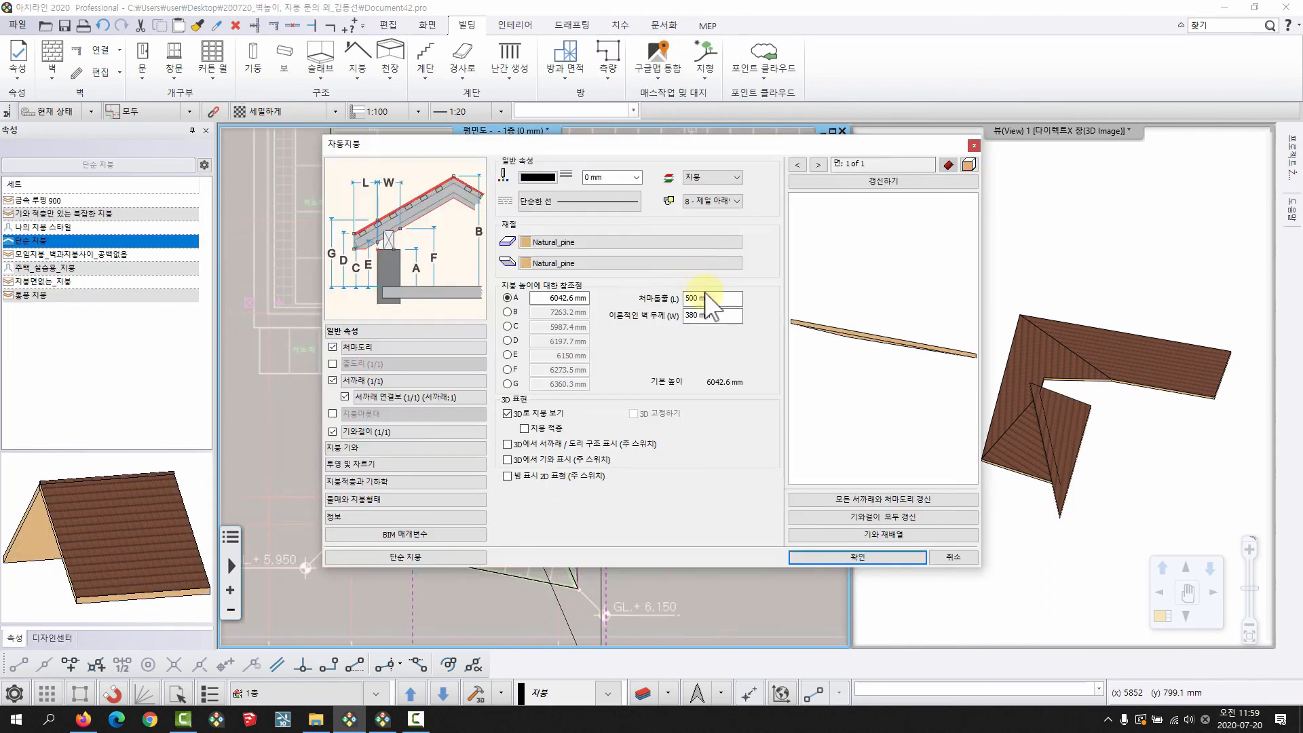
type("0")
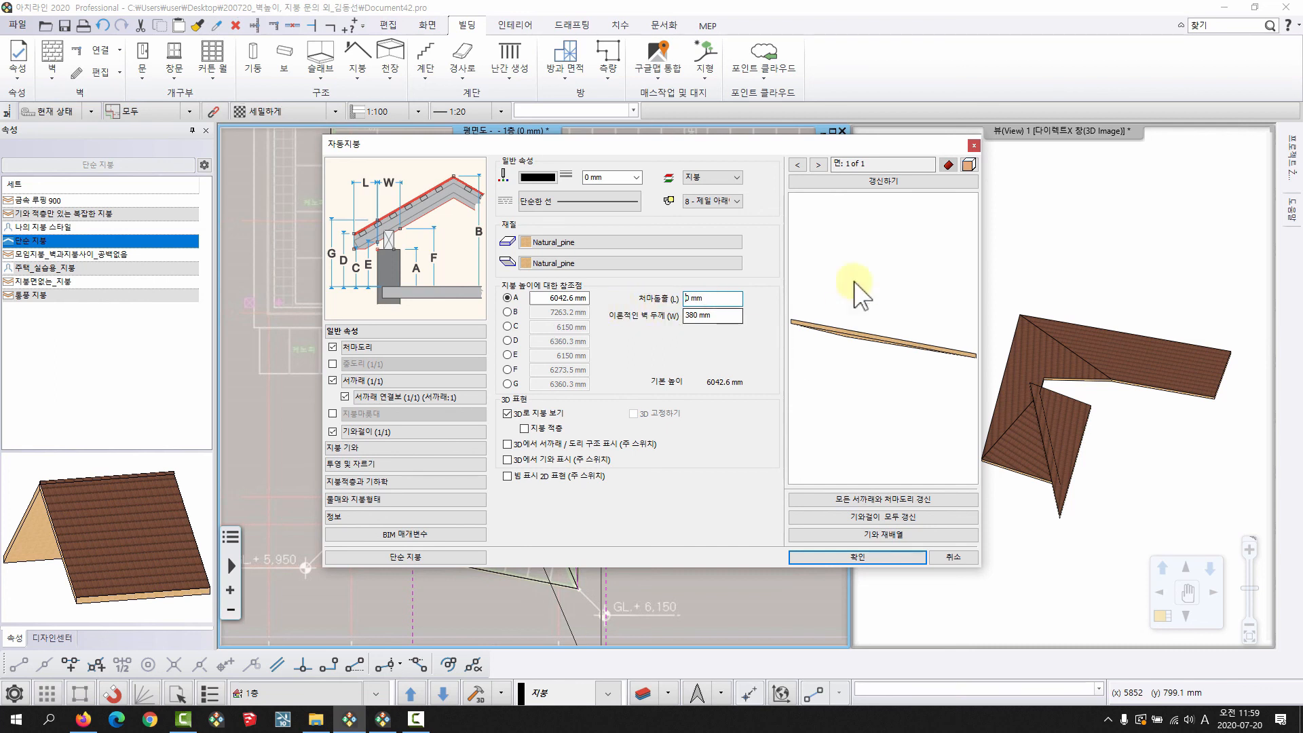
left_click(829, 178)
left_click(851, 553)
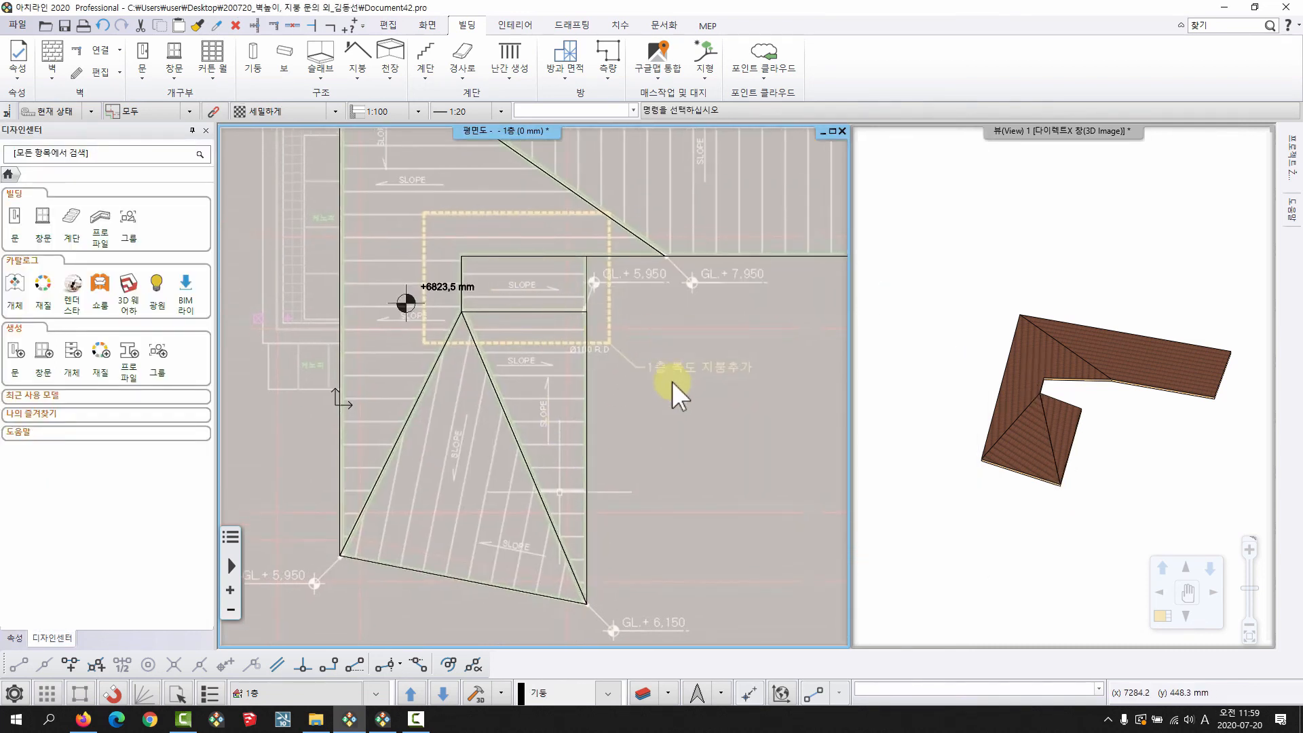
Start a fifth three-point roof plane in the first-floor plan
left_click_drag(1012, 450, 1004, 402)
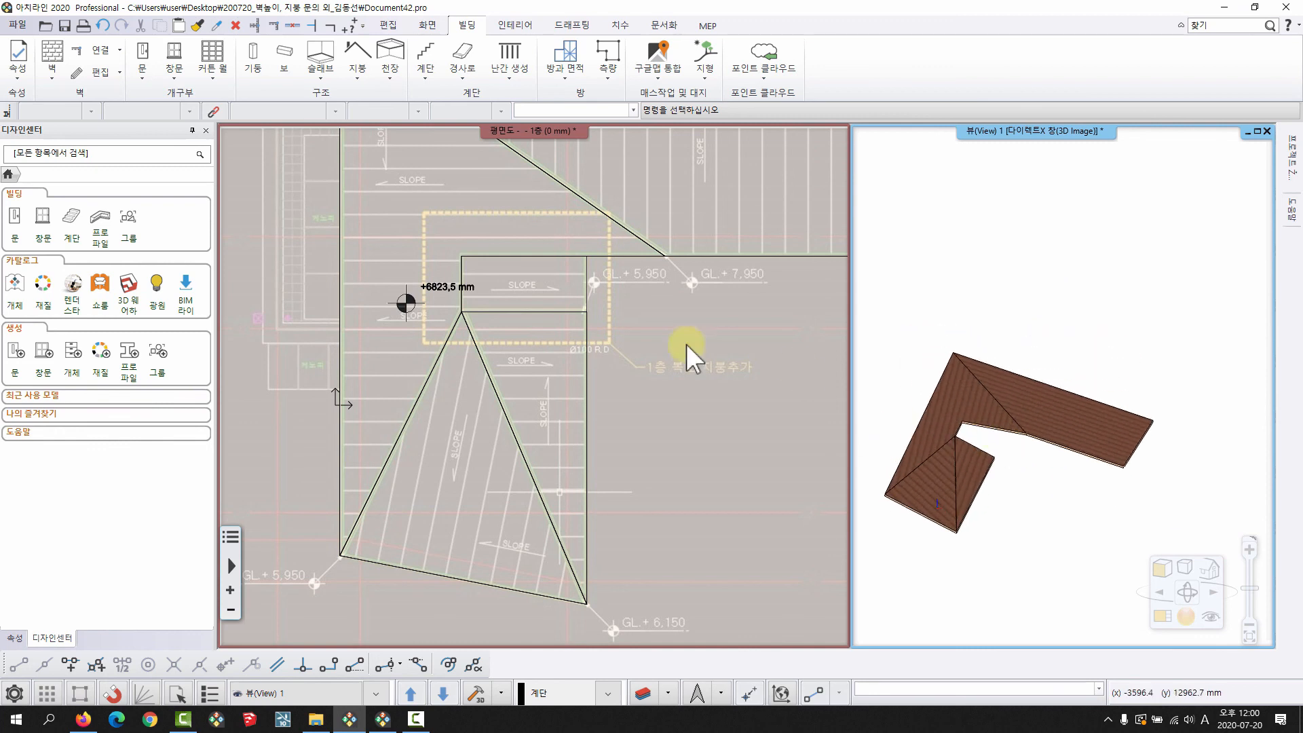
middle_click_drag(686, 344, 598, 438)
scroll(597, 438, "down", 4)
middle_click_drag(1071, 473, 1085, 457)
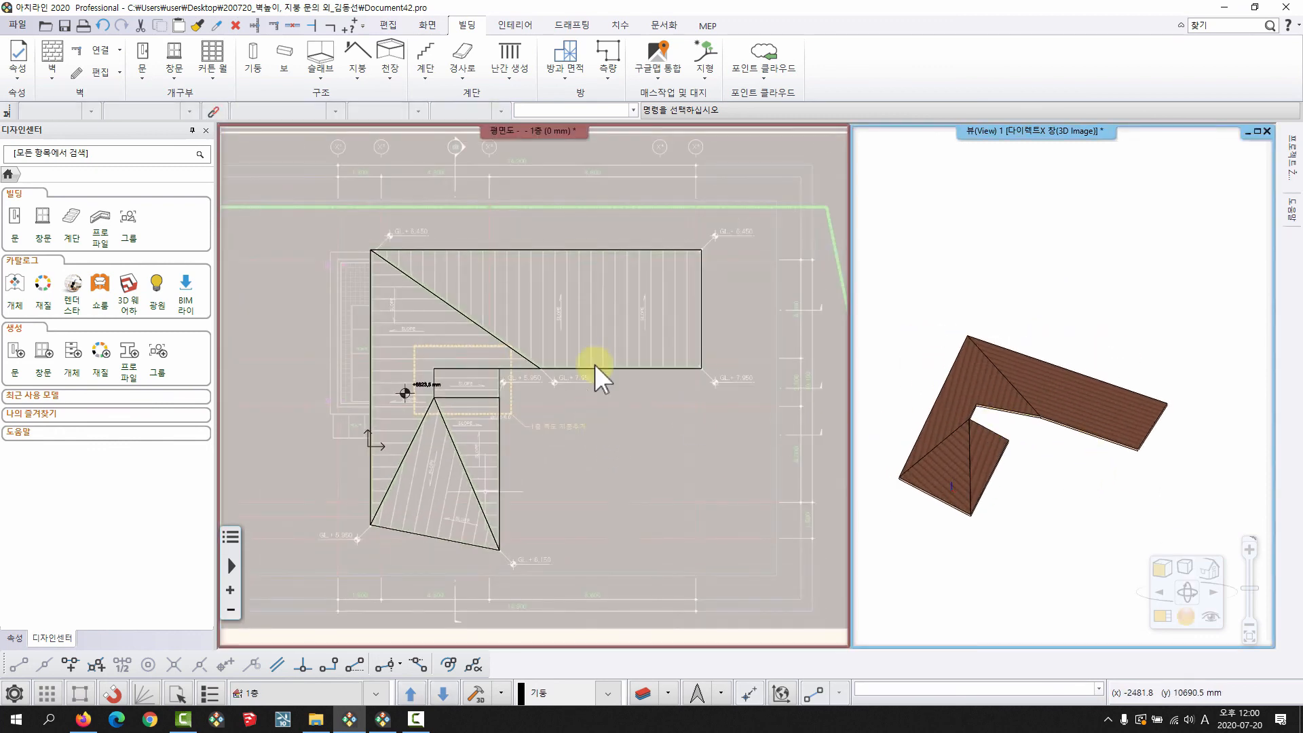
left_click(360, 76)
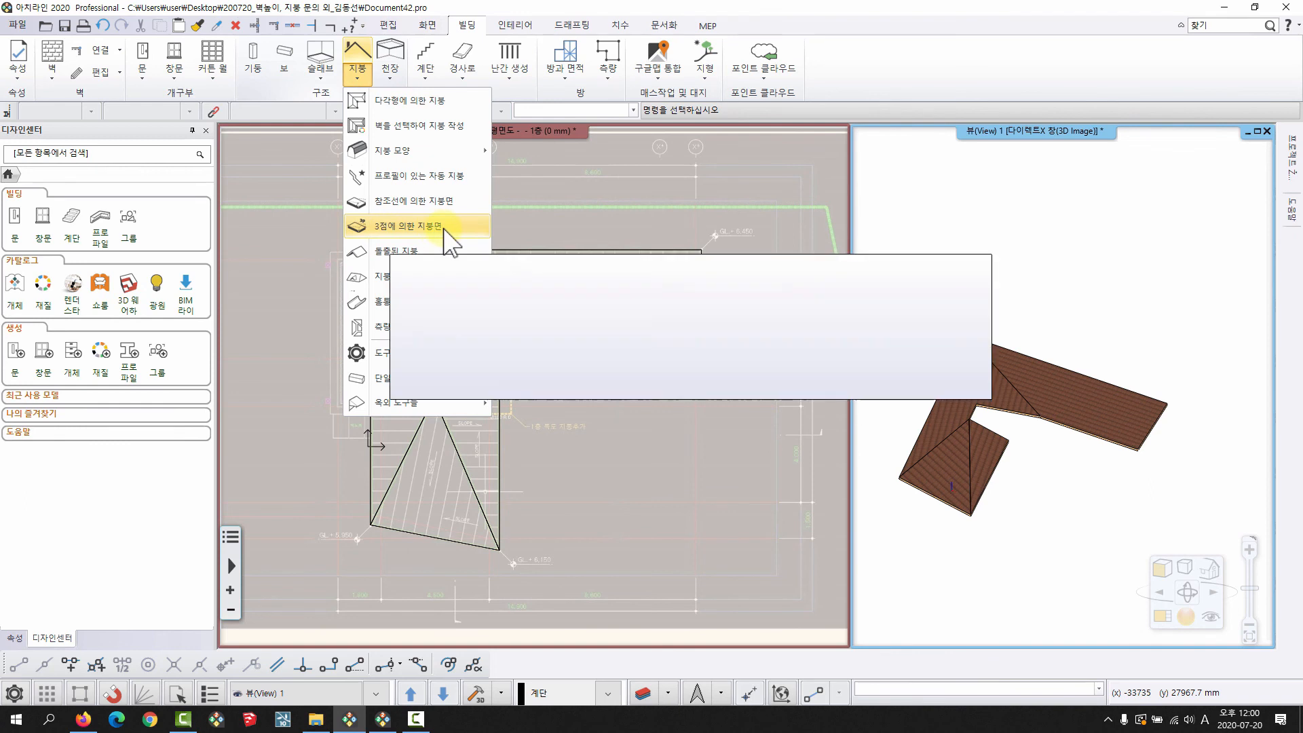
left_click(479, 225)
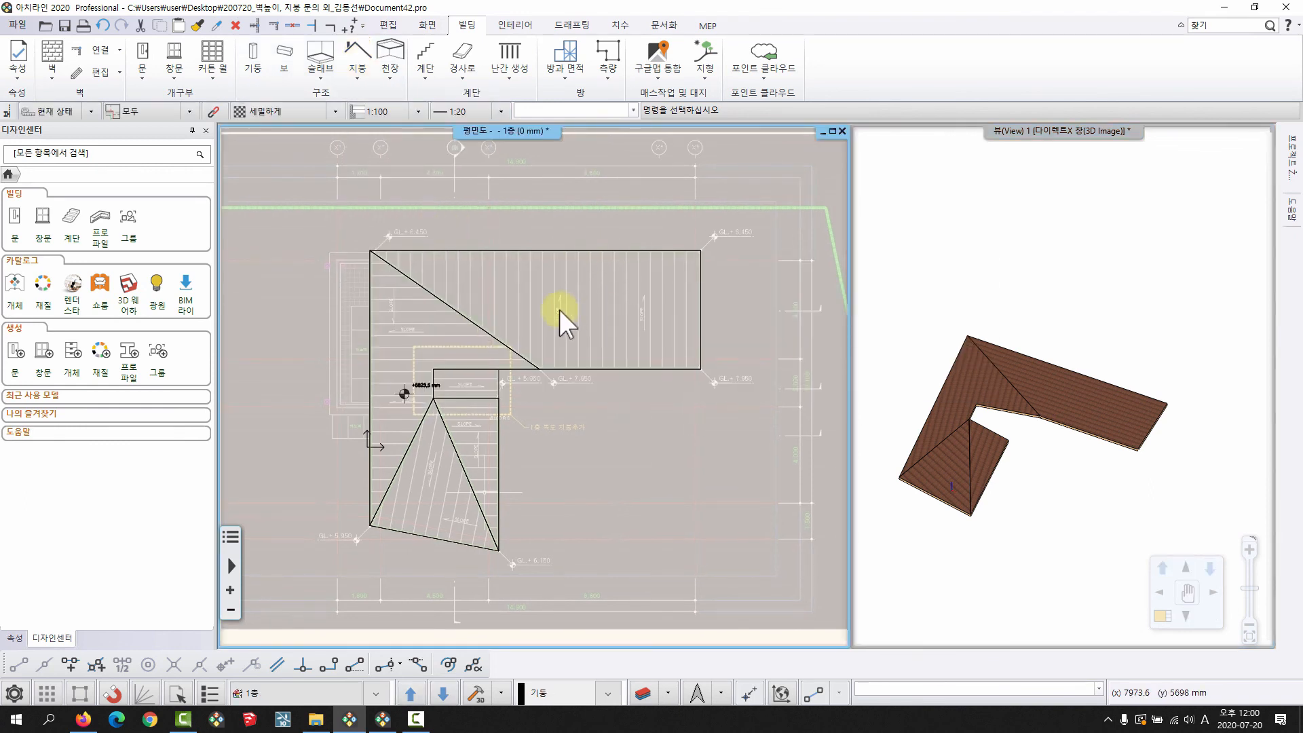